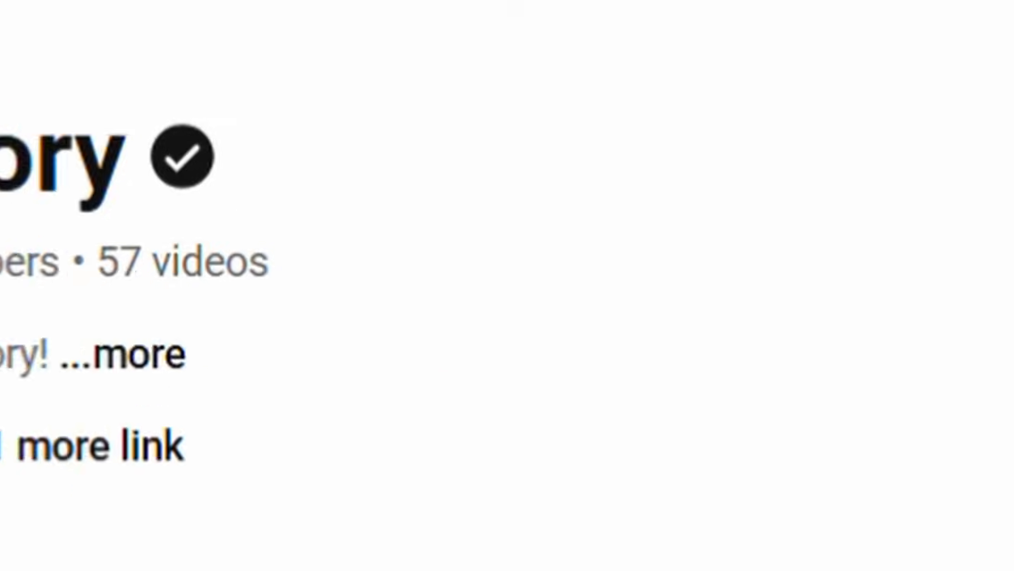
Look through the history channel's uploads and pick the video "A Serious Video about Serious History".
scroll(807, 229, down, 3)
scroll(403, 261, down, 15)
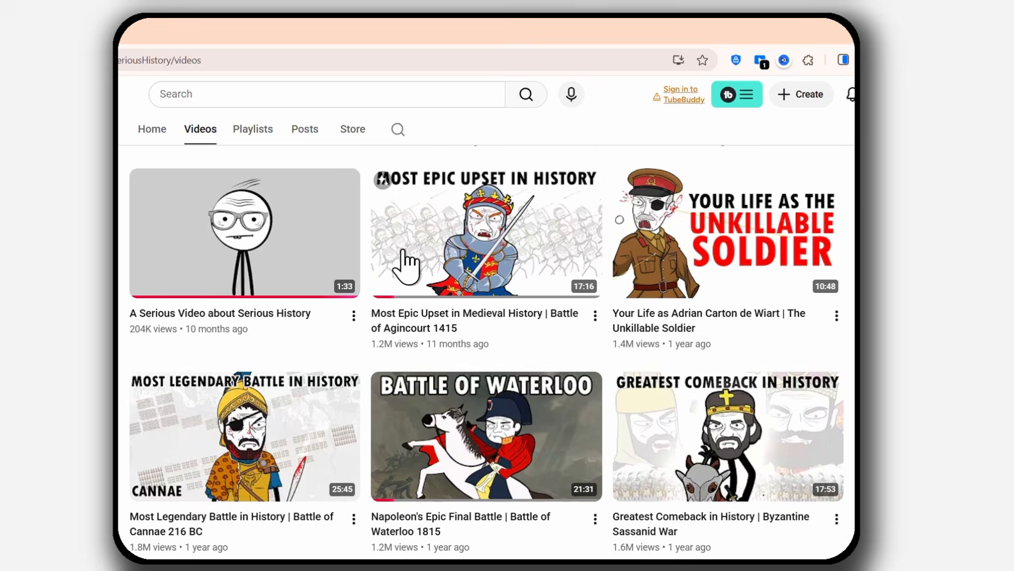
click(293, 257)
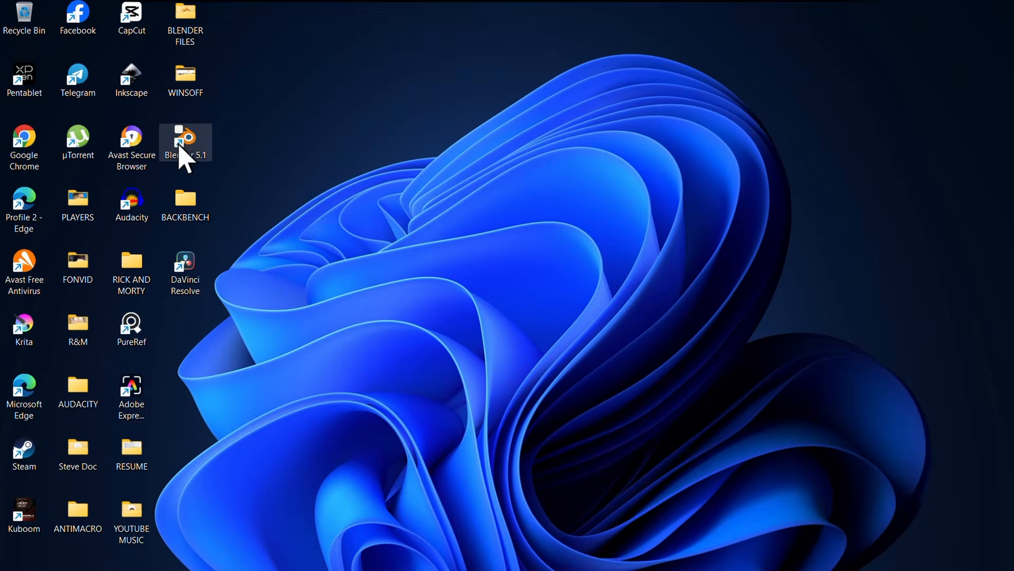
Launch Blender 5.1 from the desktop and create a new 2D Animation file.
double_click(176, 147)
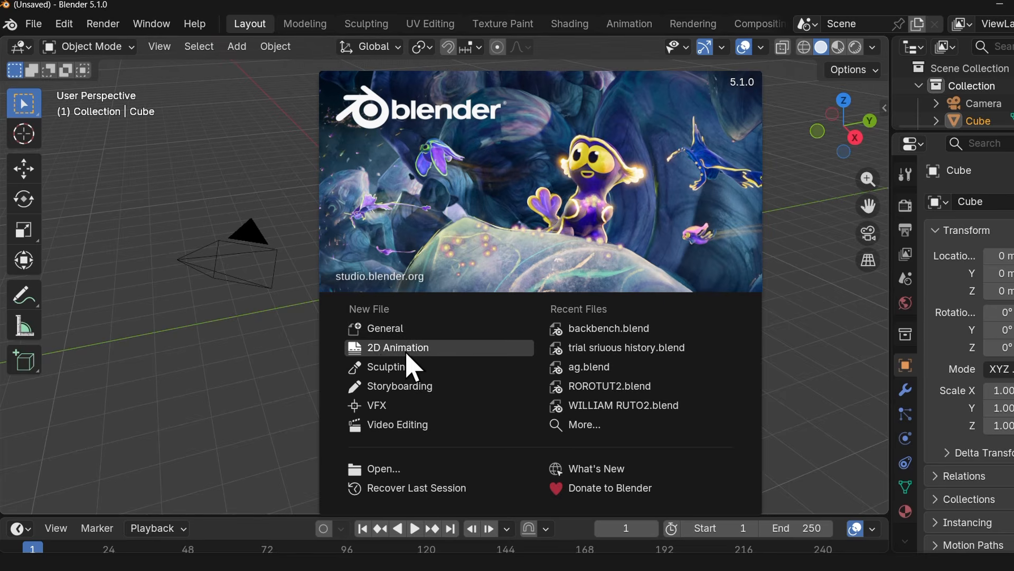
click(378, 352)
Add Screenshot 2026-06-16 162705.png as a background image and reduce its opacity to 0.5.
click(238, 47)
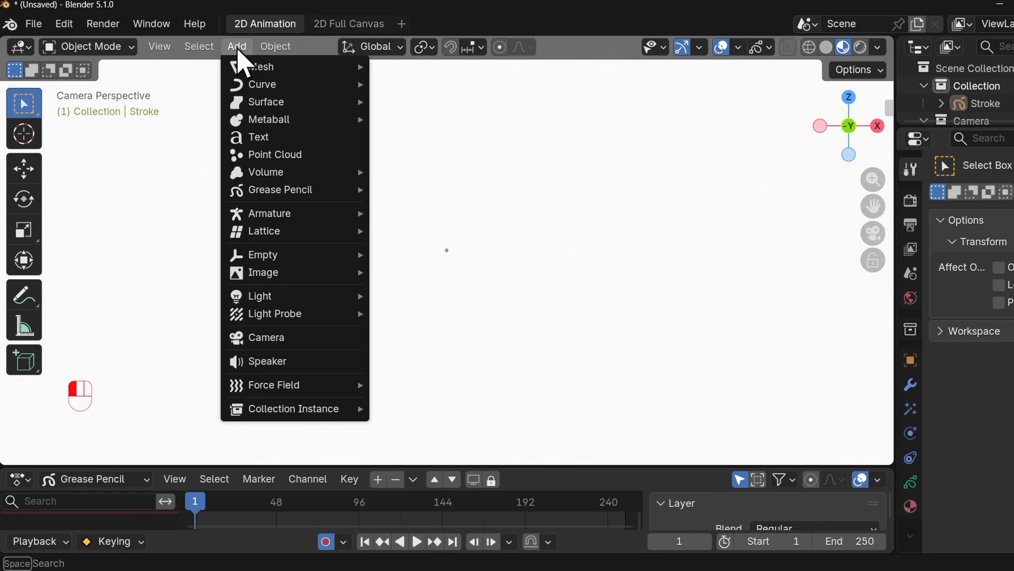
mouse_move(268, 271)
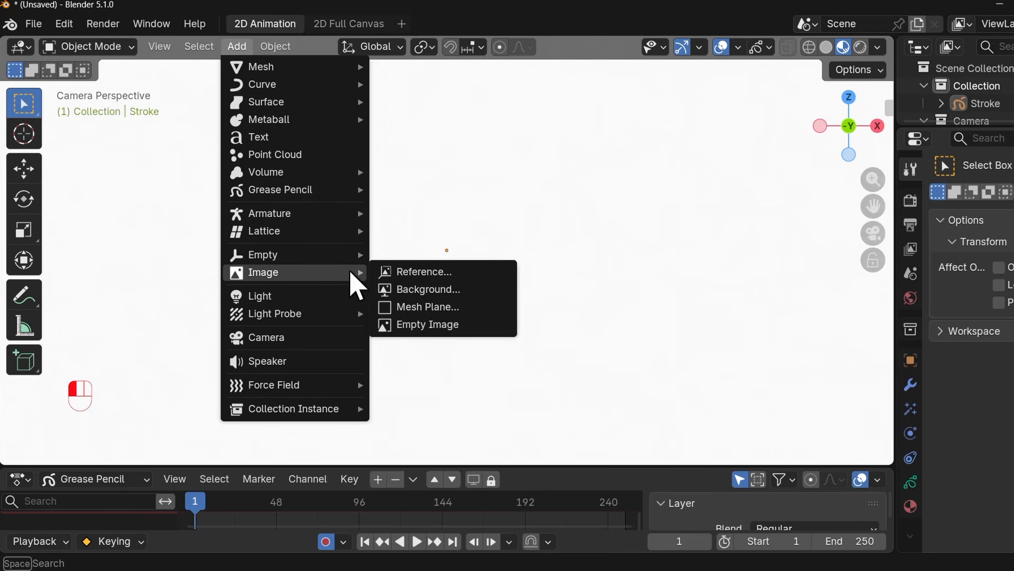
click(409, 289)
click(481, 286)
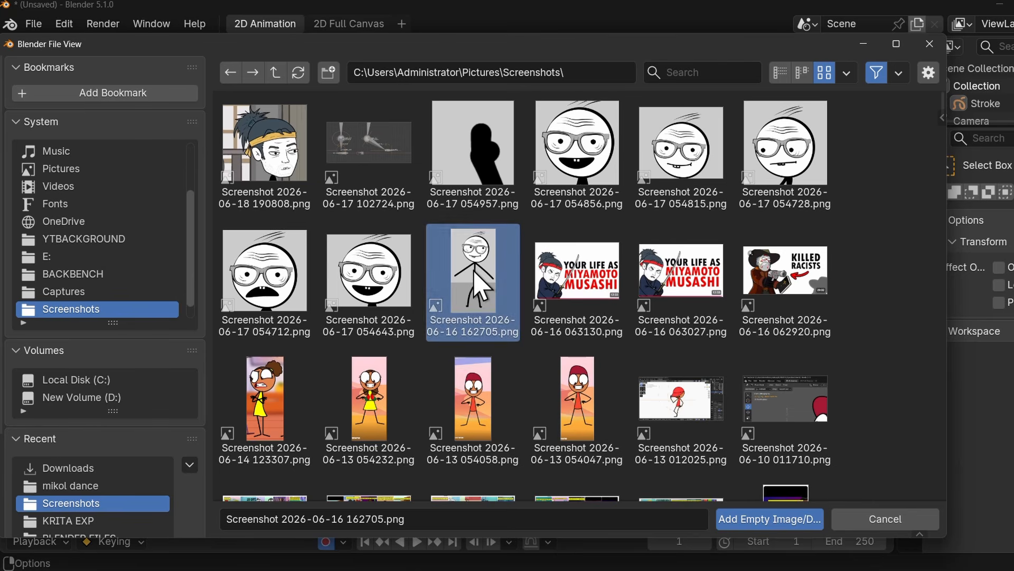
click(770, 519)
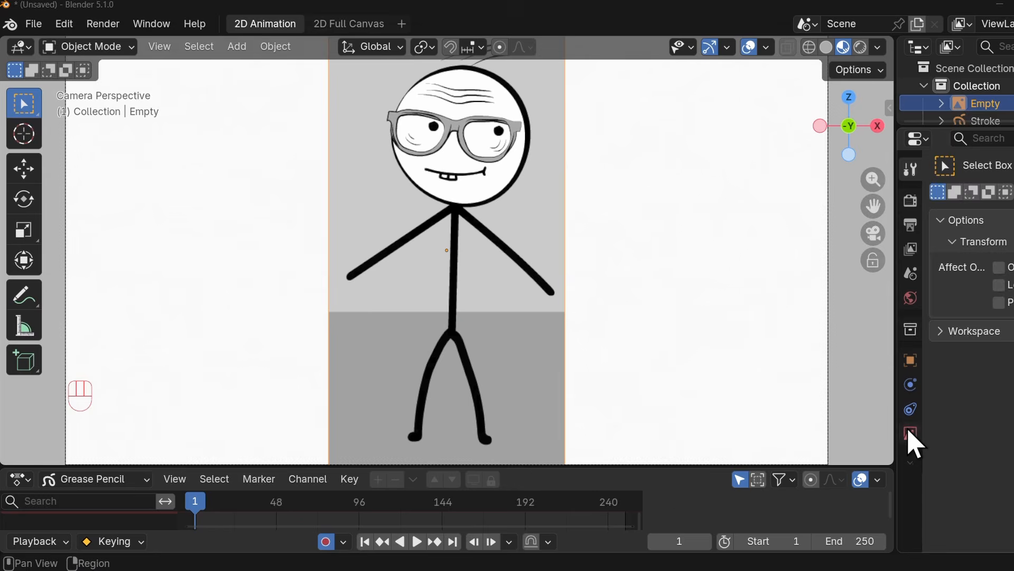
click(908, 440)
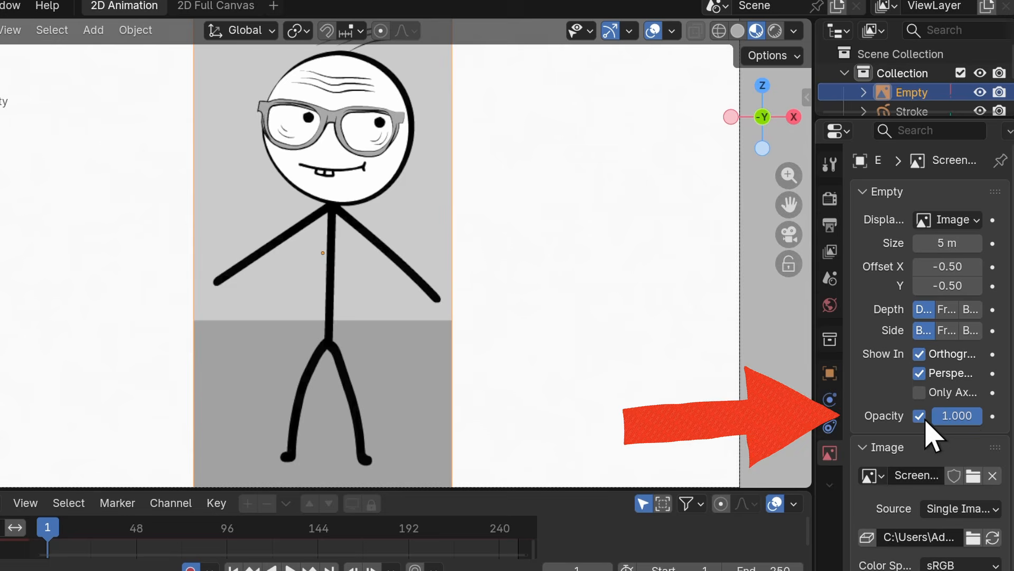
drag(926, 419, 903, 418)
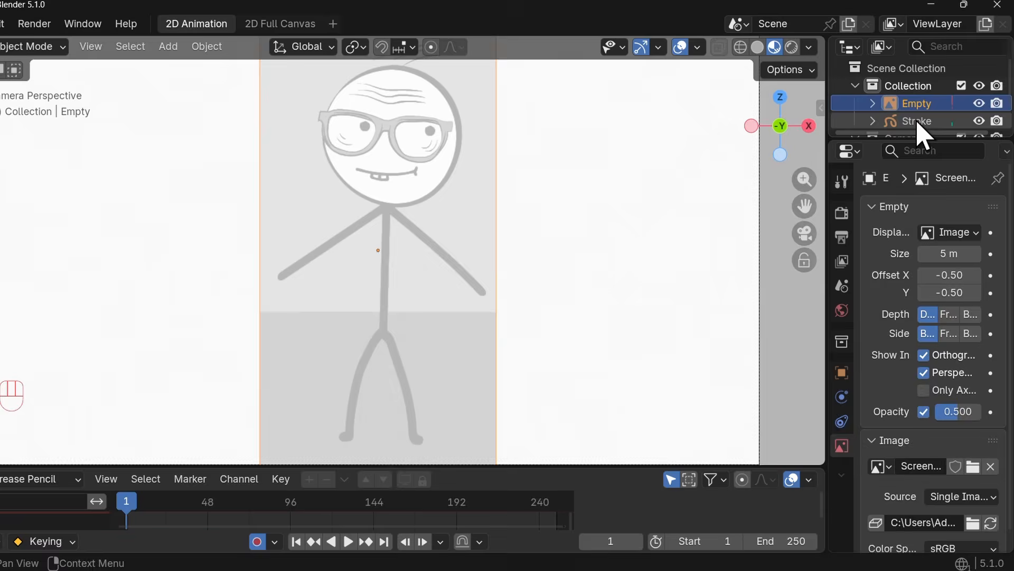
Switch the Stroke object to Draw Mode and choose the Circle shape tool.
click(913, 111)
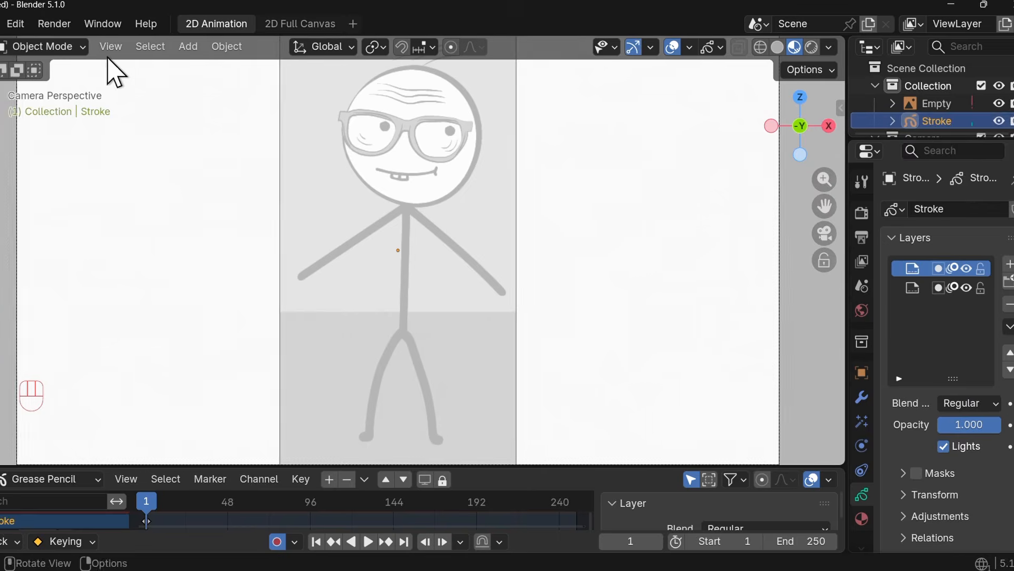
click(33, 47)
click(96, 125)
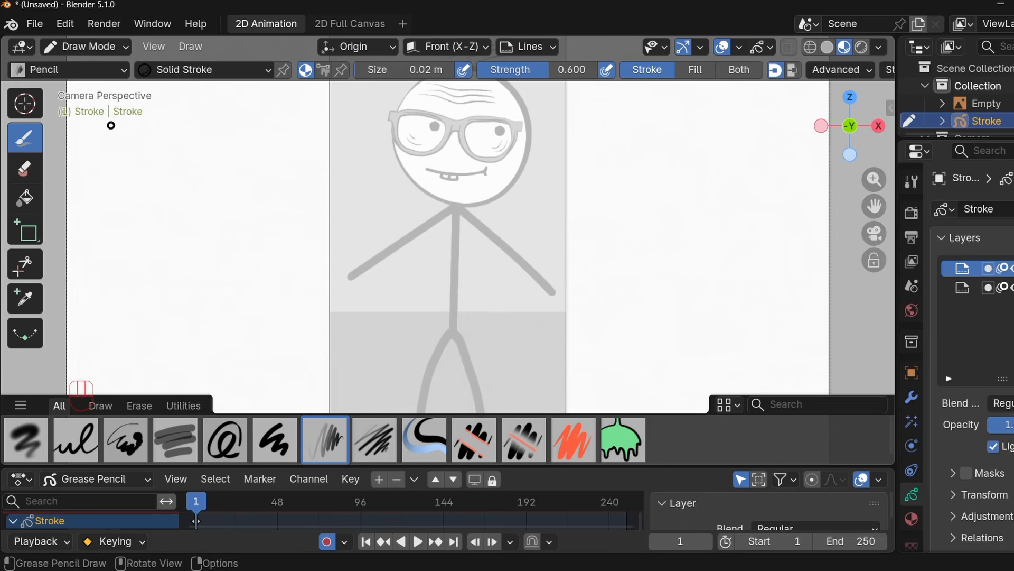
scroll(524, 168, up, 1)
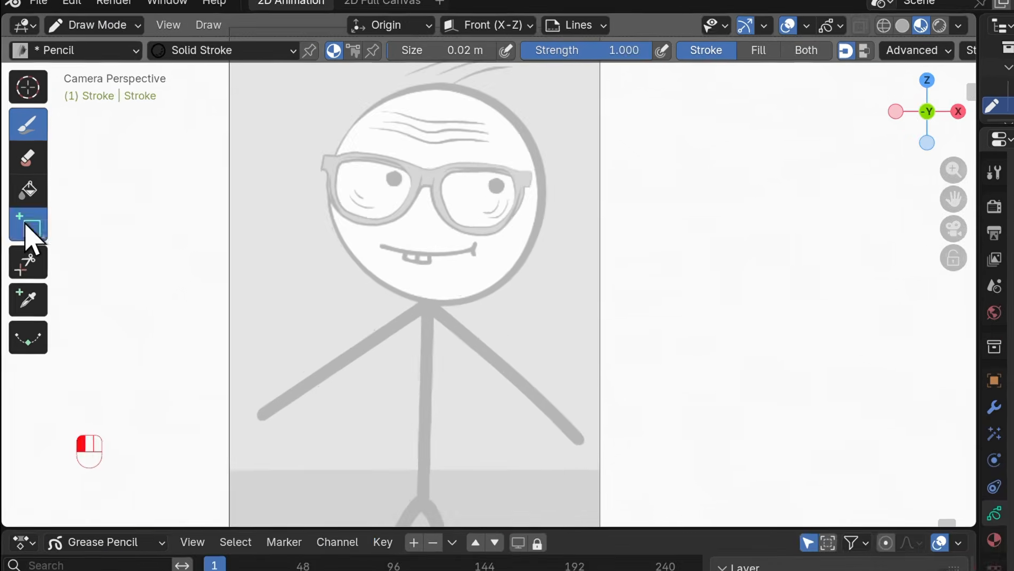
click(25, 230)
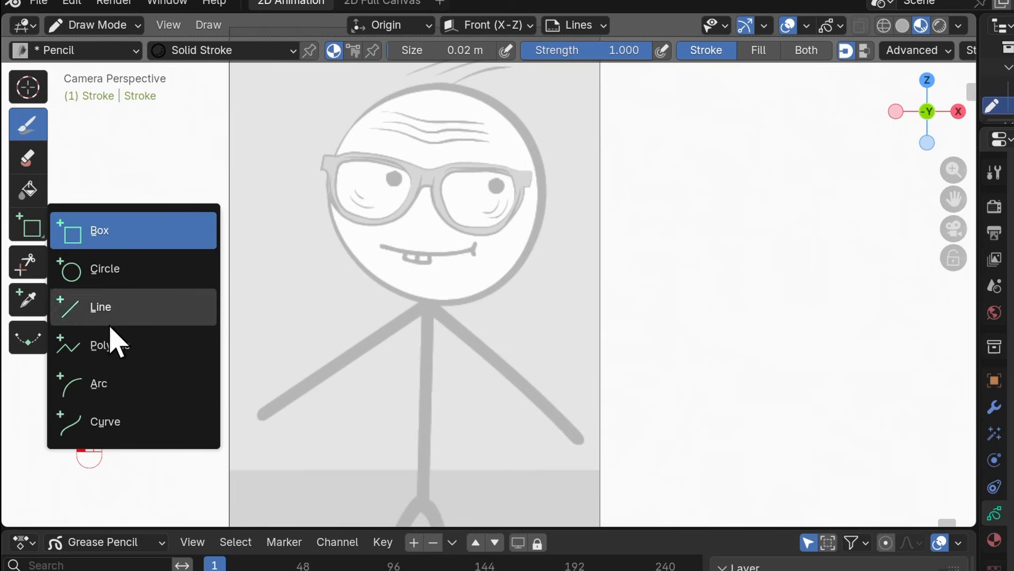
click(116, 282)
Replace the default Lines and Fills layers with a single new layer named HEAD.
click(581, 25)
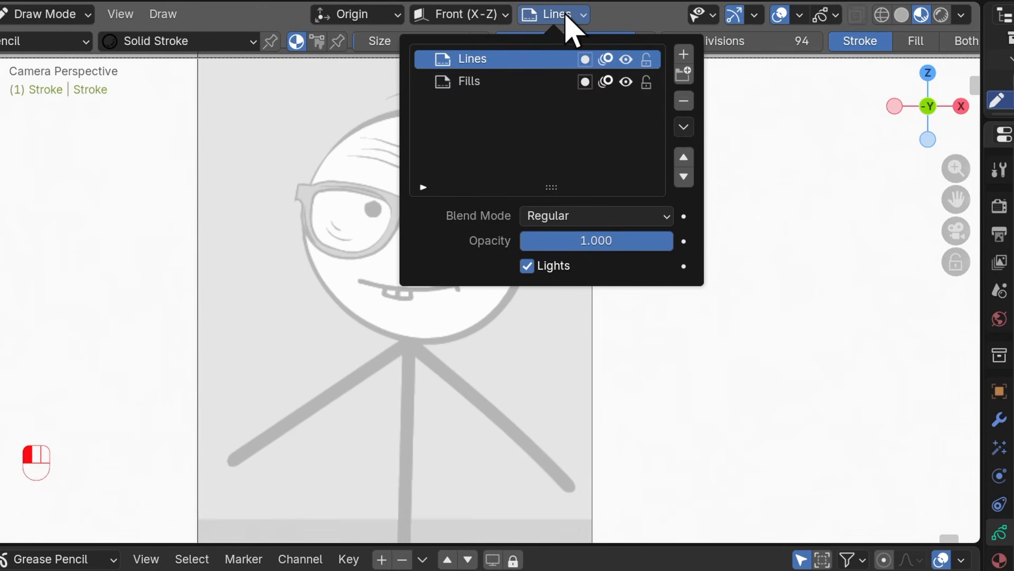
click(699, 109)
click(698, 108)
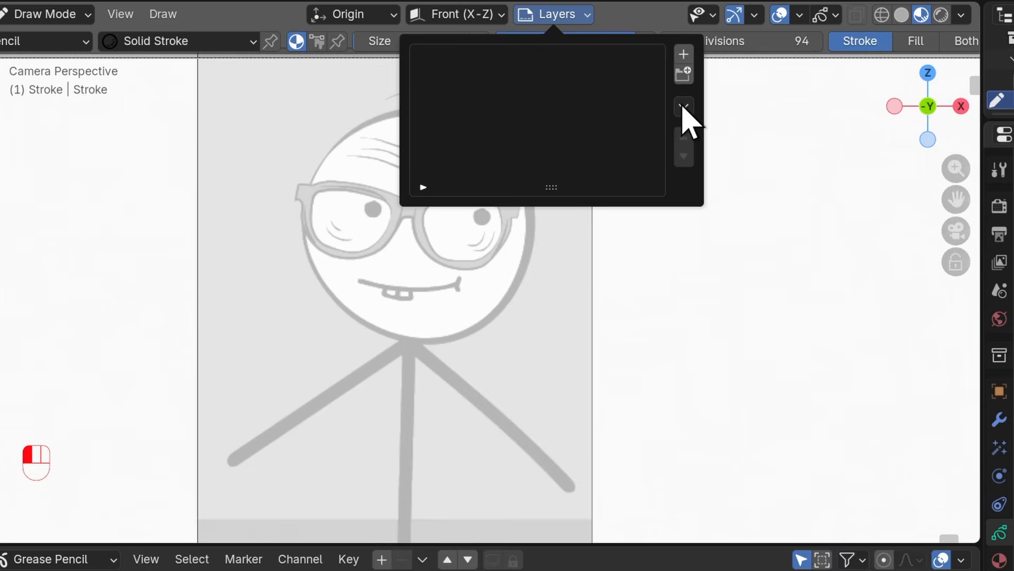
click(684, 55)
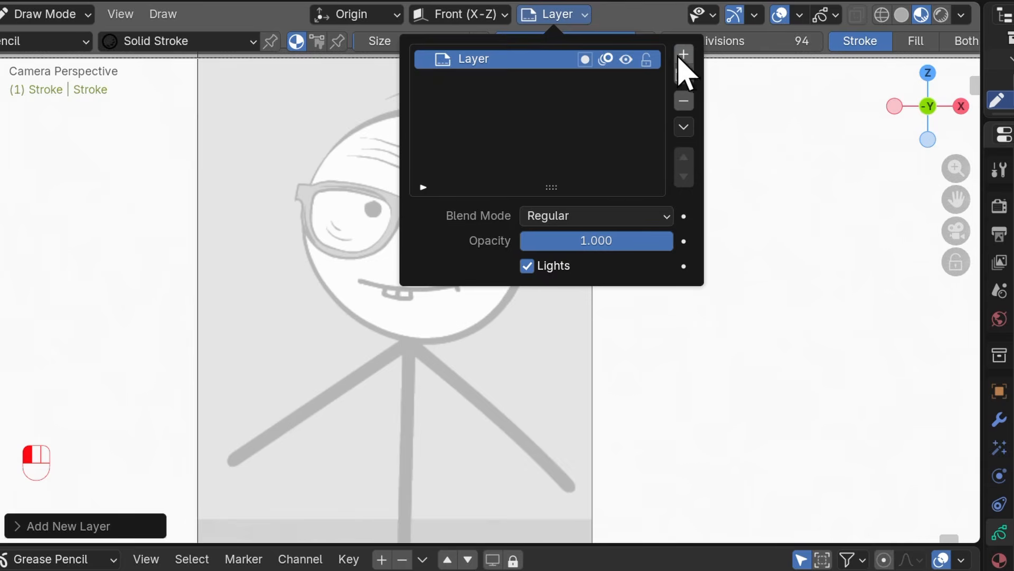
double_click(488, 64)
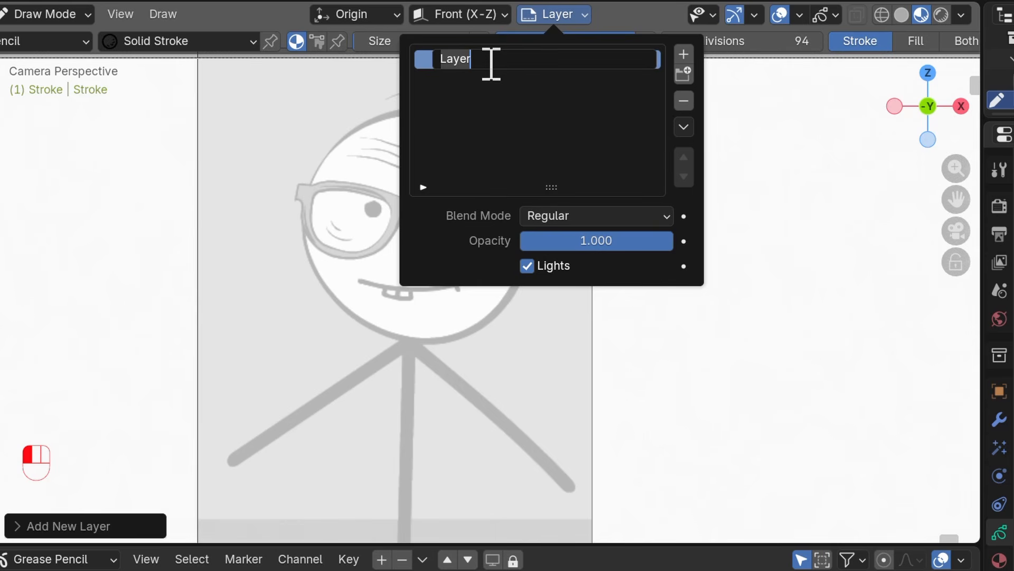
key(Return)
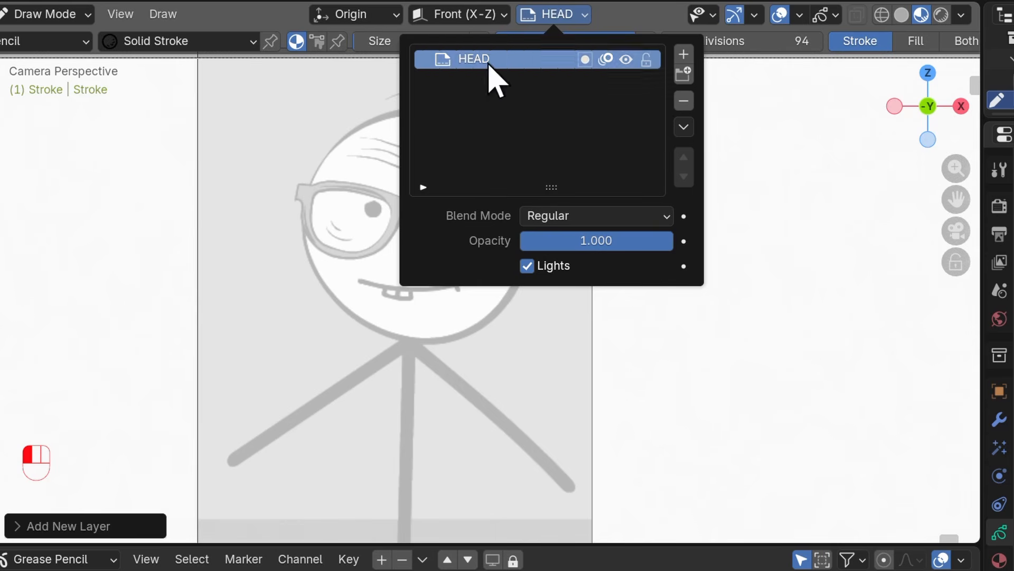
Draw a circle over the reference character's head as the head outline.
mouse_move(306, 192)
mouse_down()
mouse_move(411, 314)
mouse_move(518, 375)
mouse_move(555, 410)
mouse_move(530, 410)
mouse_up()
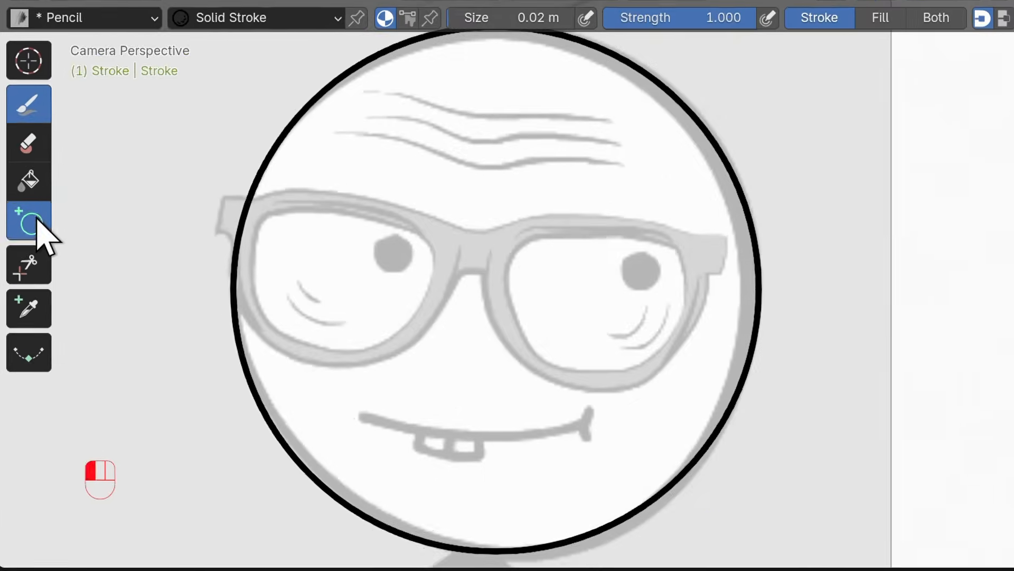
Trace the lowest forehead wrinkle with the Curve tool, bending it and extruding a second segment to its right end.
drag(35, 230, 73, 431)
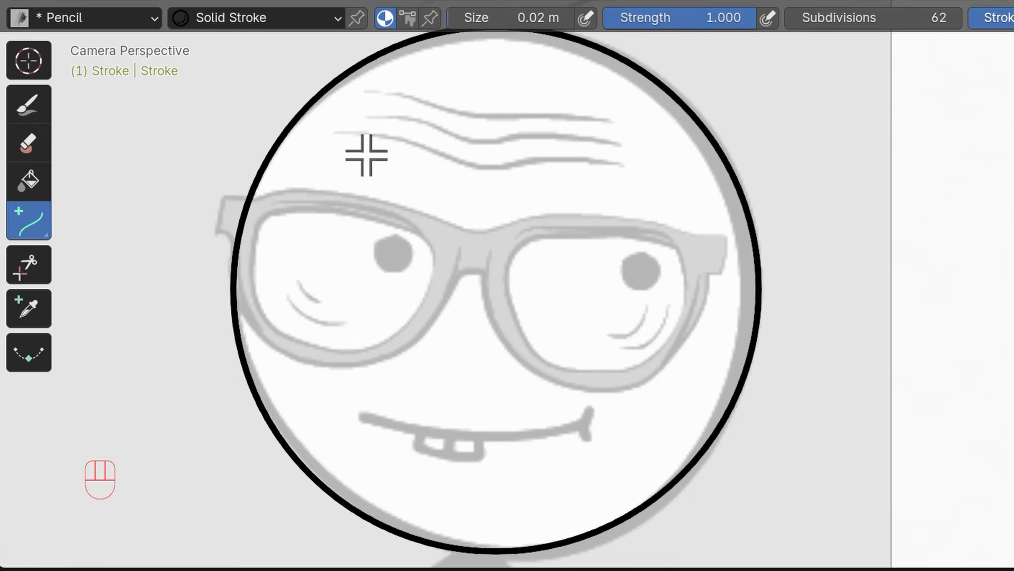
shift+middle_drag(584, 186, 590, 222)
scroll(590, 222, up, 2)
mouse_move(305, 210)
mouse_down()
mouse_move(493, 271)
mouse_move(649, 239)
mouse_move(659, 247)
mouse_up()
drag(508, 238, 478, 263)
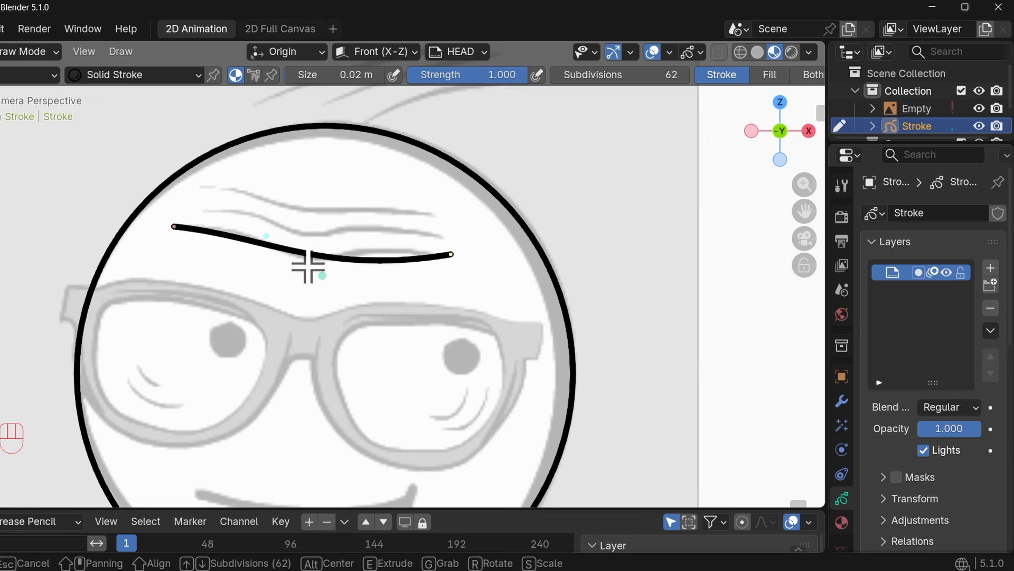
drag(308, 267, 223, 178)
key(e)
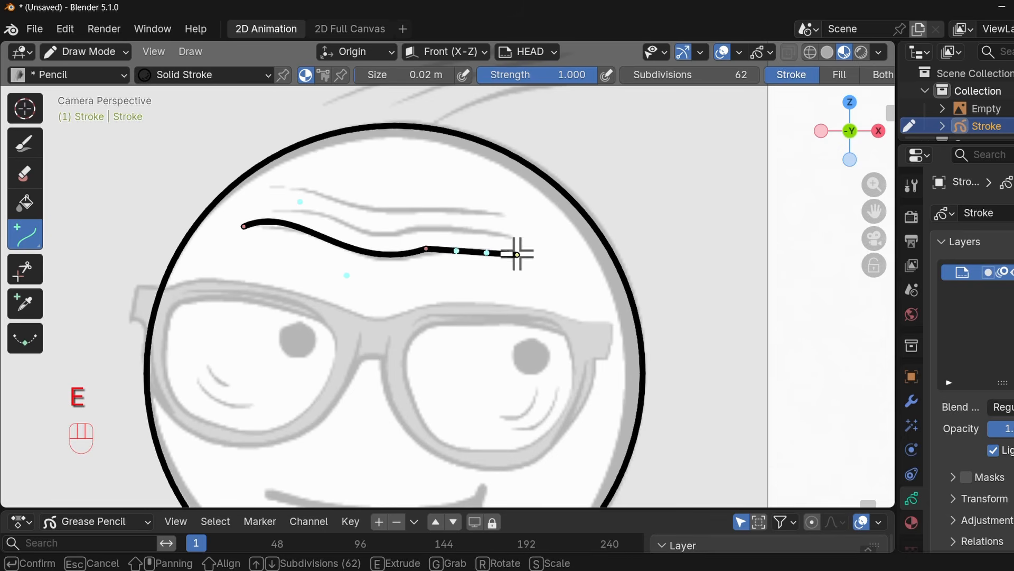
key(Return)
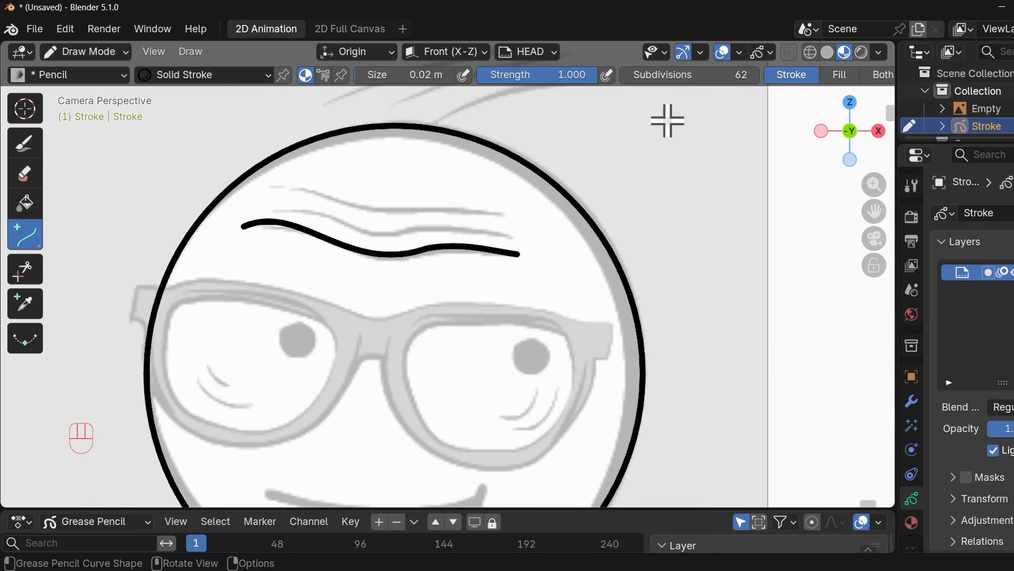
Trace the middle forehead wrinkle as a two-segment wavy curve.
drag(274, 210, 390, 227)
key(e)
click(501, 233)
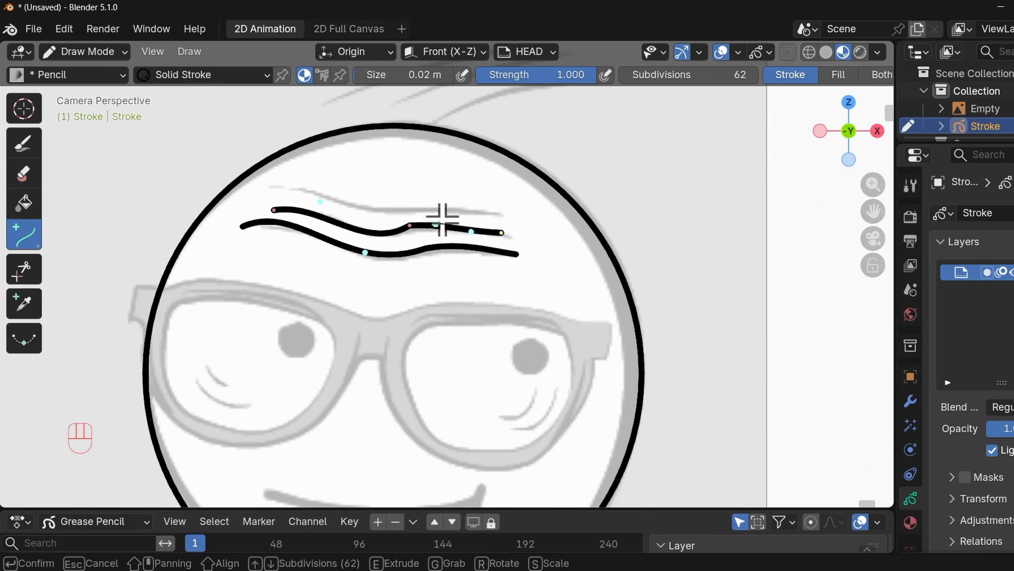
key(Return)
Trace the uppermost forehead wrinkle as a wavy curve with an extruded second segment.
drag(287, 190, 434, 207)
drag(386, 202, 389, 220)
drag(337, 196, 339, 185)
key(e)
click(502, 214)
key(Return)
scroll(477, 233, down, 5)
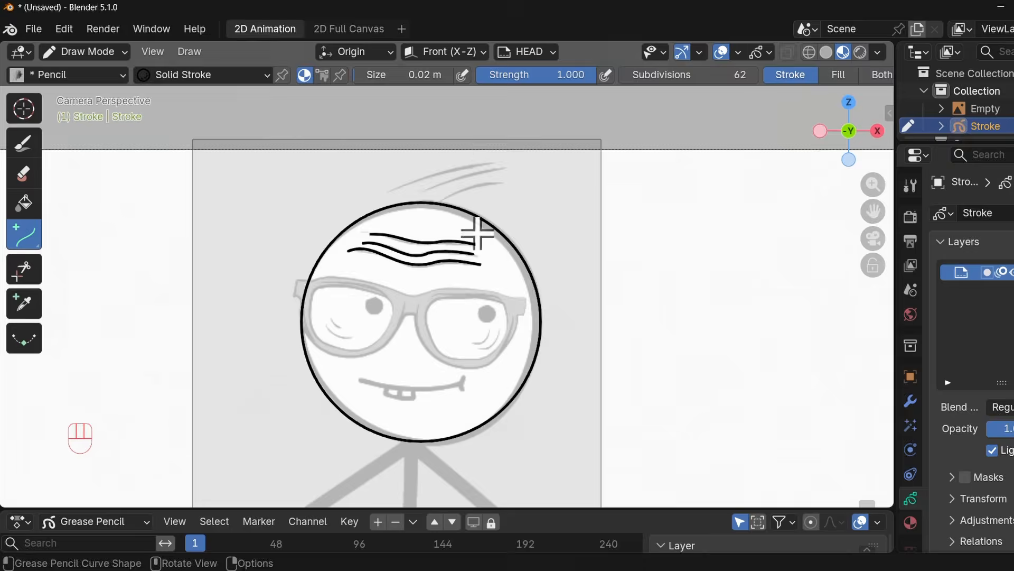
Trace the upper edge of the glasses frame from the left hinge across the bridge to the right hinge.
scroll(425, 324, up, 6)
mouse_move(160, 226)
mouse_down()
mouse_move(271, 217)
mouse_move(236, 222)
mouse_up()
drag(234, 220, 200, 213)
key(e)
click(412, 254)
drag(295, 232, 303, 225)
drag(412, 254, 386, 280)
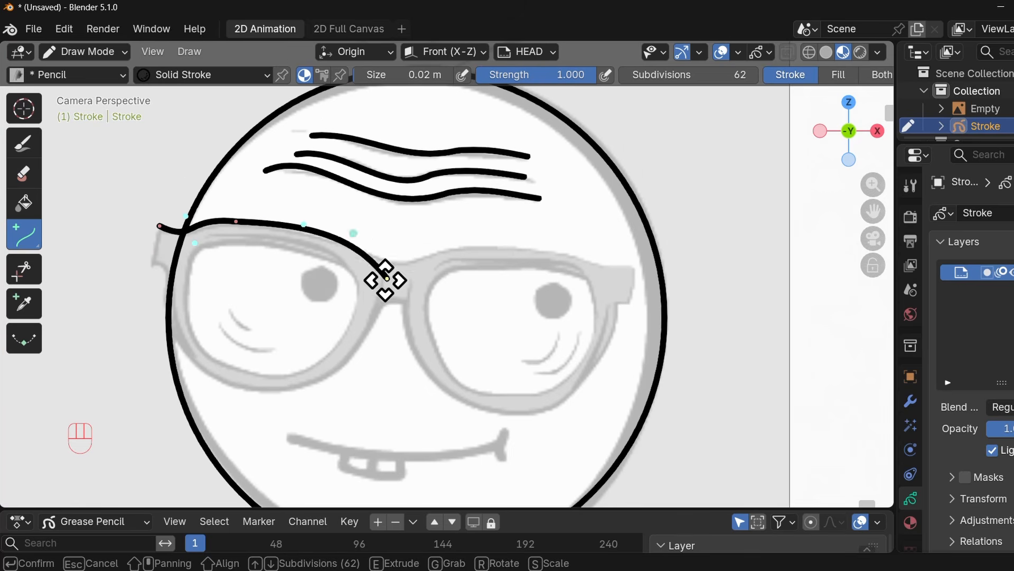
key(e)
click(600, 267)
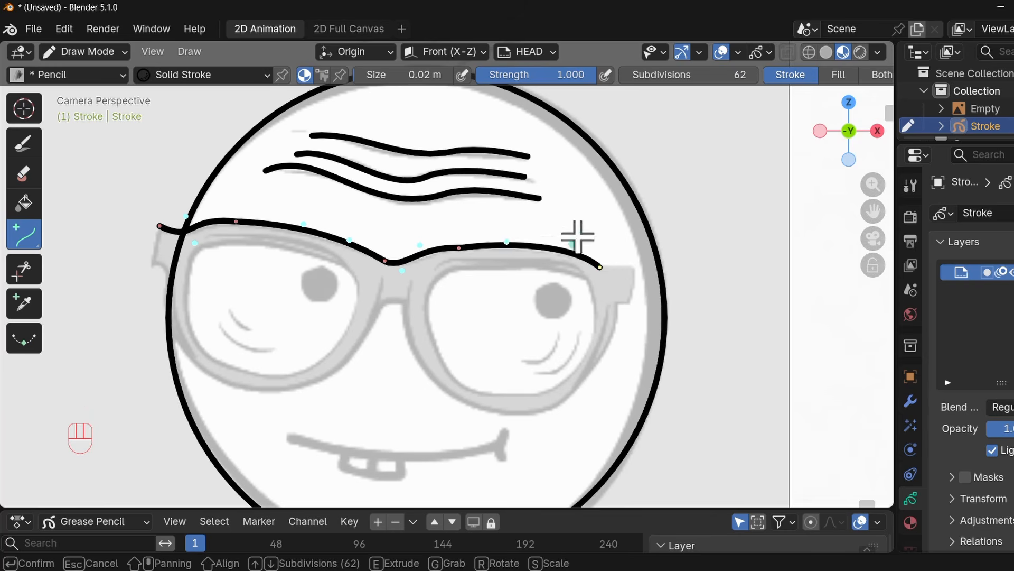
Extend the frame curve around the right hinge and along the right lens's lower rim up to the bridge.
click(630, 301)
key(e)
click(617, 303)
key(e)
click(548, 412)
key(e)
click(401, 299)
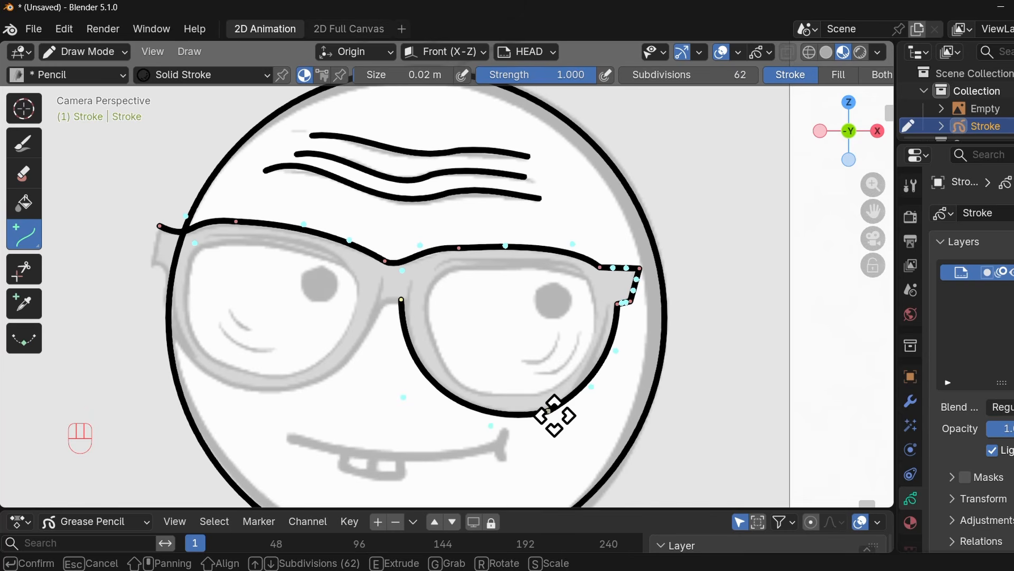
drag(550, 413, 560, 406)
Continue the frame curve across the underside of the bridge and around the left lens's lower rim, matching the reference.
key(e)
click(384, 304)
scroll(385, 304, up, 6)
scroll(301, 319, down, 7)
key(e)
click(215, 274)
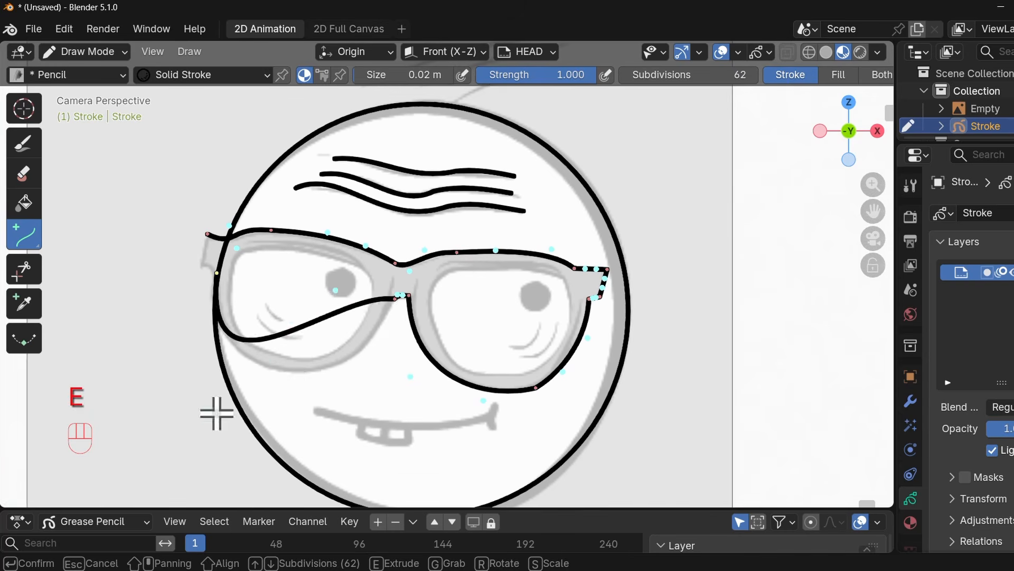
drag(334, 292, 373, 394)
scroll(372, 363, up, 2)
scroll(372, 364, up, 1)
drag(136, 202, 149, 264)
drag(116, 446, 147, 417)
drag(444, 247, 437, 246)
drag(150, 265, 134, 276)
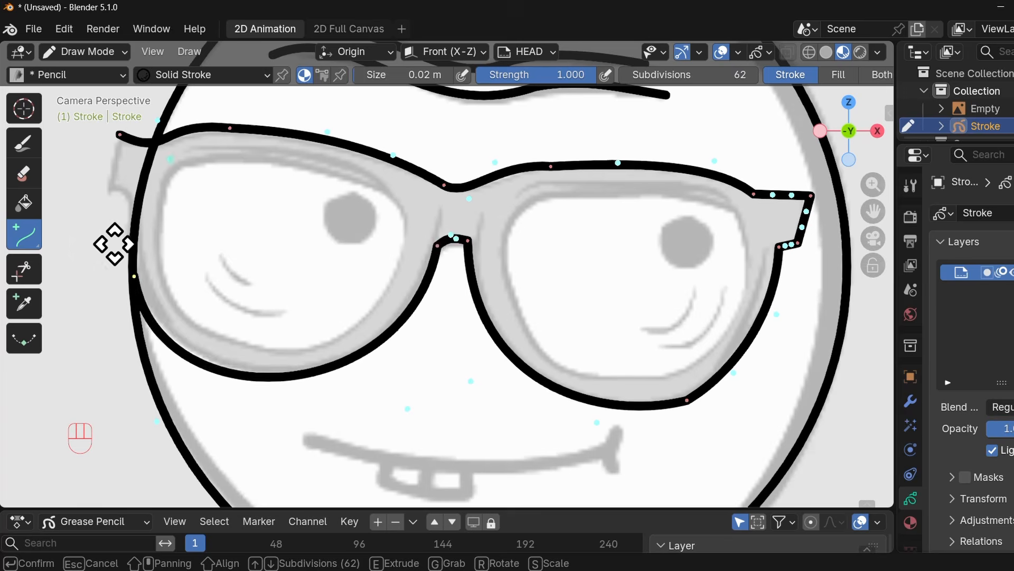
Close the outer glasses frame outline by extending the curve around the left hinge to its starting point.
key(e)
click(111, 195)
scroll(150, 224, down, 2)
key(e)
click(219, 177)
key(Return)
Trace the inner rim of the left lens as a closed curve.
scroll(355, 233, down, 4)
scroll(356, 233, up, 5)
drag(216, 195, 396, 213)
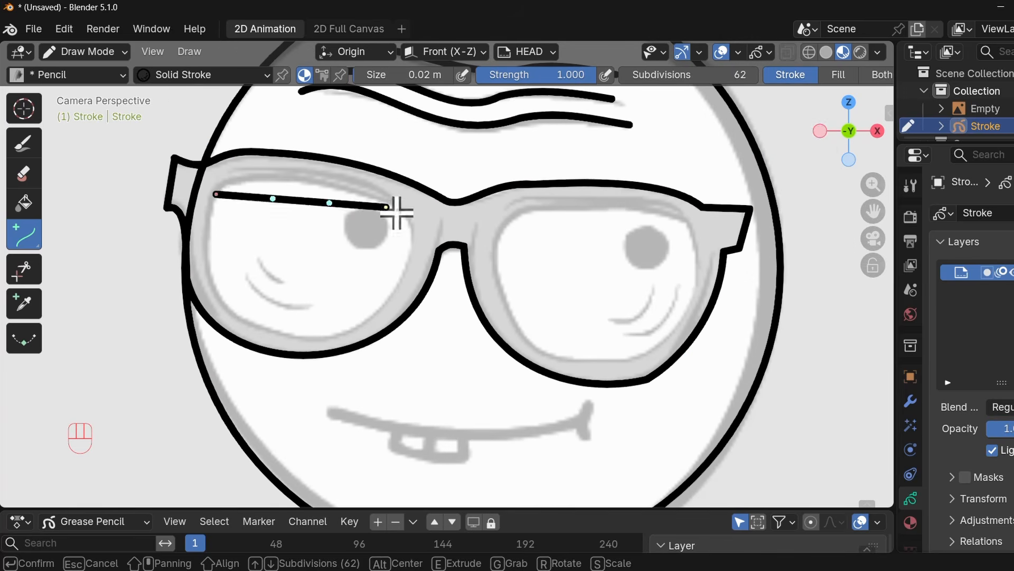
drag(278, 201, 229, 157)
key(e)
click(244, 317)
drag(356, 260, 421, 259)
key(e)
drag(234, 276, 188, 256)
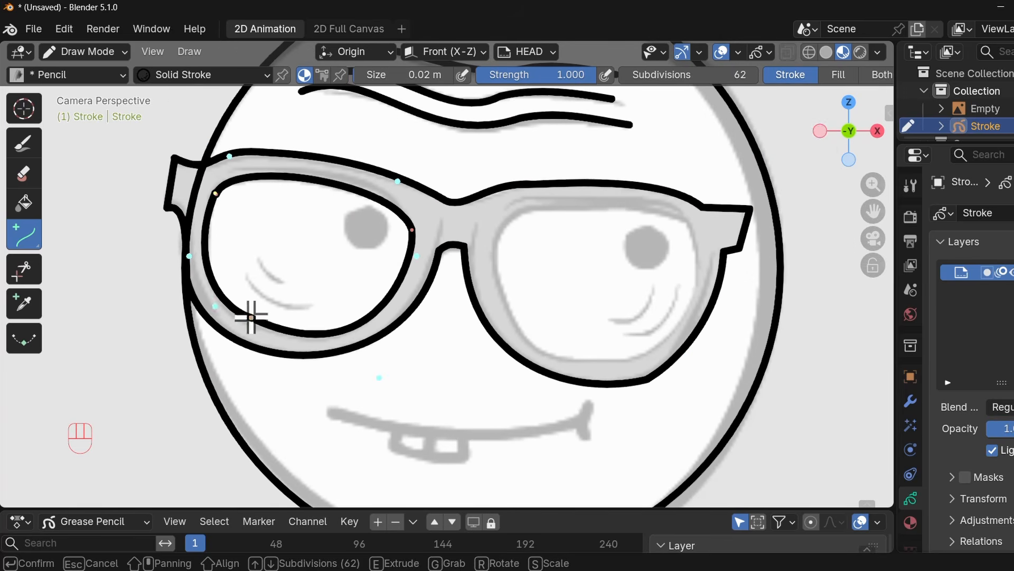
key(Return)
Trace the inner rim of the right lens as a closed curve.
scroll(353, 261, down, 2)
drag(452, 251, 618, 244)
drag(508, 248, 475, 200)
drag(563, 247, 583, 201)
key(e)
click(563, 344)
drag(580, 308, 589, 341)
key(e)
click(451, 251)
drag(487, 283, 457, 294)
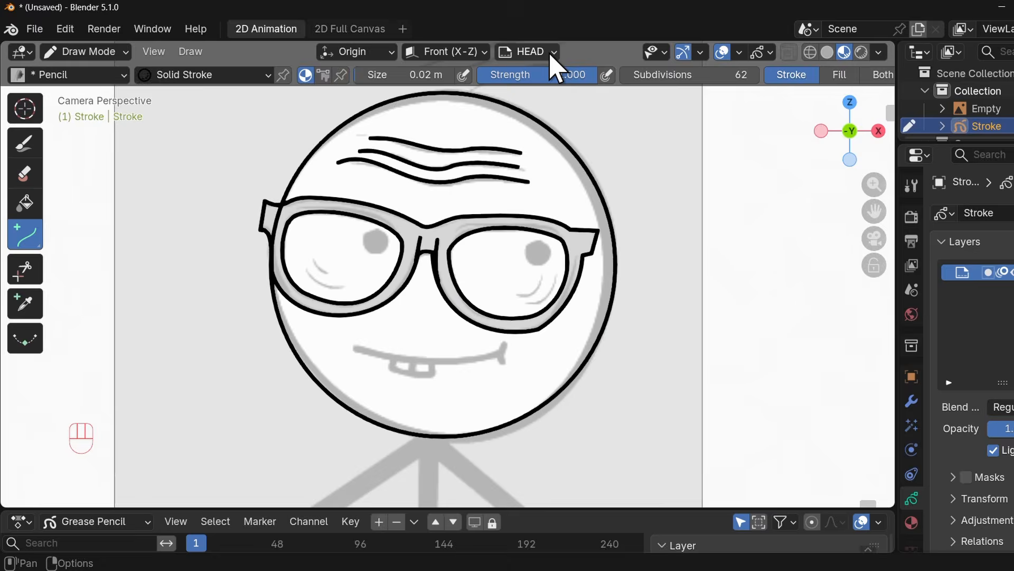
Add a new Grease Pencil layer above HEAD and name it PUPIL.
click(553, 53)
click(640, 88)
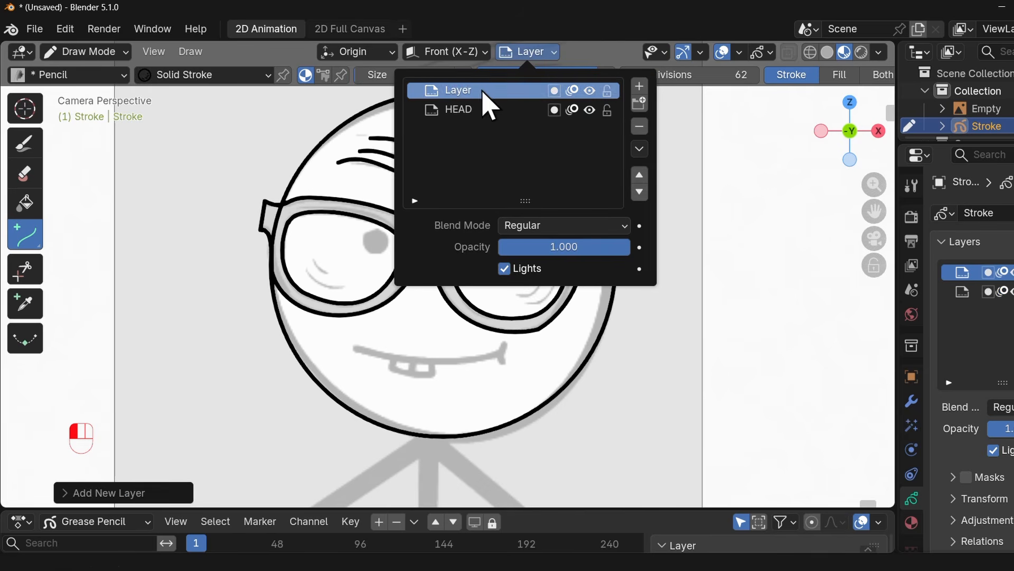
double_click(481, 91)
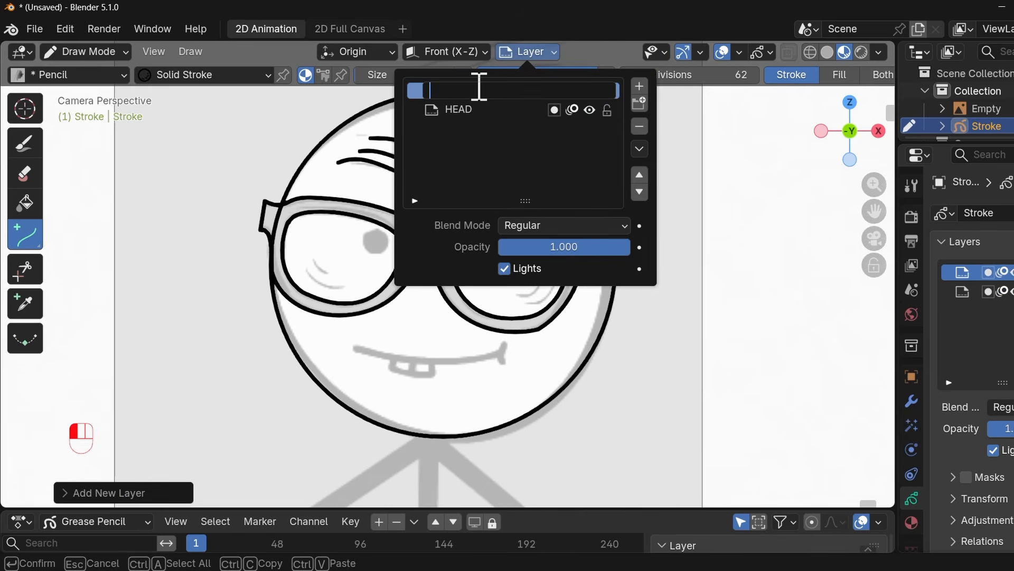
key(Return)
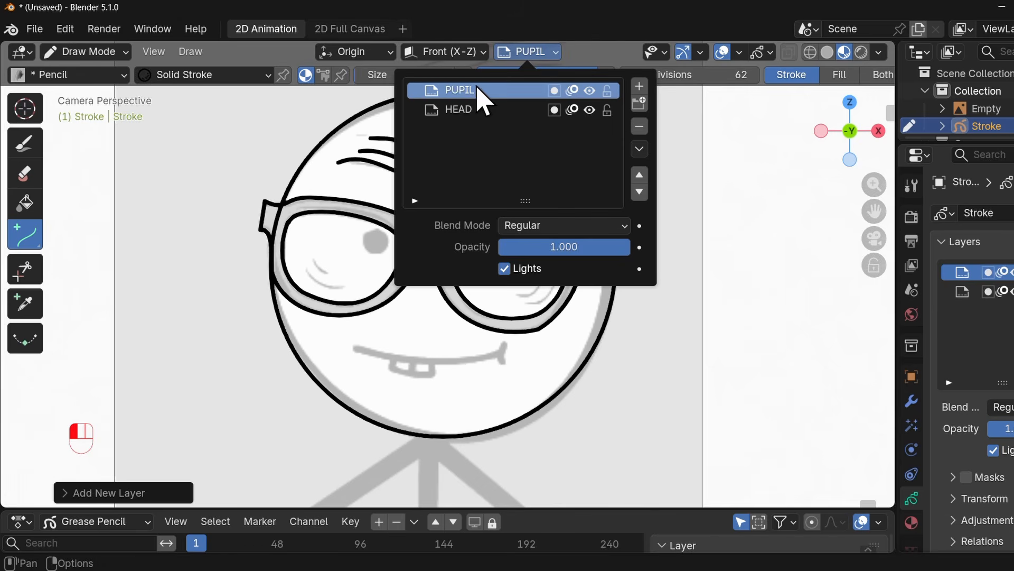
Draw a circle shape around the reference pupil in the left lens and centre it on that pupil.
scroll(391, 233, up, 3)
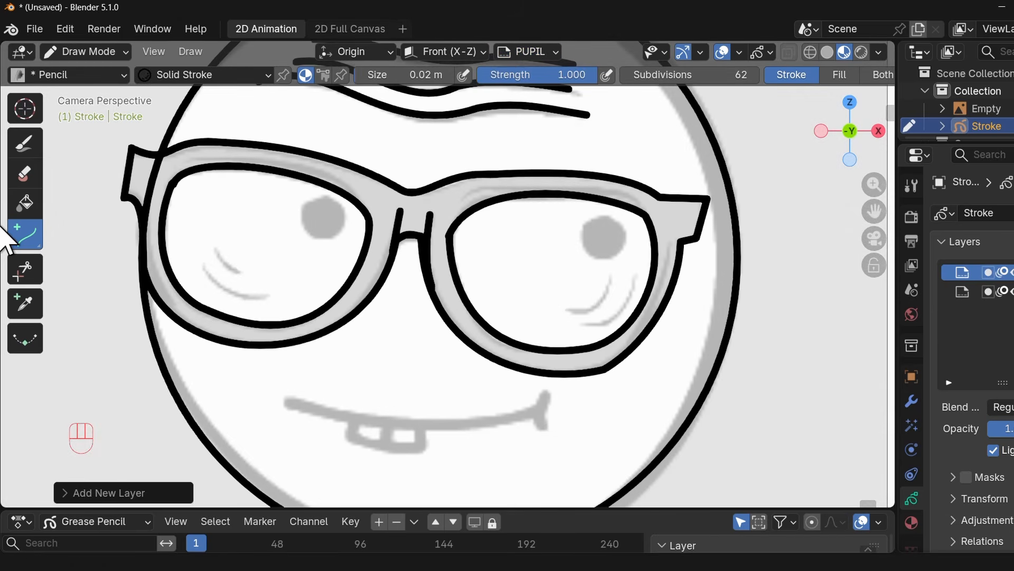
drag(24, 234, 84, 273)
scroll(327, 248, up, 2)
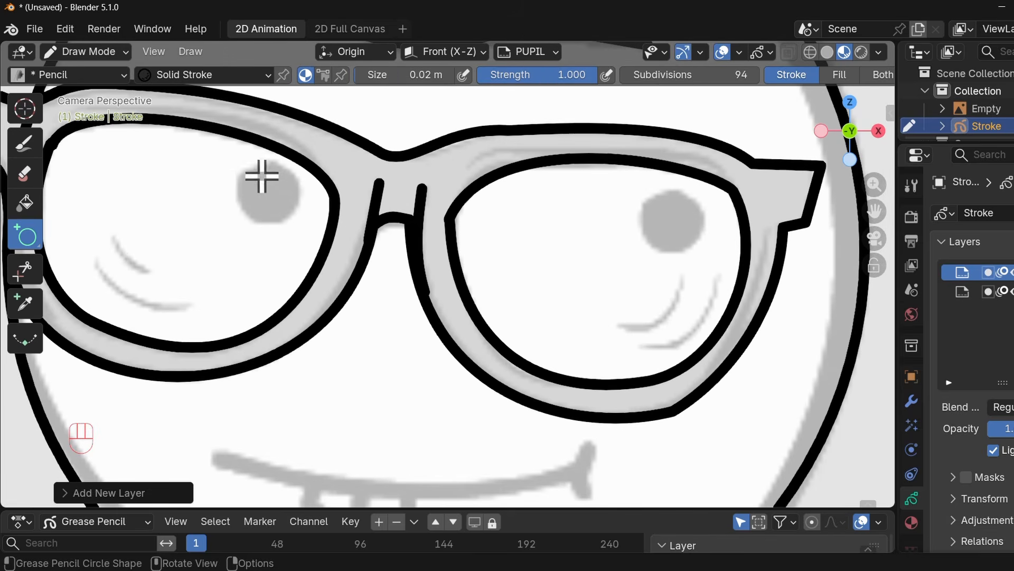
drag(235, 169, 312, 219)
drag(273, 188, 268, 192)
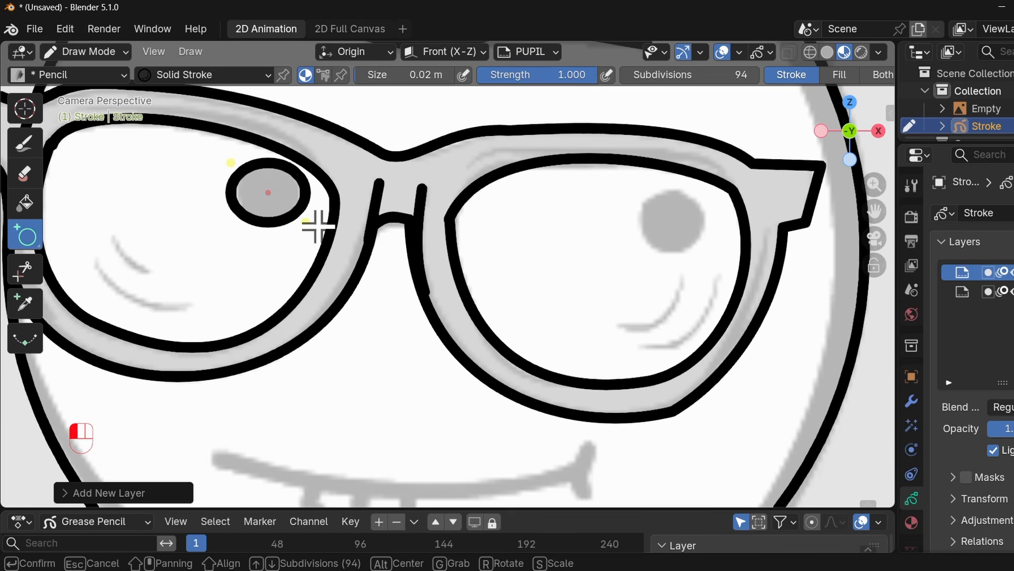
key(Return)
Duplicate the left pupil circle and place the copy over the reference pupil in the right lens.
scroll(439, 242, down, 3)
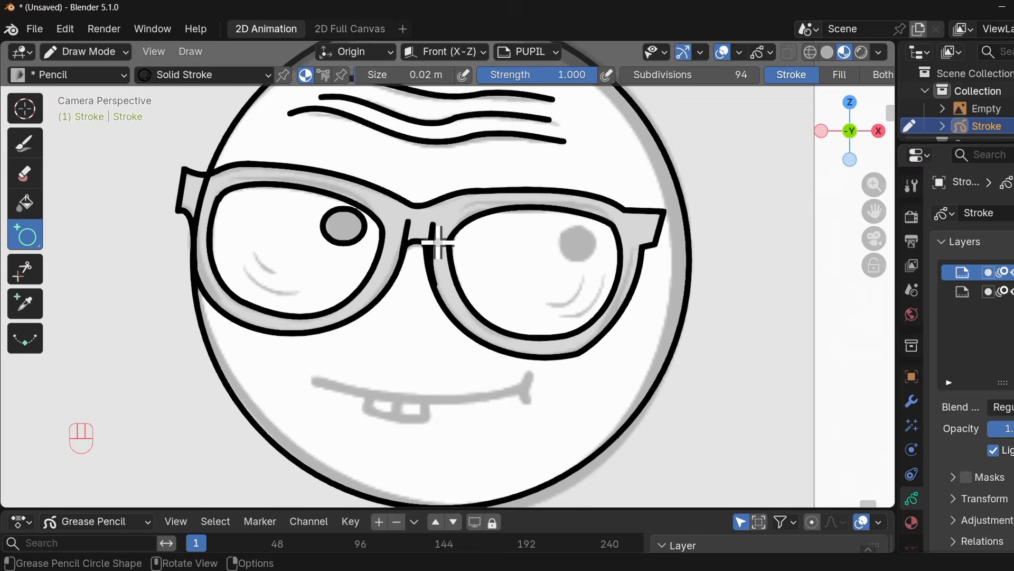
key(Tab)
key(shift+d)
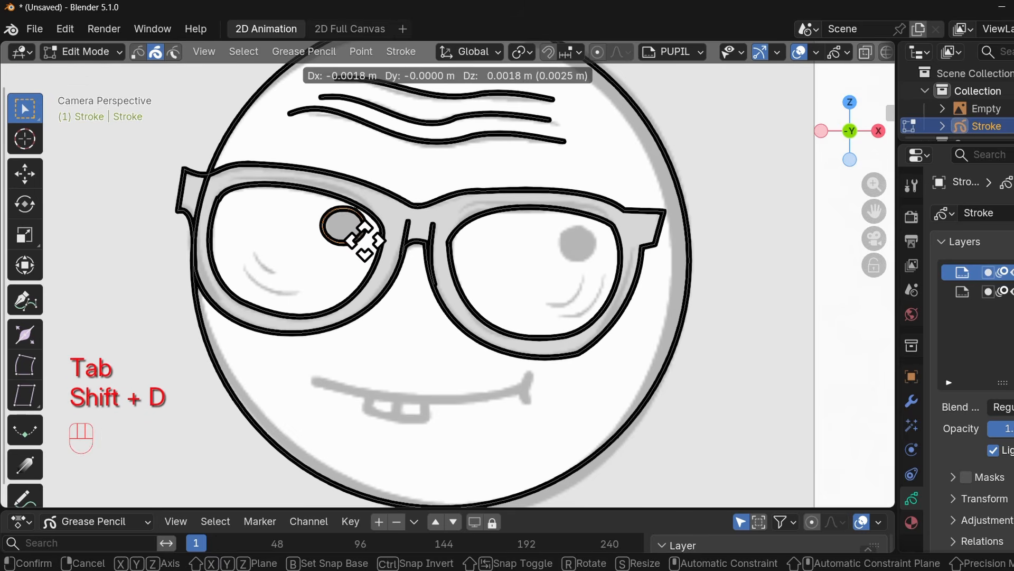
click(600, 256)
key(Tab)
Trace the short curved lines beneath both pupils with the Curve tool, bending each stroke to match the reference.
scroll(196, 236, up, 3)
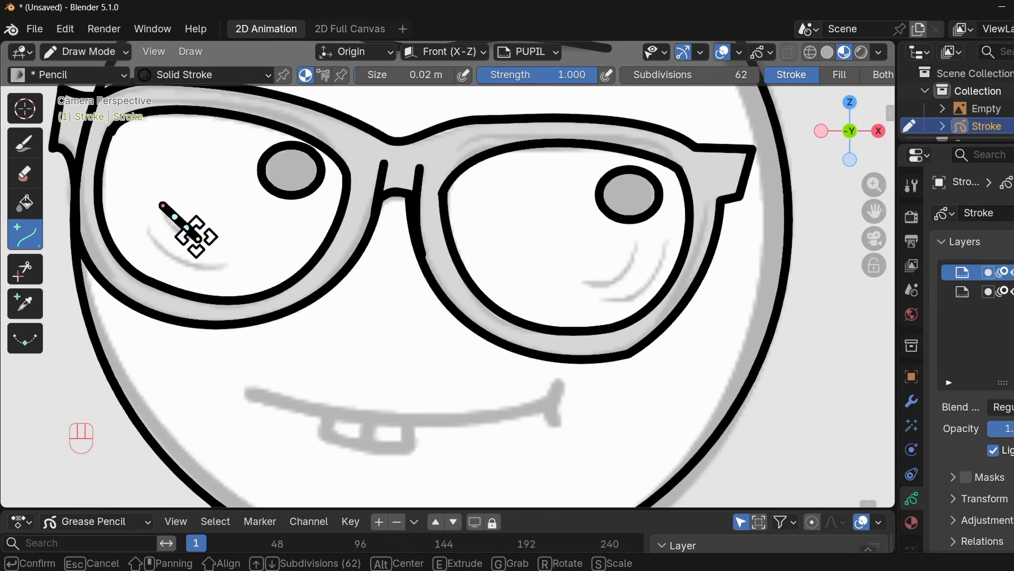
drag(174, 216, 165, 219)
key(Return)
mouse_move(186, 227)
mouse_down()
mouse_move(180, 243)
mouse_move(226, 266)
mouse_up()
drag(174, 242, 171, 261)
key(Return)
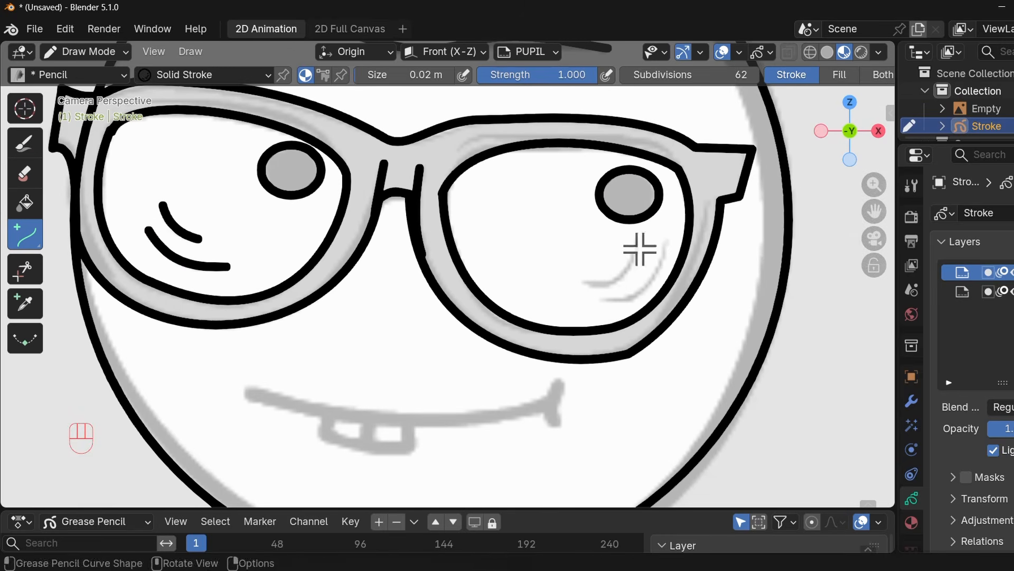
drag(636, 242, 582, 280)
key(Return)
Add another Grease Pencil layer and name it MOUTH.
scroll(581, 312, down, 3)
shift+middle_drag(528, 339, 515, 266)
click(528, 52)
click(637, 86)
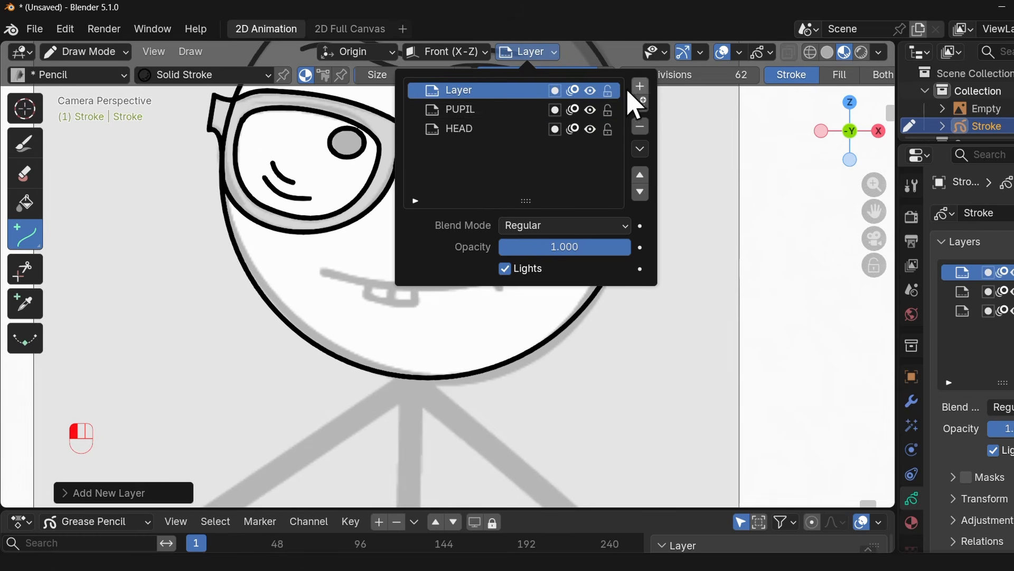
double_click(475, 92)
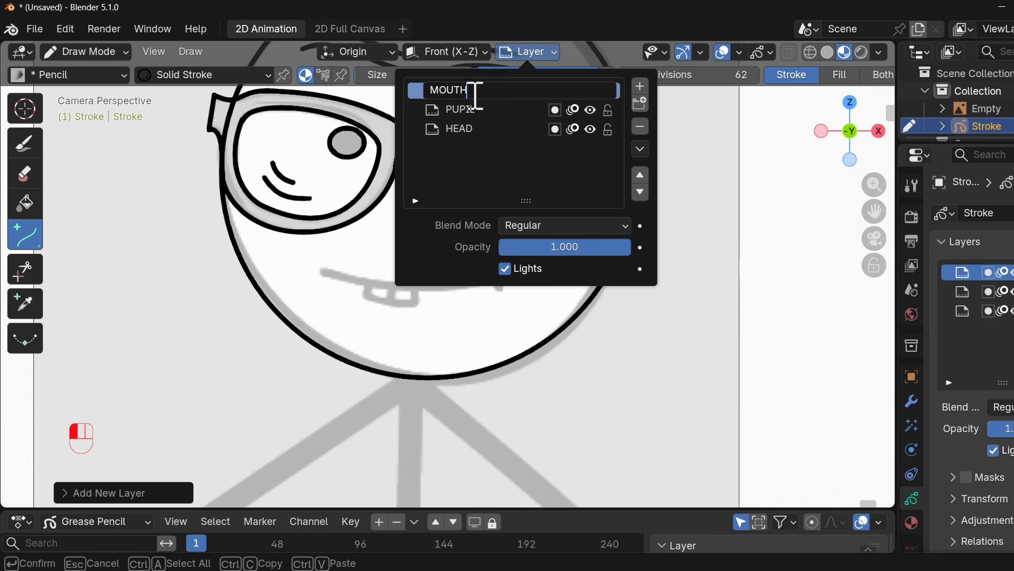
key(Return)
Trace the long mouth line as one curve, adjusting its endpoints and control handles to follow the reference.
scroll(343, 317, up, 3)
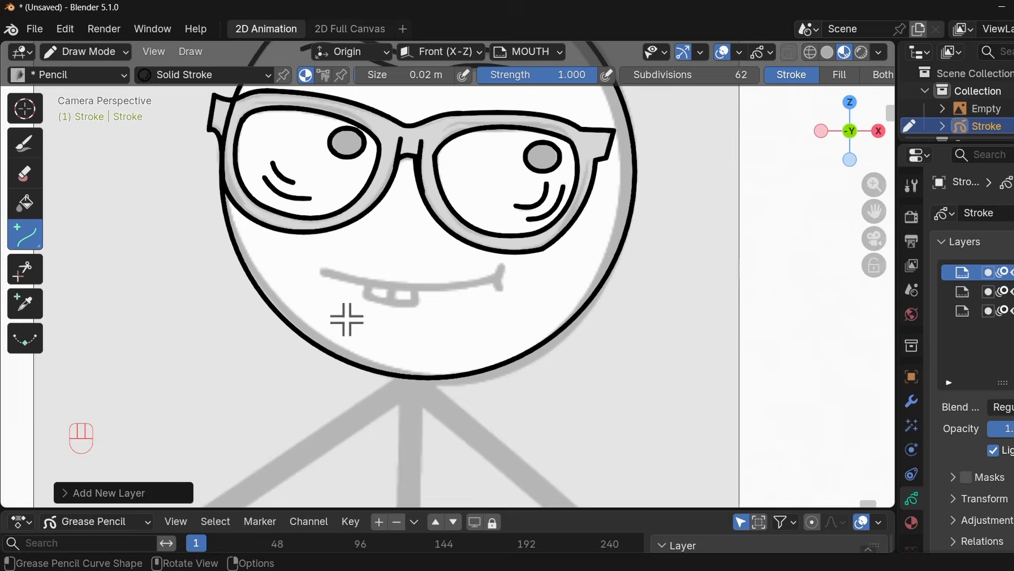
scroll(411, 293, up, 1)
drag(270, 274, 516, 283)
scroll(532, 281, down, 1)
shift+middle_drag(532, 281, 546, 339)
drag(449, 335, 445, 359)
drag(379, 332, 376, 346)
drag(311, 331, 311, 325)
drag(518, 339, 524, 341)
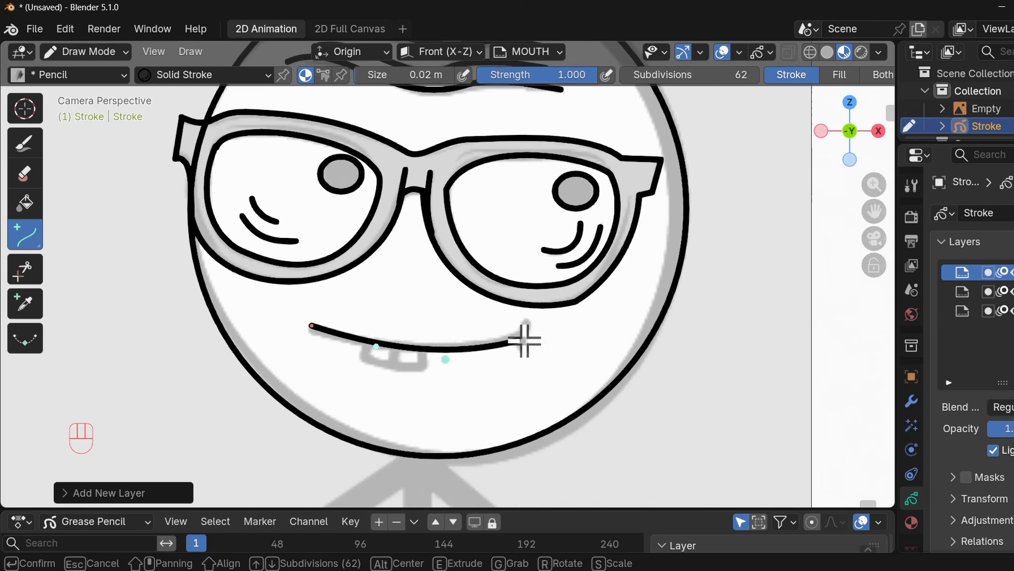
scroll(558, 349, up, 1)
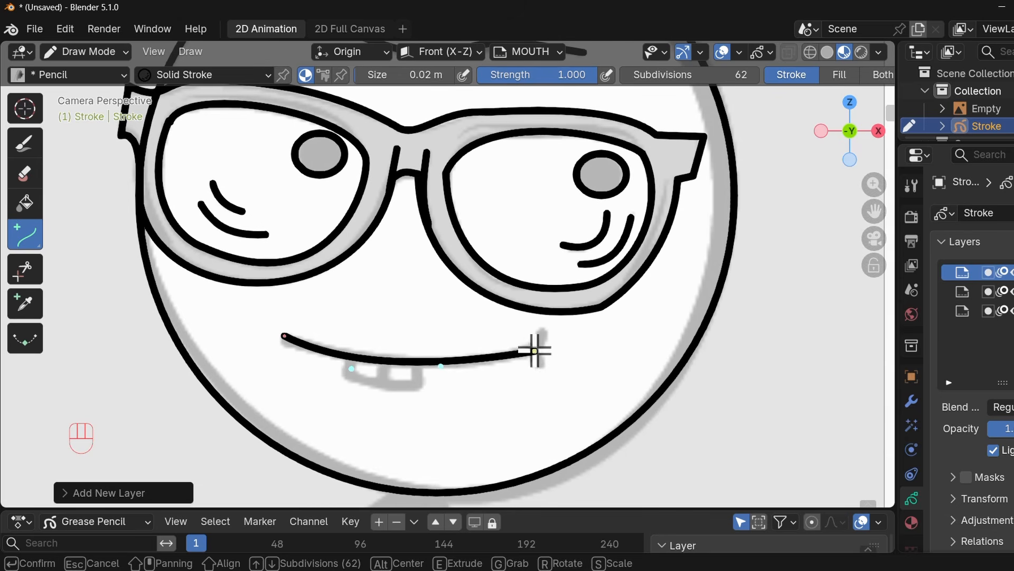
key(Return)
Draw the short curved crease across the mouth's right corner.
drag(544, 331, 541, 365)
drag(545, 343, 538, 343)
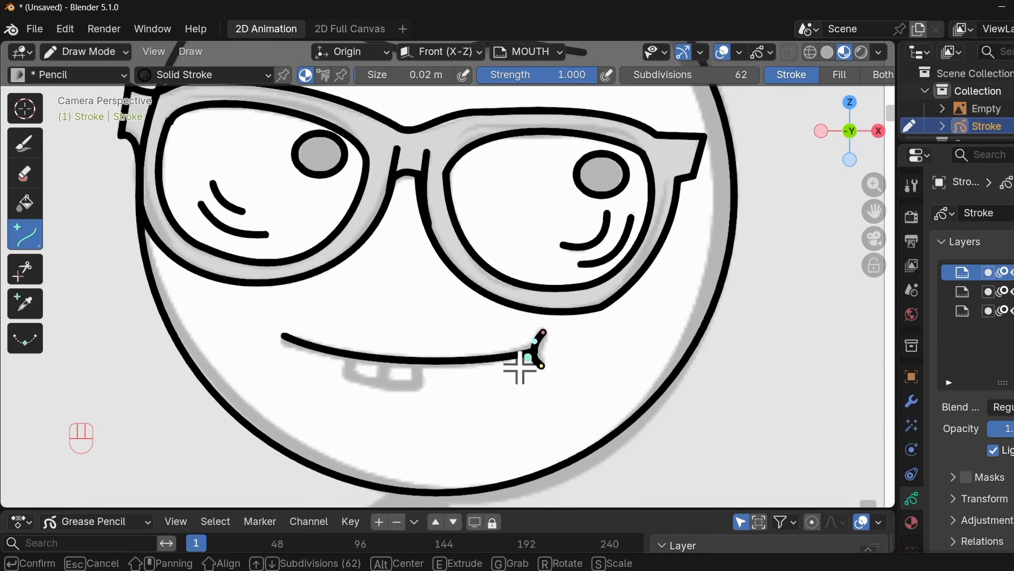
key(Return)
Trace the two teeth hanging below the mouth line with connected segments that match the reference.
shift+middle_drag(351, 363, 357, 331)
click(31, 241)
mouse_move(358, 322)
mouse_down()
mouse_move(353, 348)
mouse_move(401, 358)
mouse_up()
key(e)
click(427, 356)
drag(376, 351, 373, 359)
click(429, 333)
key(Return)
Add a layer named BODY and draw a straight torso line on it from the base of the head to the hips.
scroll(507, 308, down, 4)
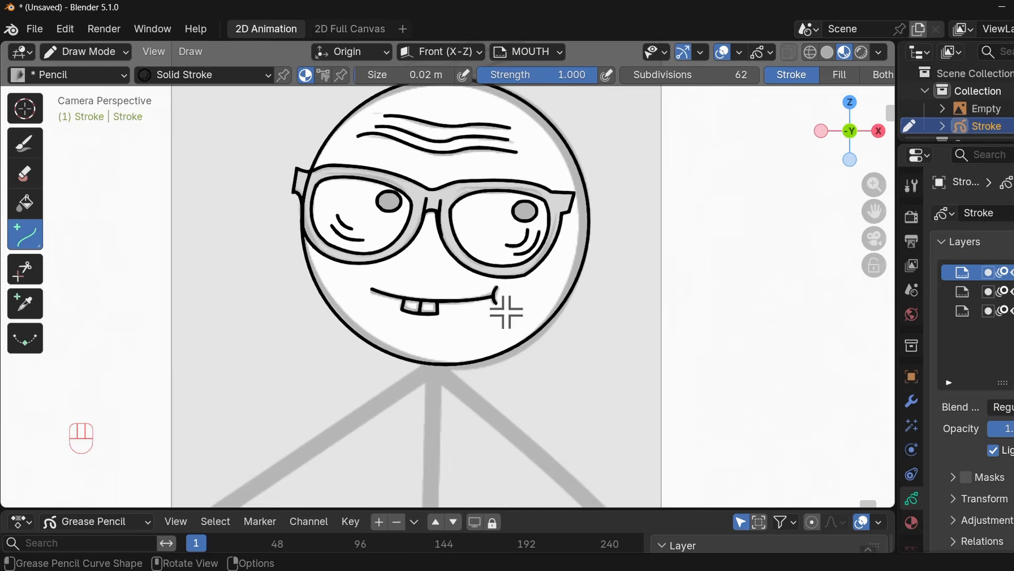
shift+middle_drag(507, 308, 441, 142)
click(528, 51)
click(640, 86)
double_click(467, 91)
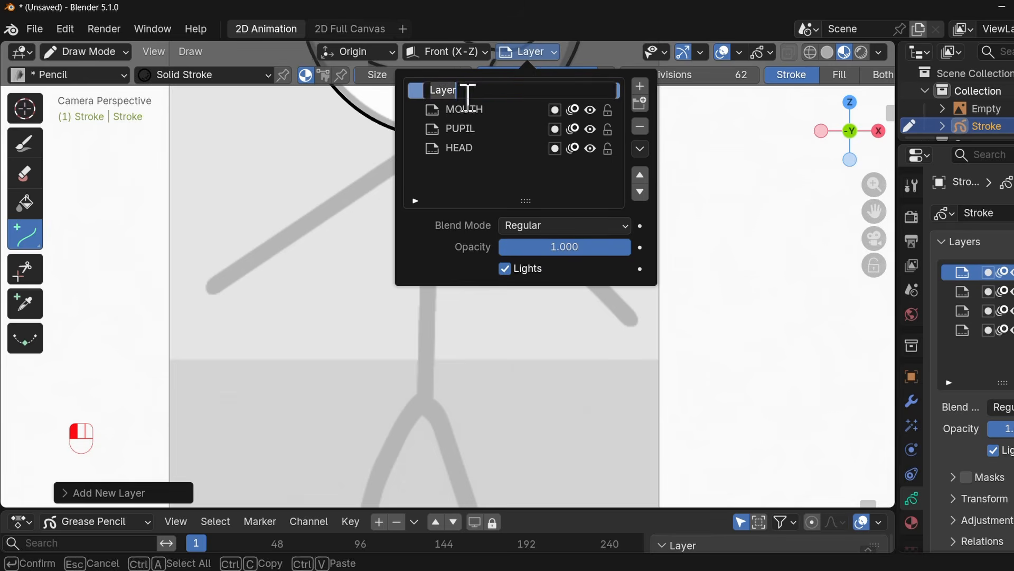
text(BODY)
key(Return)
drag(433, 136, 425, 413)
Add a Grease Pencil layer above BODY and name it LEGS.
click(550, 54)
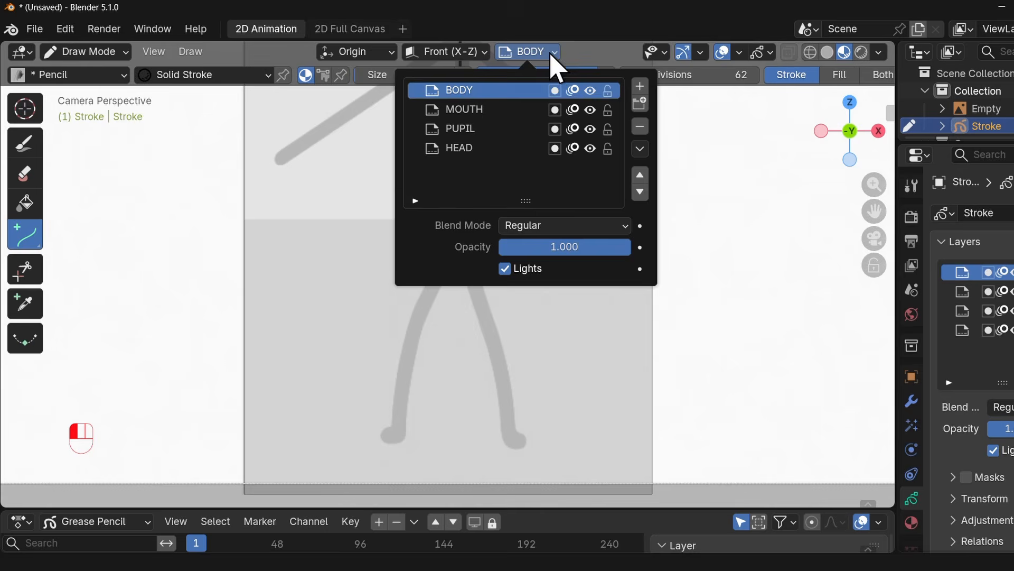
click(640, 86)
double_click(487, 93)
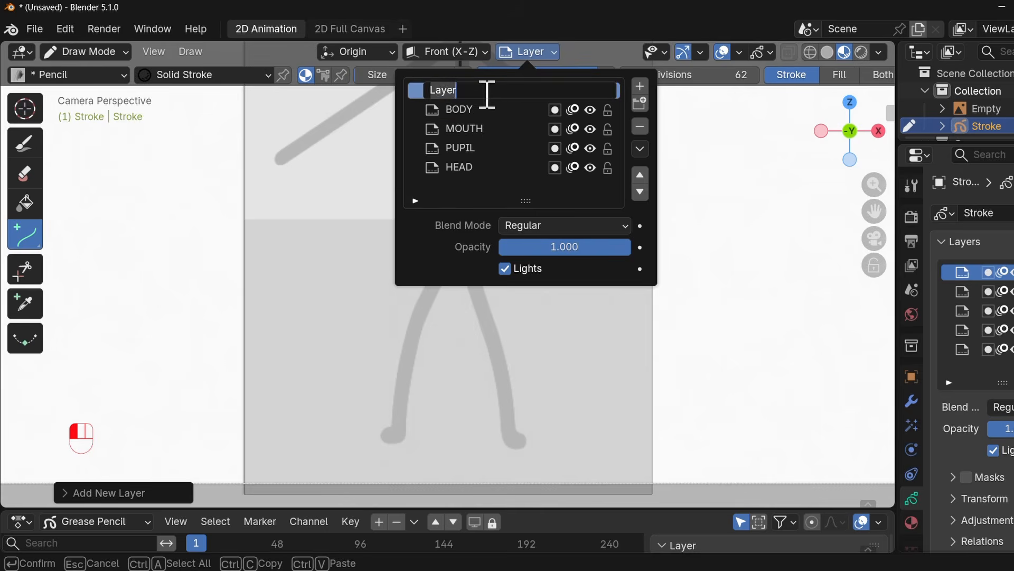
text(LEGS)
key(Return)
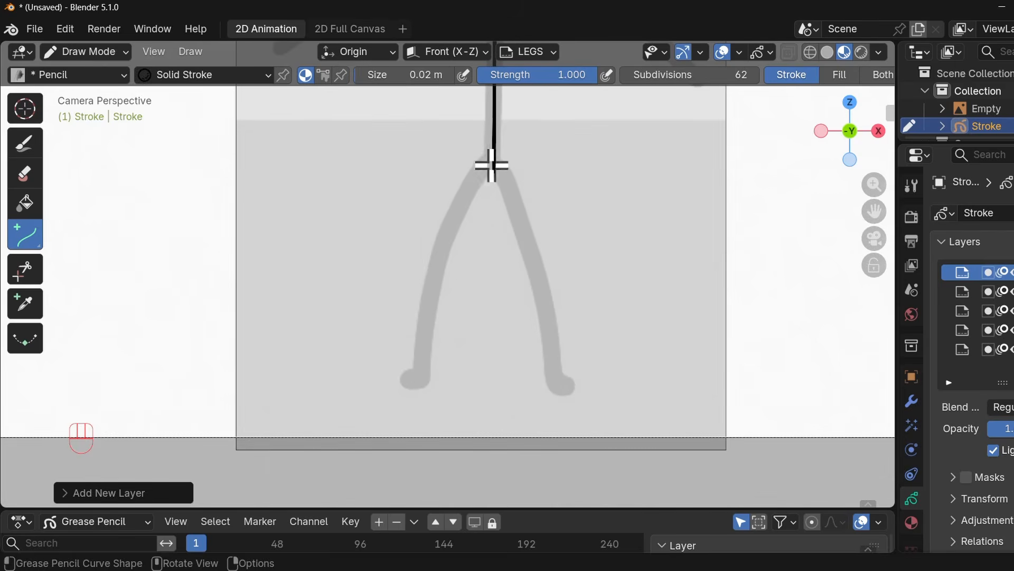
Draw the left leg as connected straight segments from hip to knee to ankle, ending with a foot pointing outward.
drag(494, 169, 442, 263)
key(e)
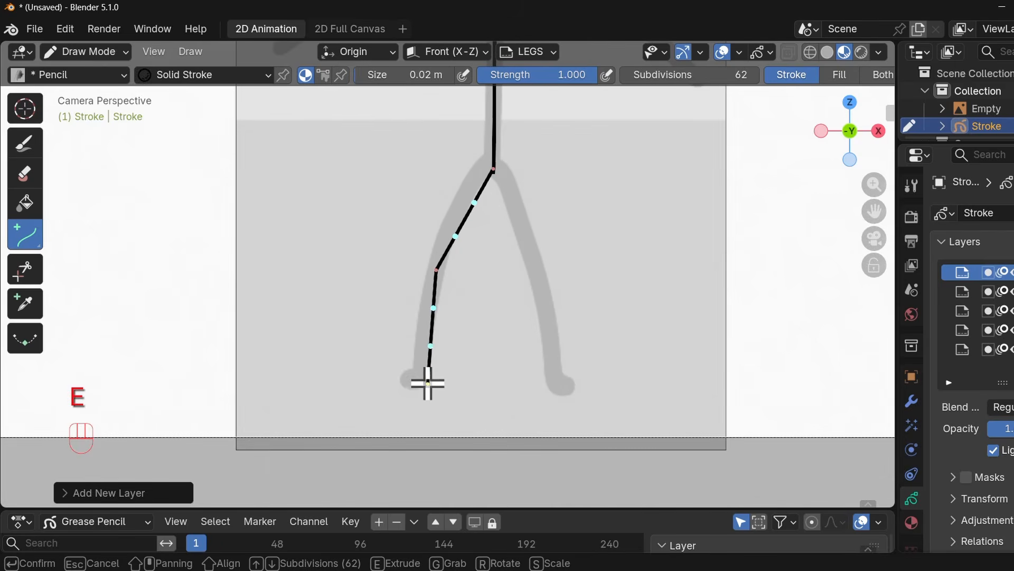
click(428, 384)
key(e)
middle_click(400, 380)
scroll(503, 152, up, 1)
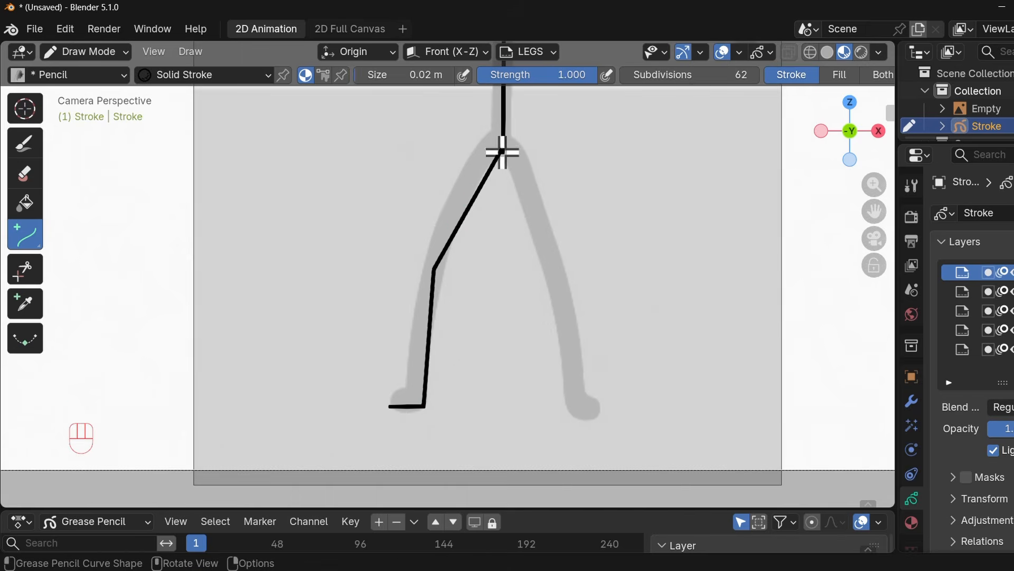
drag(502, 151, 554, 257)
middle_click(553, 257)
key(ctrl+z)
Duplicate the left leg stroke and mirror the copy by scaling it by -1 along X.
key(Tab)
key(shift+d)
key(g)
key(x)
click(553, 274)
text(sx)
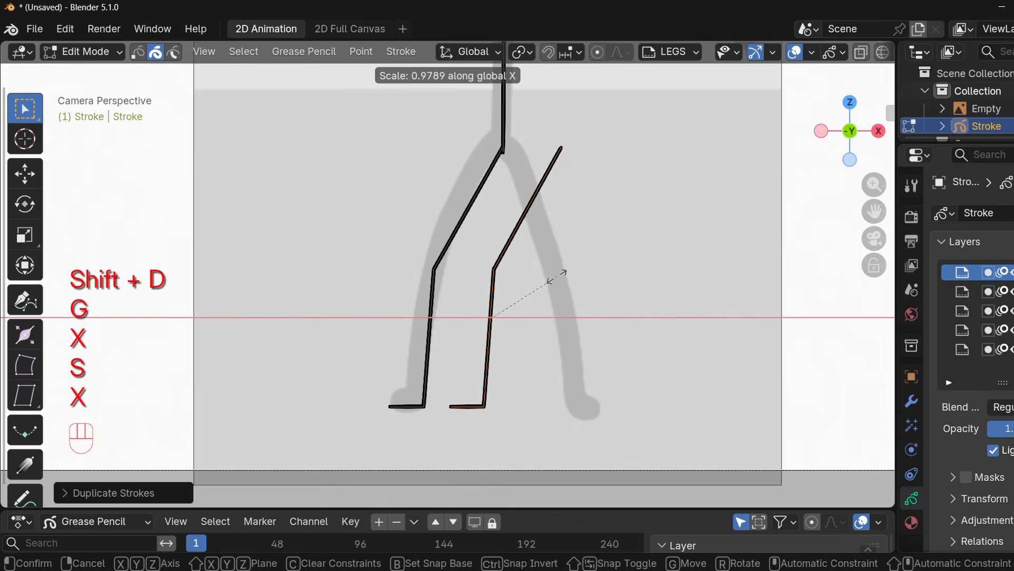
text(-1)
click(544, 268)
Move the mirrored leg along X so its top meets the hip, and return to Draw Mode.
key(g)
key(x)
click(619, 280)
scroll(582, 228, down, 1)
key(Tab)
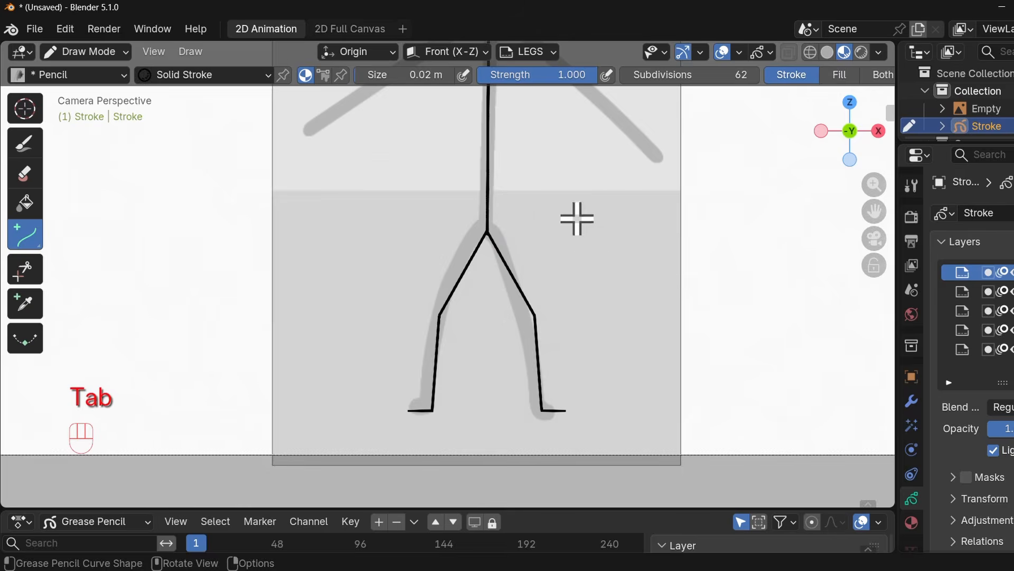
Add a Grease Pencil layer above LEGS and name it ARMS.
shift+scroll(576, 216, up, 5)
click(523, 51)
click(640, 86)
double_click(471, 90)
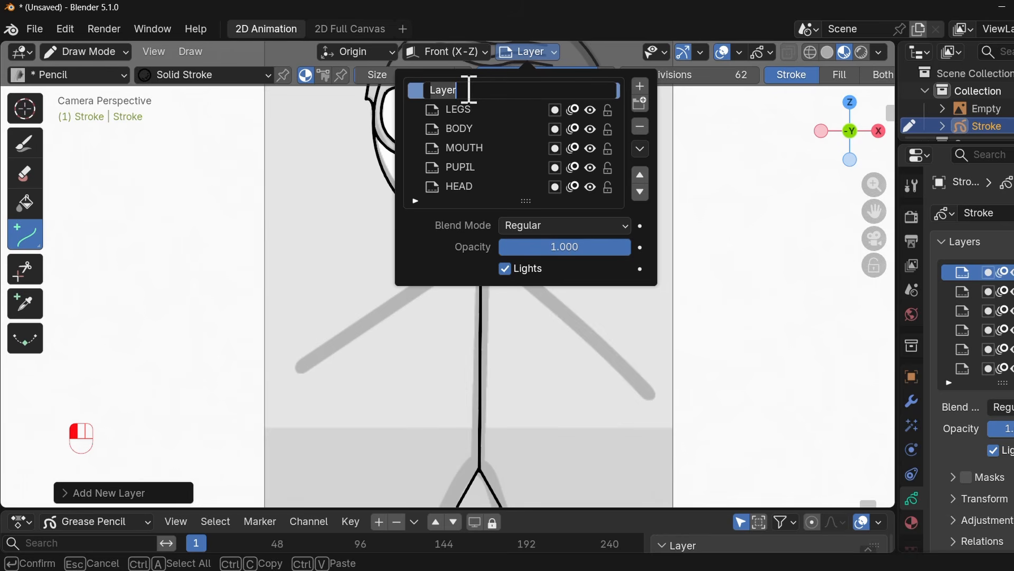
text(ARMS)
key(Return)
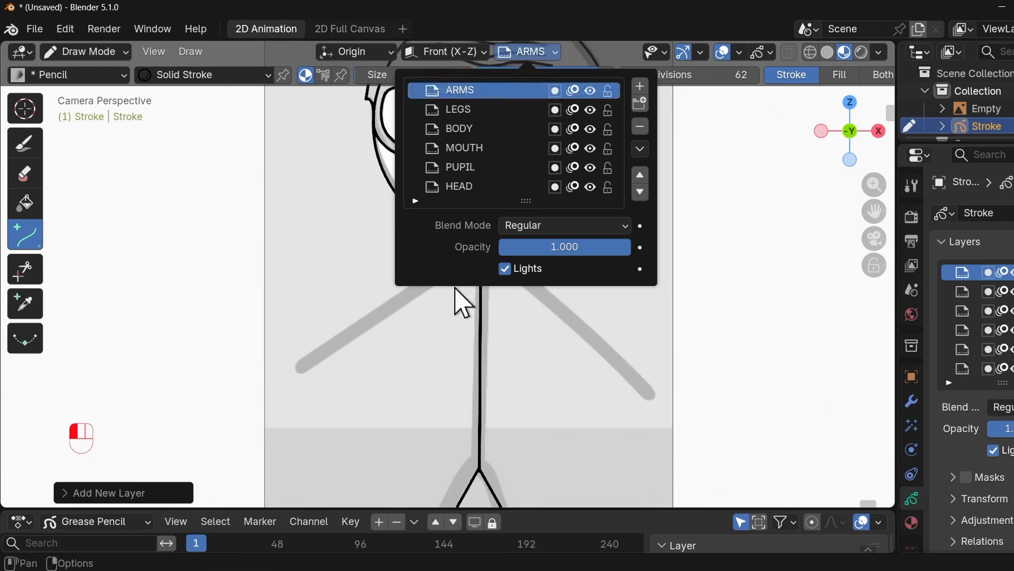
Draw the right arm as a straight line from the neck to the end of the reference arm.
scroll(480, 136, up, 1)
drag(461, 130, 667, 310)
key(Return)
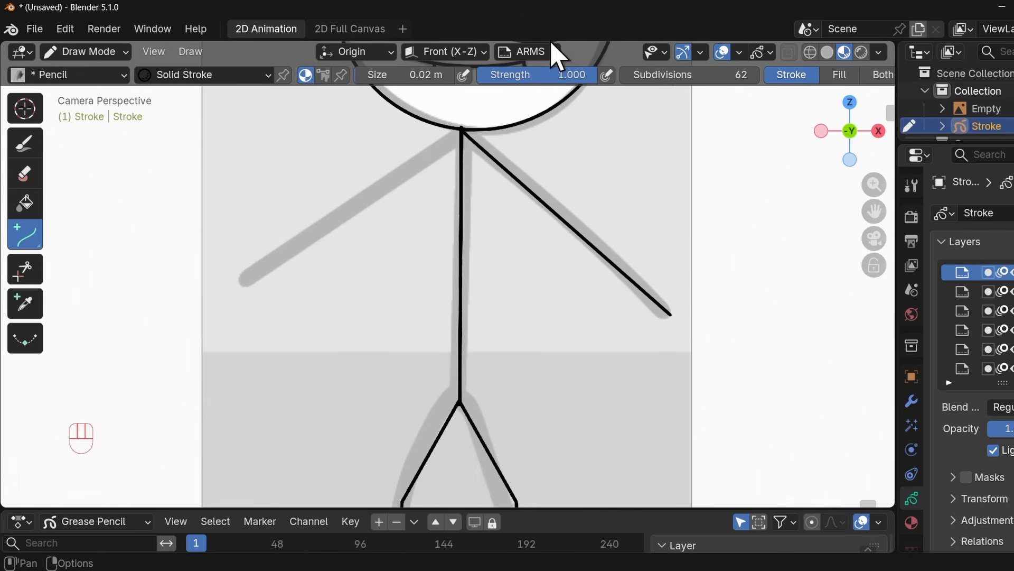
key(ctrl+z)
Duplicate the right arm stroke and mirror the copy by scaling it by -1 along X.
key(Tab)
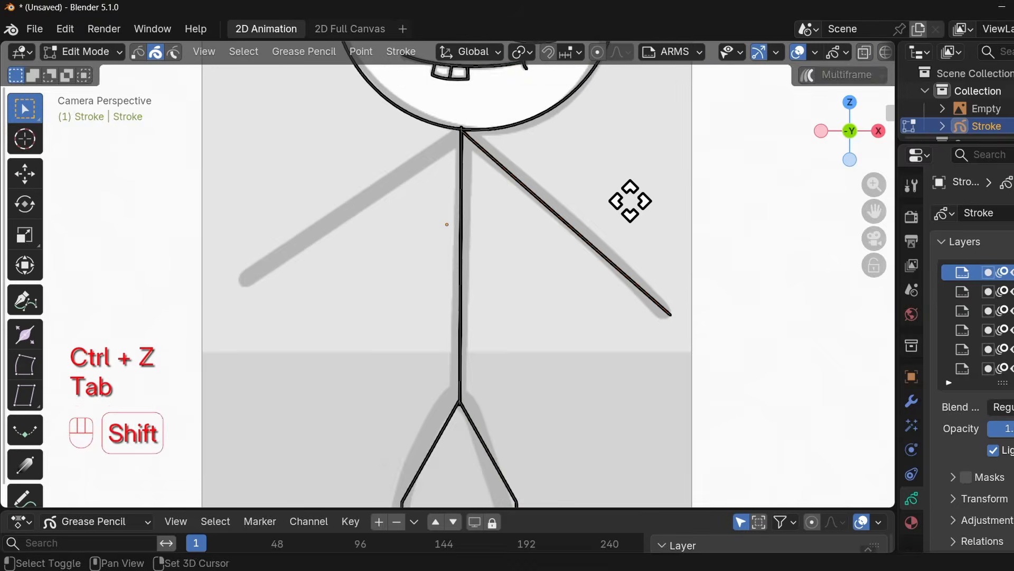
key(shift+d)
key(g)
key(x)
key(s)
key(x)
key(minus)
key(1)
key(Return)
Move the mirrored arm along X so it joins the torso at the neck.
key(g)
key(x)
click(498, 236)
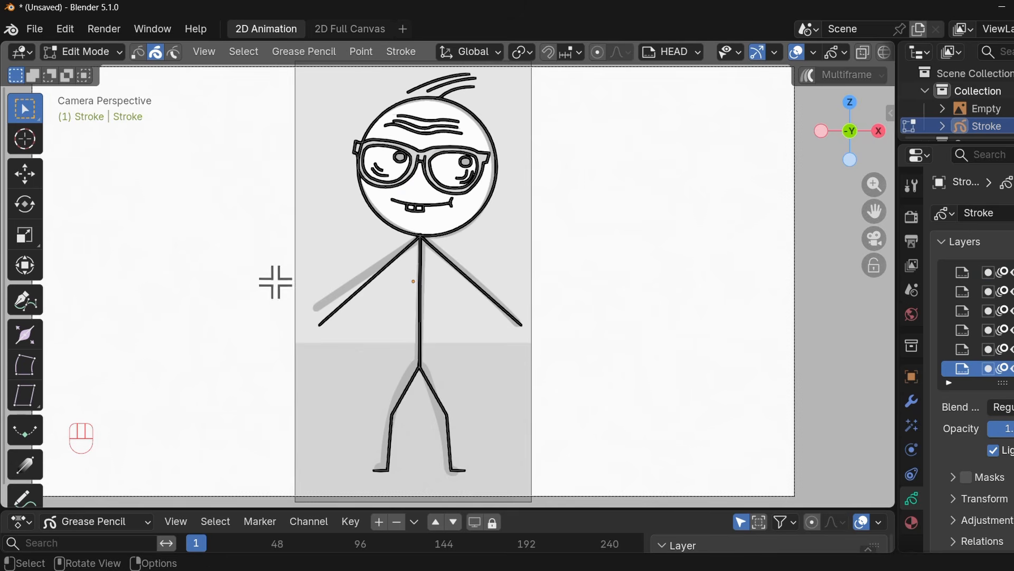
Select the torso, arm and leg strokes and give them a uniform thickness of 0.110.
mouse_move(275, 279)
mouse_down()
mouse_move(496, 444)
mouse_move(513, 401)
mouse_up()
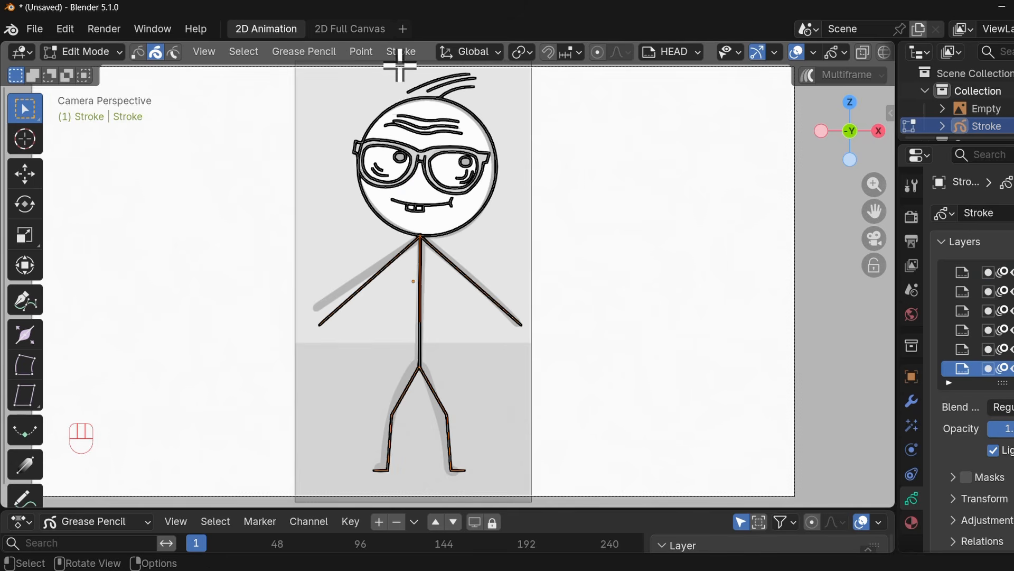
click(401, 51)
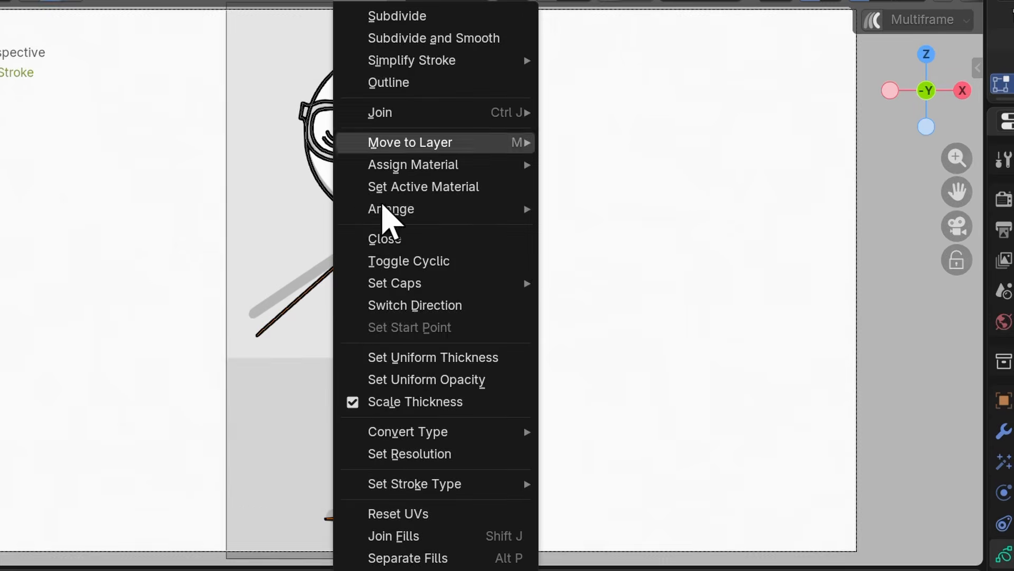
click(402, 365)
click(302, 472)
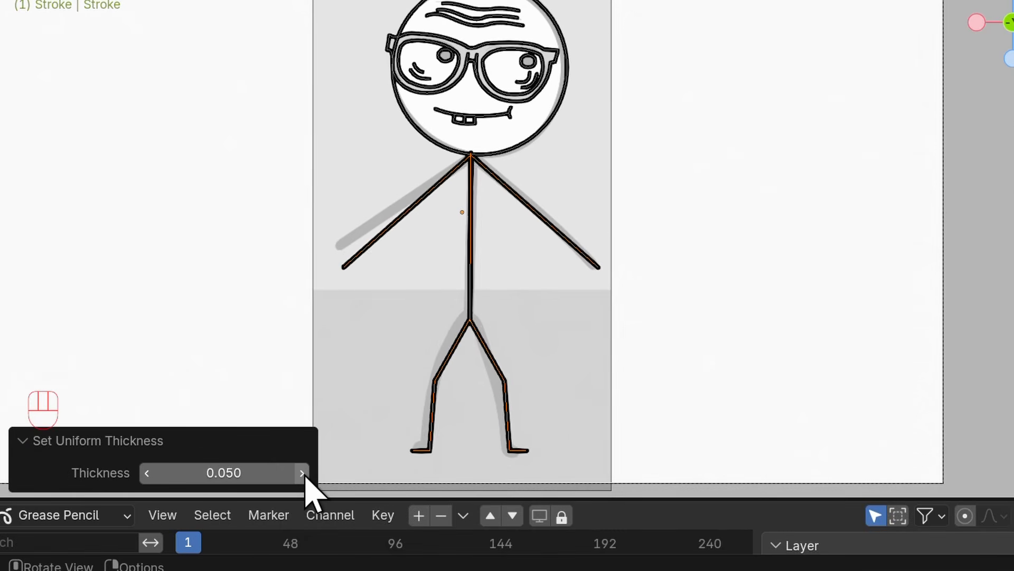
click(302, 473)
click(303, 473)
click(302, 473)
click(302, 473)
click(302, 473)
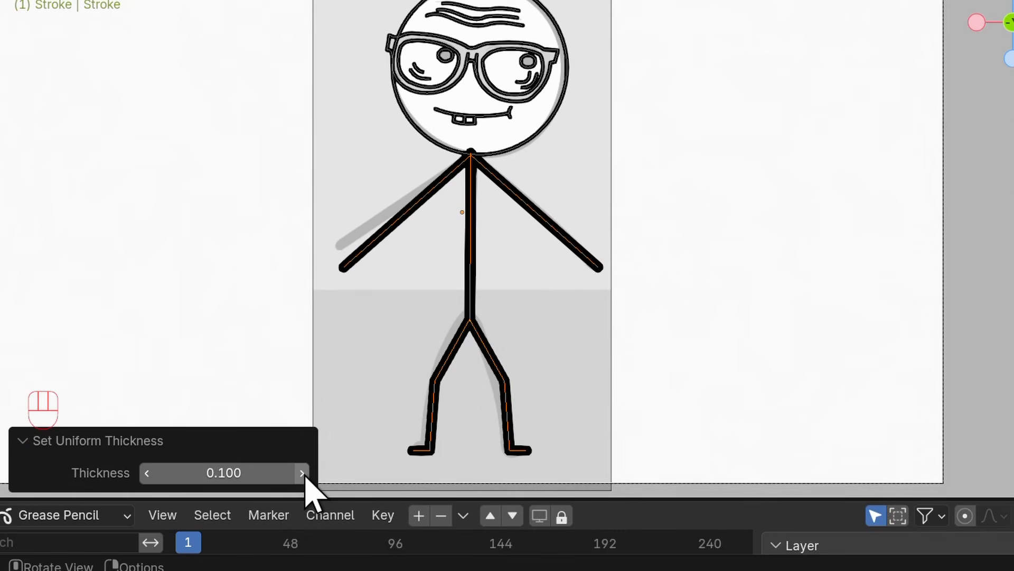
click(302, 472)
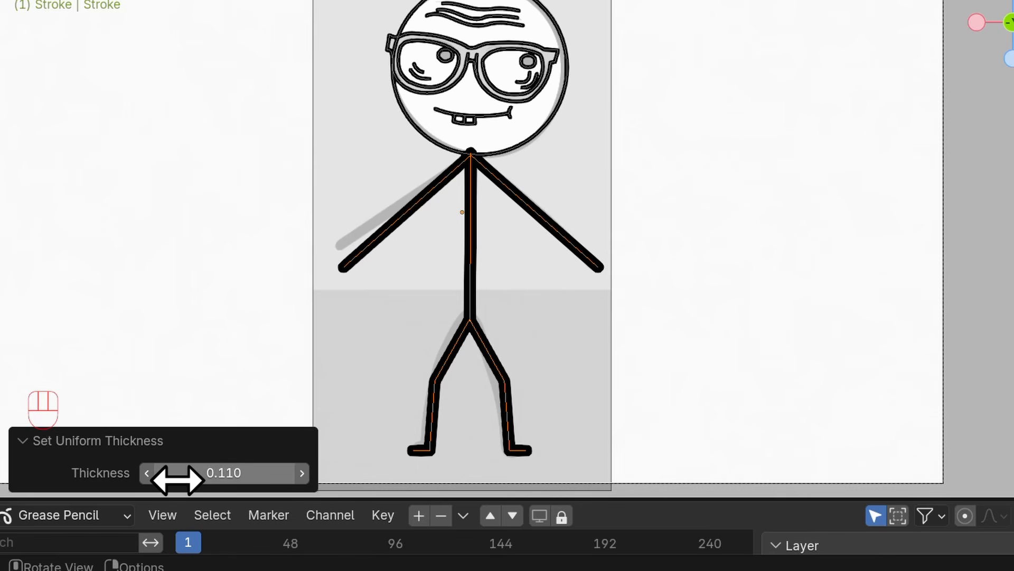
Reduce the uniform thickness of the torso, arm and leg strokes to 0.100.
click(147, 473)
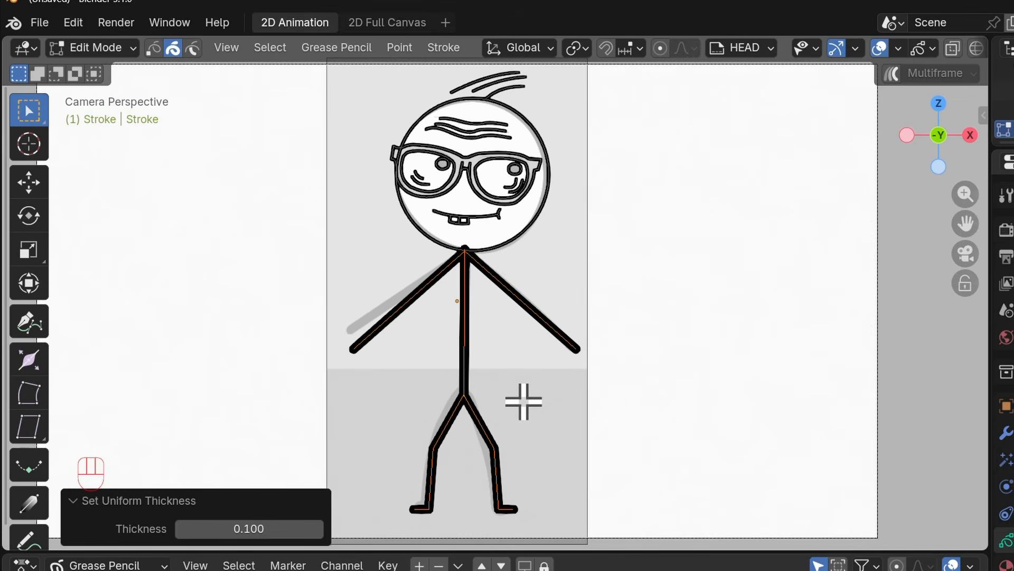
click(523, 401)
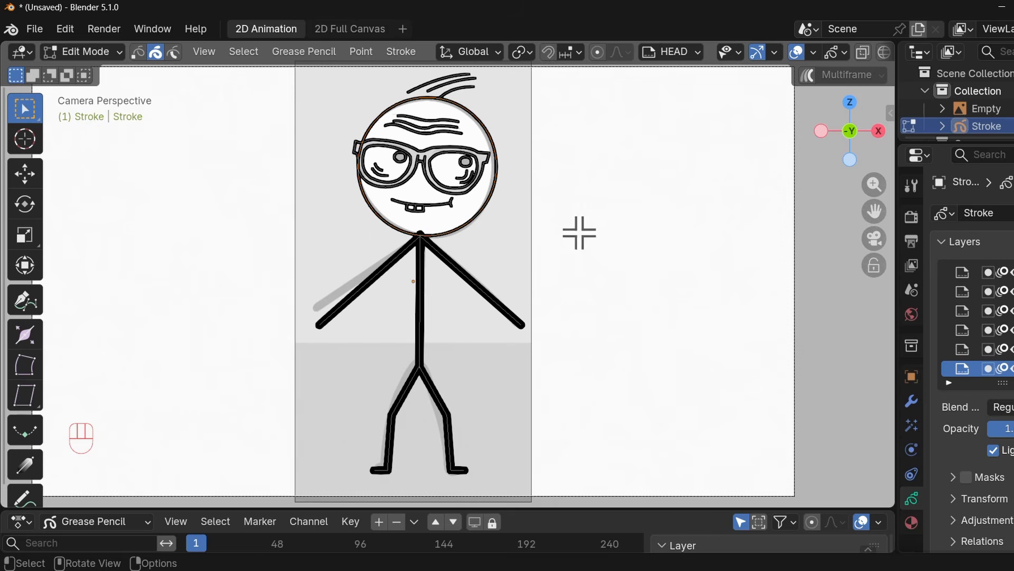
Switch to Sculpt Mode, choose the Thickness brush and restrict sculpting to the selected head circle.
key(ctrl+Tab)
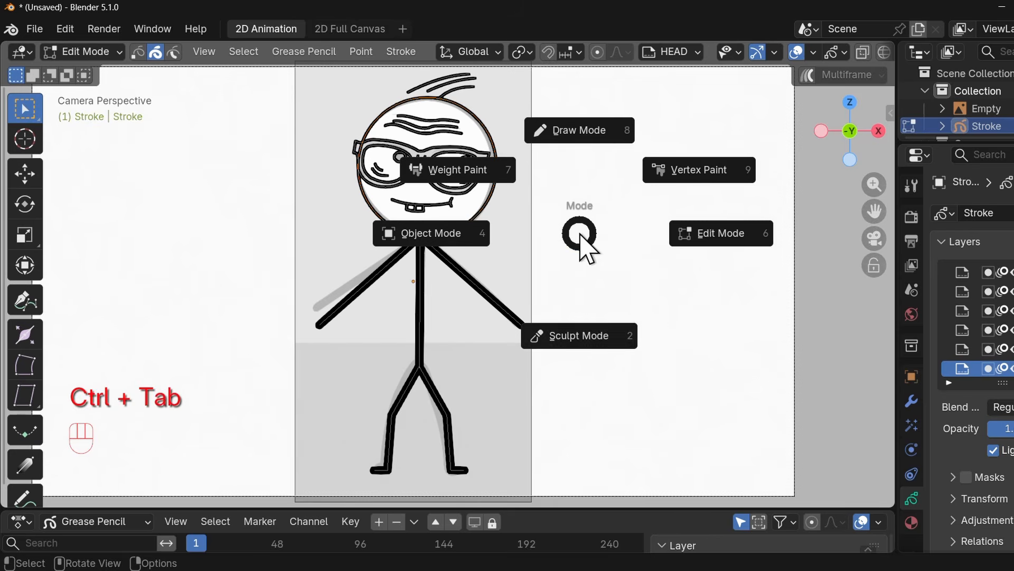
click(573, 338)
shift+middle_drag(539, 226, 538, 294)
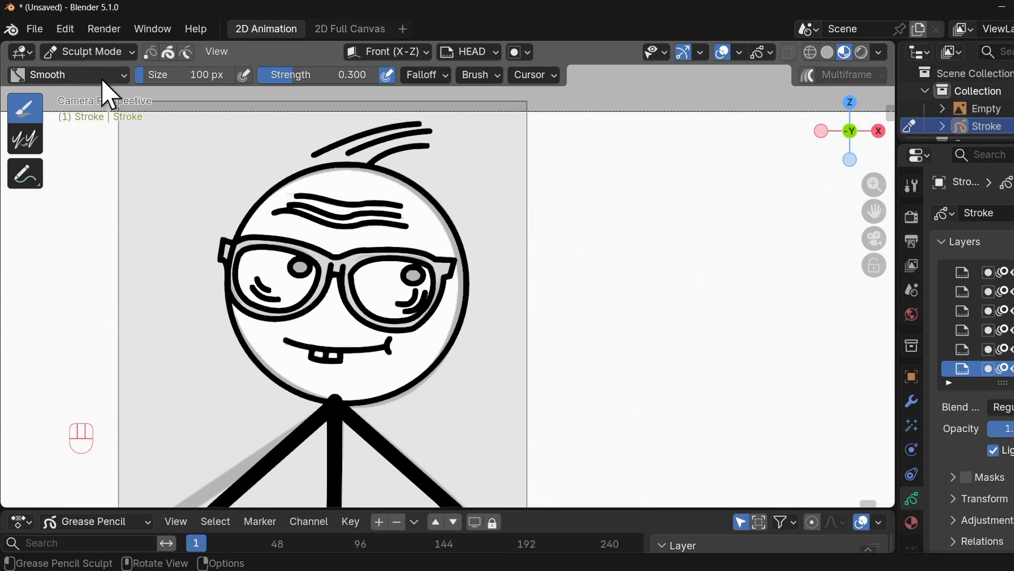
click(103, 78)
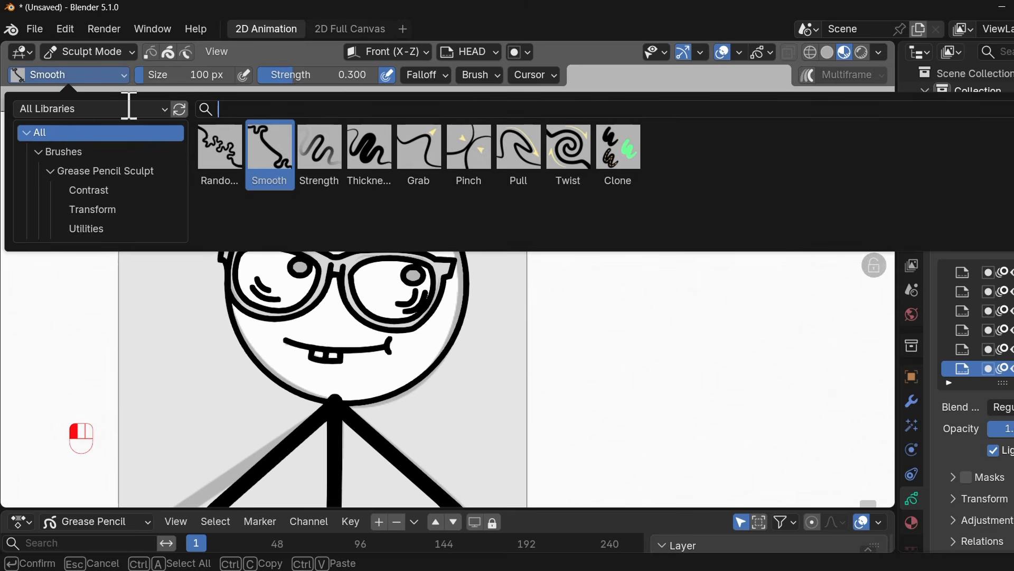
click(370, 153)
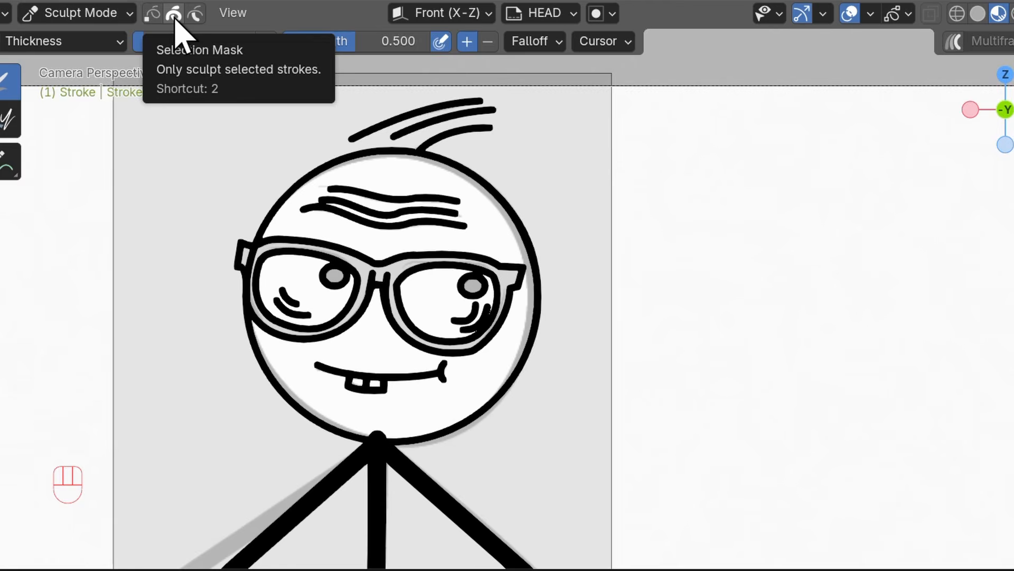
click(173, 15)
Thicken the head circle's right side from the top down to the chin with the Thickness brush at strength 0.500.
scroll(565, 234, up, 2)
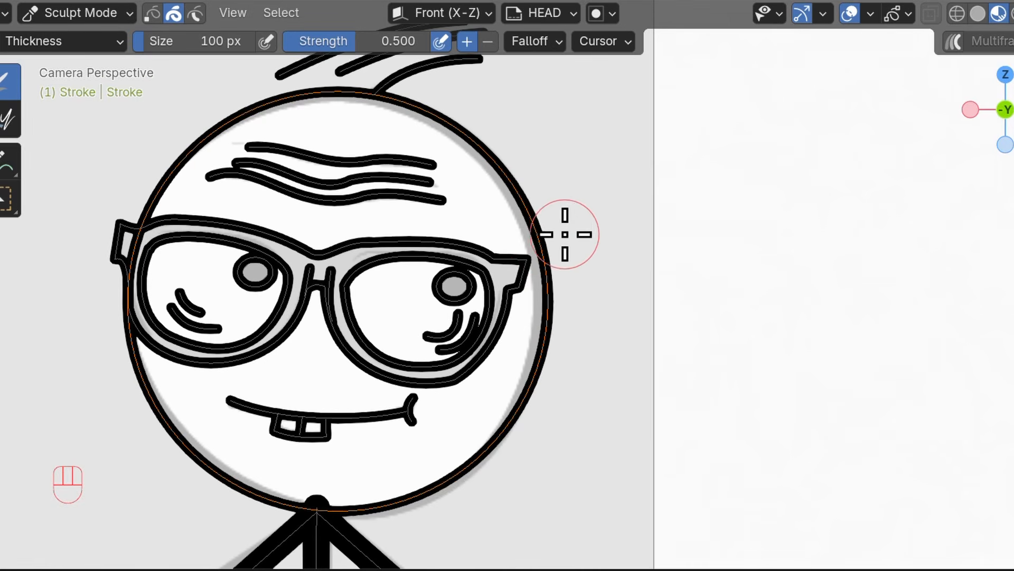
scroll(565, 230, down, 1)
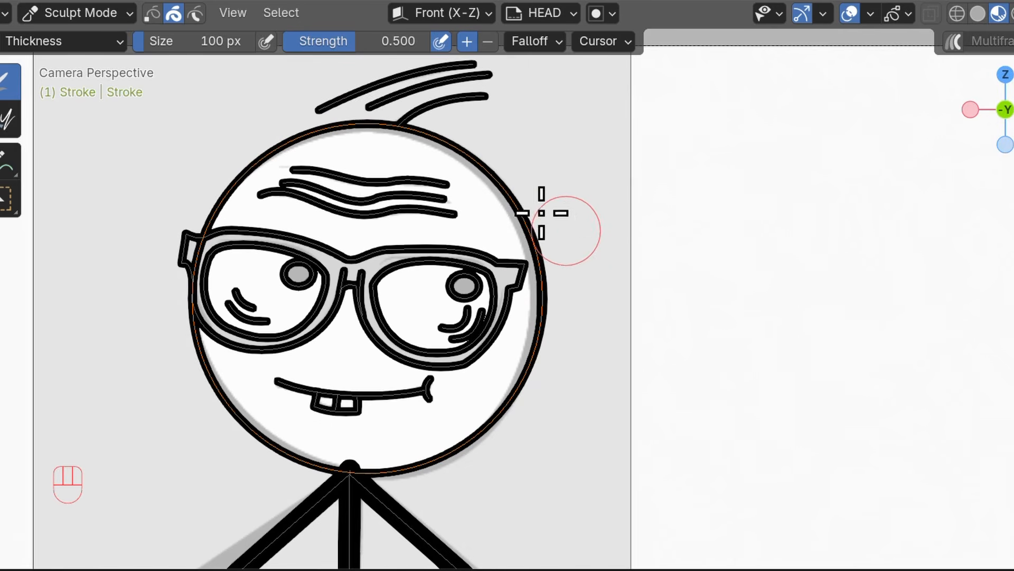
mouse_move(546, 352)
mouse_down()
mouse_move(501, 458)
mouse_move(494, 426)
mouse_move(505, 387)
mouse_move(463, 406)
mouse_move(498, 392)
mouse_move(529, 353)
mouse_move(518, 240)
mouse_up()
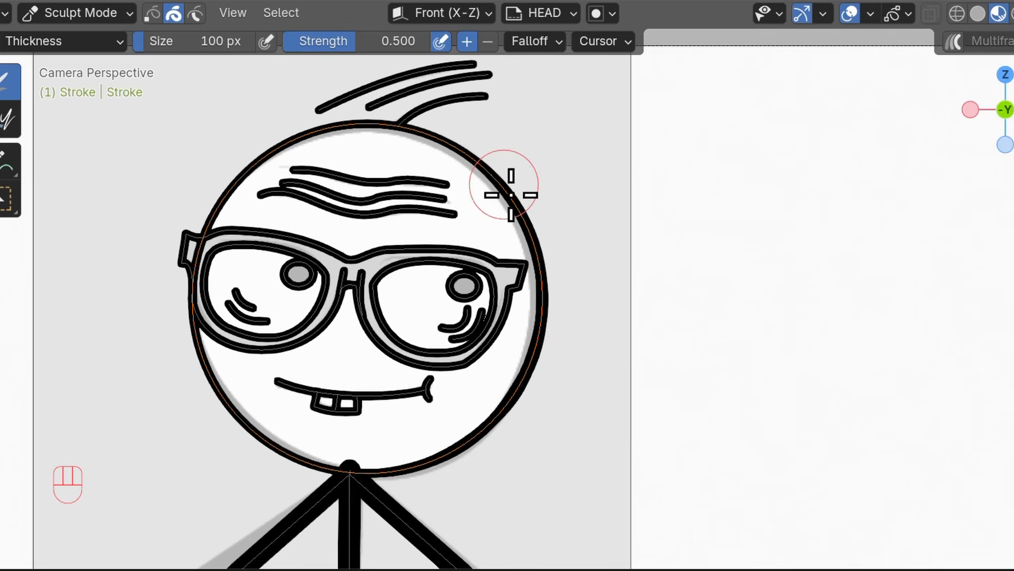
drag(511, 195, 529, 324)
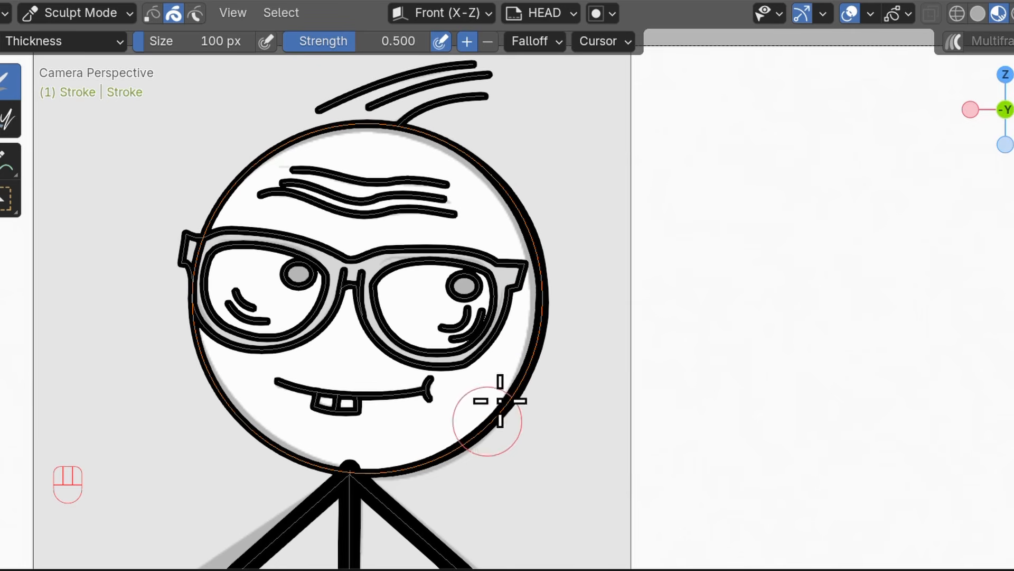
mouse_move(500, 400)
mouse_down()
mouse_move(408, 465)
mouse_move(365, 468)
mouse_move(511, 396)
mouse_move(511, 266)
mouse_move(482, 206)
mouse_up()
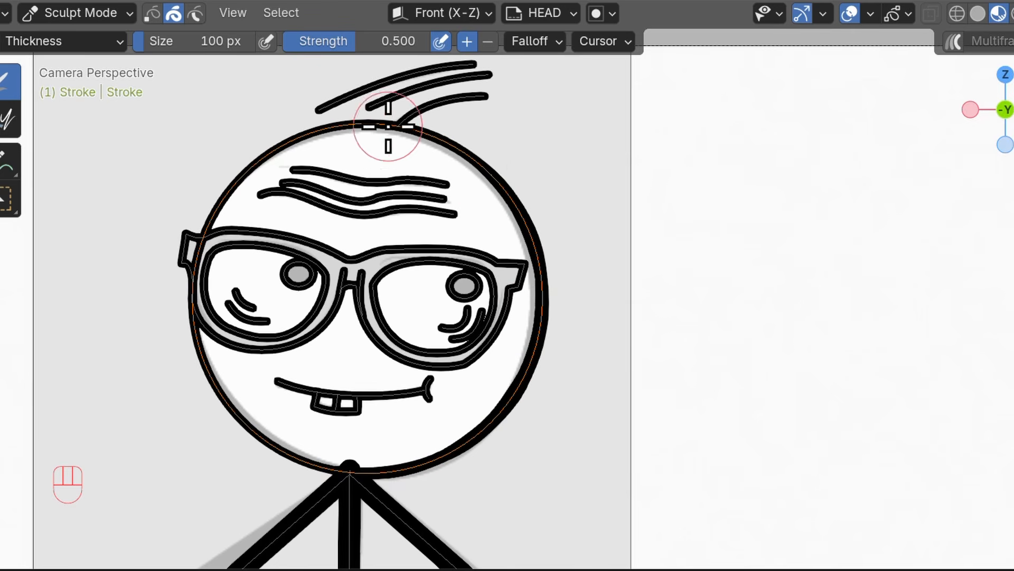
mouse_move(388, 127)
mouse_down()
mouse_move(480, 172)
mouse_move(530, 317)
mouse_move(521, 268)
mouse_move(528, 358)
mouse_move(421, 111)
mouse_up()
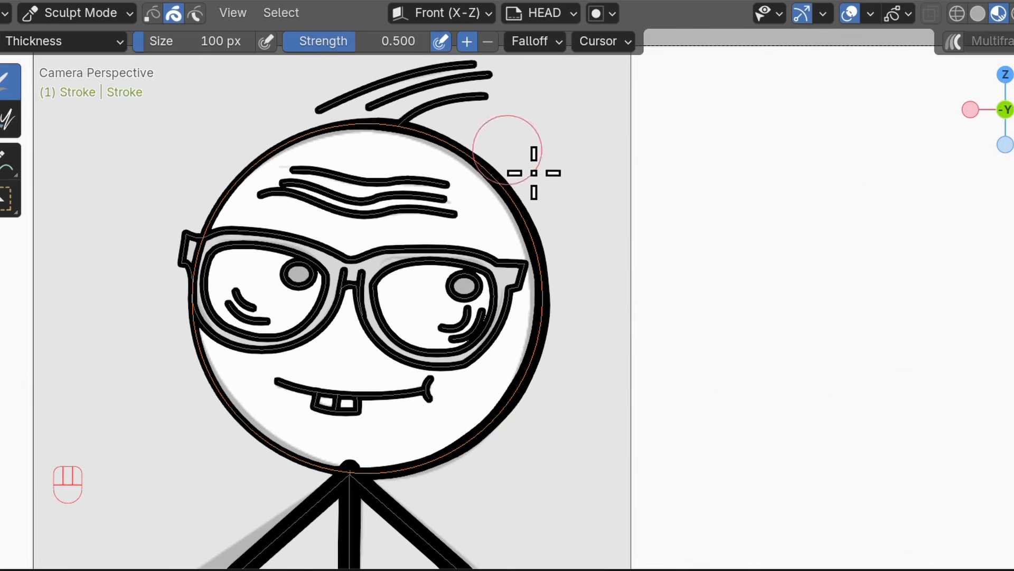
shift+middle_drag(478, 209, 512, 217)
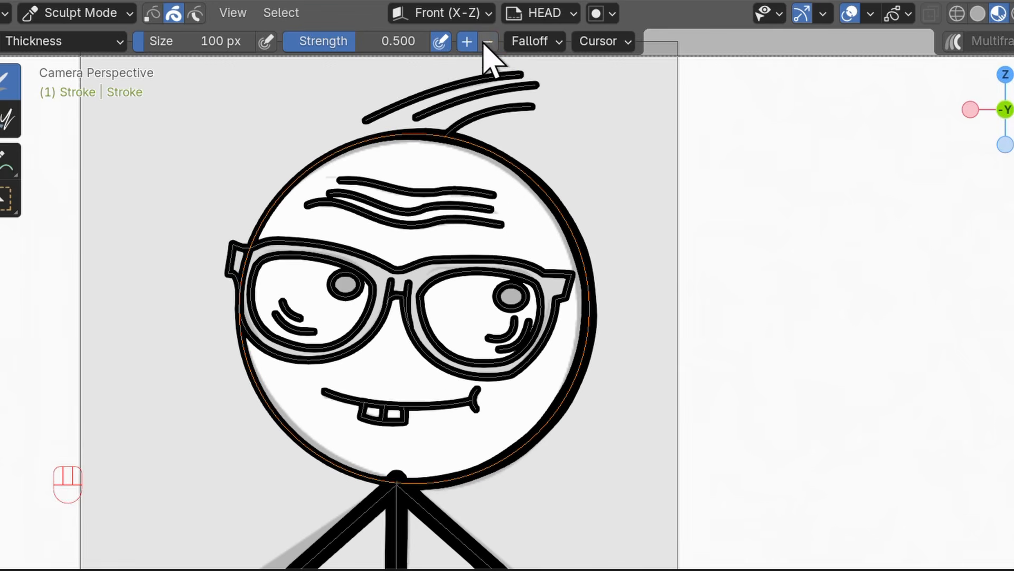
Set the Thickness brush to subtract and turn off its tablet pressure sensitivity for strength.
click(489, 42)
scroll(518, 167, up, 1)
shift+middle_drag(518, 167, 518, 179)
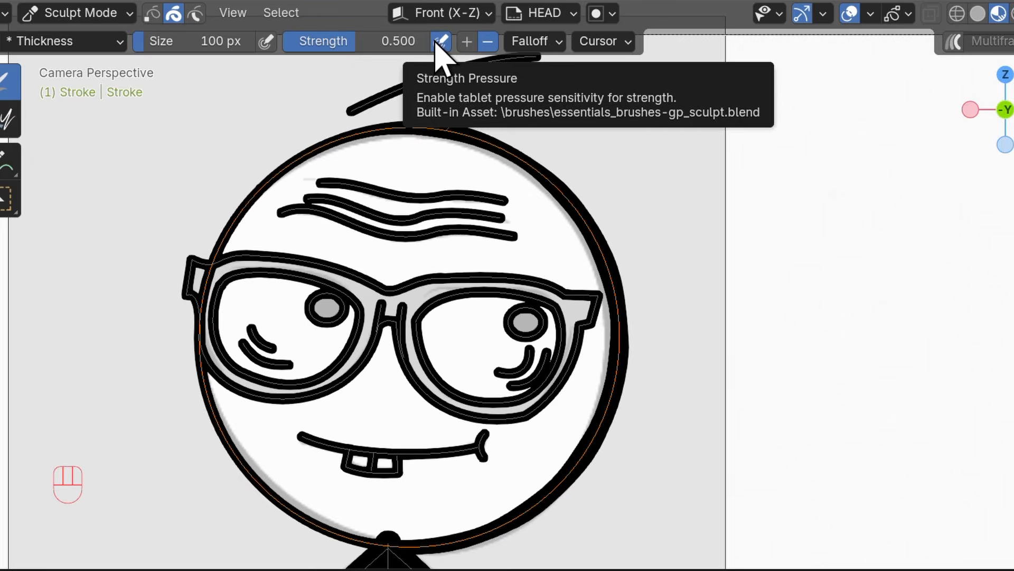
scroll(554, 182, up, 1)
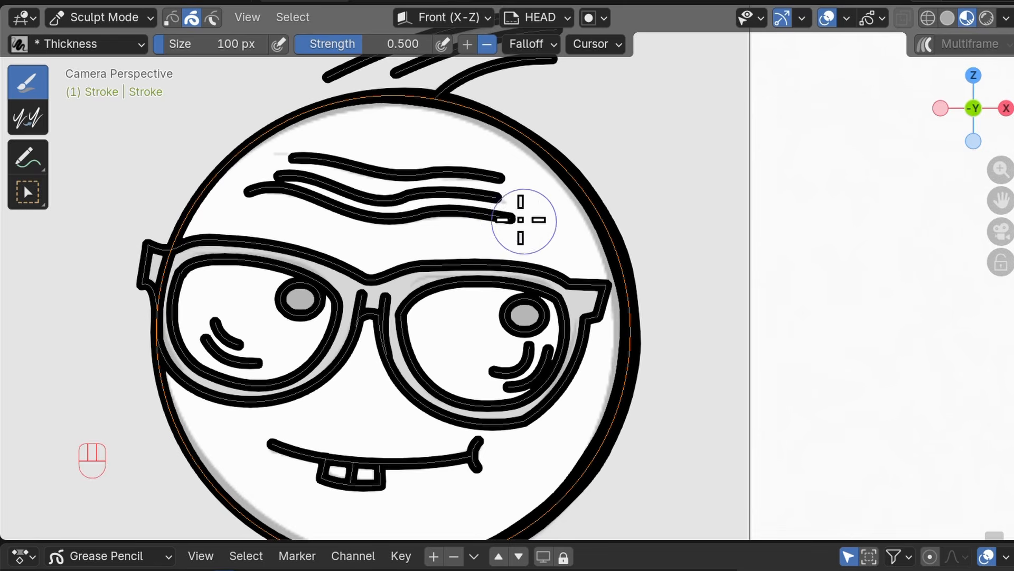
Select the lowest forehead wrinkle and taper both of its ends with the subtracting Thickness brush.
click(5, 199)
click(463, 200)
click(485, 217)
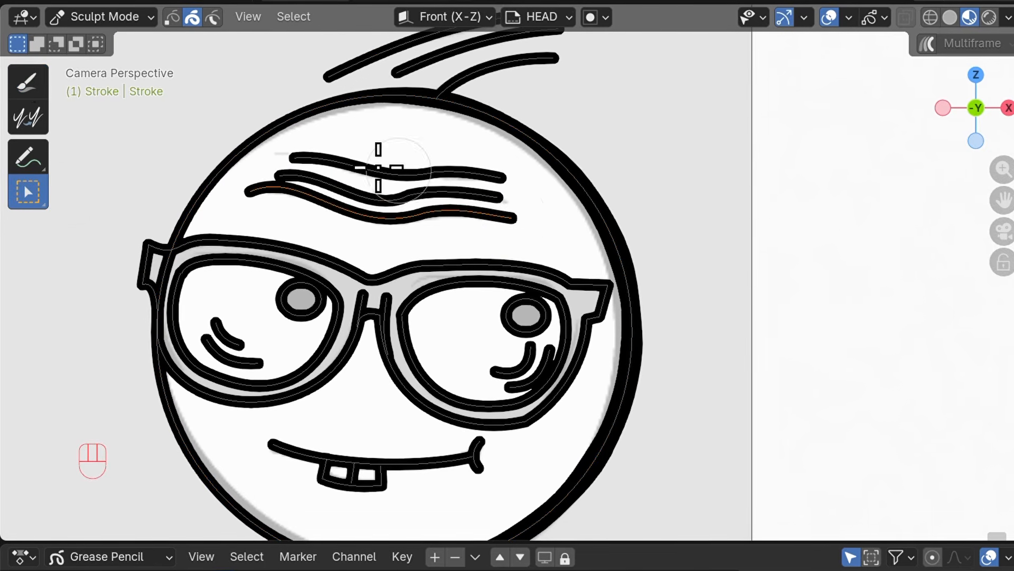
click(29, 84)
drag(538, 224, 494, 220)
mouse_move(264, 191)
mouse_down()
mouse_move(216, 195)
mouse_move(312, 208)
mouse_move(317, 198)
mouse_up()
key(ctrl+z)
key(ctrl+z)
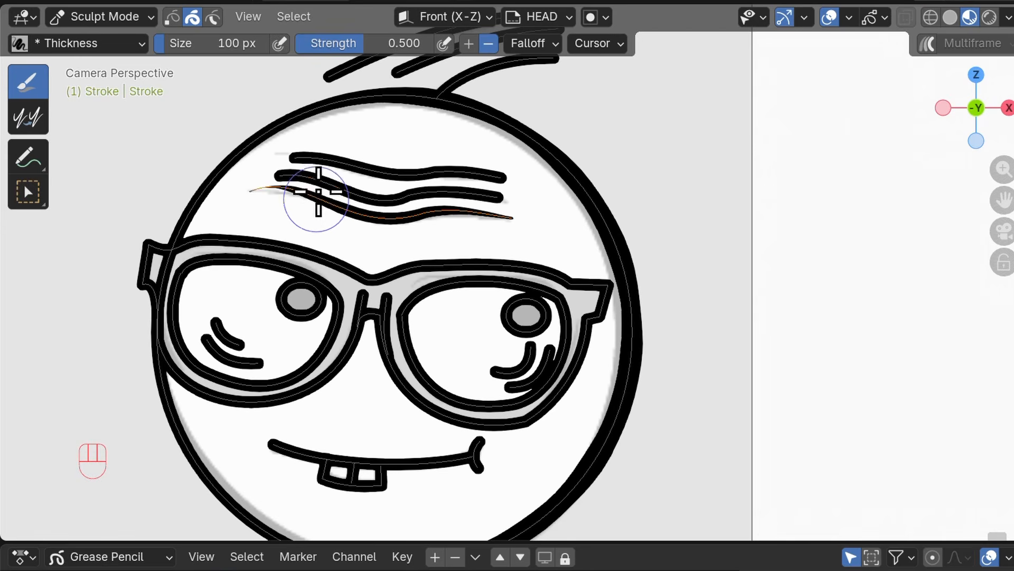
Select the middle forehead wrinkle and thin its ends with the Thickness brush.
key(s)
key(s)
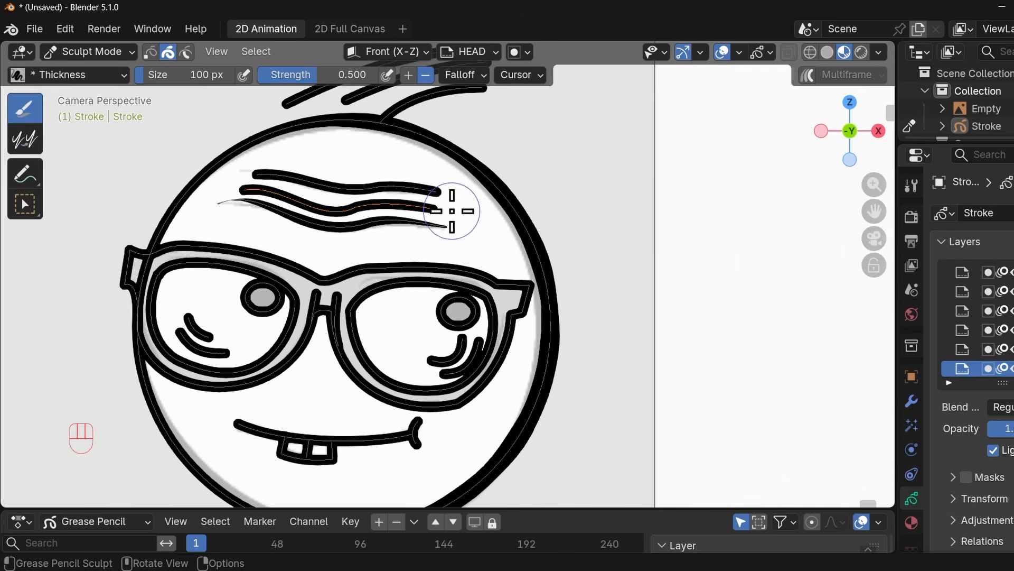
key(ctrl+z)
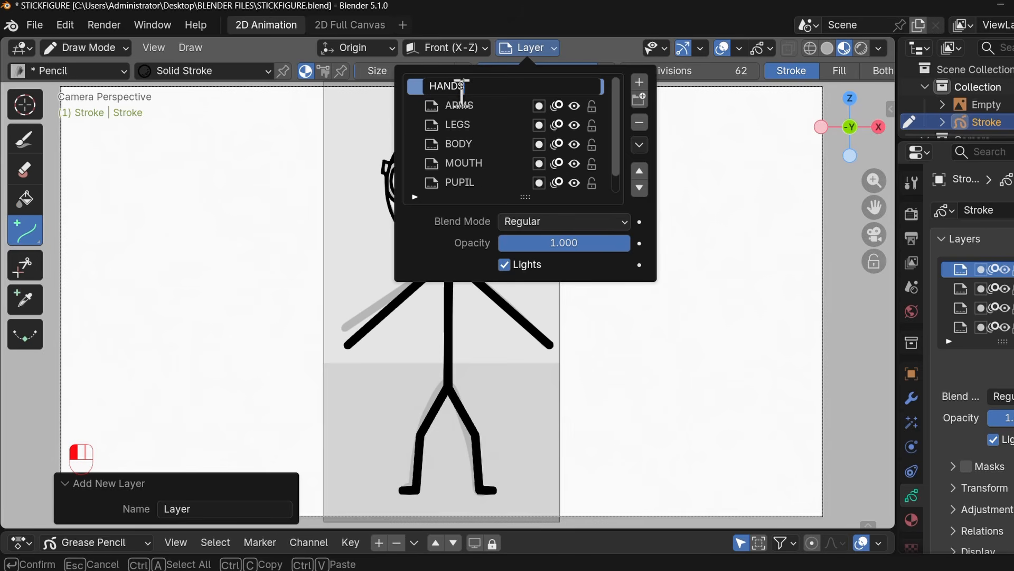
Name the new layer HANDS, enlarge the timeline and move the playhead to frame 2.
key(Return)
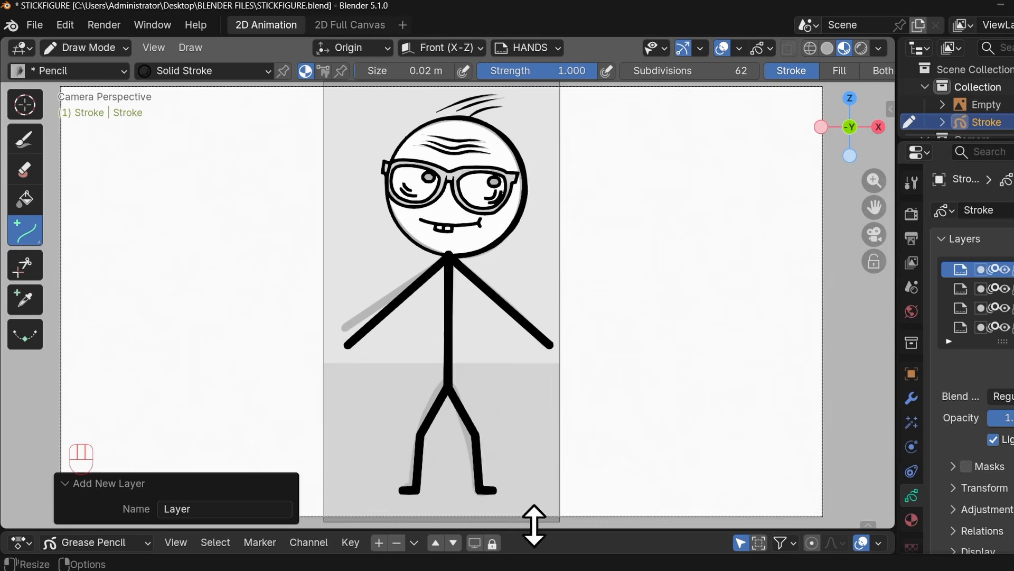
drag(541, 528, 534, 452)
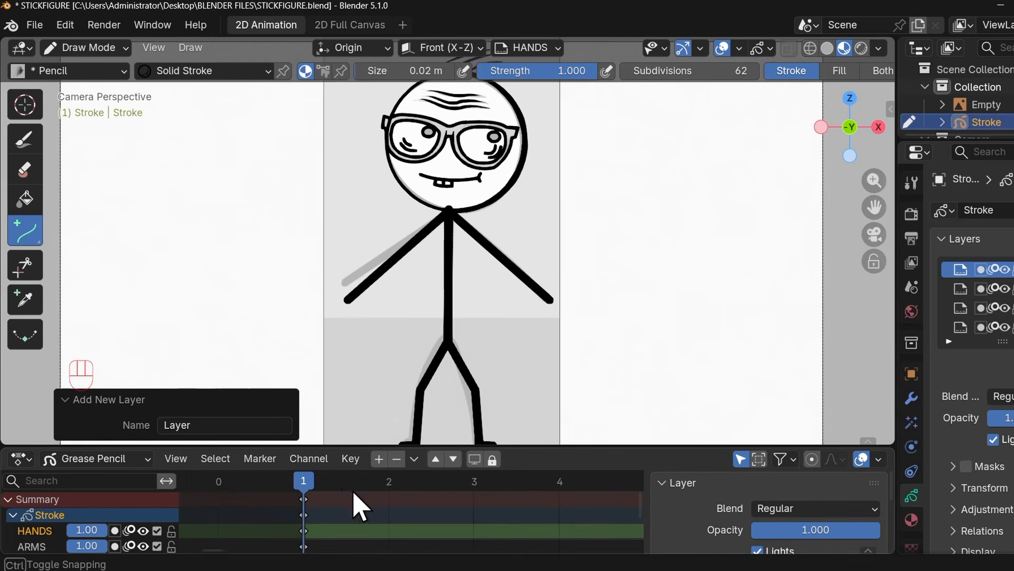
drag(359, 508, 391, 478)
Draw a short thumb stroke near the end of each arm on frame 2 with the 0.07 m Pencil brush.
scroll(390, 293, up, 2)
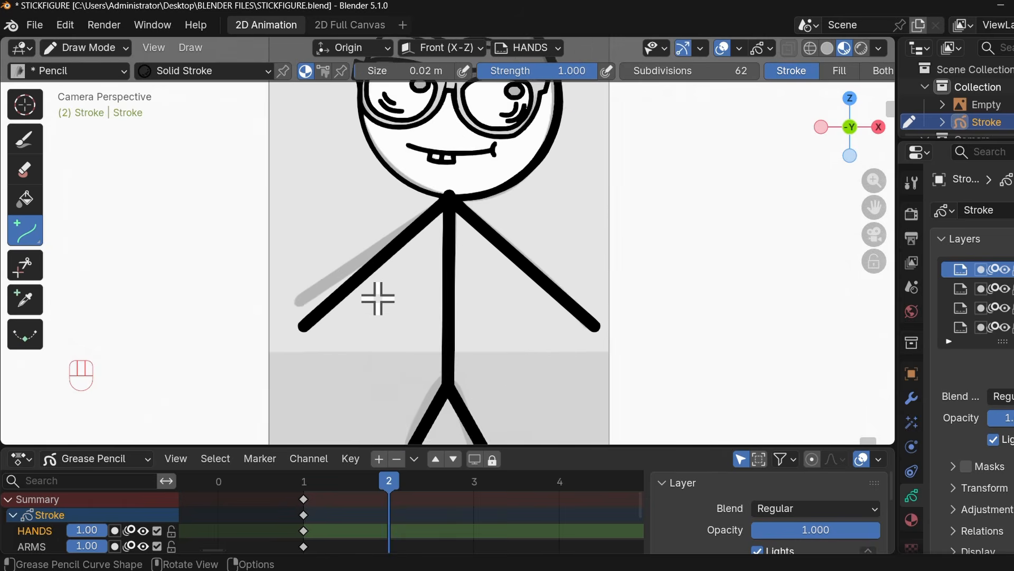
scroll(377, 297, up, 1)
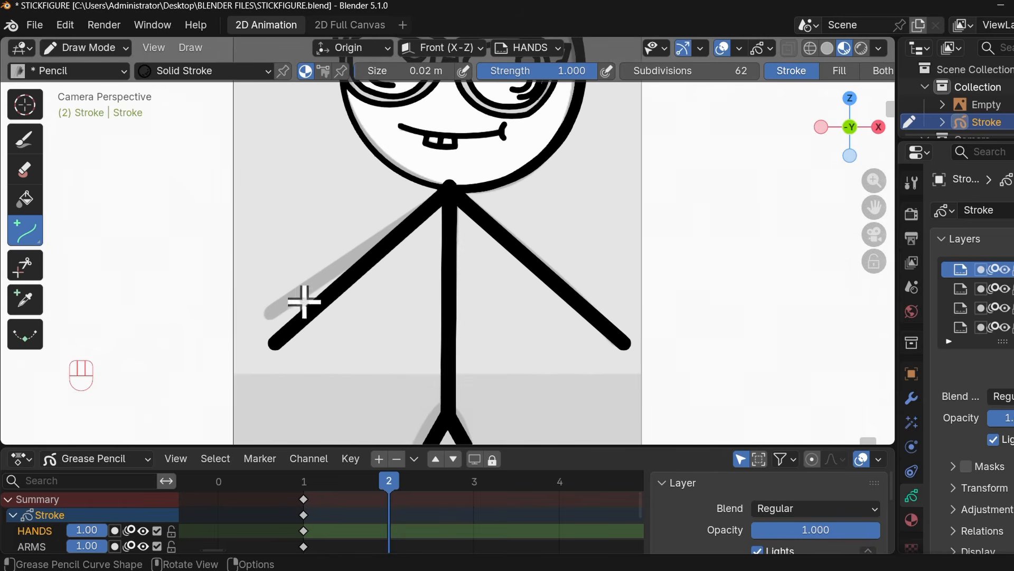
click(21, 142)
scroll(268, 305, up, 2)
key(ctrl+z)
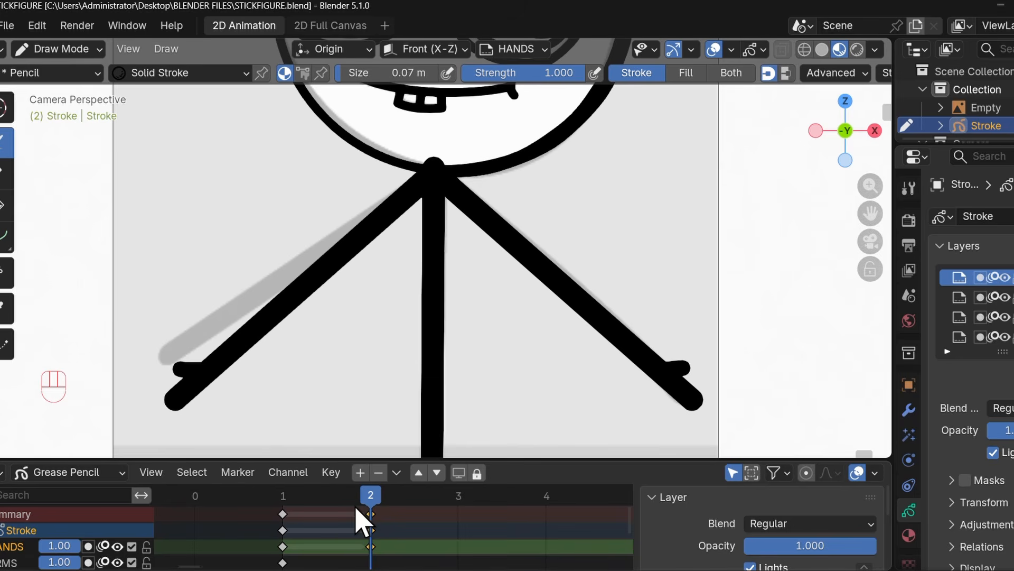
drag(372, 509, 349, 516)
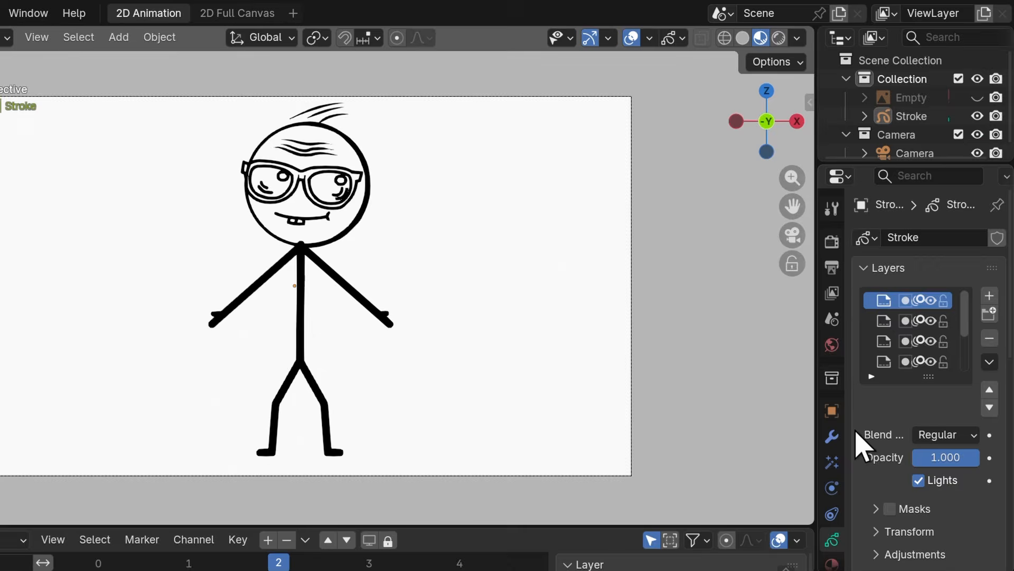
Change the world background color to dark gray.
click(909, 320)
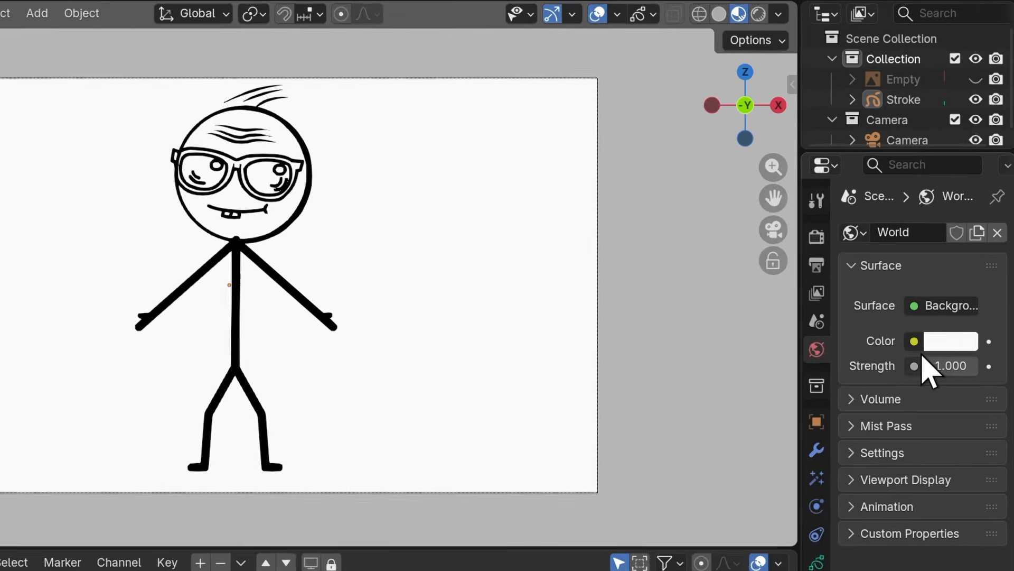
click(951, 343)
click(962, 330)
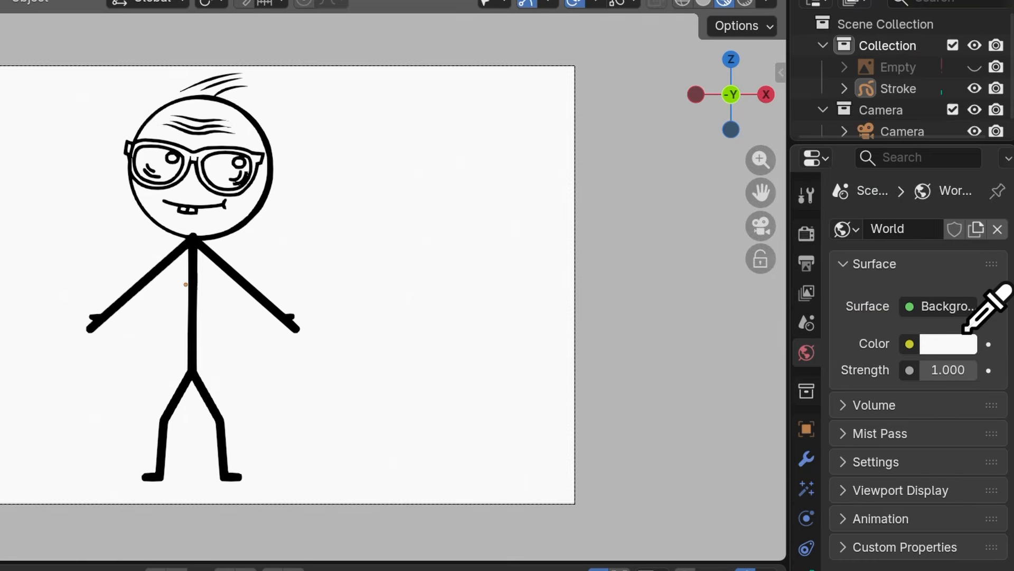
click(971, 365)
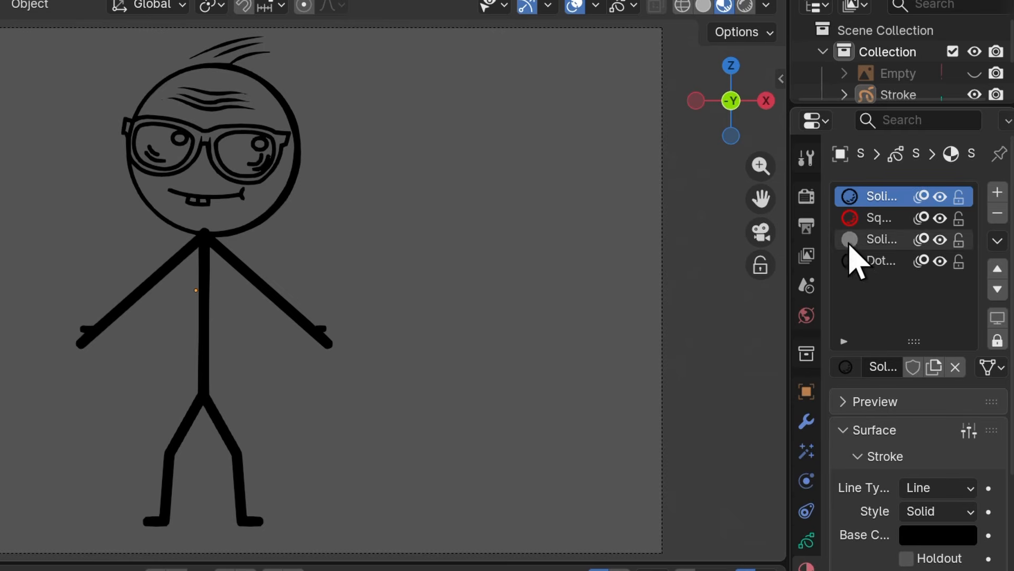
Remove the red squares, gray fill and dots materials, keeping only the black solid stroke material.
click(898, 218)
click(893, 261)
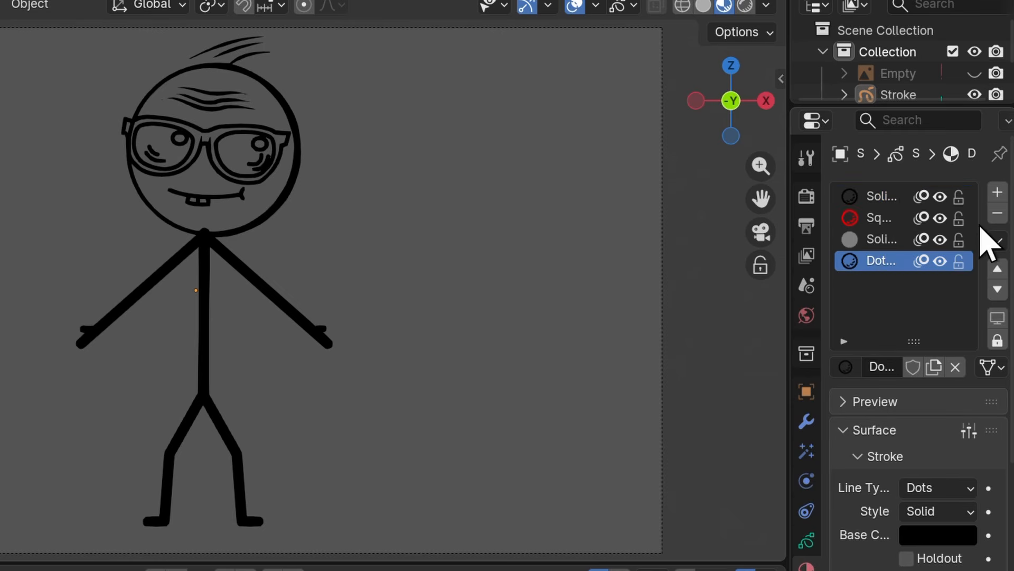
click(997, 214)
click(997, 214)
click(998, 213)
Add a new material to the stick figure and name it Face.
click(998, 192)
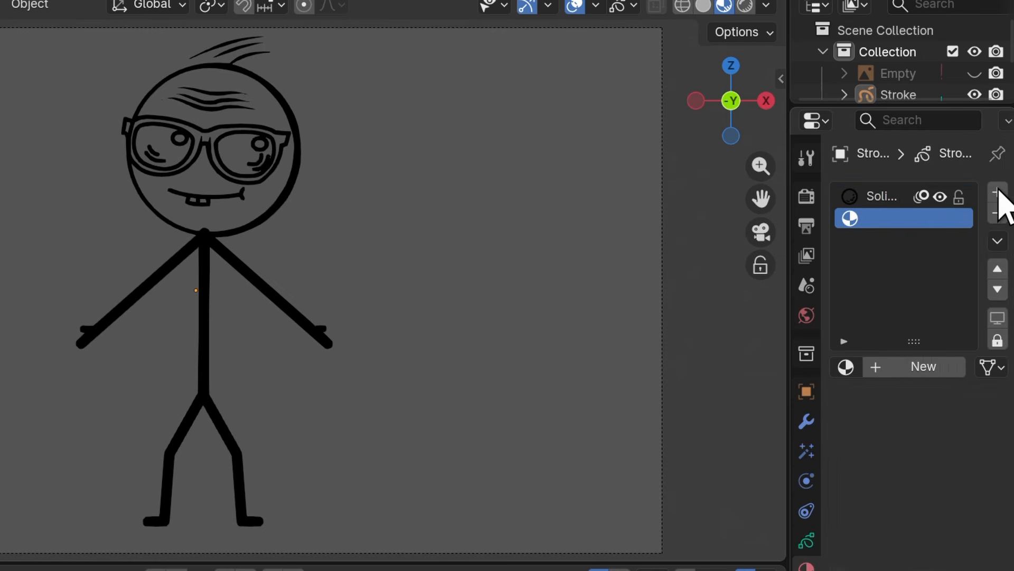
click(916, 366)
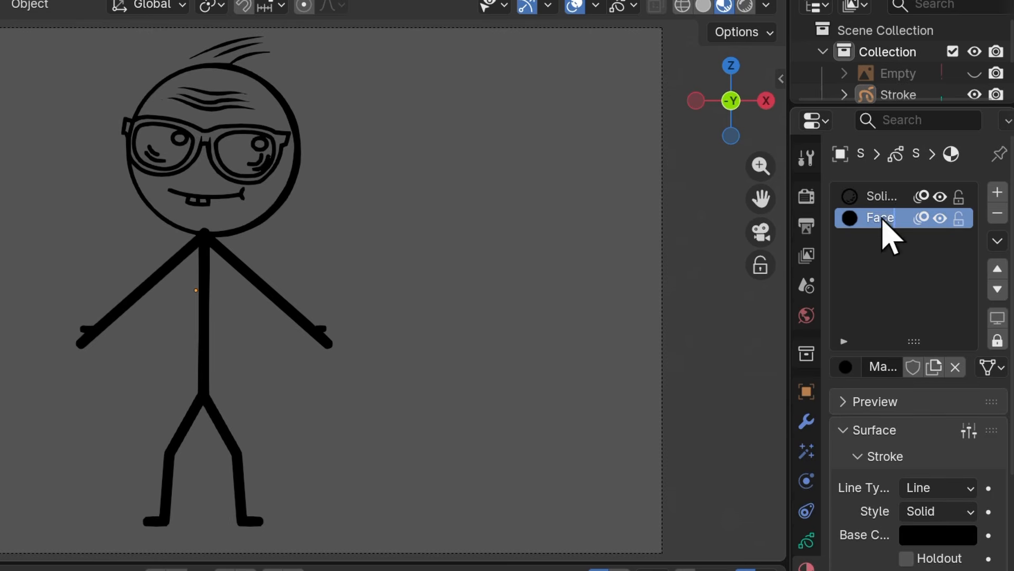
key(Return)
Set the Face material's fill base color to white.
scroll(950, 430, down, 4)
click(946, 487)
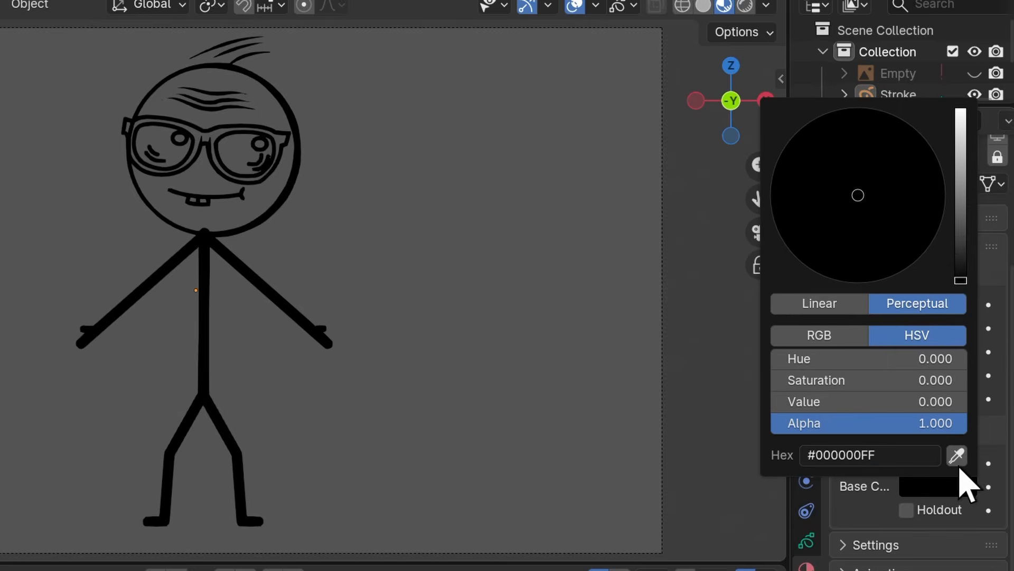
drag(961, 280, 961, 109)
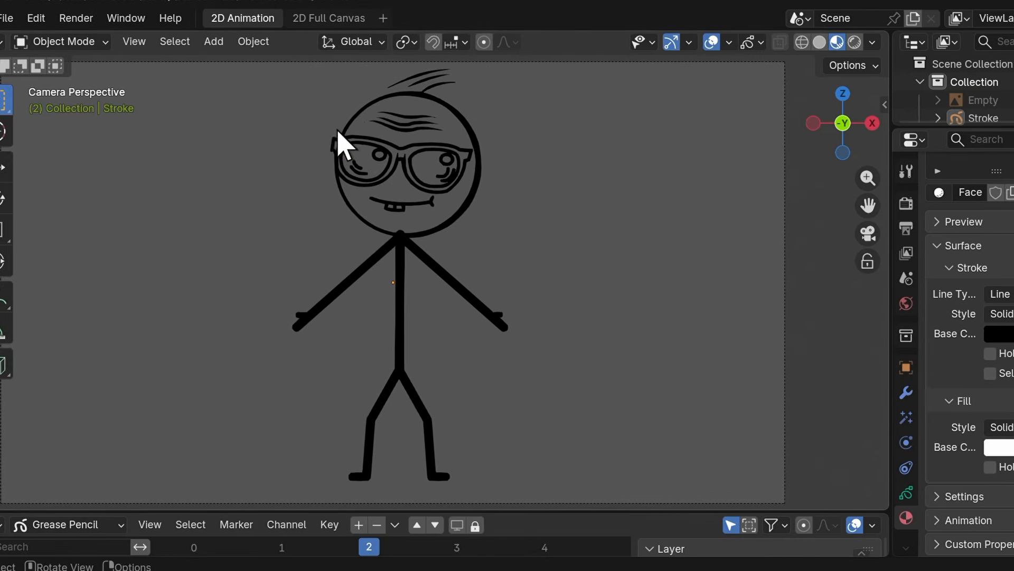
Select the stick figure object and switch it to Edit Mode.
click(338, 143)
click(100, 42)
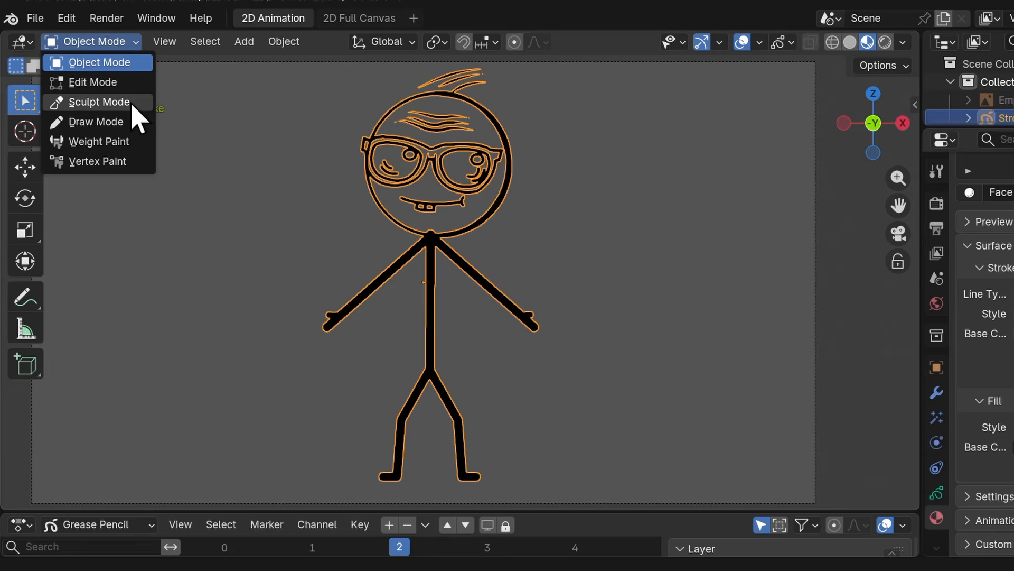
click(92, 82)
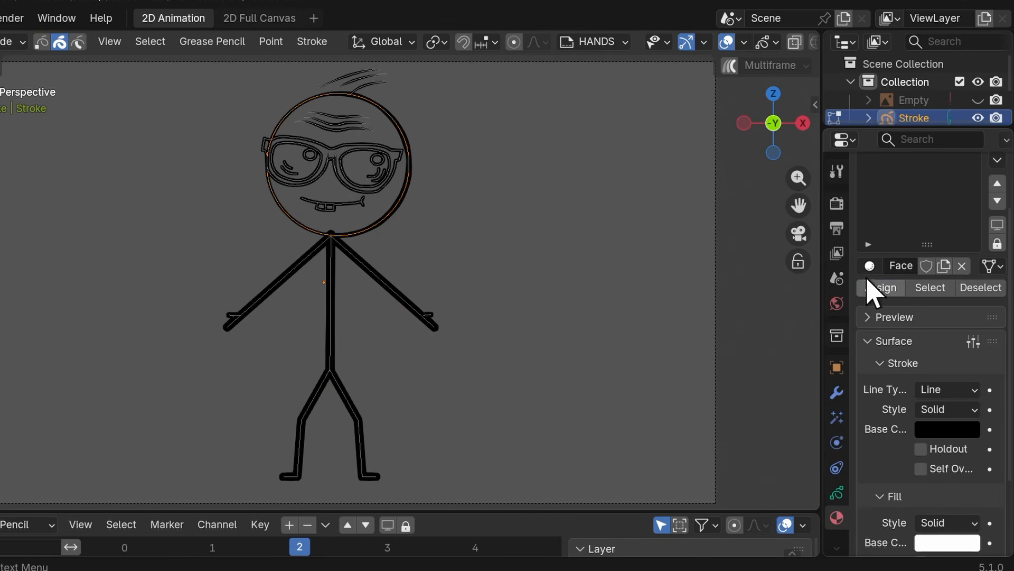
Set the head outline's stroke type to Both so it uses the Face material's white fill.
right_click(474, 89)
mouse_move(581, 209)
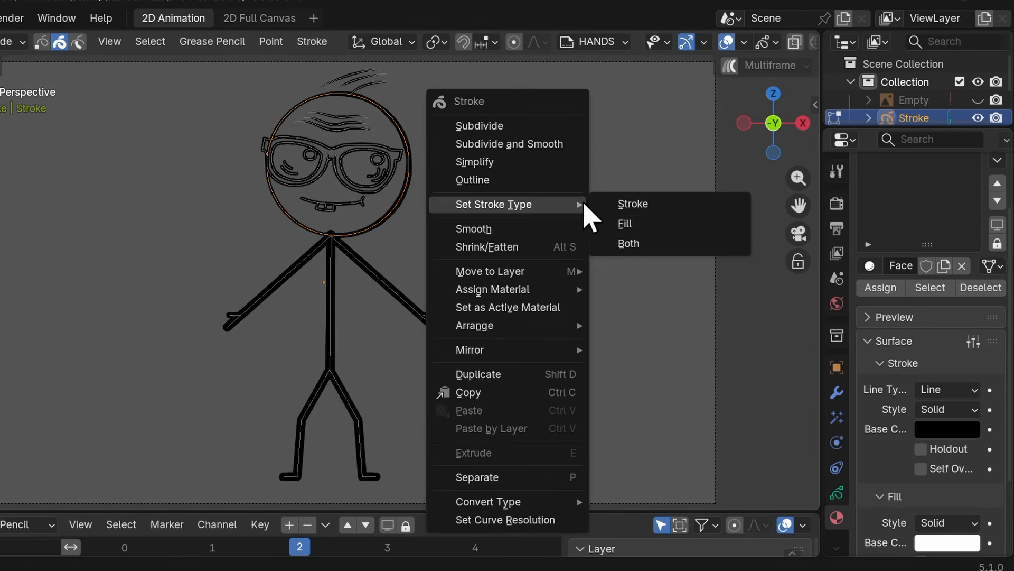
click(634, 244)
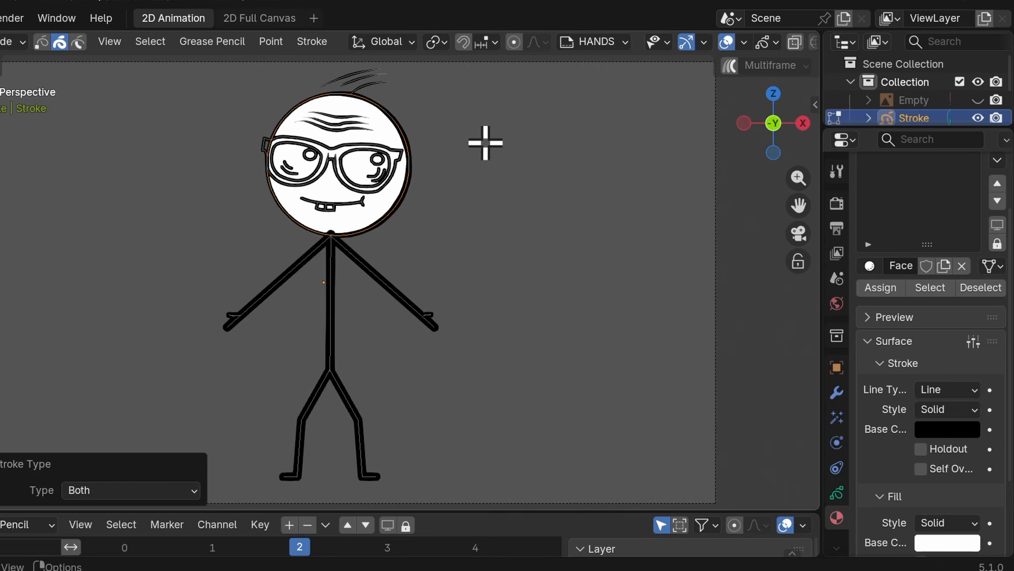
click(447, 207)
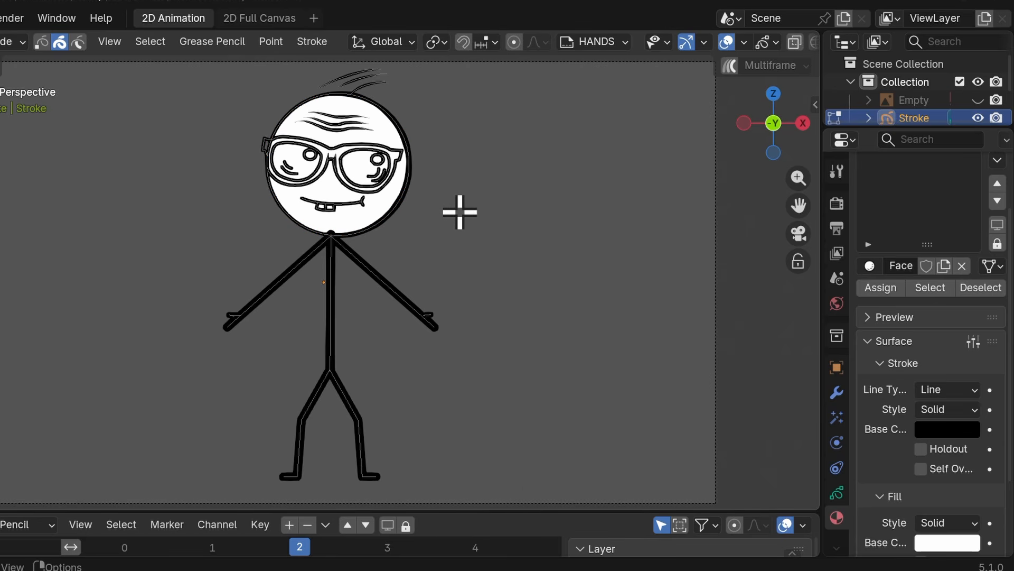
Set the two pupils' stroke type to Fill with a black fill base color, and select the glasses frame.
shift+middle_drag(410, 147, 429, 172)
scroll(461, 188, up, 2)
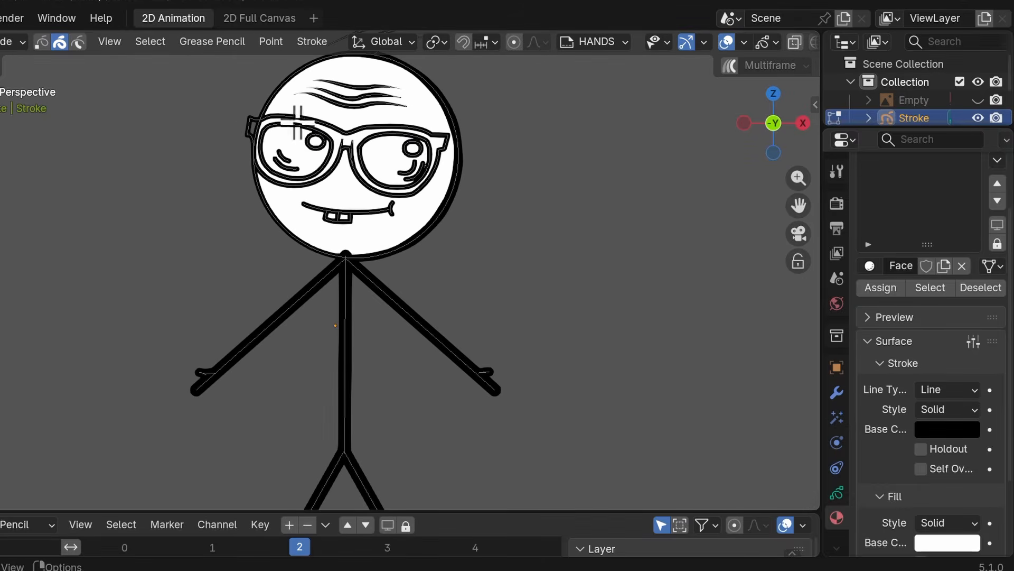
click(648, 196)
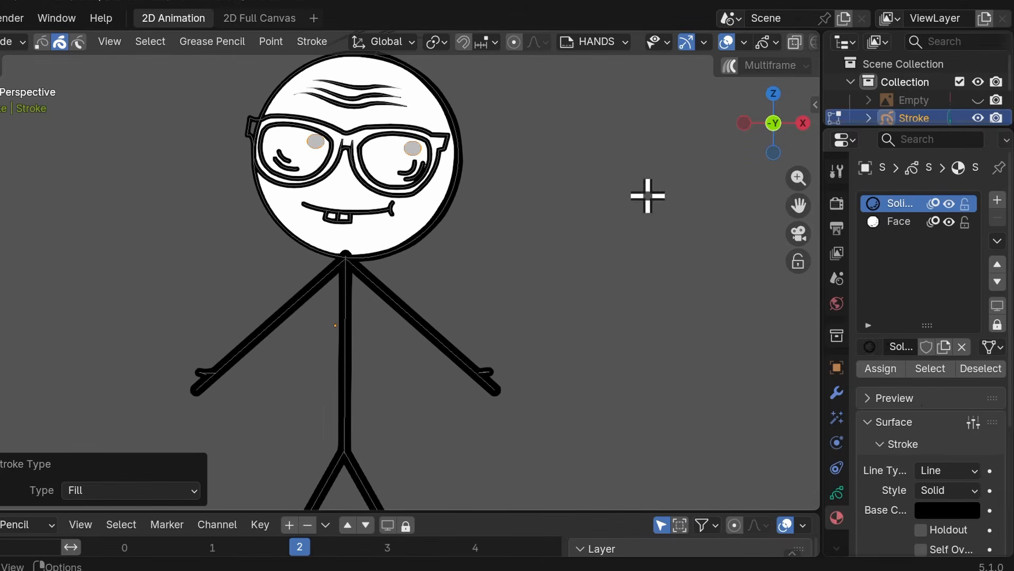
scroll(944, 449, down, 4)
click(944, 448)
drag(967, 167, 966, 278)
click(407, 220)
scroll(407, 220, up, 1)
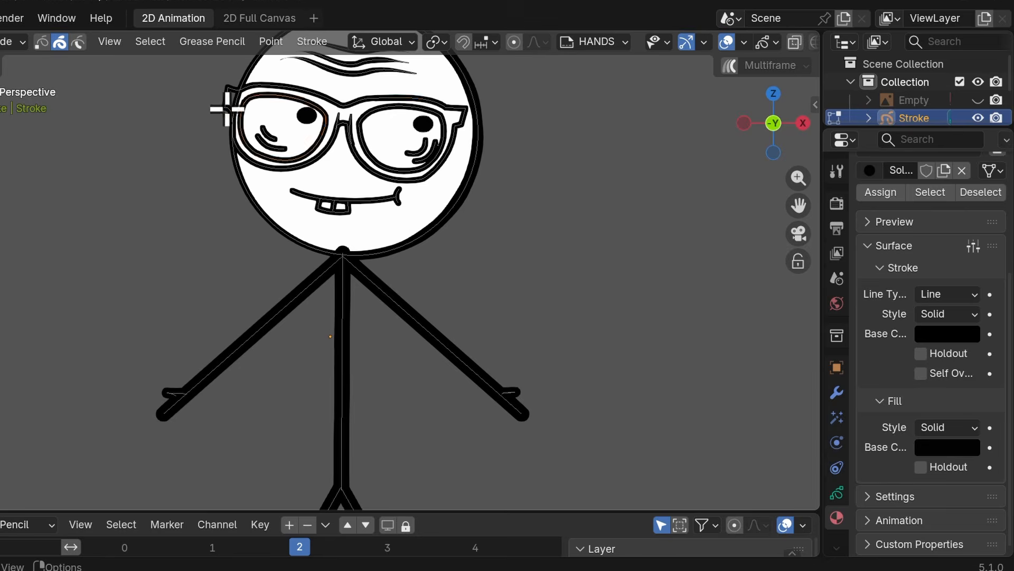
click(226, 106)
scroll(984, 201, up, 4)
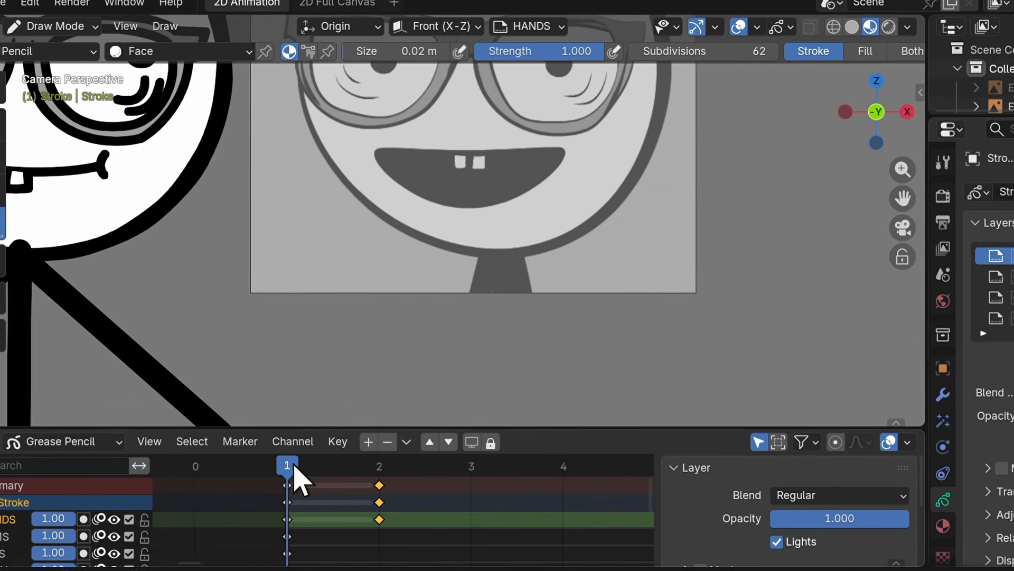
Make the MOUTH layer active, go to frame 2 and shrink the timeline area.
scroll(80, 528, down, 5)
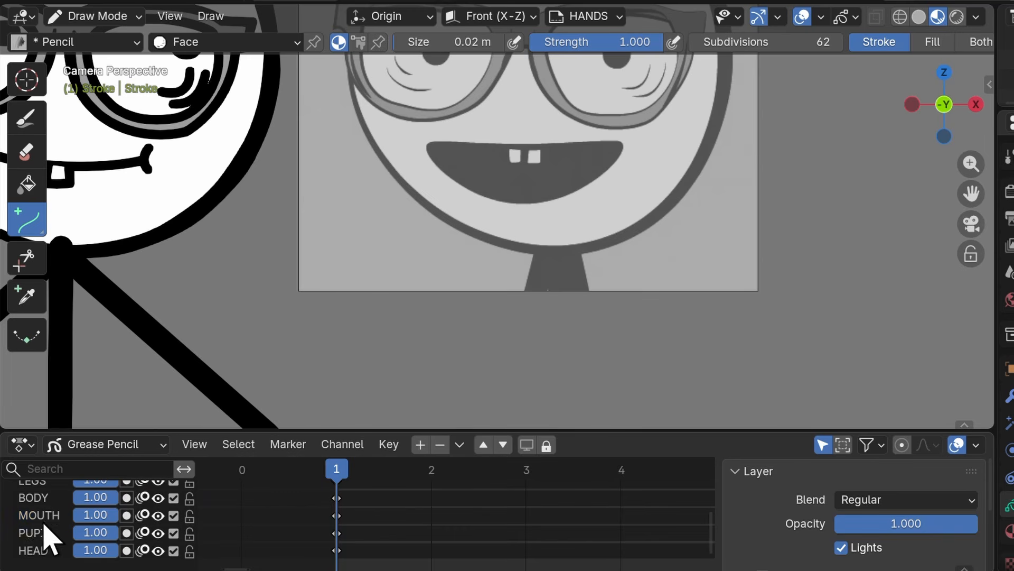
click(40, 515)
drag(344, 475, 430, 484)
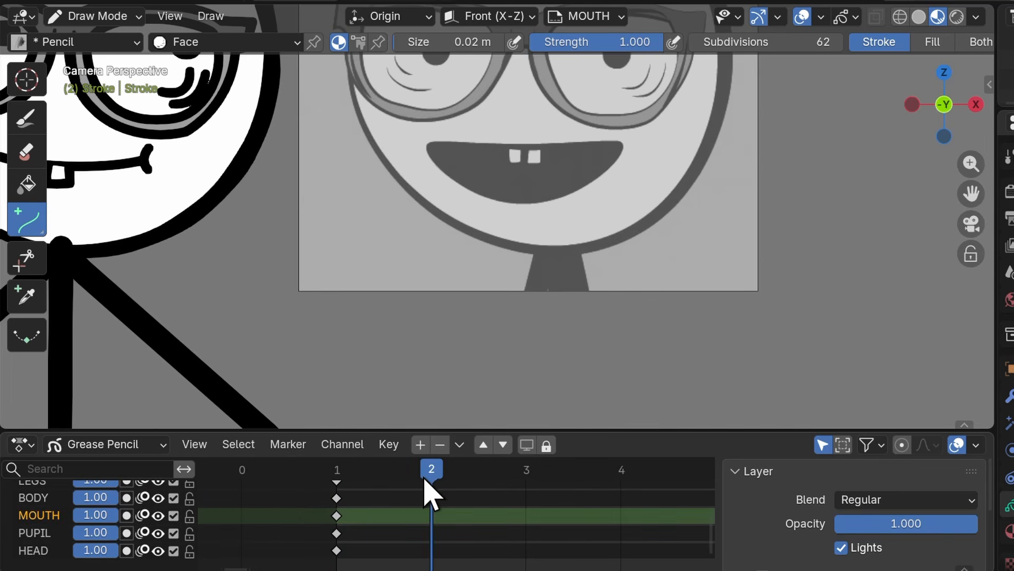
drag(600, 431, 600, 517)
Trace the upper edge of the reference image's open mouth with the Curve tool.
scroll(555, 264, up, 3)
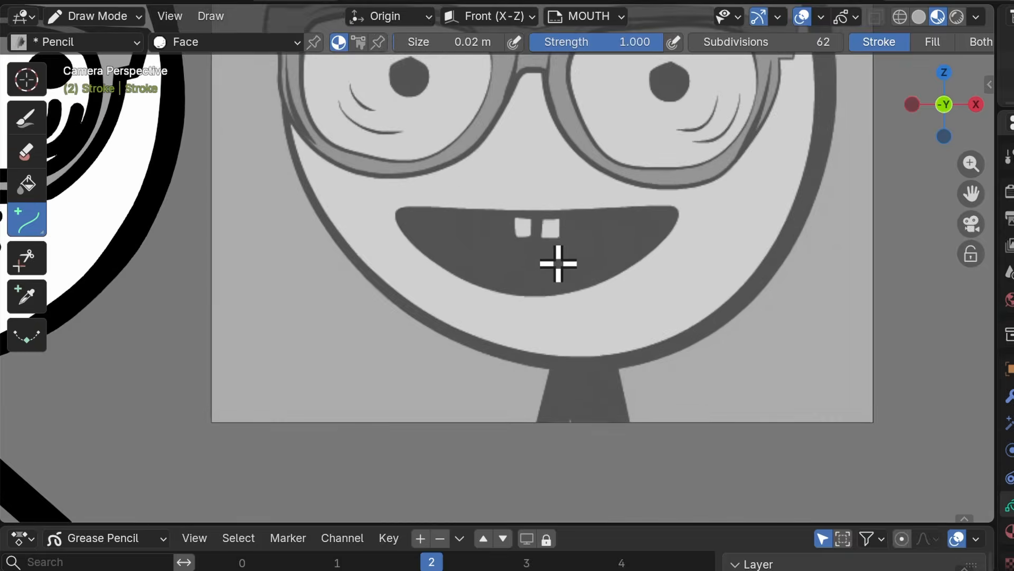
drag(378, 193, 719, 192)
drag(507, 197, 507, 201)
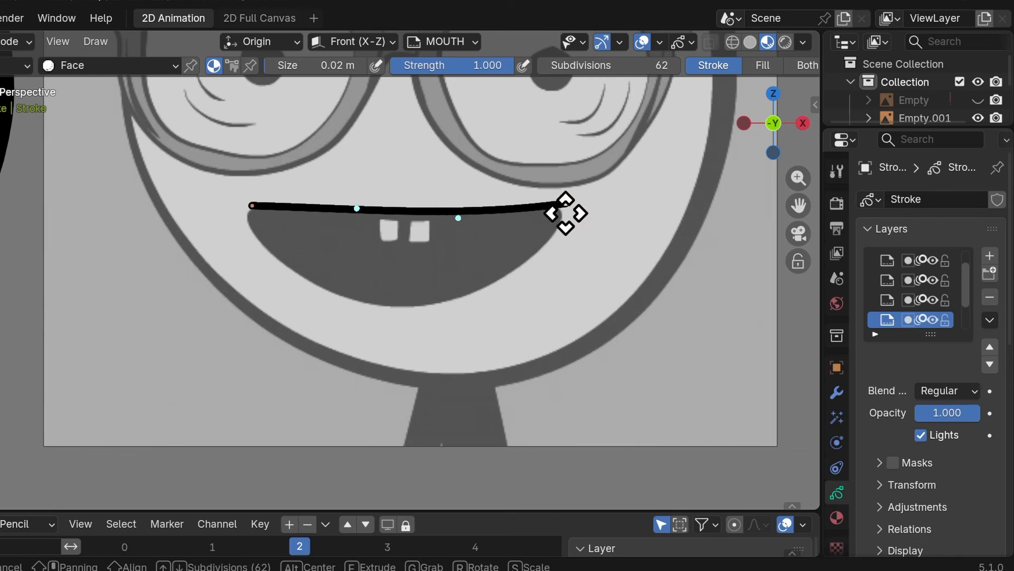
drag(720, 200, 715, 204)
Extrude the curve around the mouth's lower edge and back to its start, bending it to follow the reference.
key(e)
click(537, 301)
drag(597, 267, 614, 313)
drag(701, 229, 766, 243)
key(e)
drag(320, 254, 410, 334)
drag(472, 308, 494, 313)
drag(567, 251, 573, 257)
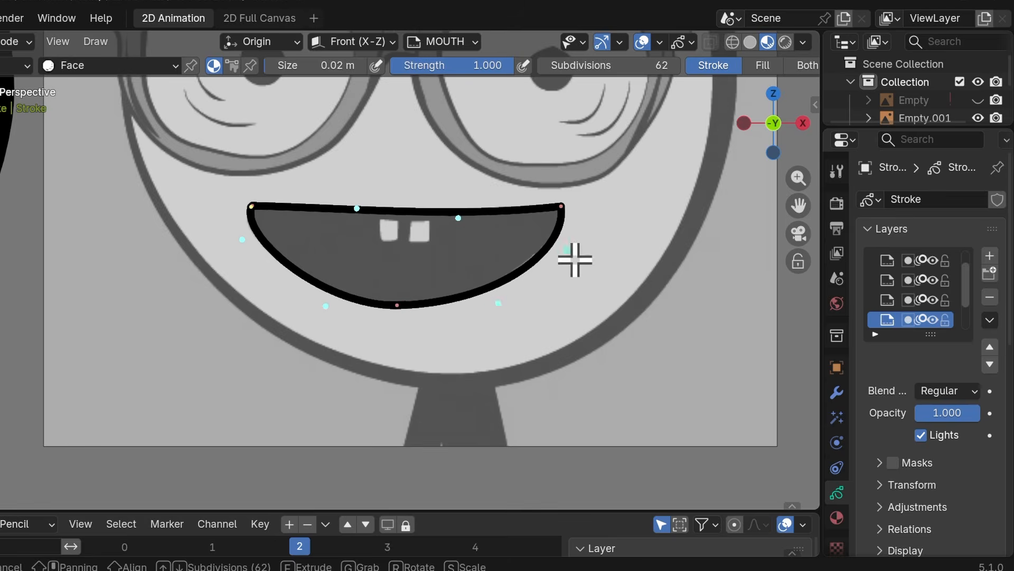
key(Return)
Draw a box around the left tooth of the reference mouth on the MOUTH layer.
scroll(344, 153, up, 3)
click(53, 385)
shift+middle_drag(435, 252, 317, 277)
drag(254, 199, 301, 256)
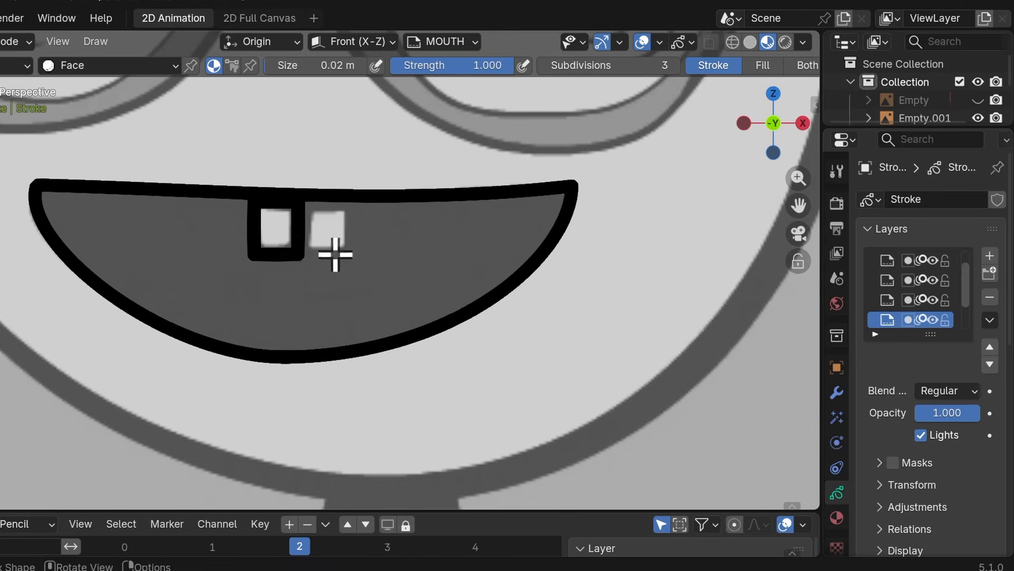
Set the open mouth outline's stroke type to Both in Edit Mode to fill it black.
key(Tab)
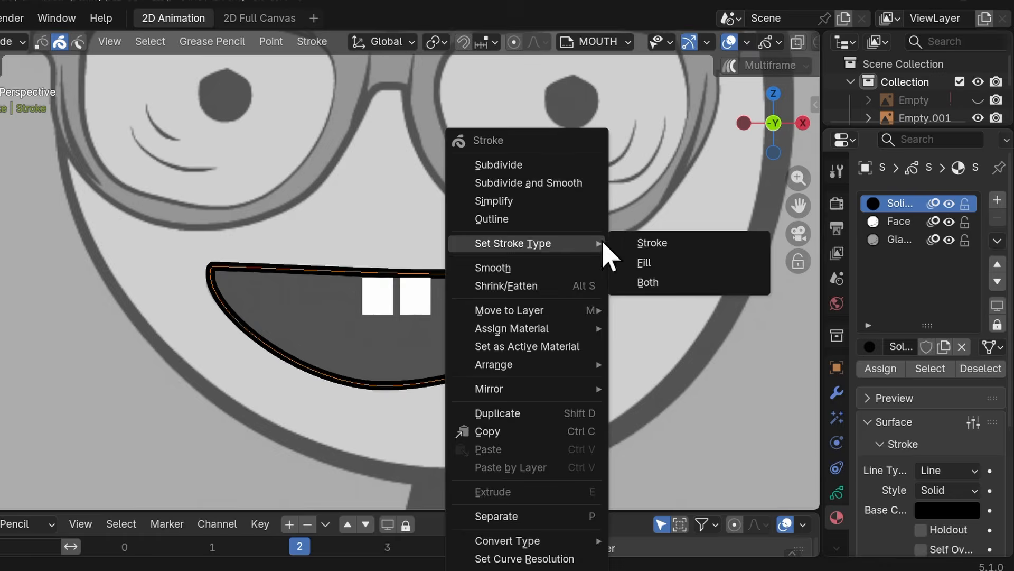
click(648, 282)
scroll(589, 315, down, 1)
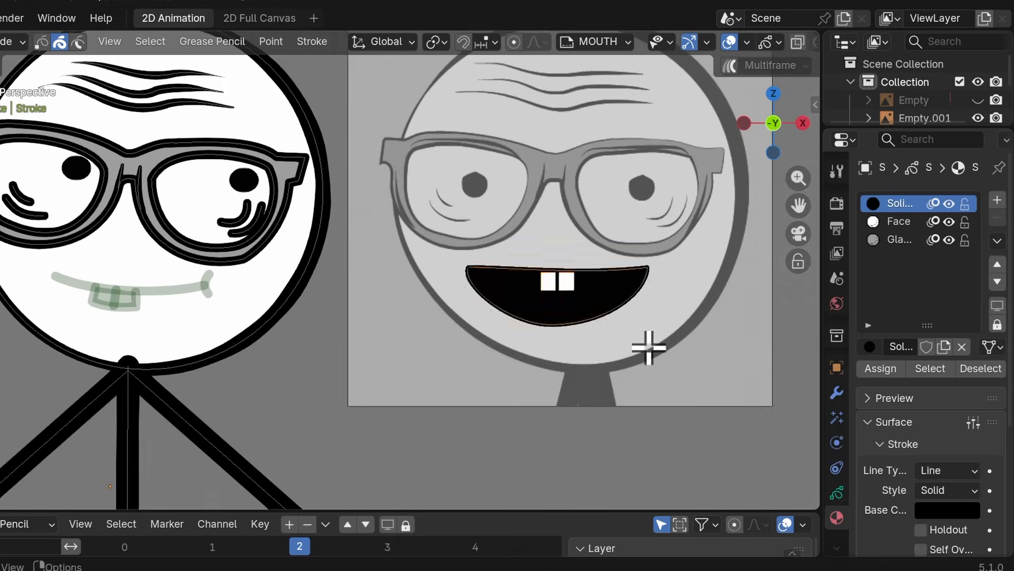
Move the open mouth and its teeth along the X axis onto the stick figure's face.
key(g)
key(x)
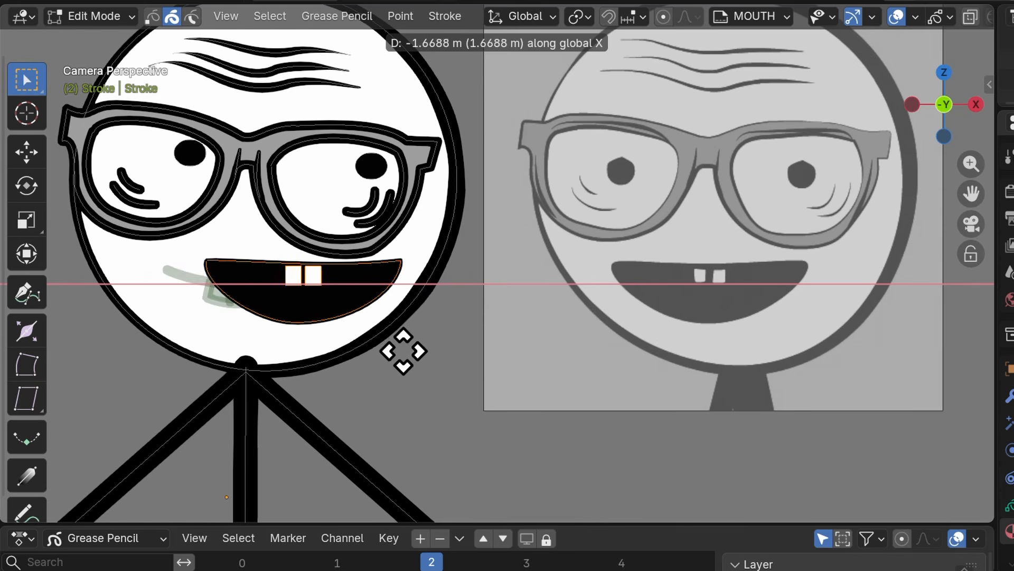
click(346, 346)
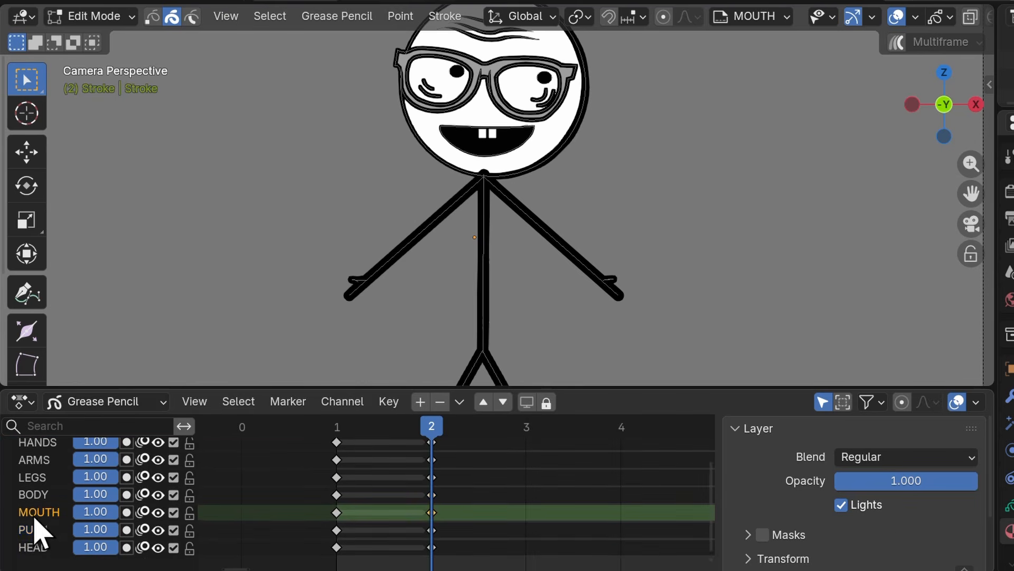
Make the PUPIL layer active at frame 2 and adjust the timeline area's height.
scroll(37, 523, down, 1)
click(42, 514)
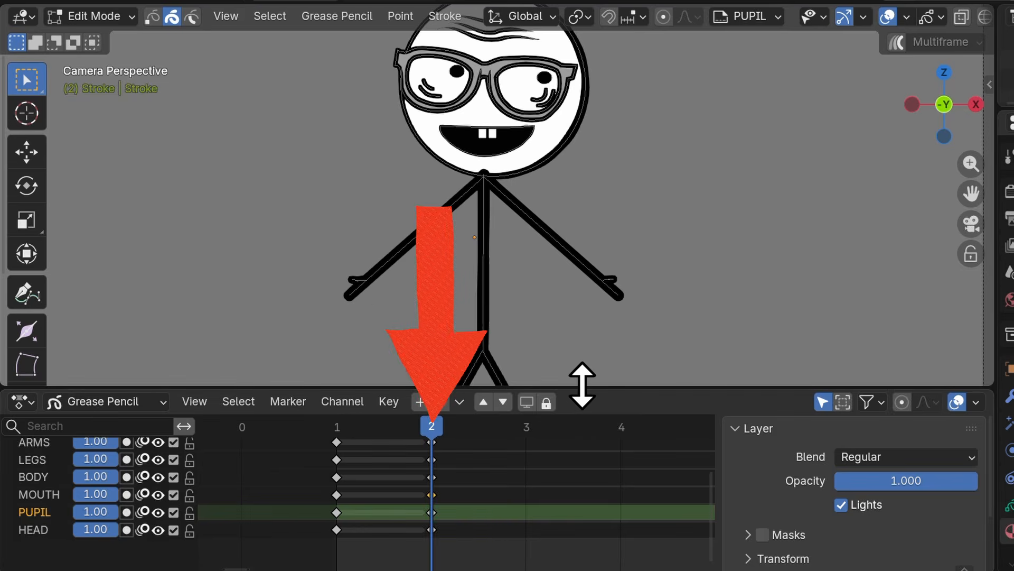
drag(582, 390, 554, 419)
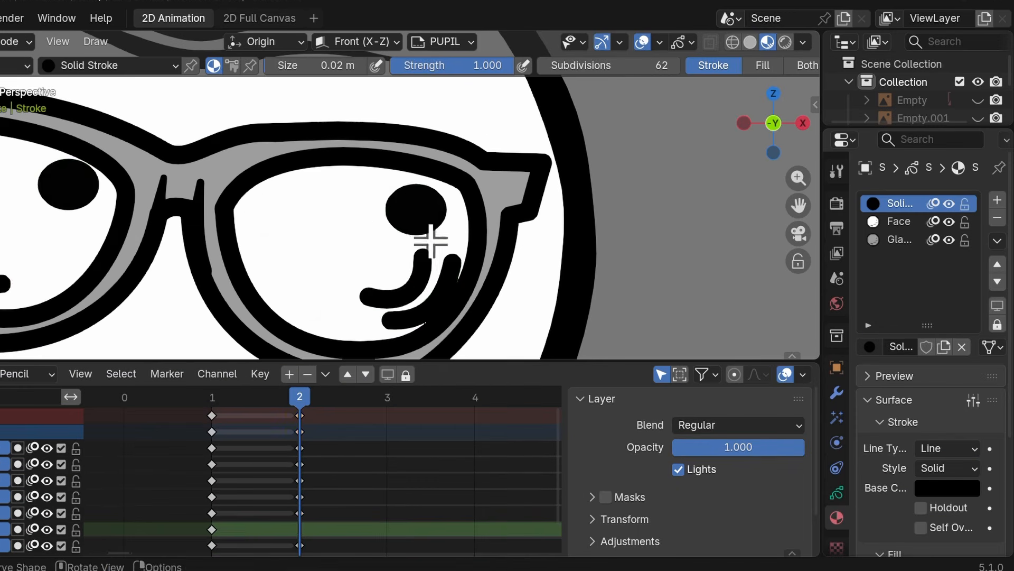
Draw a U-shaped closed-eye curve inside the right-hand lens with the 0.02 m Solid Stroke pencil.
mouse_move(272, 227)
mouse_down()
mouse_move(426, 222)
mouse_move(308, 301)
mouse_move(393, 292)
mouse_move(423, 320)
mouse_up()
drag(307, 337, 289, 351)
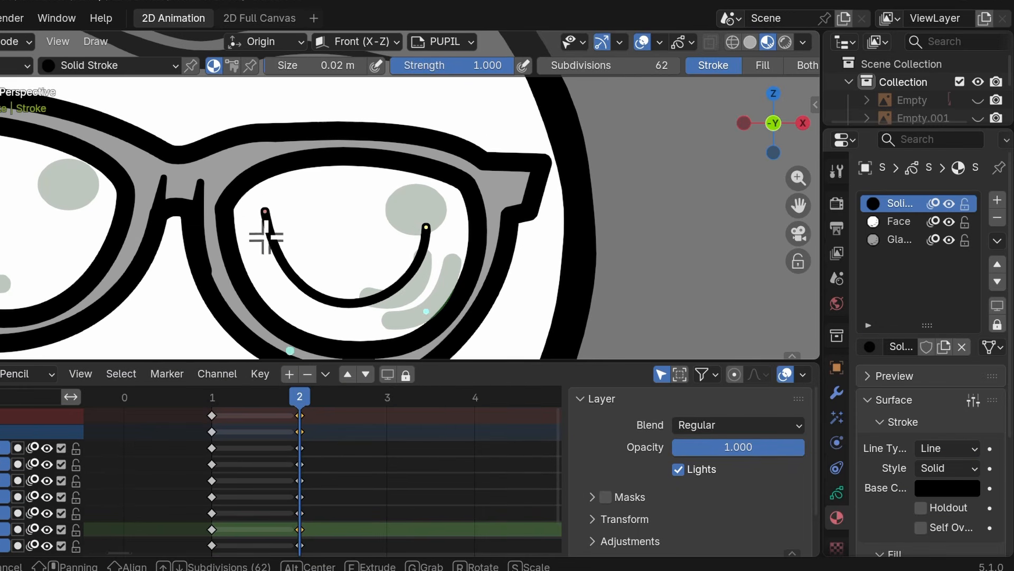
drag(265, 213, 262, 231)
drag(430, 218, 432, 227)
key(Return)
Duplicate the closed-eye curve and position the copy inside the left-hand lens.
scroll(444, 191, down, 3)
key(Tab)
key(shift+d)
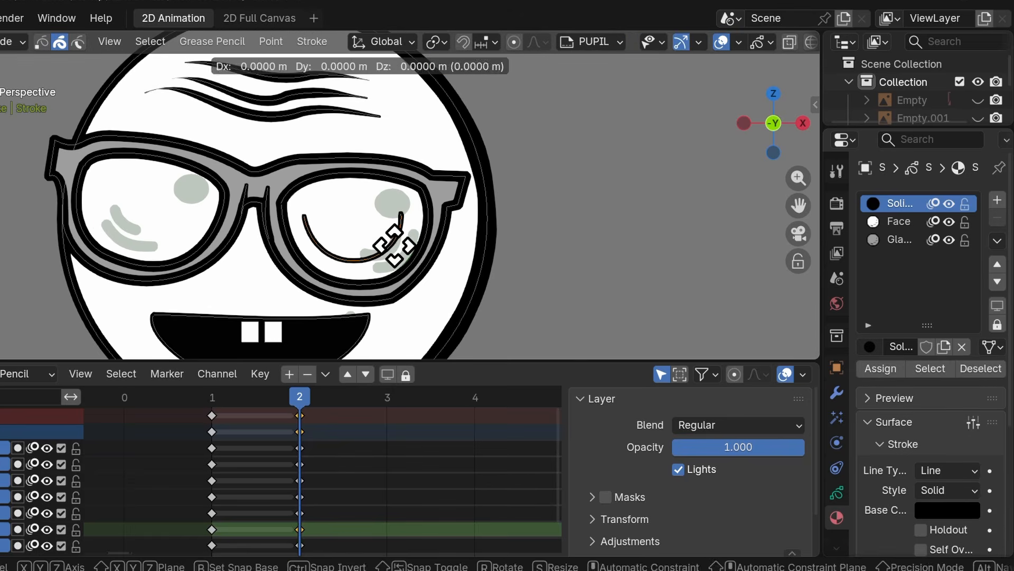
click(204, 249)
key(g)
click(195, 249)
key(g)
click(183, 233)
Draw two short curved wrinkle lines below the right-hand closed eye.
scroll(406, 269, down, 2)
mouse_move(442, 204)
mouse_down()
mouse_move(385, 249)
mouse_move(424, 245)
mouse_move(426, 261)
mouse_up()
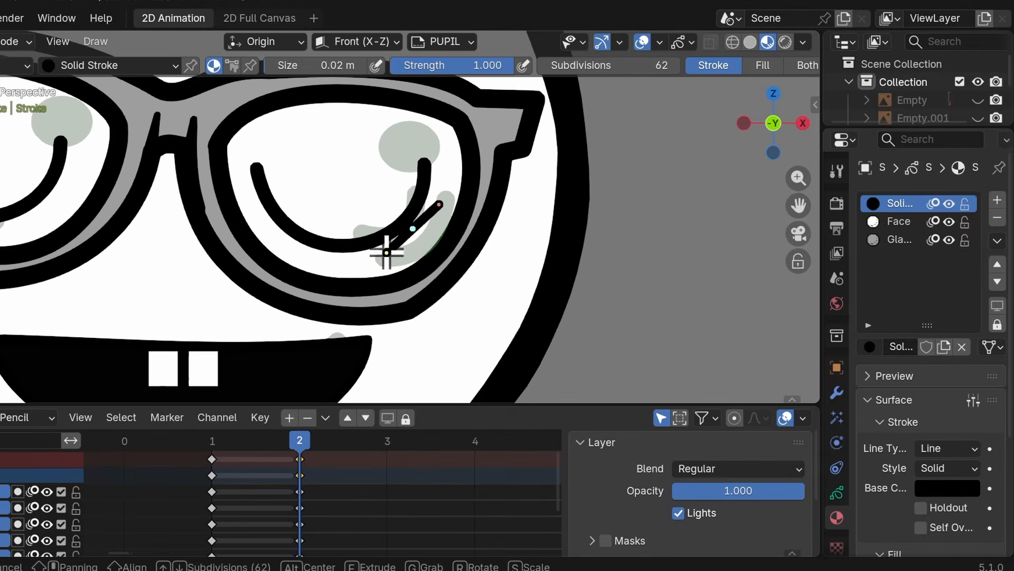
key(Return)
scroll(573, 229, down, 1)
drag(445, 245, 451, 251)
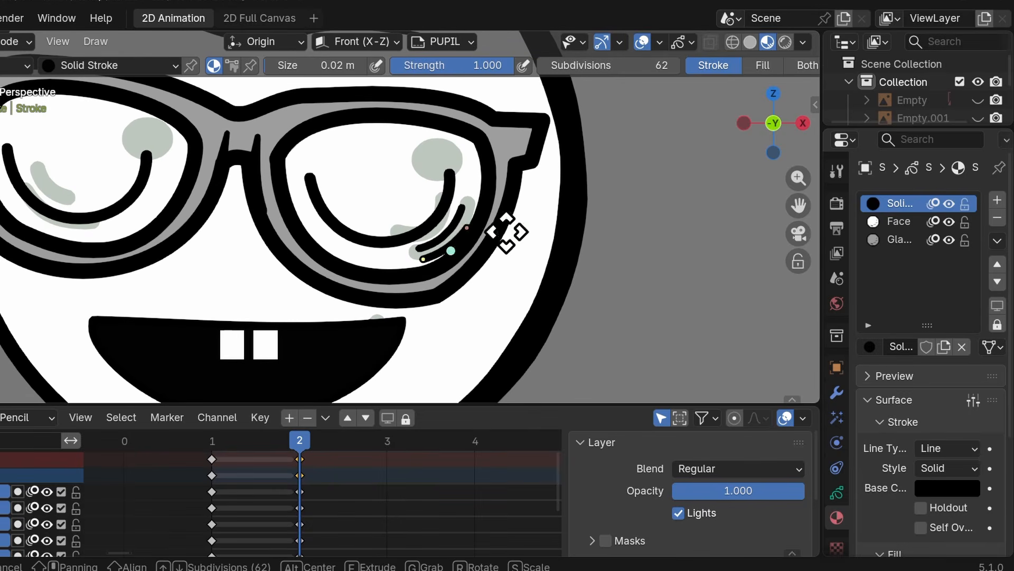
key(Return)
scroll(450, 259, down, 3)
Duplicate the eye wrinkle lines and place the copy below the left-hand closed eye.
key(Tab)
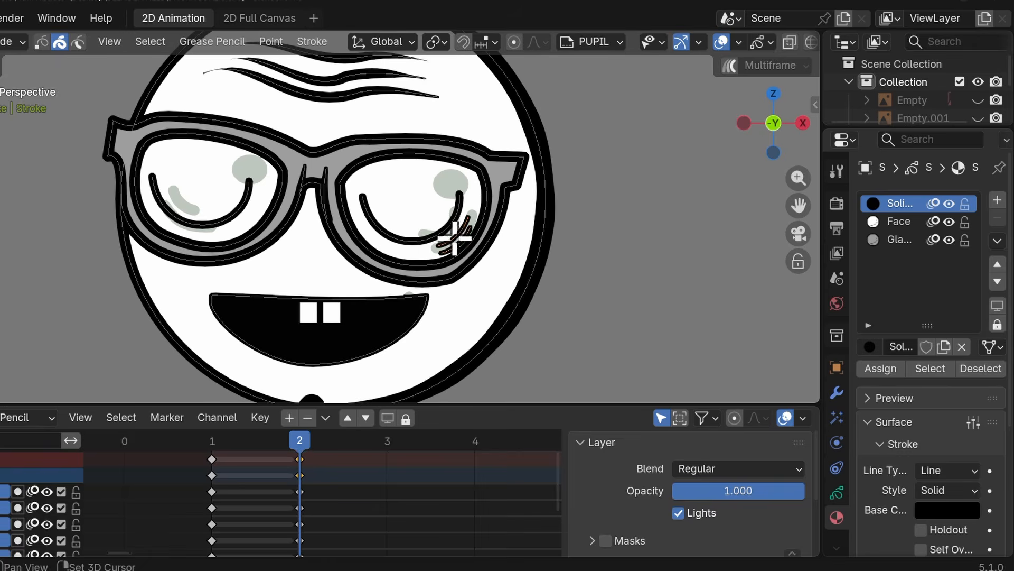
key(shift+d)
click(246, 286)
scroll(415, 266, down, 3)
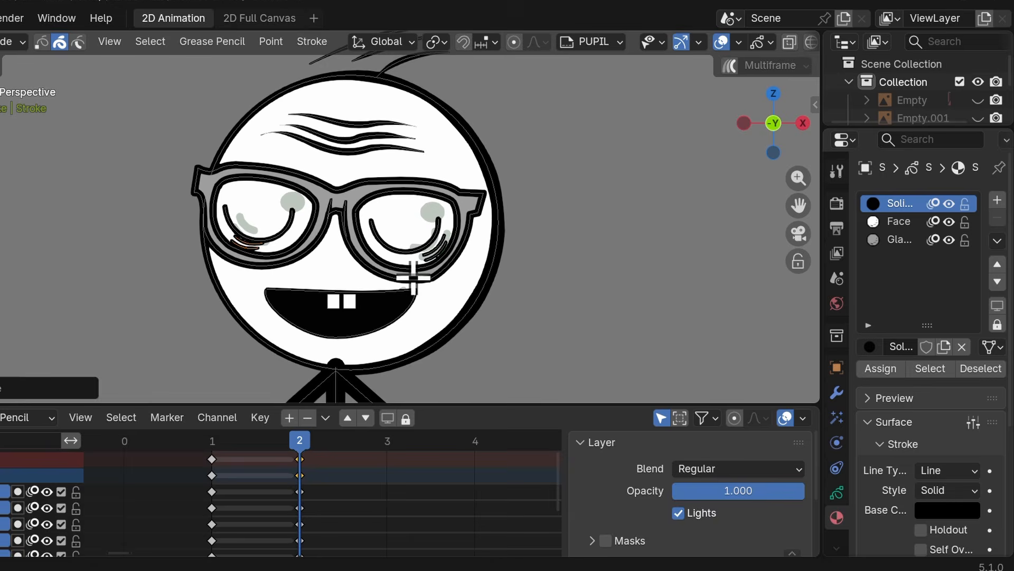
key(g)
click(344, 265)
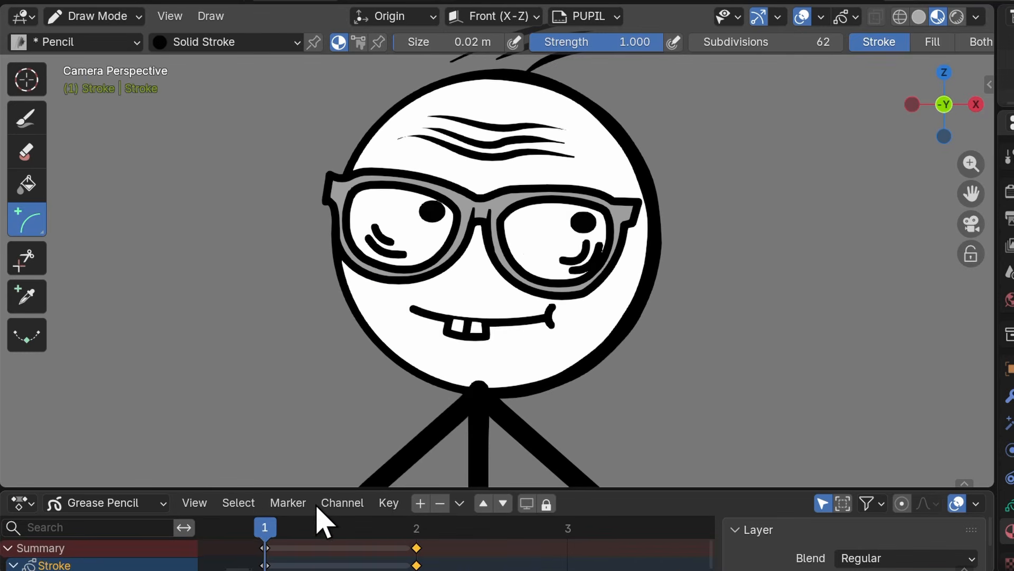
Switch between frames 1 and 2 on the timeline to compare the two facial expressions.
click(395, 520)
click(320, 523)
click(344, 520)
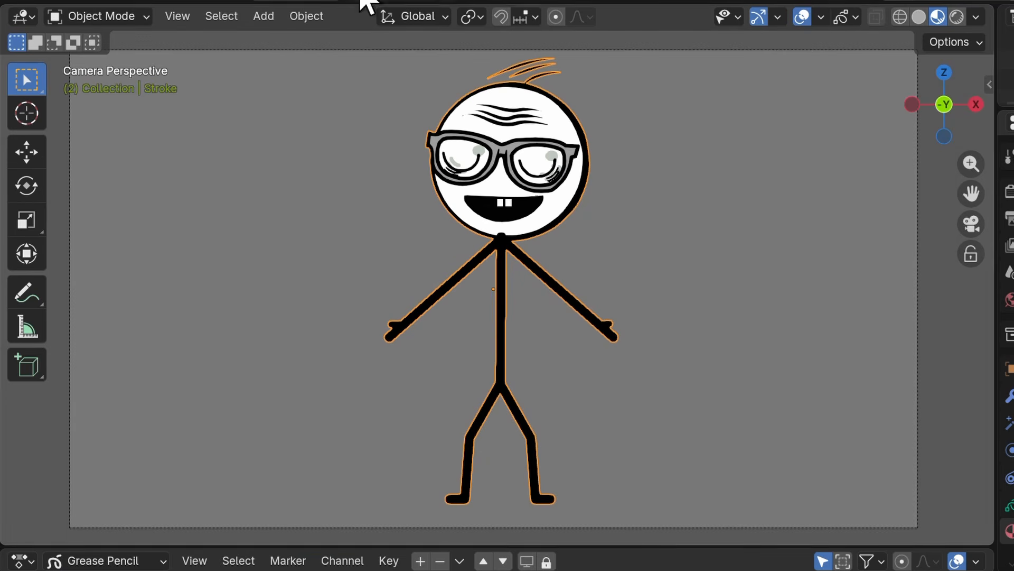
Add a Basic Human Rigify meta-rig armature to the scene.
click(263, 16)
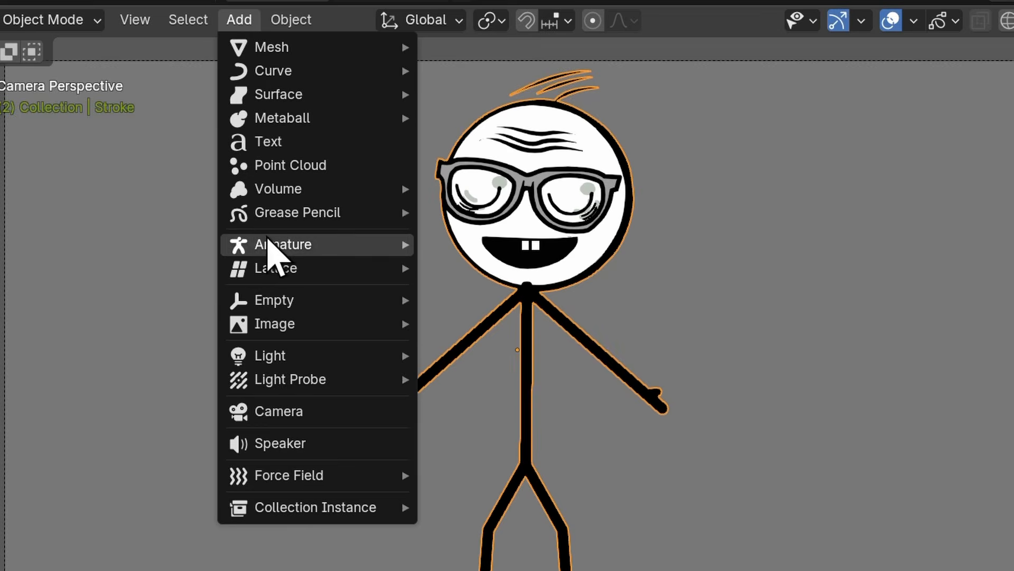
mouse_move(269, 244)
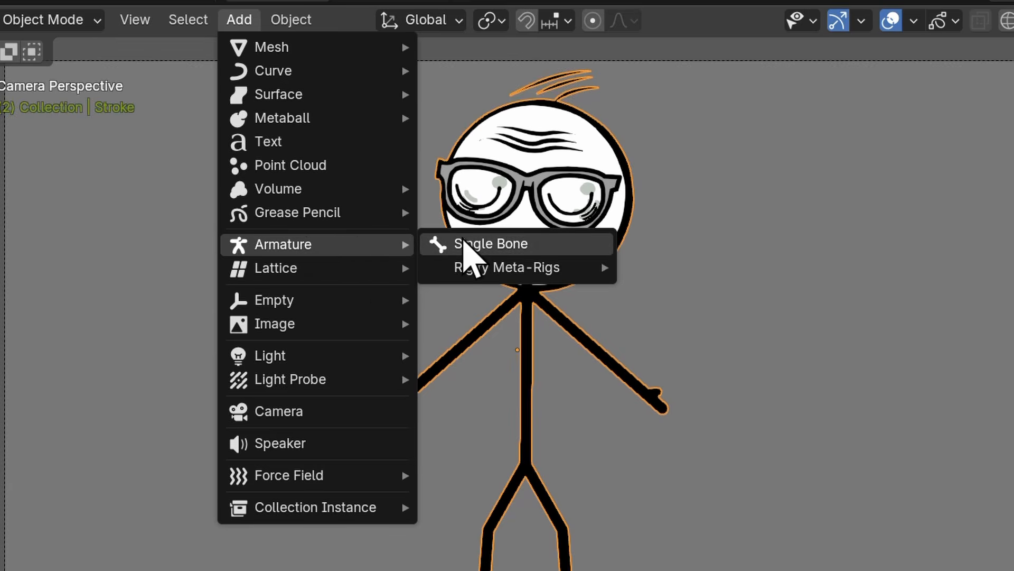
mouse_move(489, 278)
mouse_move(619, 267)
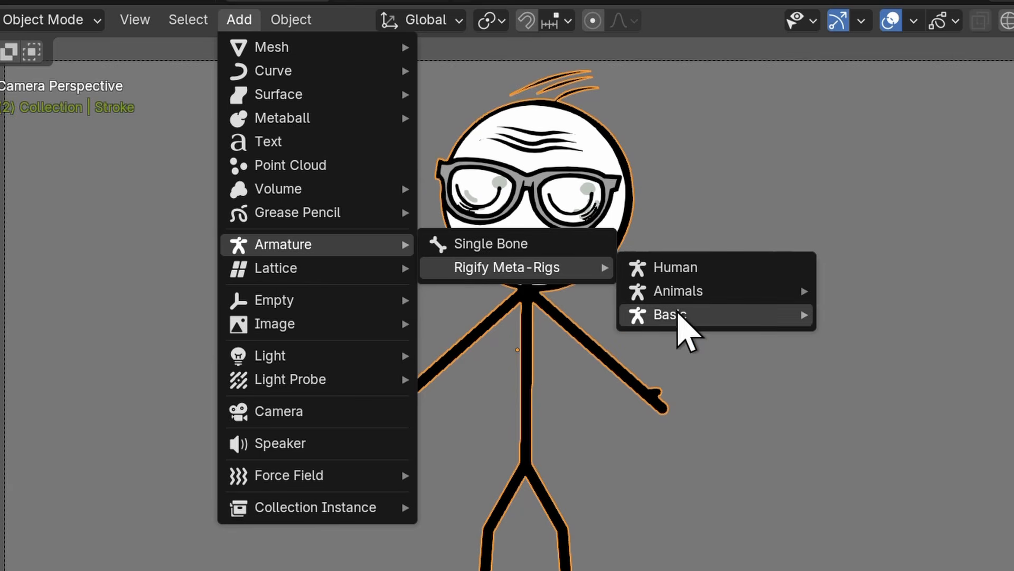
mouse_move(682, 315)
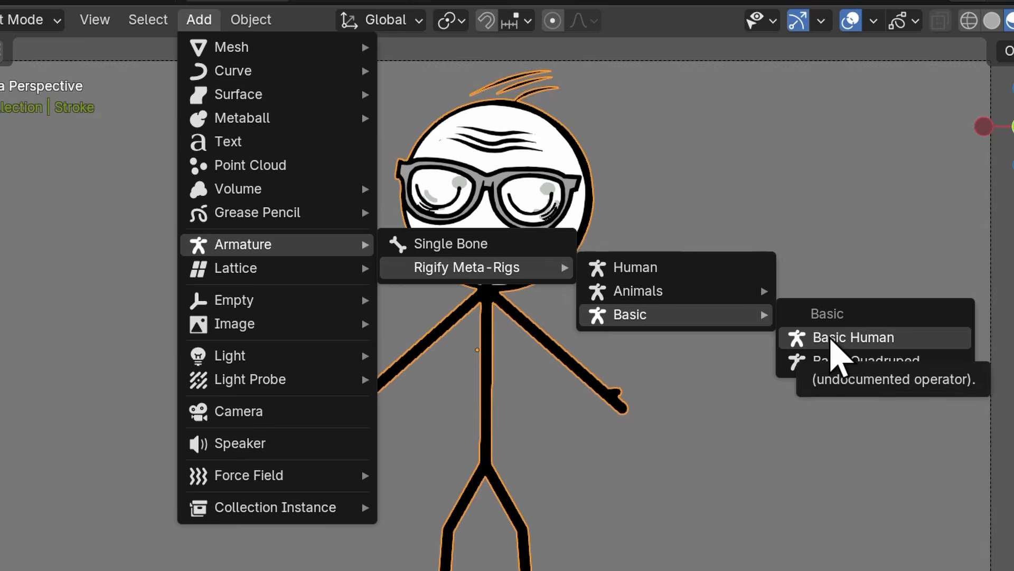
click(830, 337)
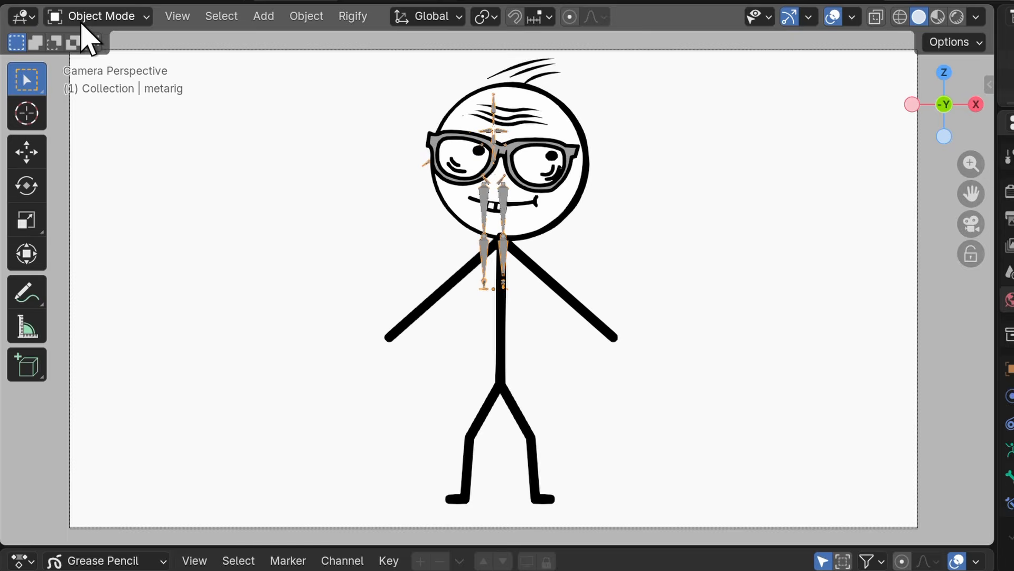
Switch the meta-rig to Edit Mode and scale all its bones up toward the stick figure's size.
click(5, 20)
click(6, 73)
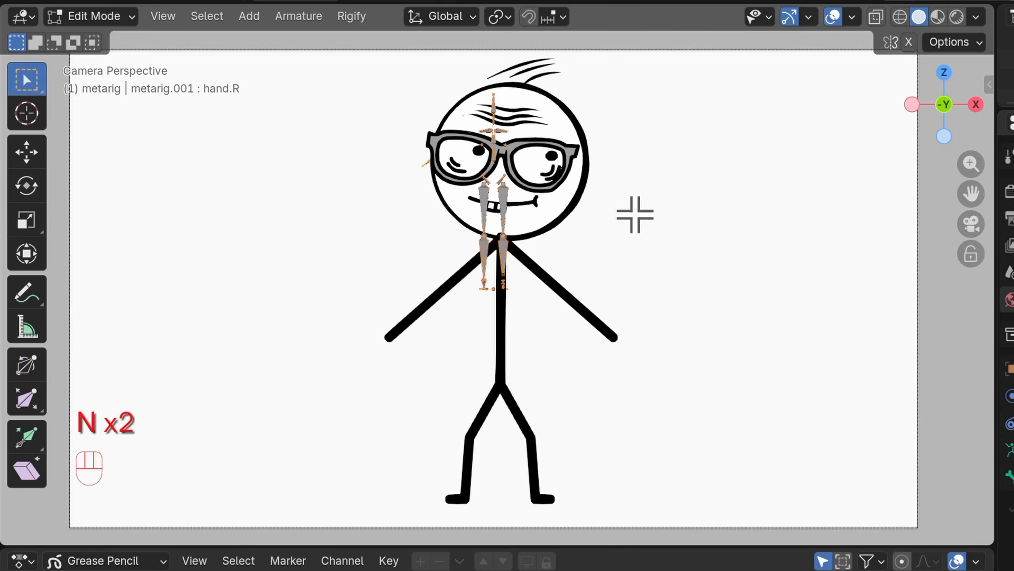
key(s)
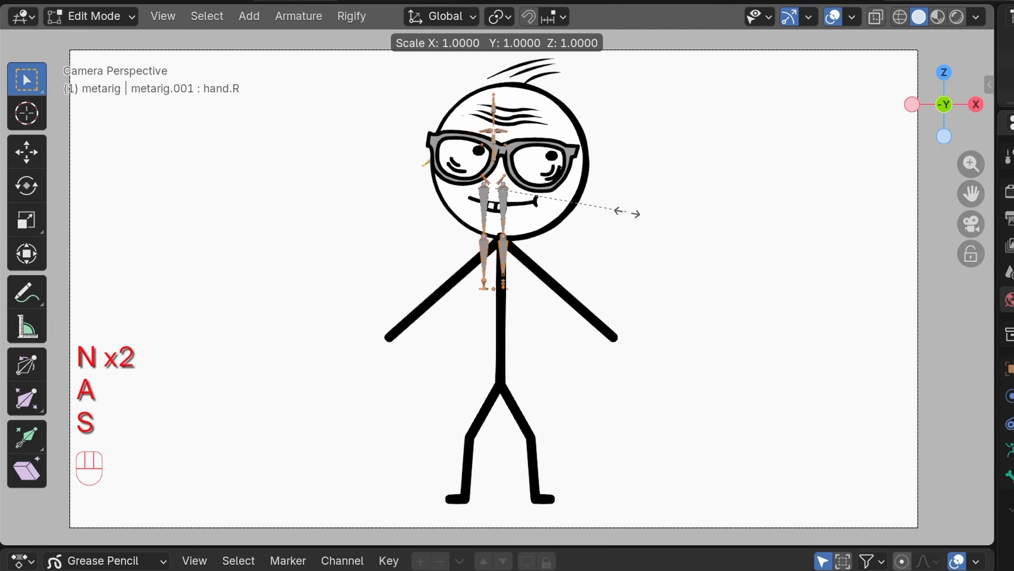
click(714, 256)
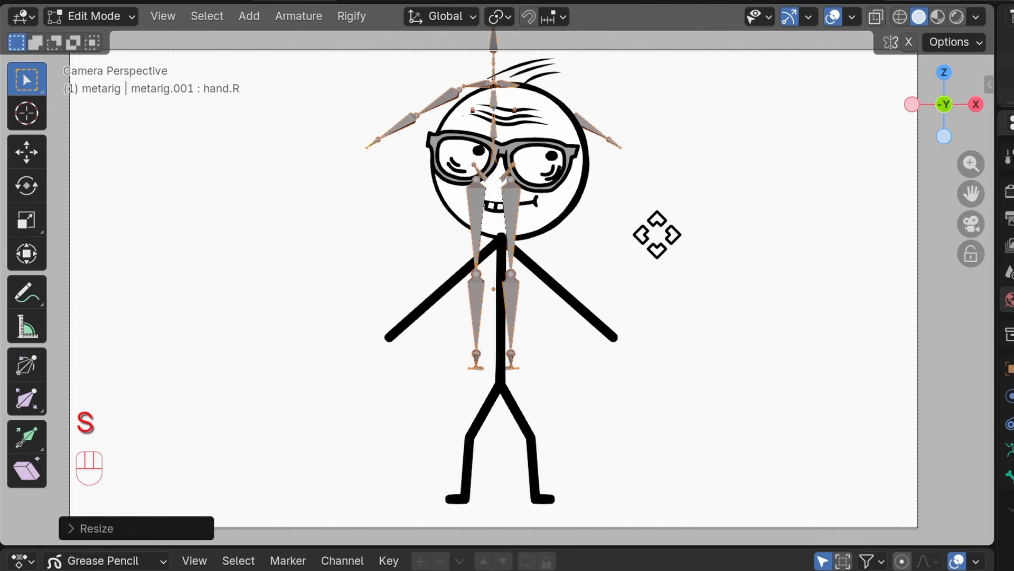
Move all the meta-rig bones down over the stick figure's body and turn on X-axis mirror editing.
key(g)
click(650, 382)
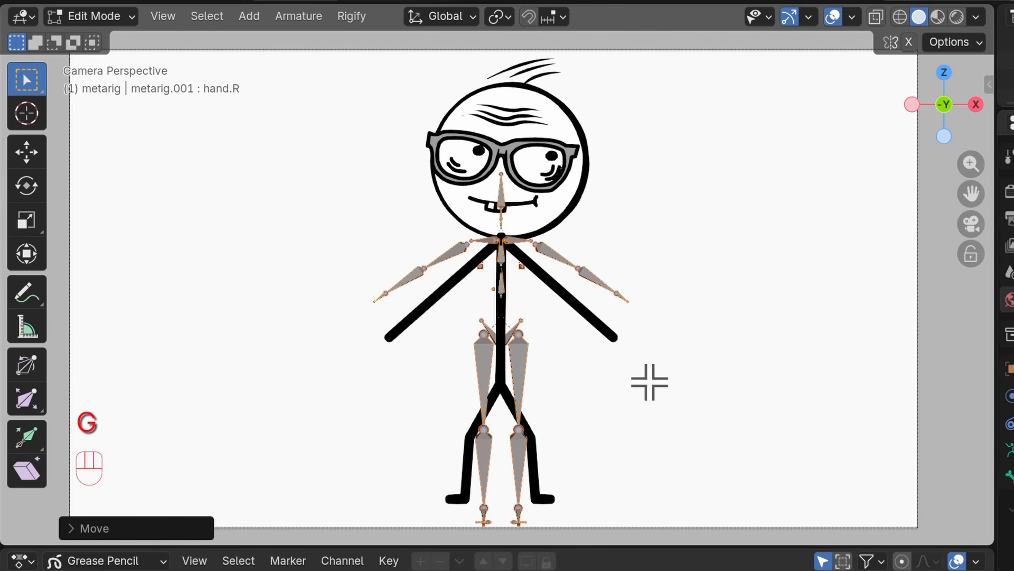
shift+middle_drag(670, 440, 666, 433)
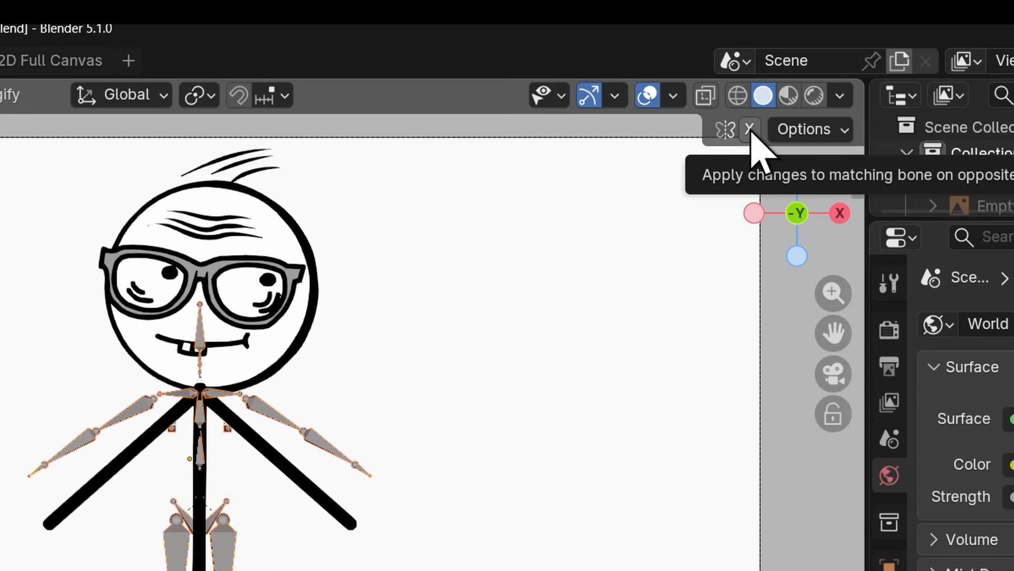
click(749, 128)
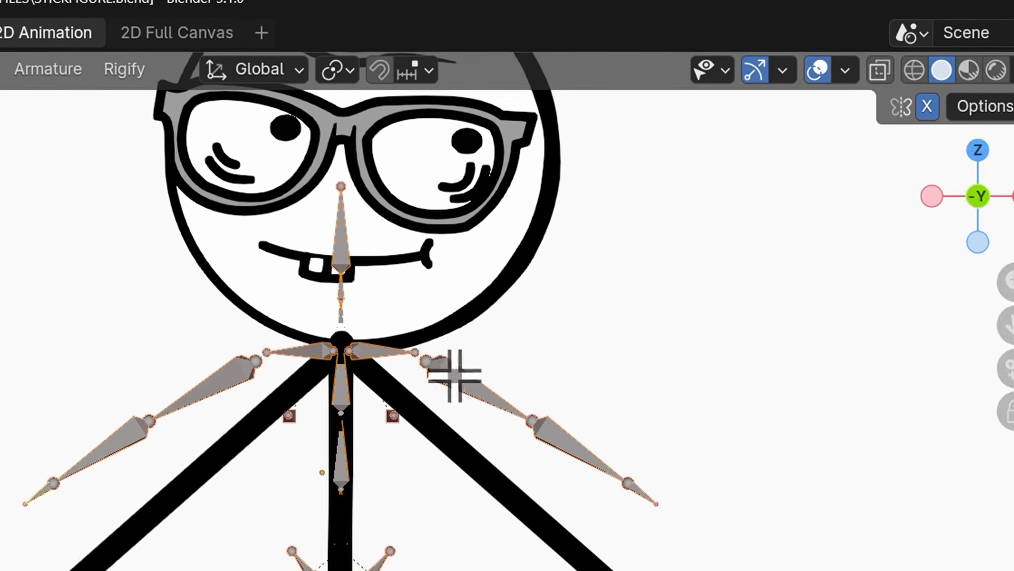
Delete the shoulder, breast and pelvis bones on both sides of the meta-rig.
click(439, 363)
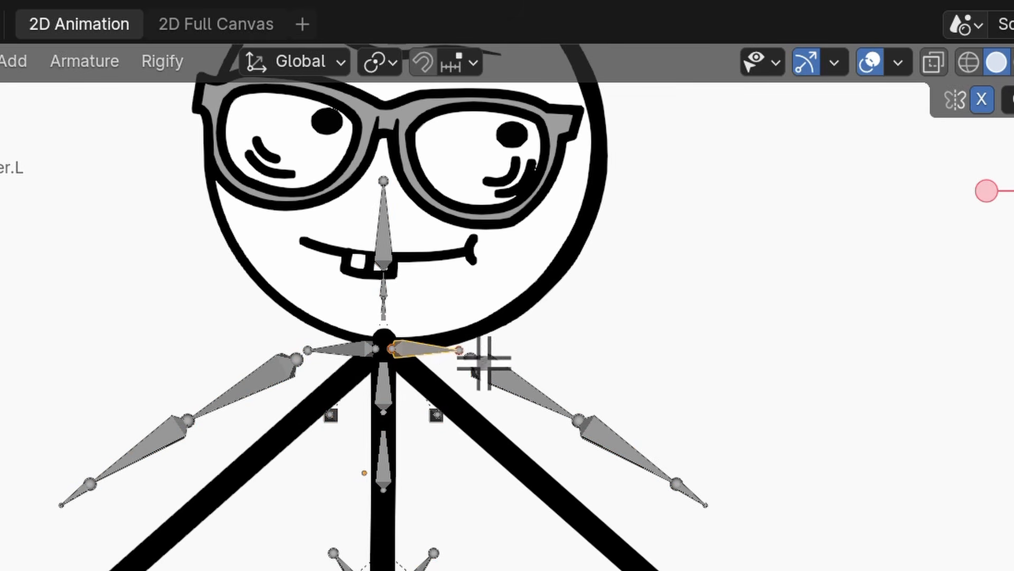
key(x)
click(468, 356)
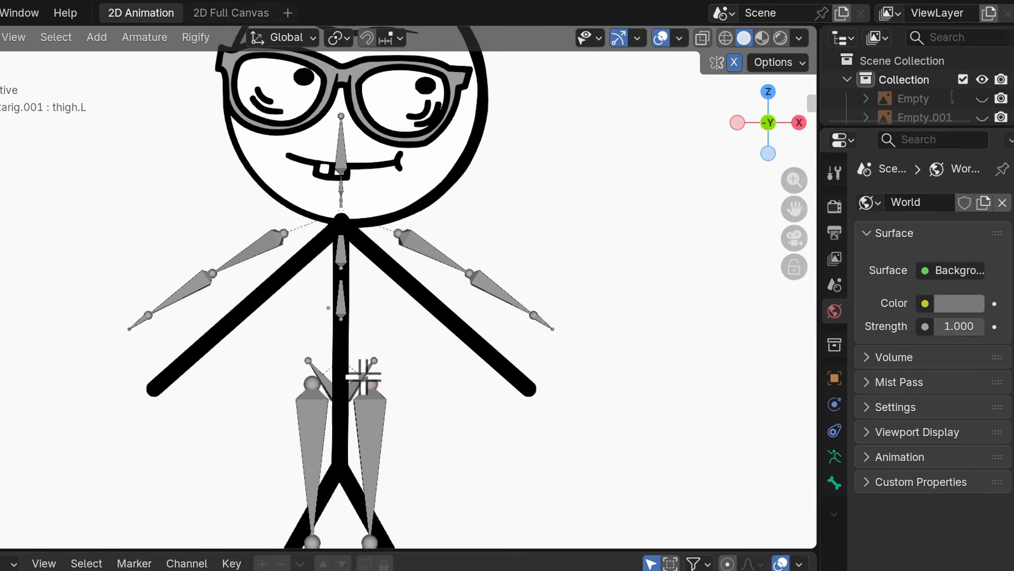
key(x)
click(372, 388)
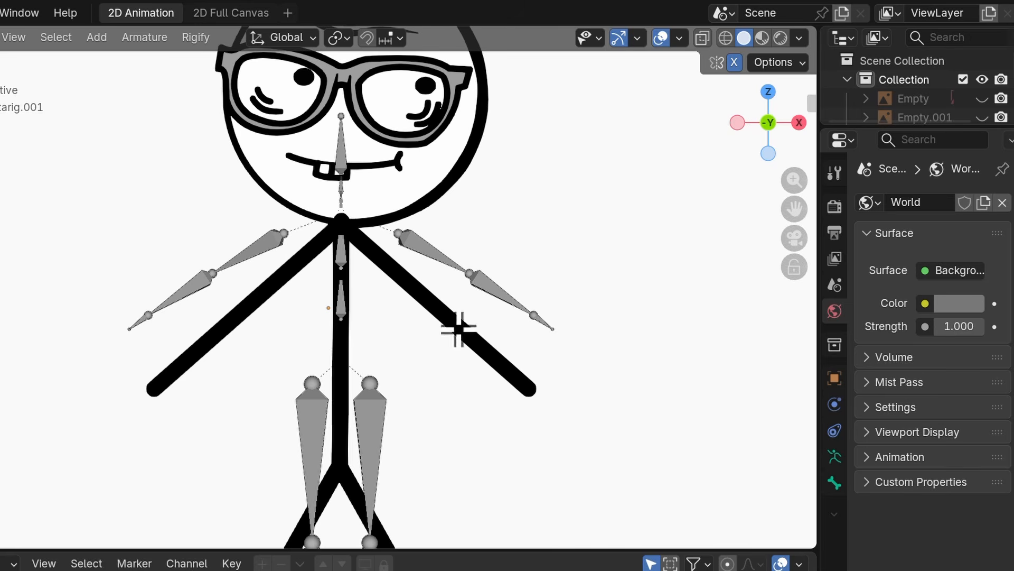
Turn on the armature's In Front display and try moving all of its bones together.
click(835, 454)
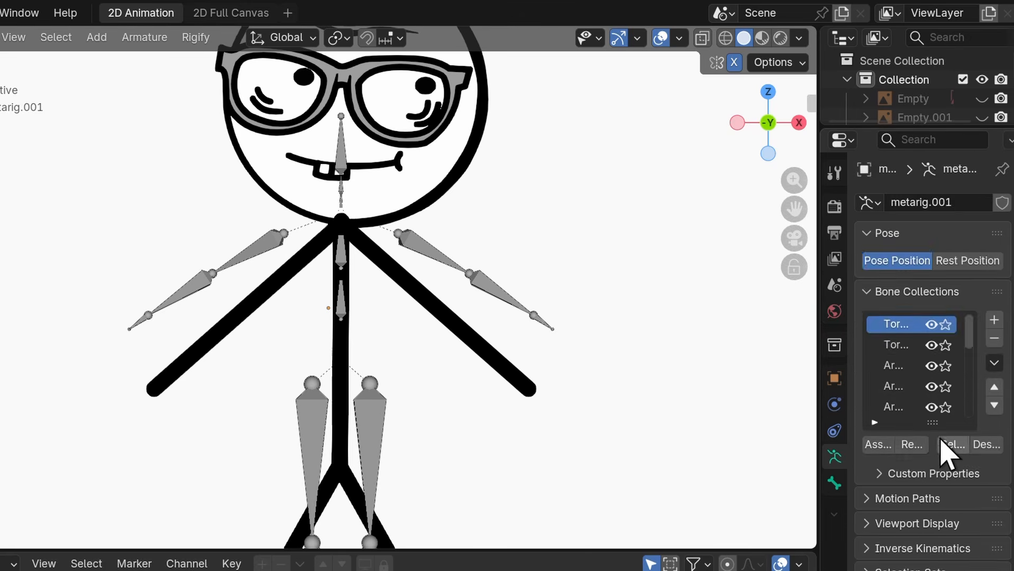
scroll(940, 447, down, 8)
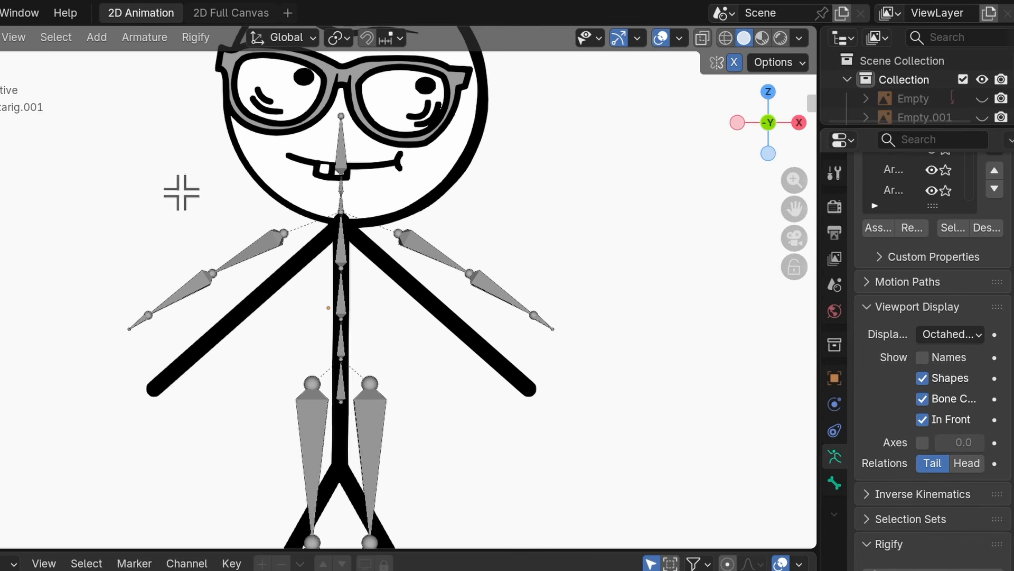
drag(182, 192, 571, 434)
key(g)
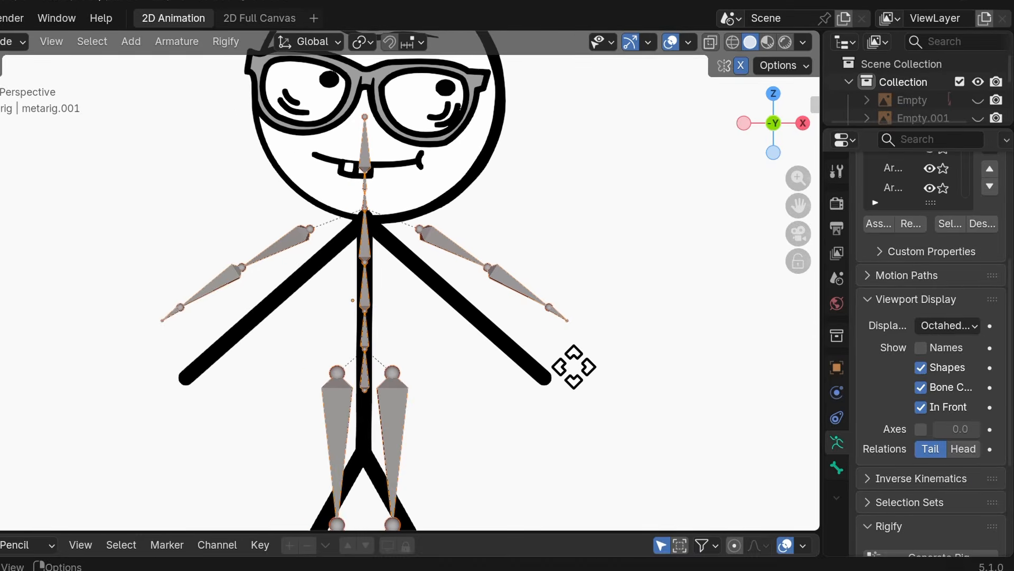
key(z)
Move the mirrored arm bones in to the figure's shoulder joint and place the wrist and hand tip at the drawn arm's end.
key(g)
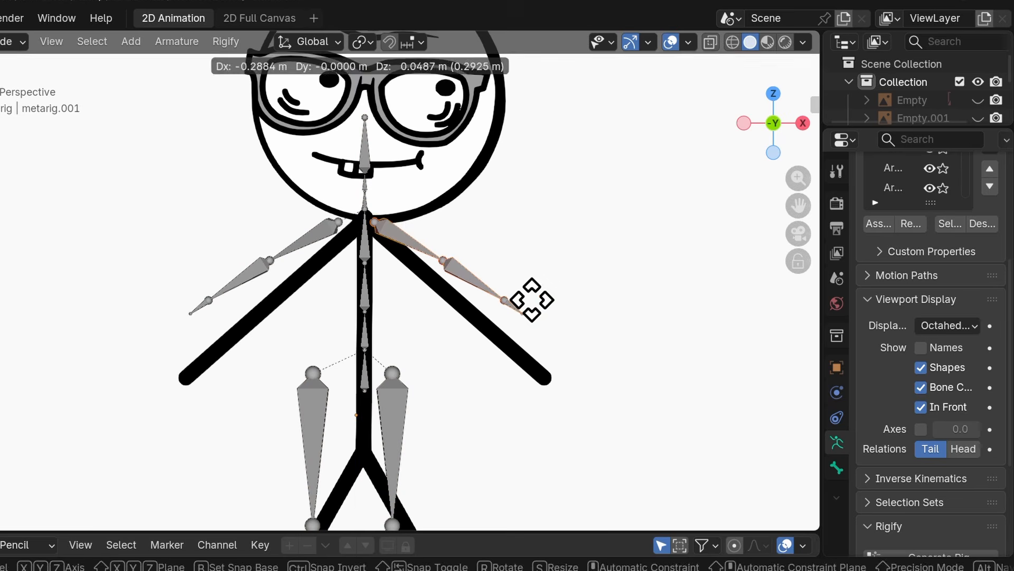
click(532, 297)
drag(468, 264, 553, 344)
key(g)
click(558, 380)
click(556, 382)
key(g)
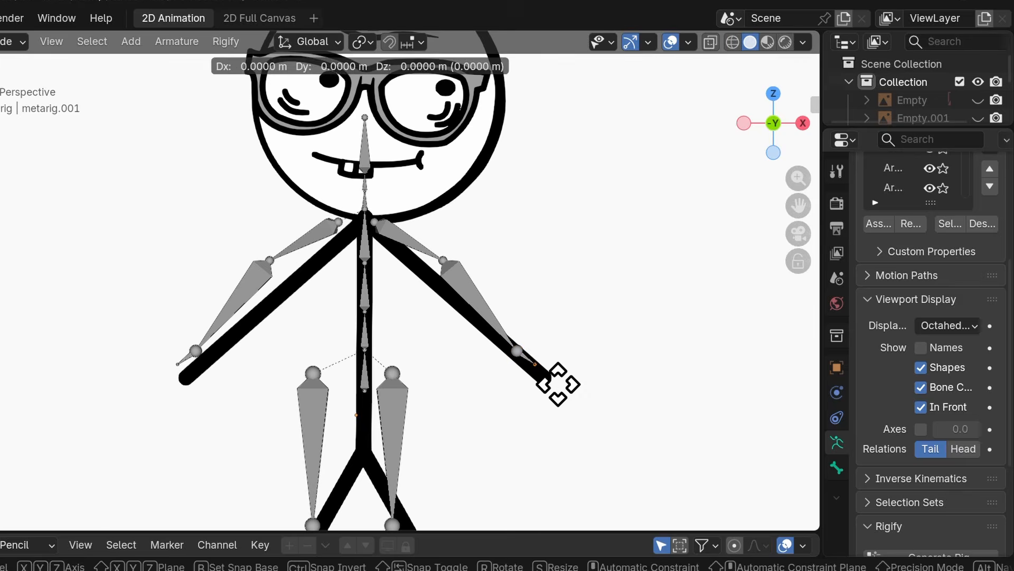
click(568, 401)
Move the elbow joint onto the drawn arm so the upper arm and forearm bones follow its line.
click(525, 364)
click(460, 293)
key(g)
click(469, 325)
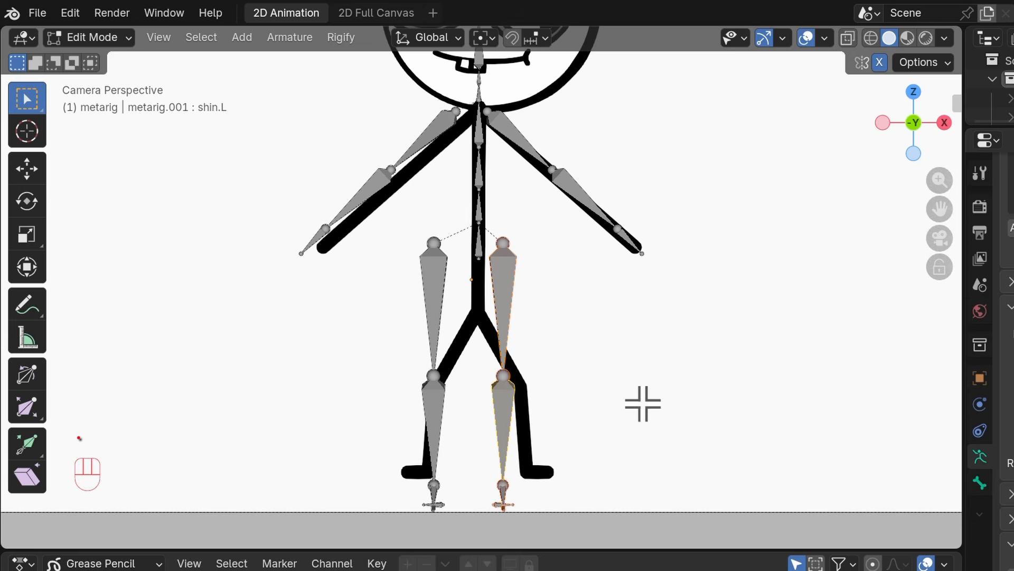
Rotate the mirrored leg bones 90 degrees about the global Z axis and move the ankles level with the drawn feet.
key(r)
key(z)
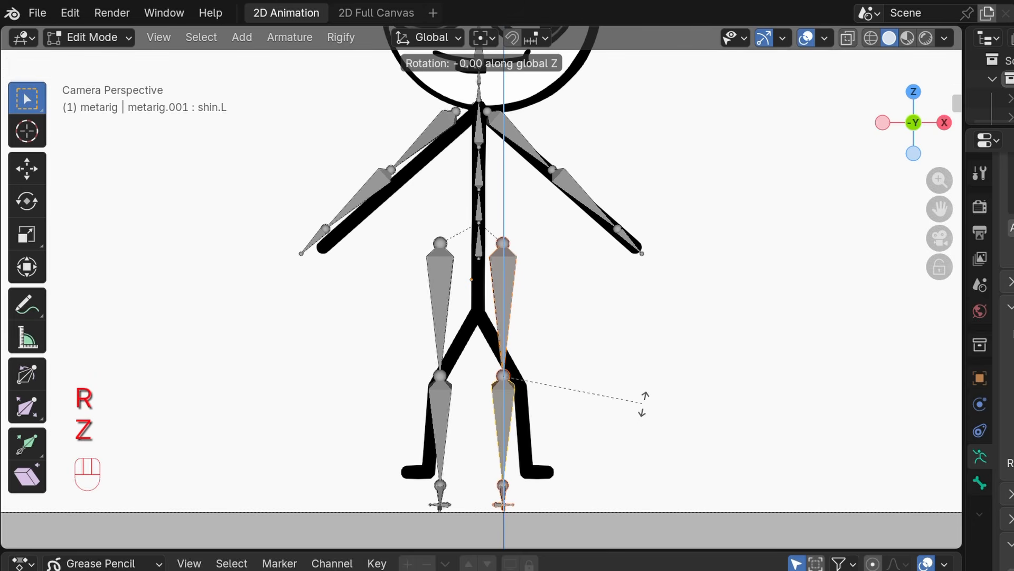
key(9)
key(0)
click(642, 404)
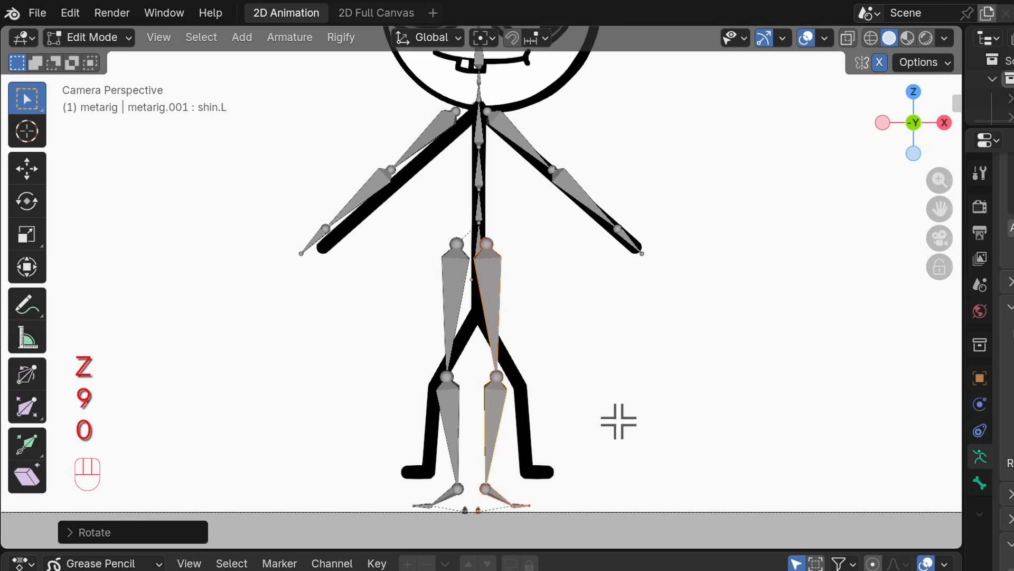
key(g)
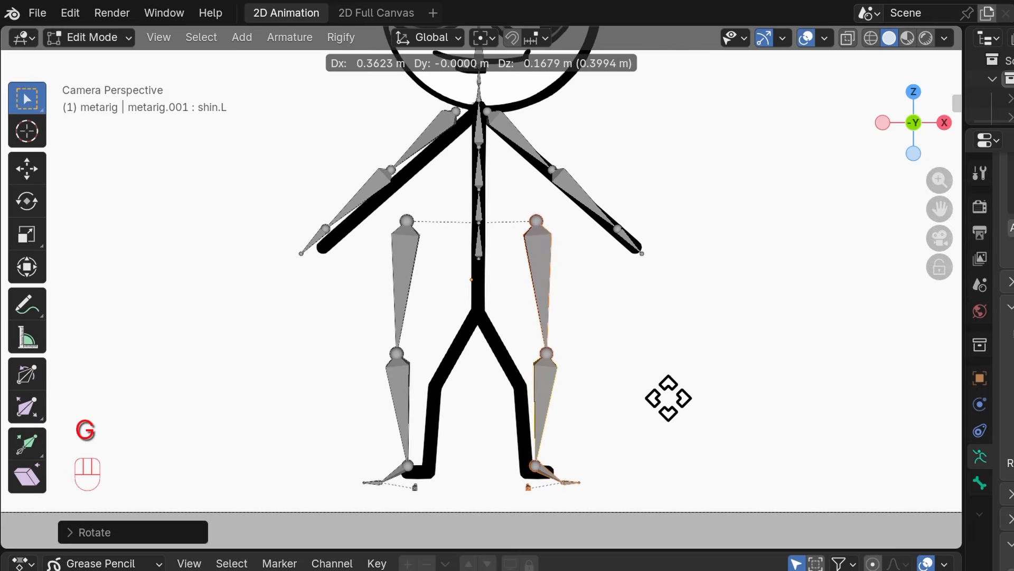
click(663, 394)
Move the hip joint to the base of the drawn torso and the knee joint onto the bend of the drawn leg.
click(537, 222)
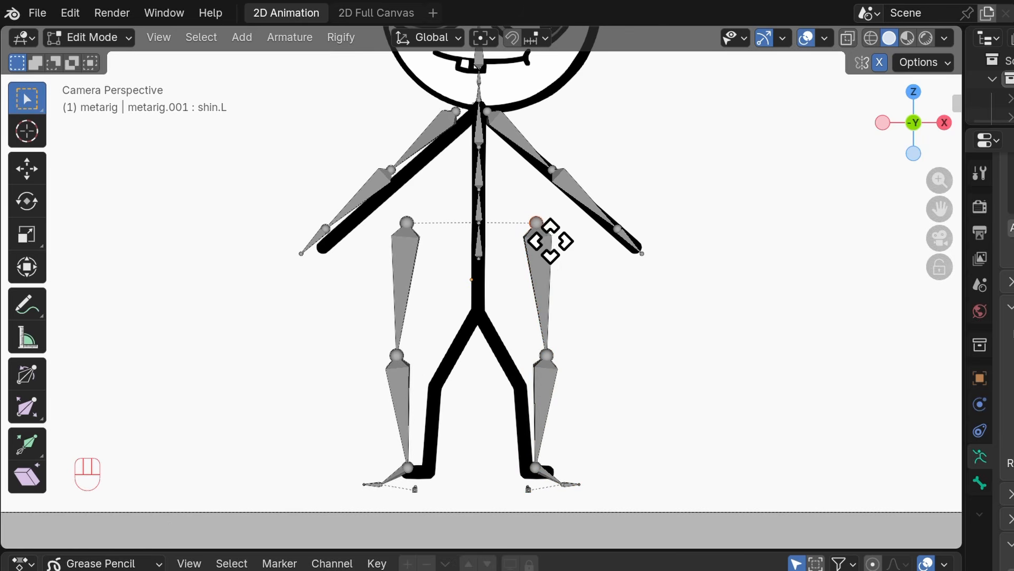
key(g)
click(496, 331)
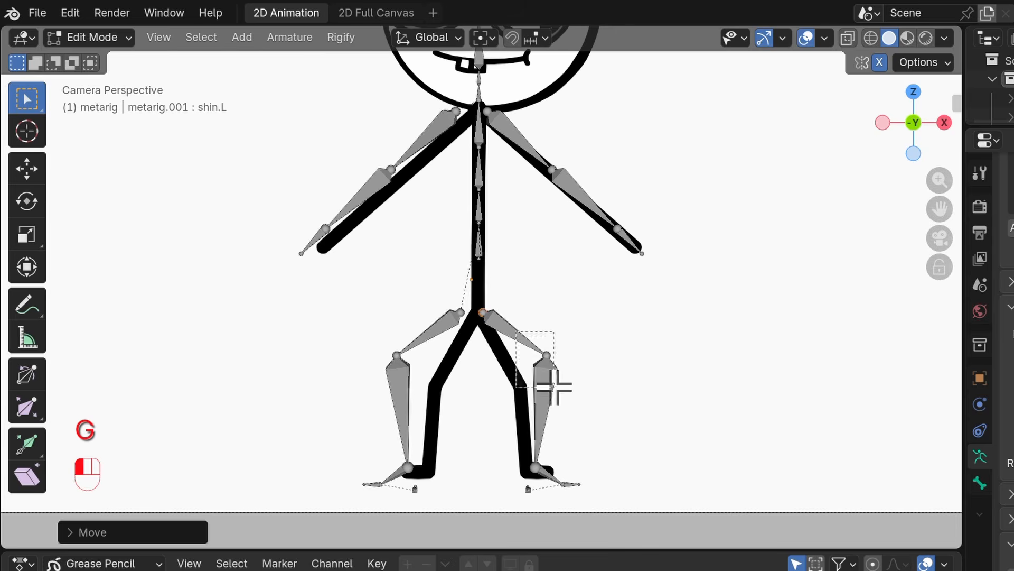
drag(554, 387, 553, 387)
key(g)
key(g)
click(529, 419)
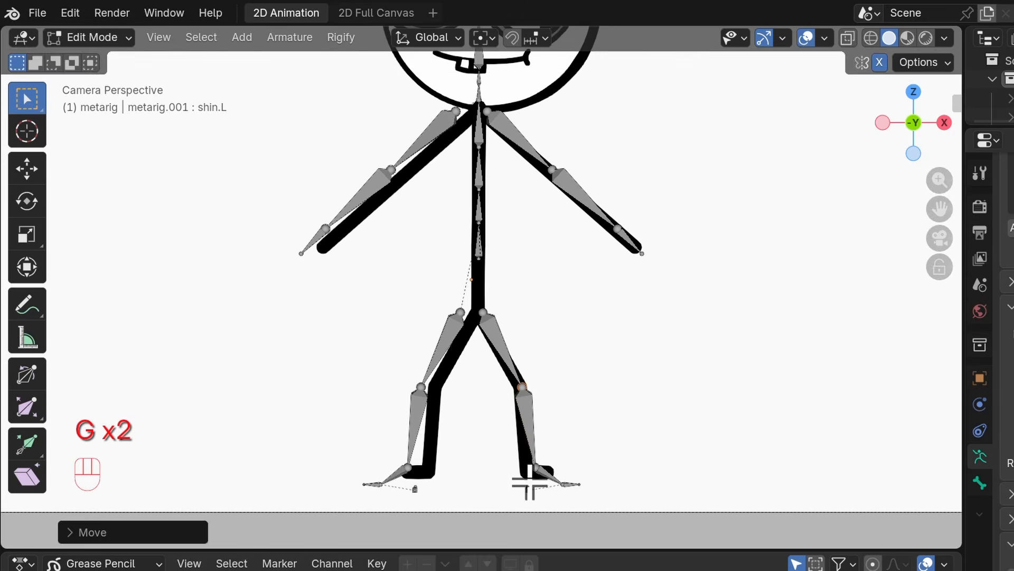
Move the ankle and toe joints onto the drawn foot and undo the last adjustment.
drag(573, 507, 572, 506)
key(g)
click(573, 494)
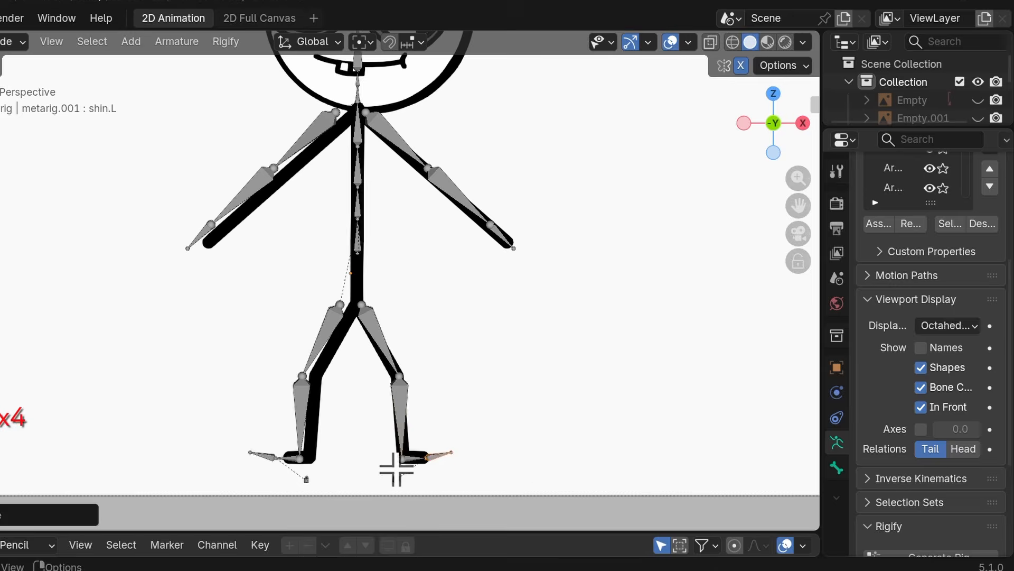
key(ctrl+z)
Turn off X-axis mirror editing and shift the thigh.R and shin.R bones along X onto the drawn leg.
scroll(503, 301, down, 2)
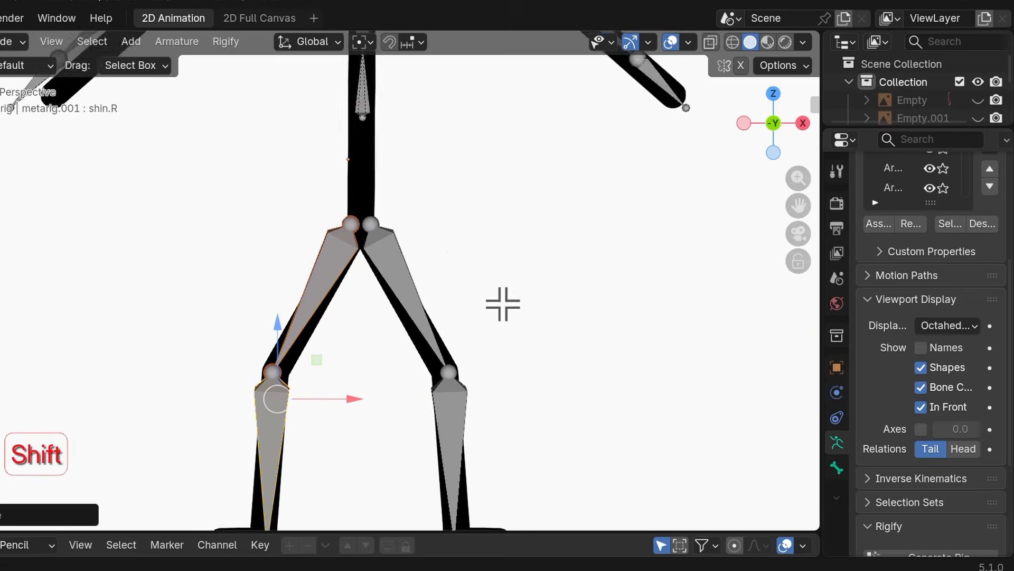
key(g)
key(x)
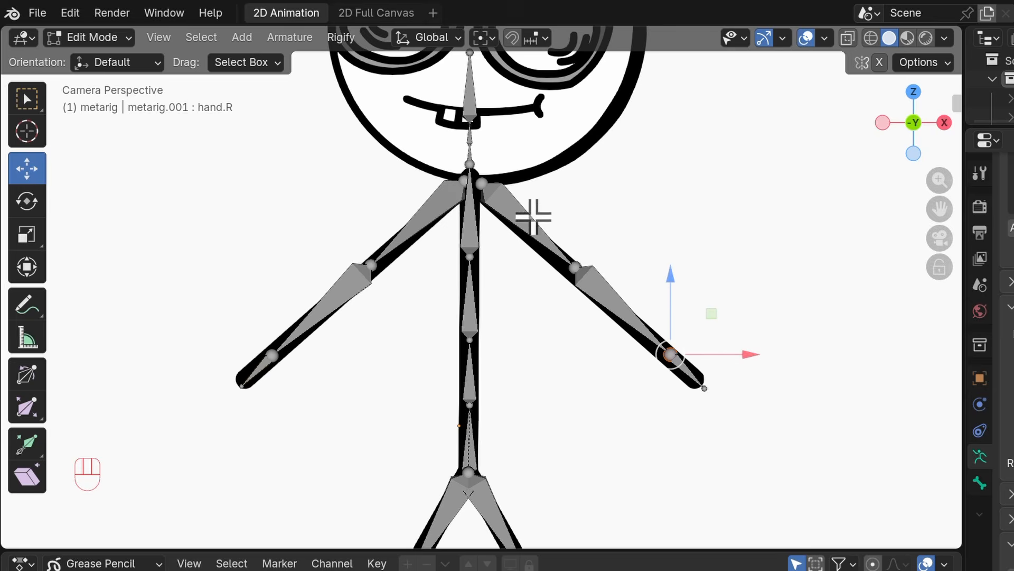
Dissolve the short neck bones so a single head bone starts at the neck base.
shift+middle_drag(533, 217, 539, 372)
scroll(552, 197, up, 1)
shift+middle_drag(550, 209, 553, 296)
scroll(539, 338, up, 2)
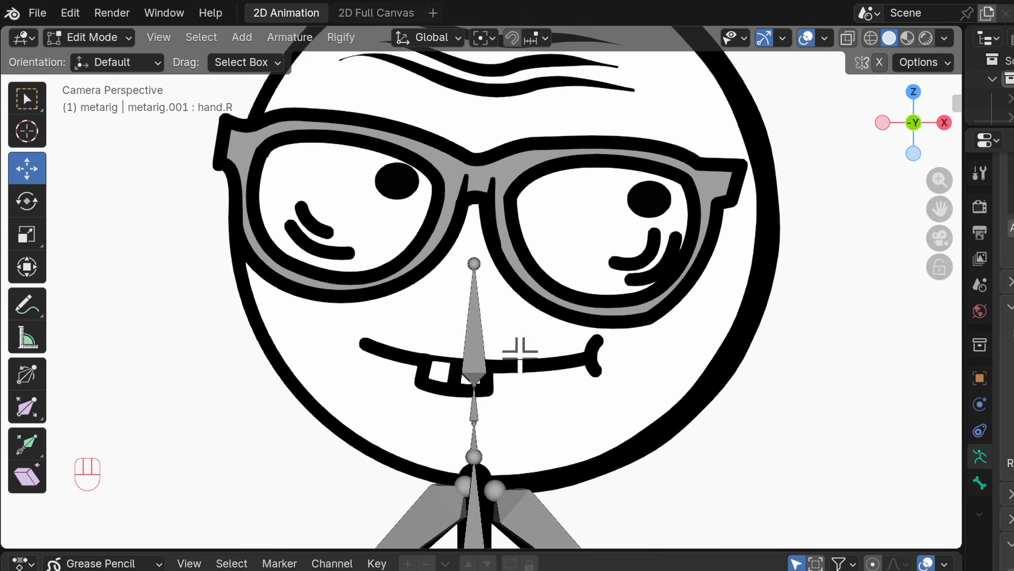
key(x)
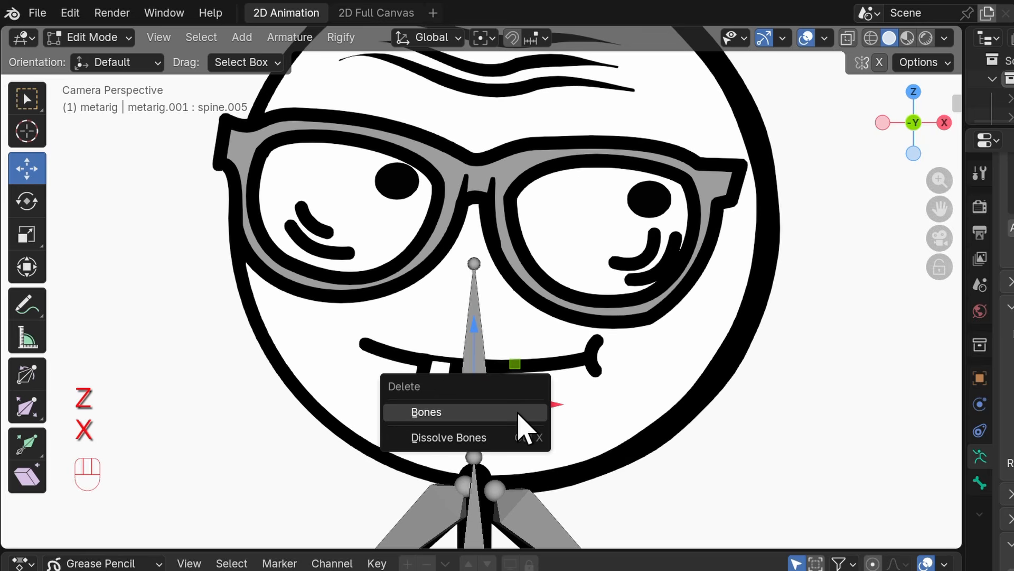
click(502, 435)
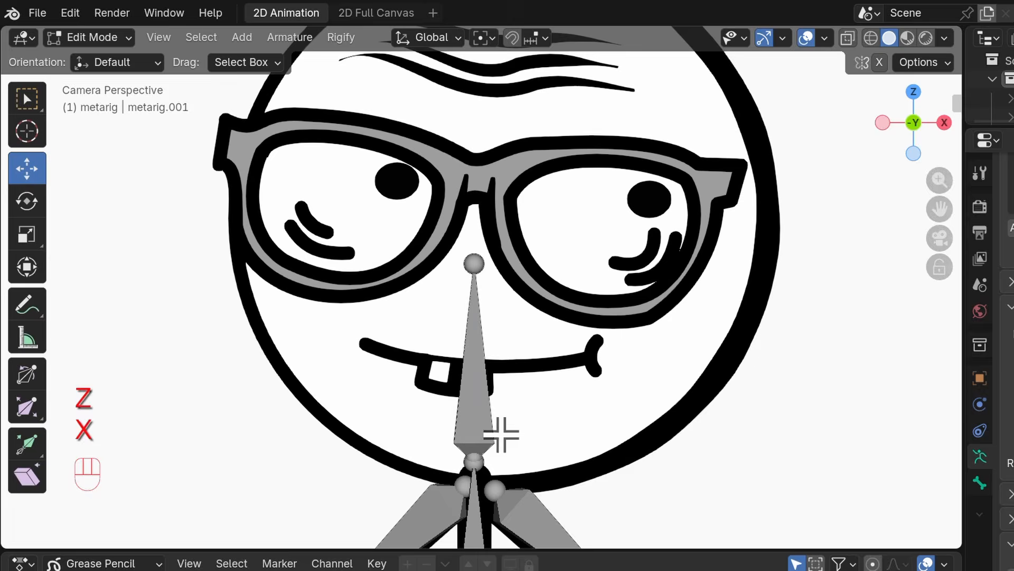
Raise the head bone's tip along Z to just above the top of the drawn head.
scroll(506, 331, down, 2)
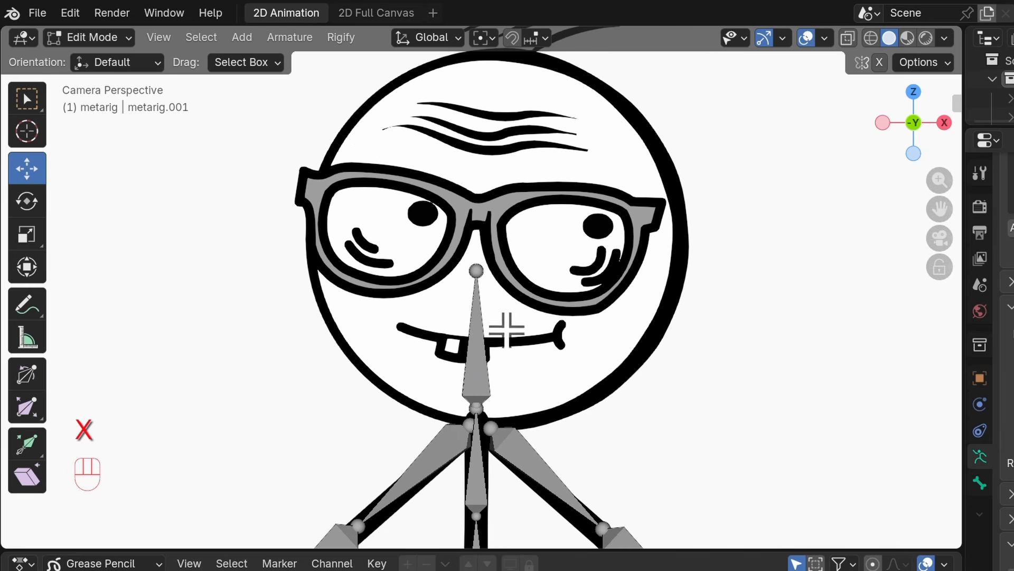
shift+middle_drag(546, 296, 532, 396)
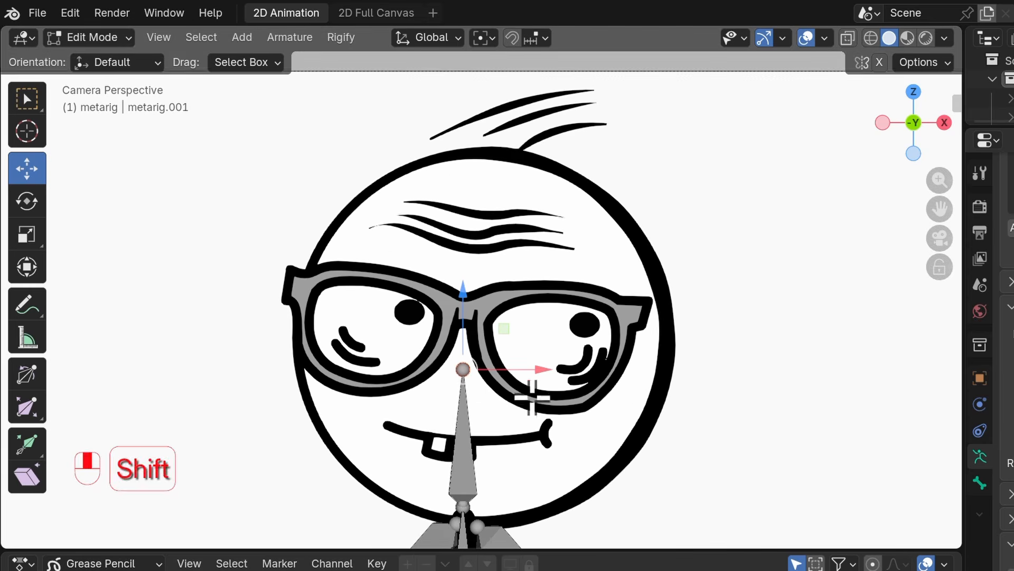
drag(461, 304, 459, 80)
scroll(480, 267, down, 2)
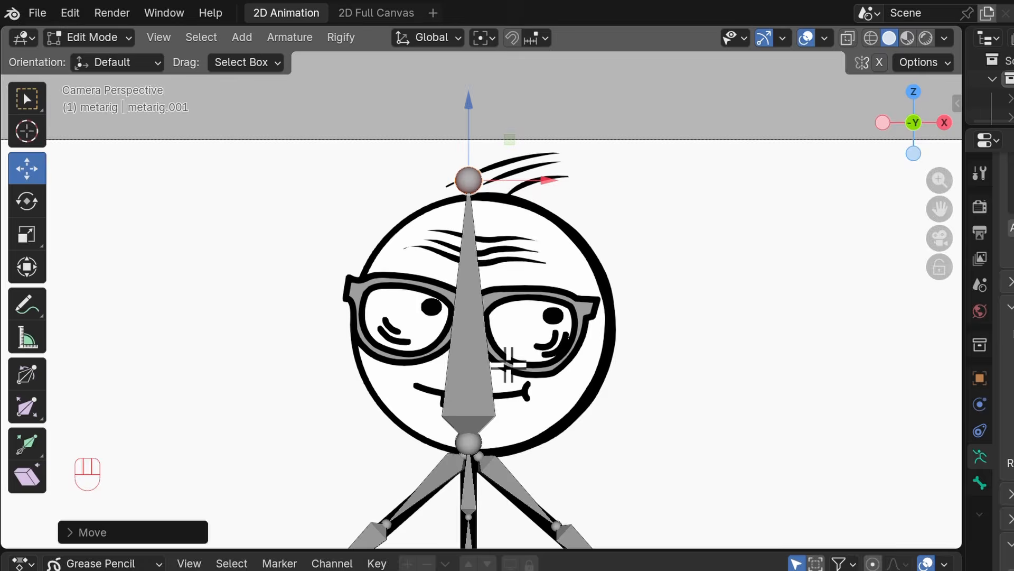
scroll(510, 362, down, 2)
Switch the meta-rig to Pose Mode and open the head bone's Rigify type settings.
key(ctrl+Tab)
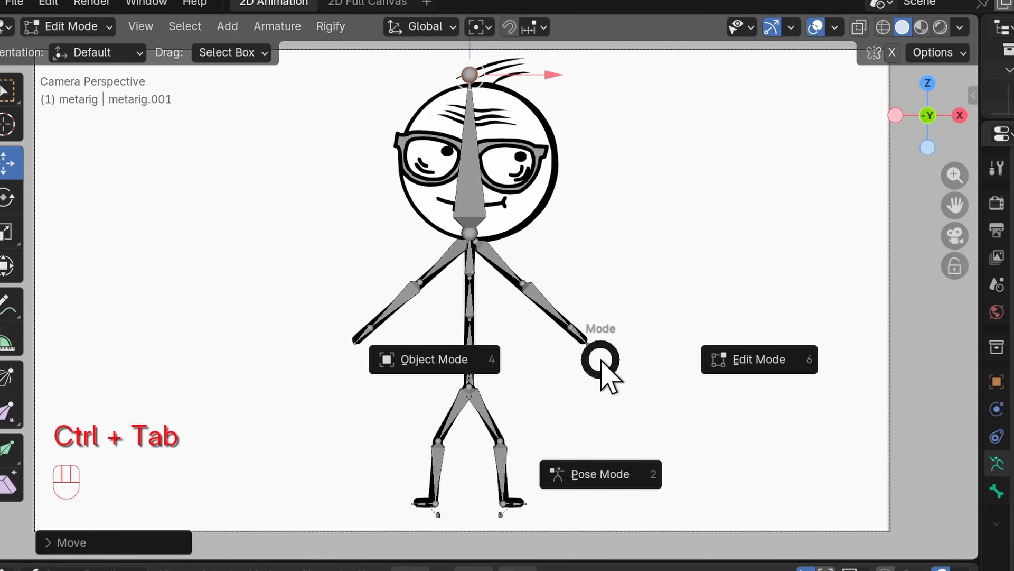
click(592, 487)
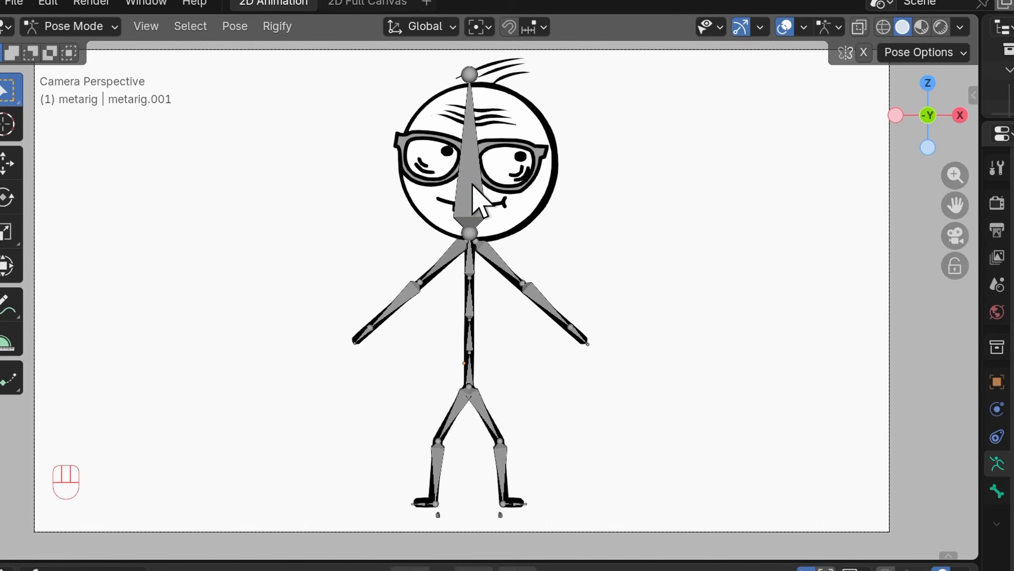
scroll(893, 374, down, 4)
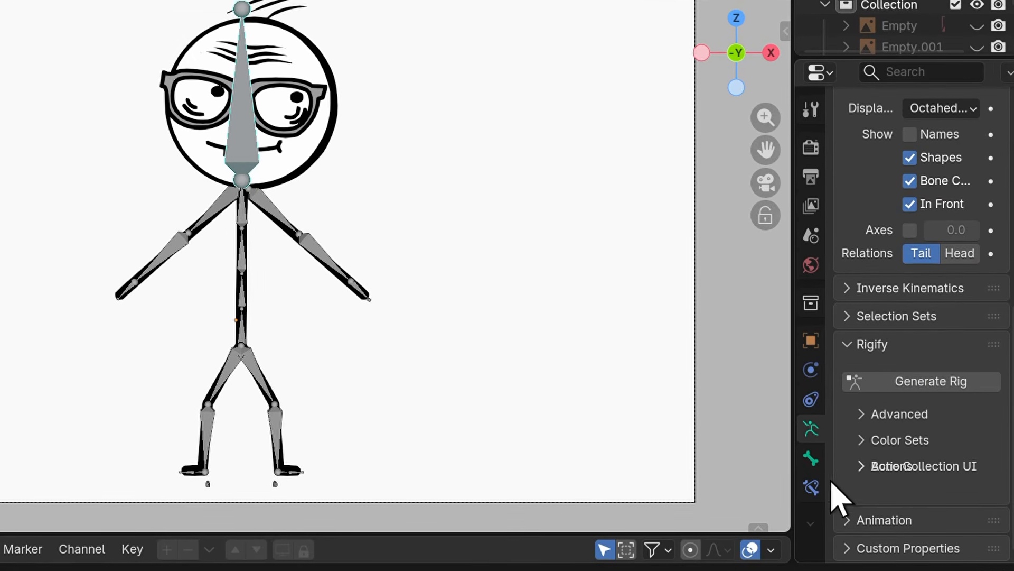
click(812, 465)
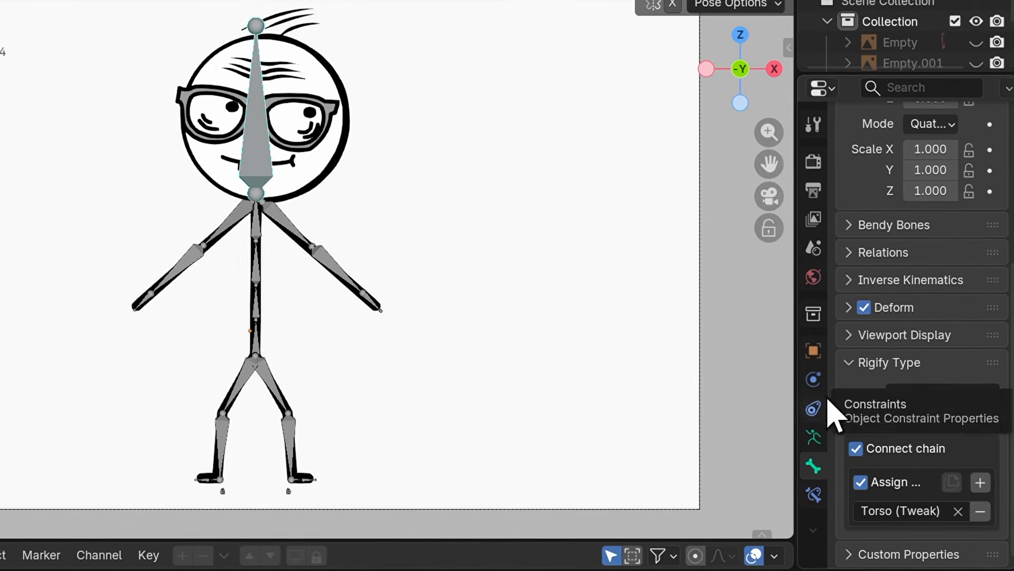
drag(795, 384, 741, 380)
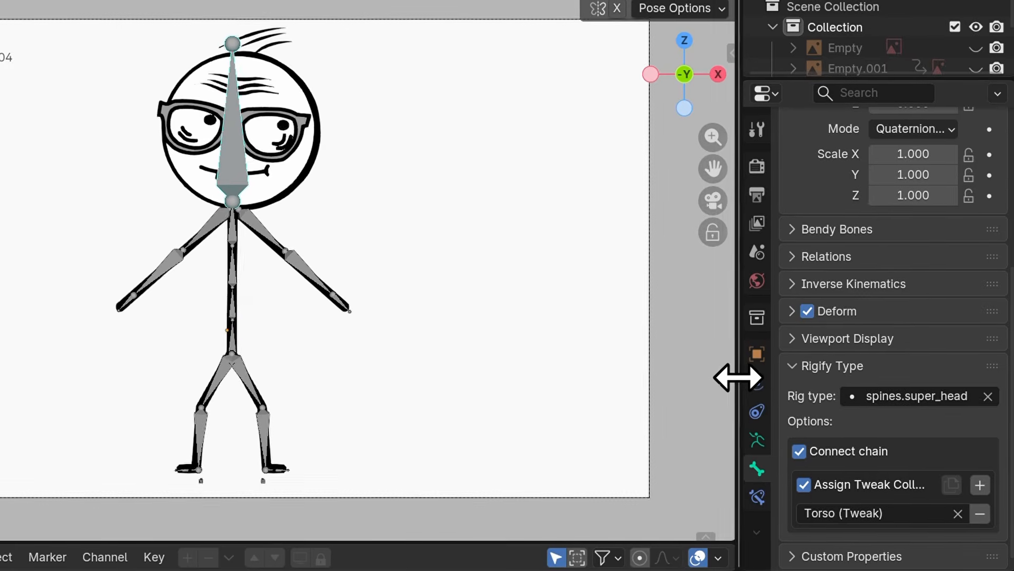
Replace the head bone's Rigify rig type with basic.super_copy.
click(987, 397)
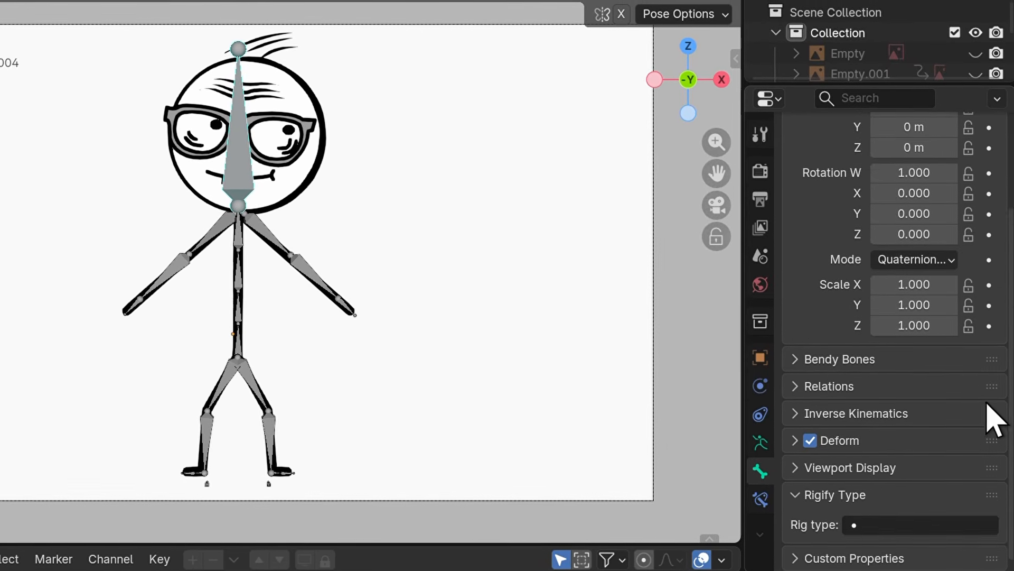
click(928, 525)
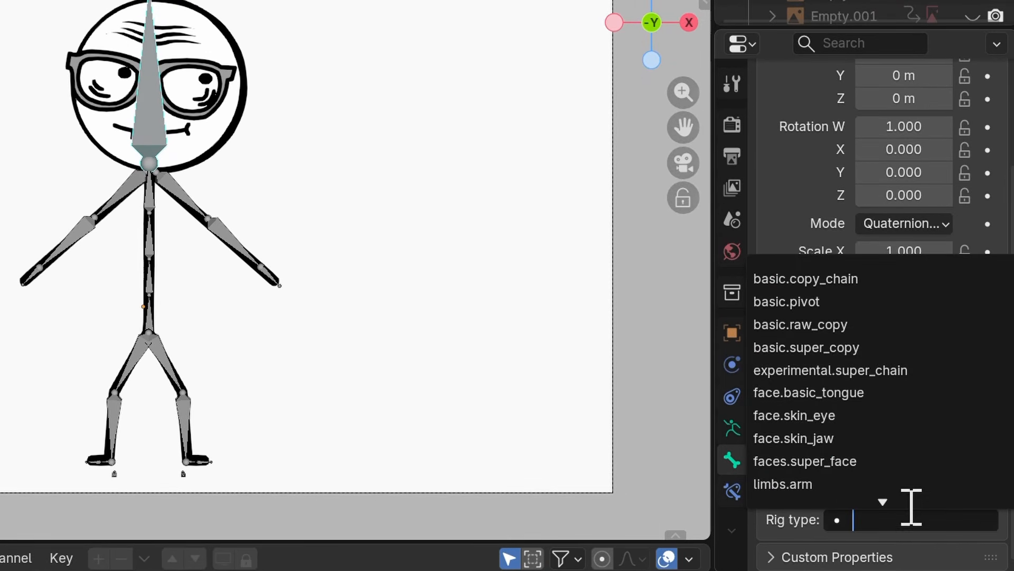
click(859, 347)
scroll(861, 370, down, 5)
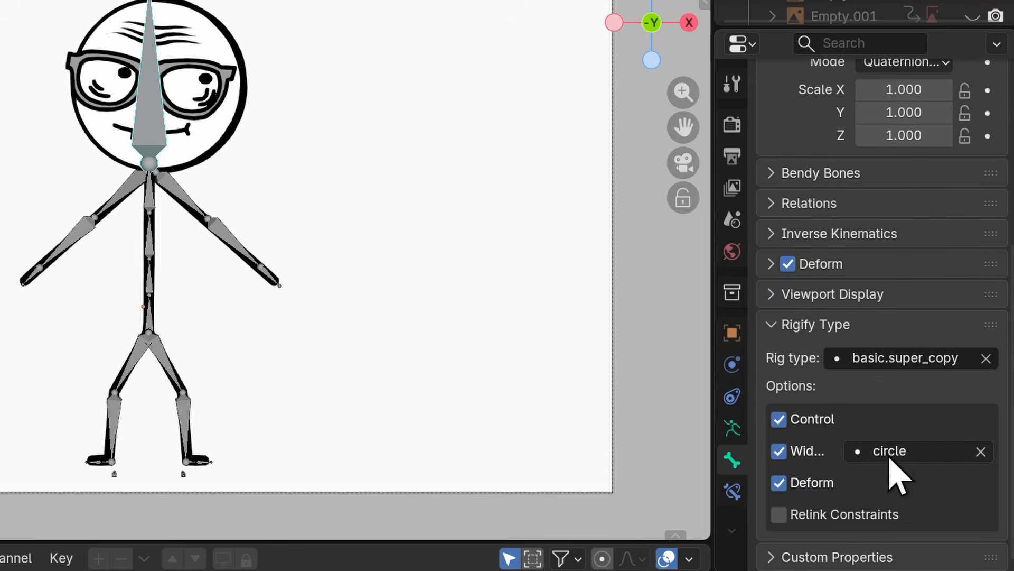
Change the head bone's Rigify widget type to bone.
click(981, 452)
click(967, 449)
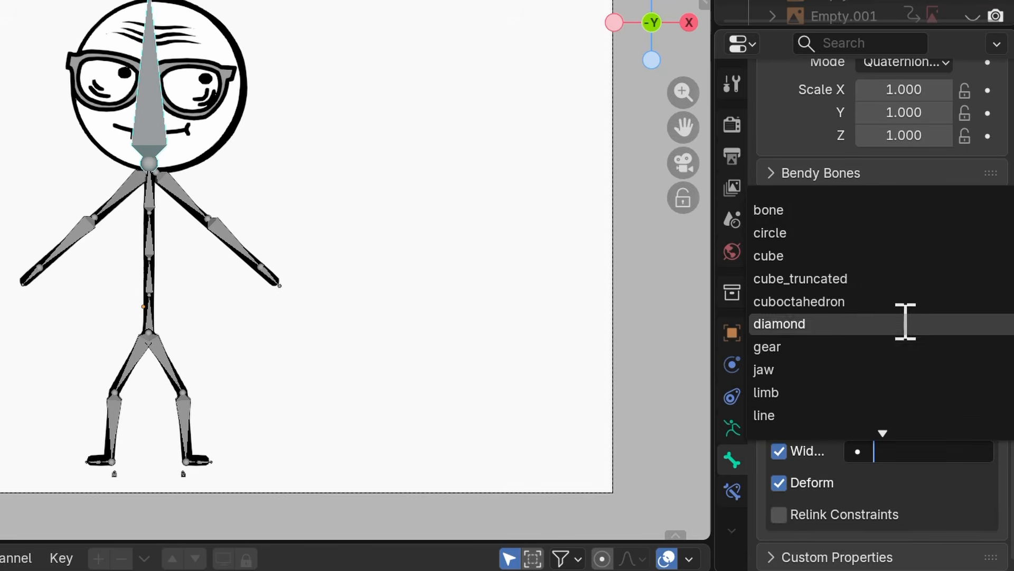
click(855, 214)
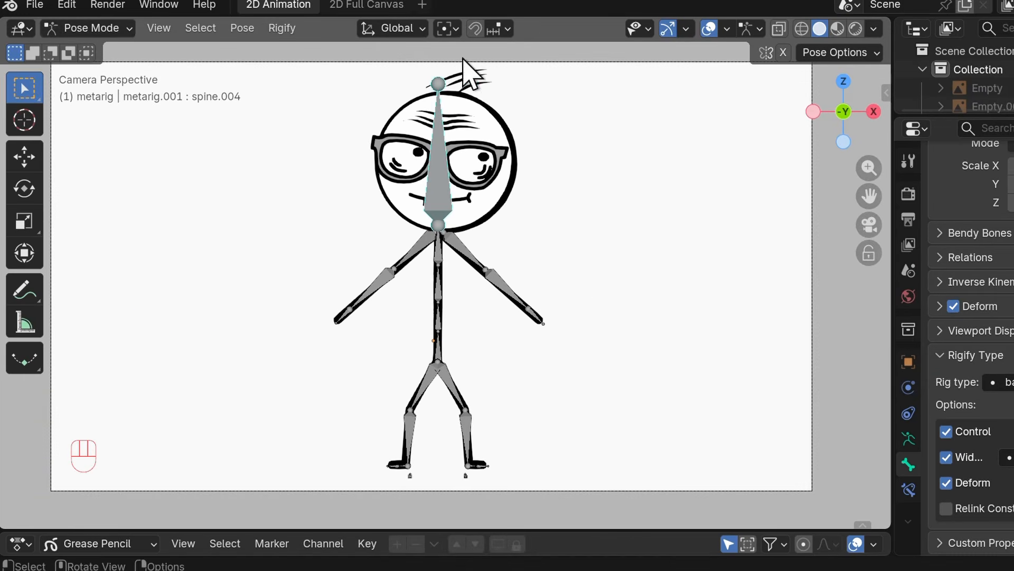
In Edit Mode, duplicate the meta-rig's head bone beside the left side of the drawn head and scale the copy to about half size.
click(124, 29)
click(98, 69)
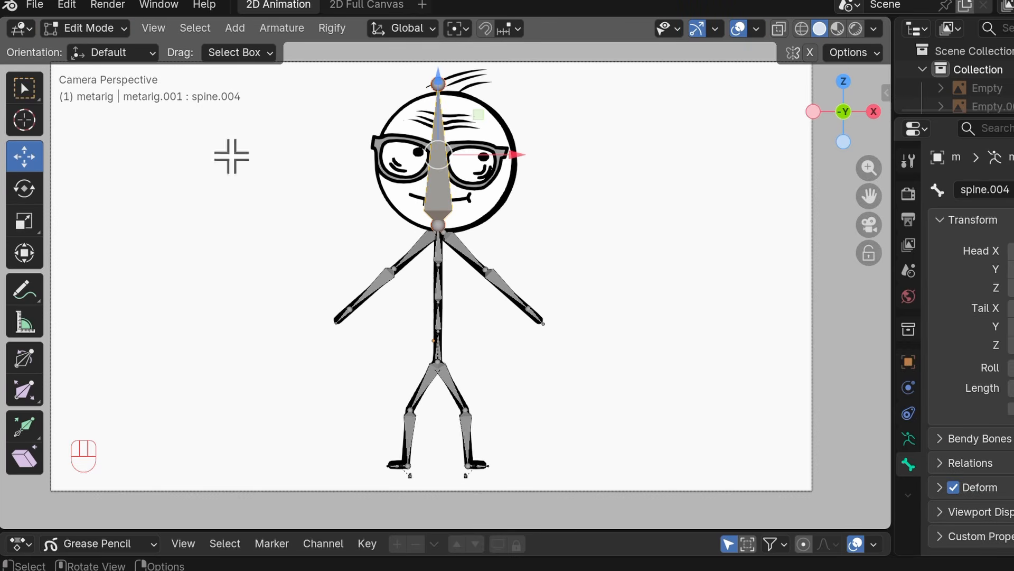
shift+middle_drag(501, 267, 536, 312)
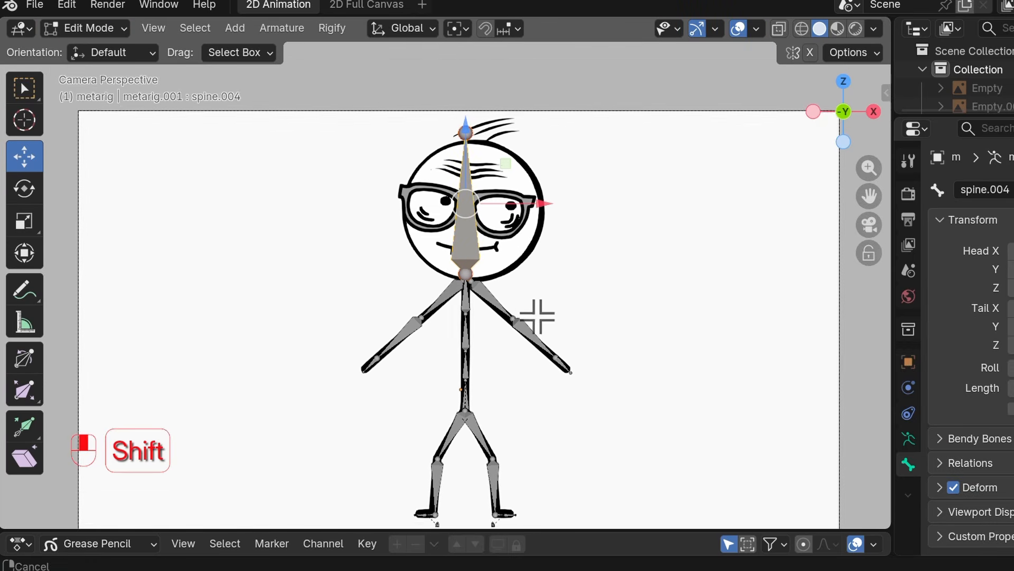
key(shift+d)
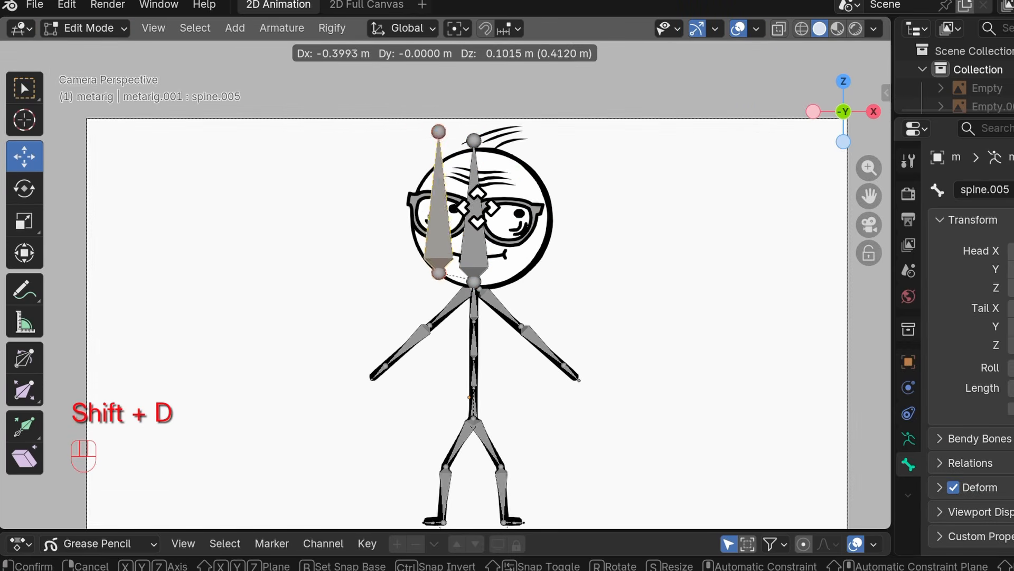
click(353, 181)
key(s)
click(395, 221)
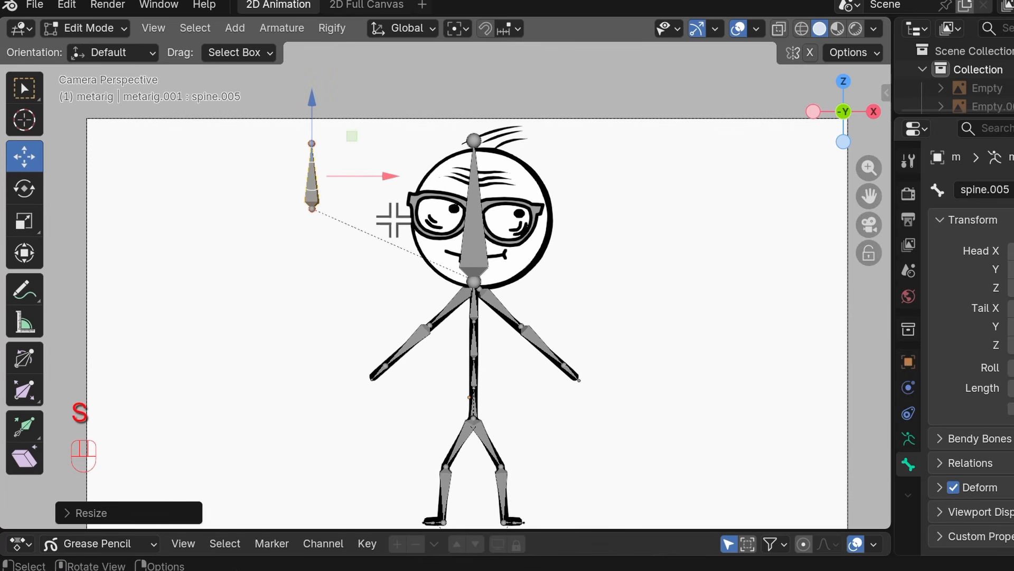
Duplicate the small bone twice, stacking the copies below it in a vertical column beside the figure.
key(shift+d)
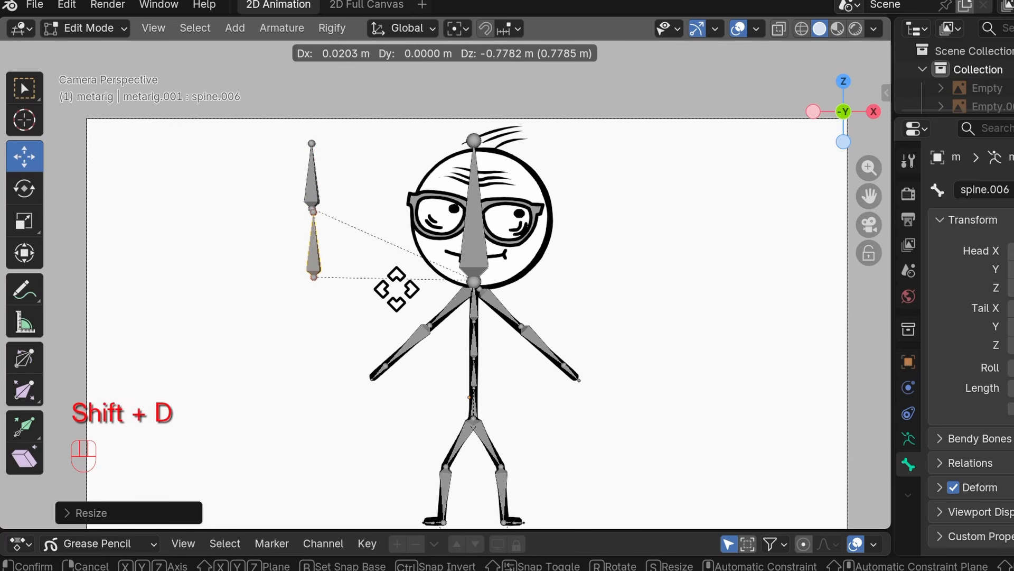
click(395, 299)
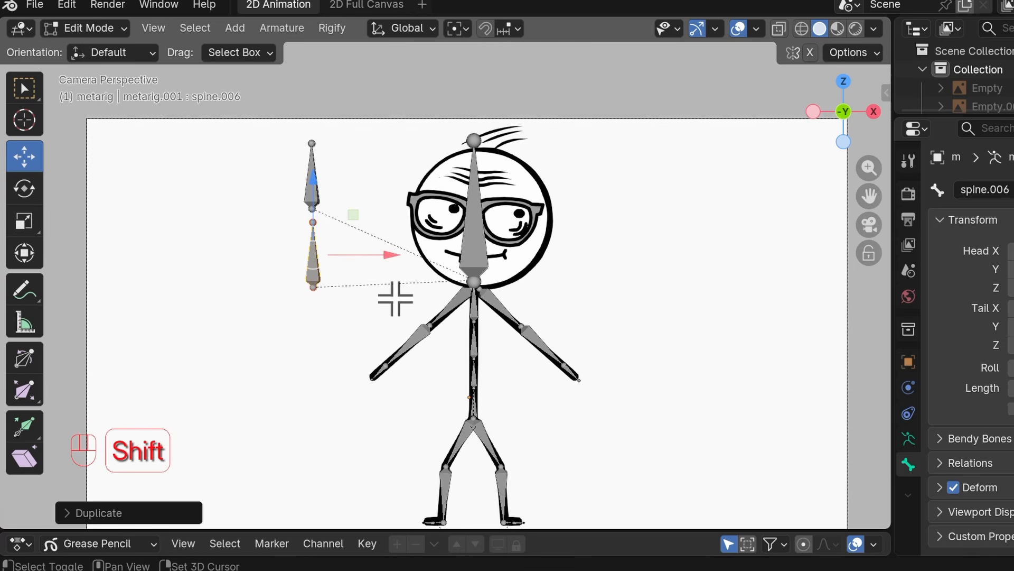
key(shift+d)
key(g)
key(z)
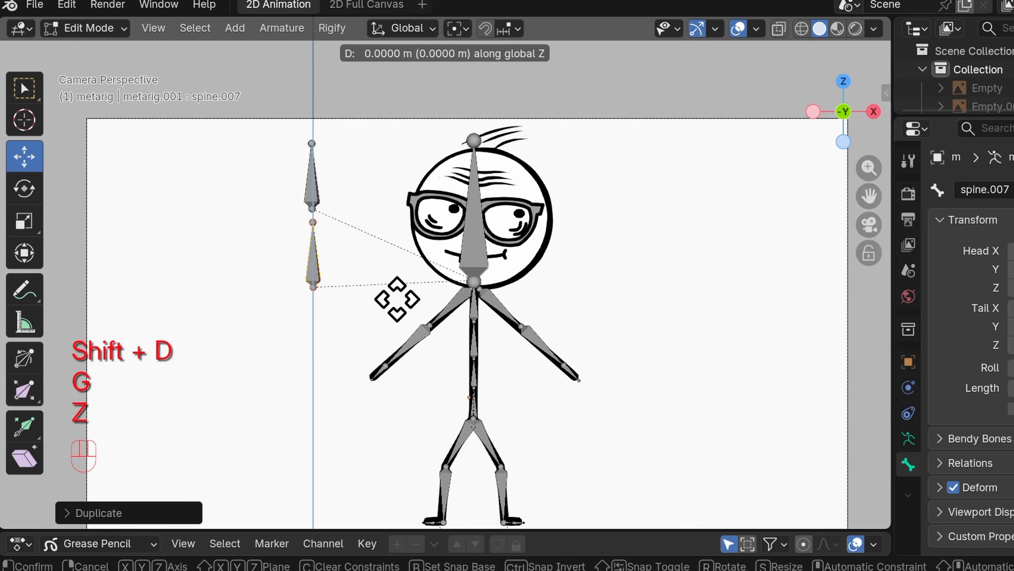
click(411, 374)
Duplicate the lowest small bone and place a smaller copy to the right of the drawn head.
key(shift+d)
key(g)
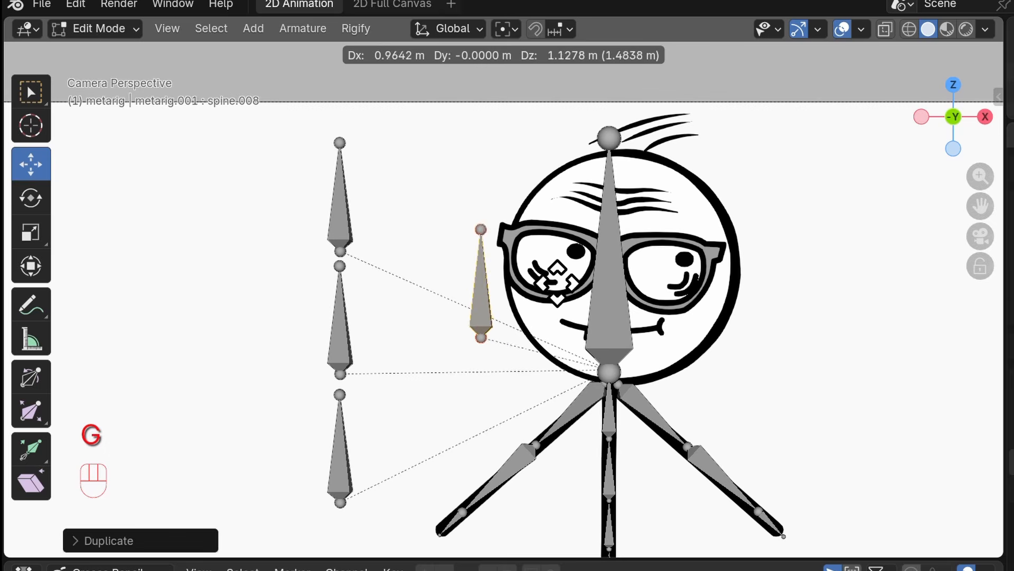
click(898, 240)
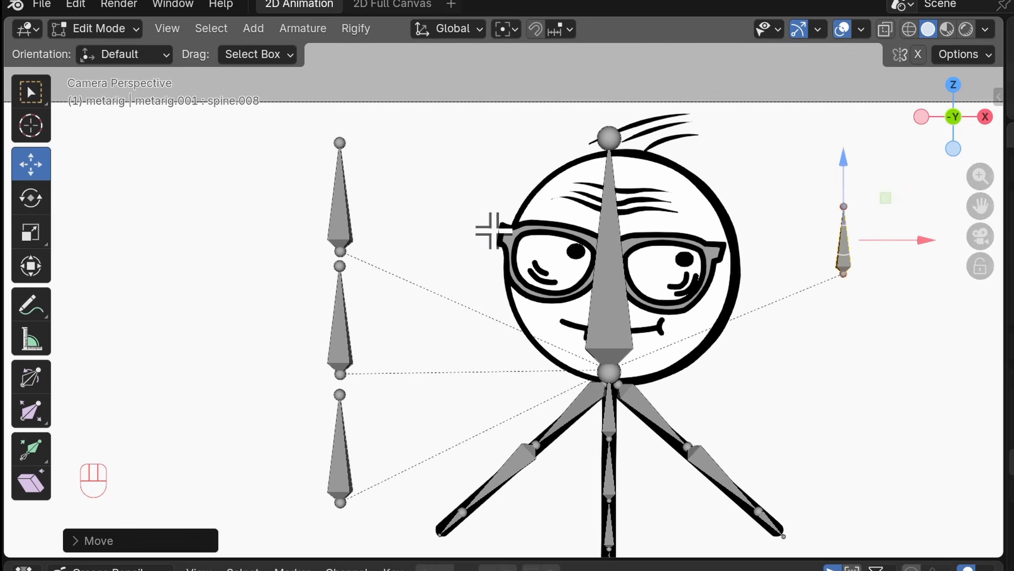
Rename the top bone in the column left of the head as Eye.SWI.
click(353, 216)
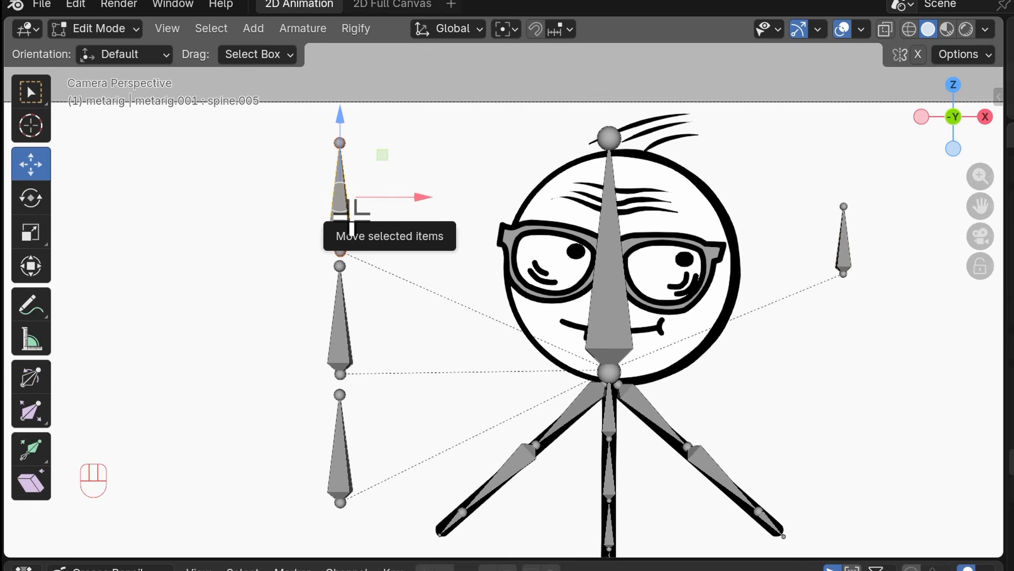
key(F2)
key(BackSpace)
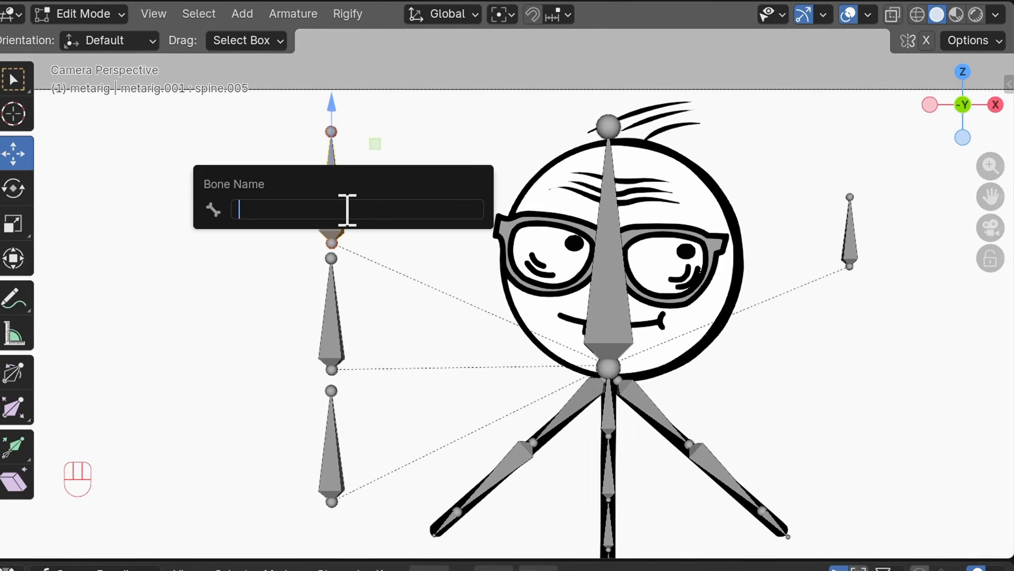
text(Eye.SWI)
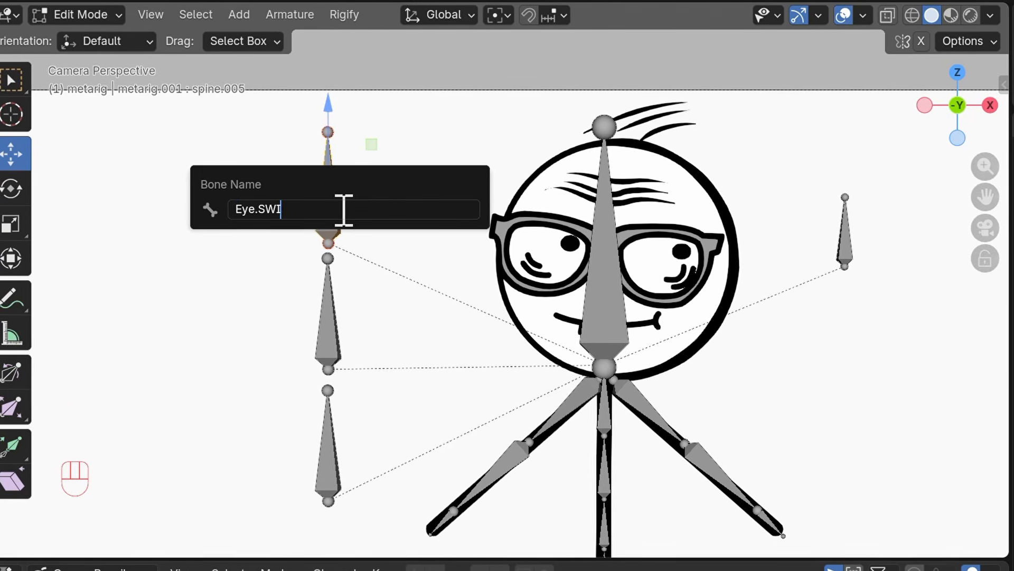
key(Return)
Rename the middle bone in the column as Mouth.SWI.
click(338, 312)
key(F2)
text(Mouth.SWI)
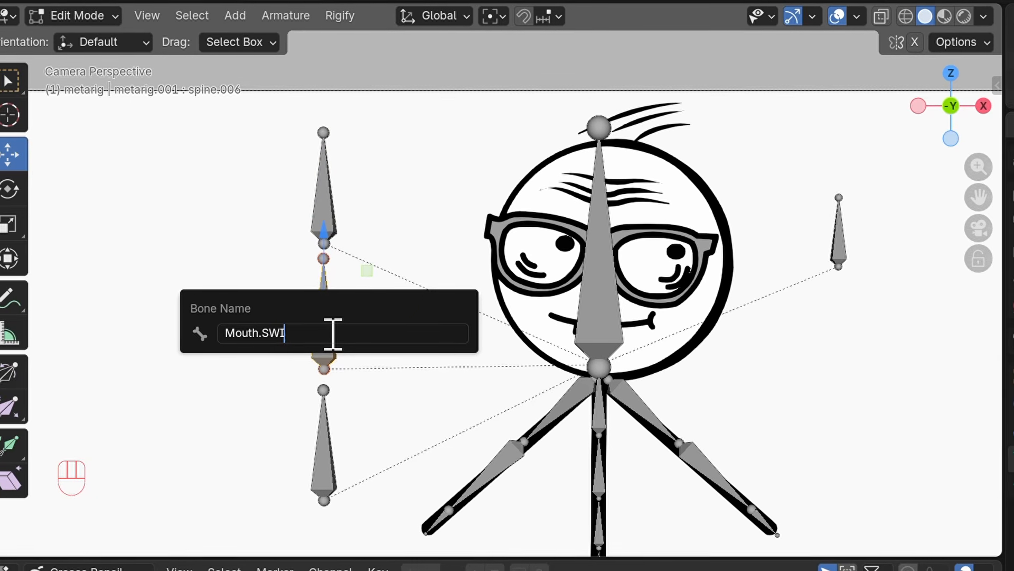
key(Return)
Rename the bottom bone in the column as Hand.SWITCH.
click(324, 478)
key(F2)
text(Hand.SWITCH)
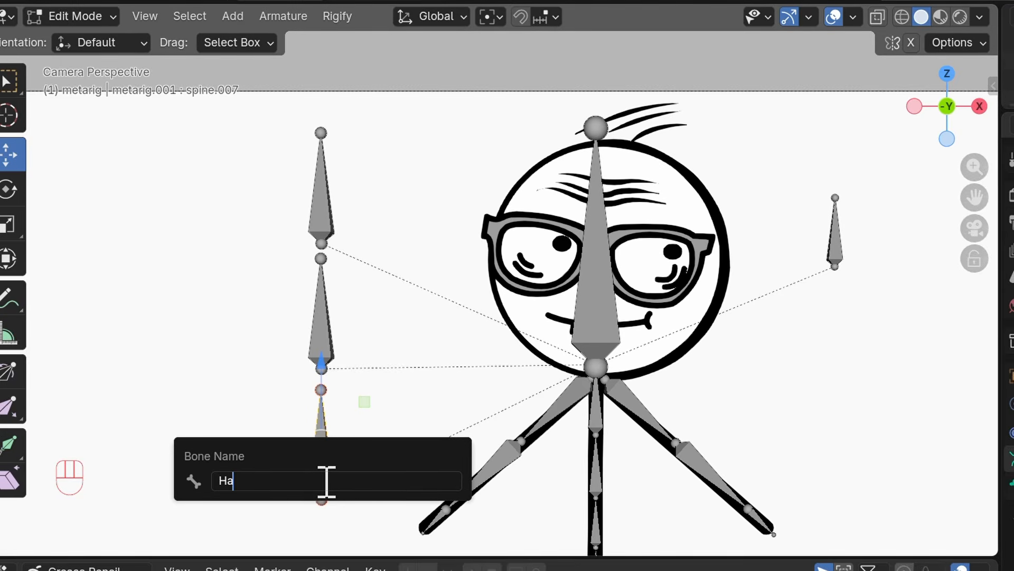
key(Return)
Rename the small bone right of the head as Pupil and return the meta-rig to Object Mode.
scroll(476, 475, down, 1)
shift+middle_drag(660, 528, 616, 496)
click(749, 225)
key(F2)
text(P)
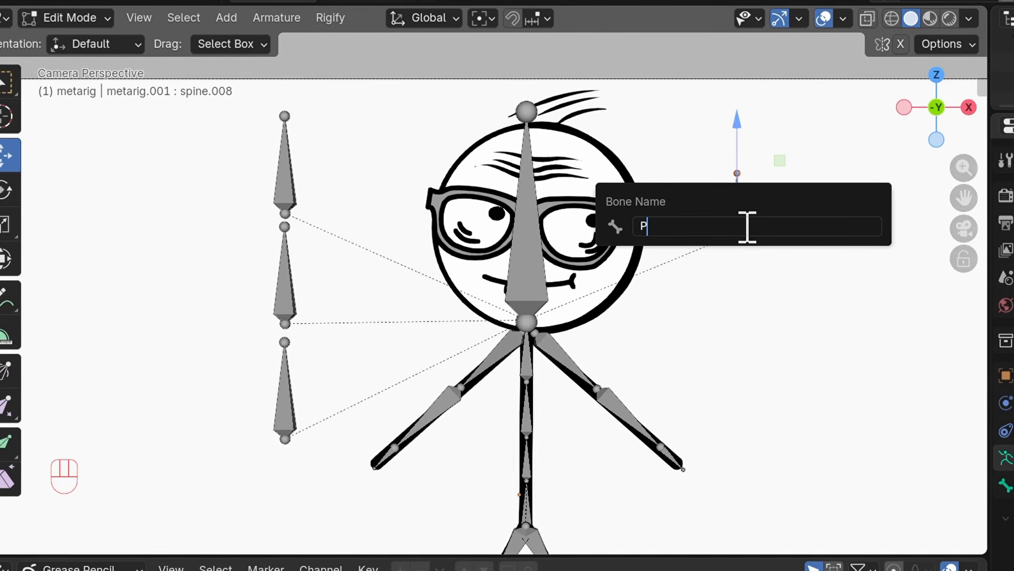
text(upil)
key(Return)
click(95, 18)
click(79, 44)
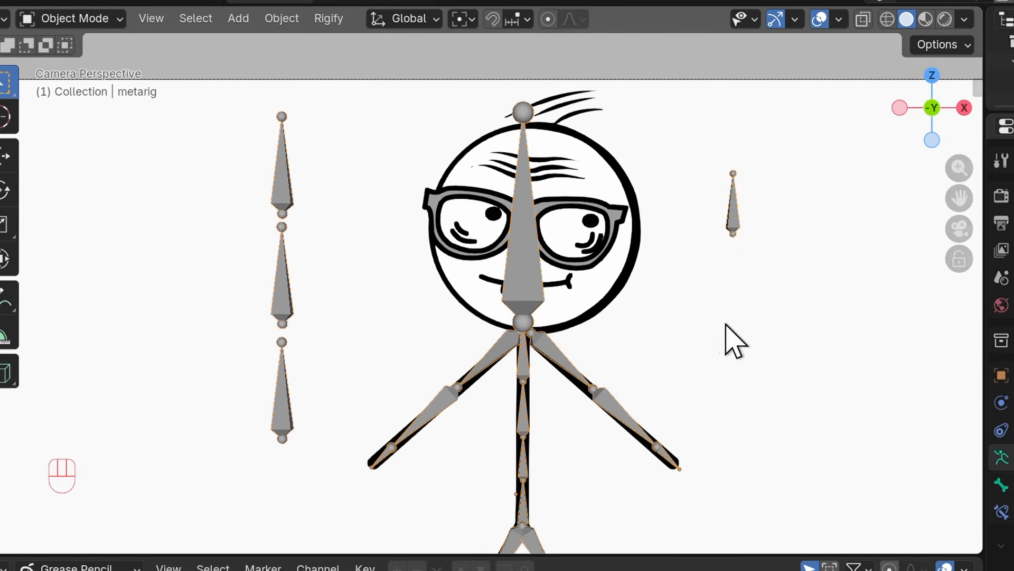
In the meta-rig's Edit Mode, parent the Pupil bone to the head bone.
ctrl+scroll(761, 339, down, 4)
ctrl+scroll(759, 340, up, 4)
key(Tab)
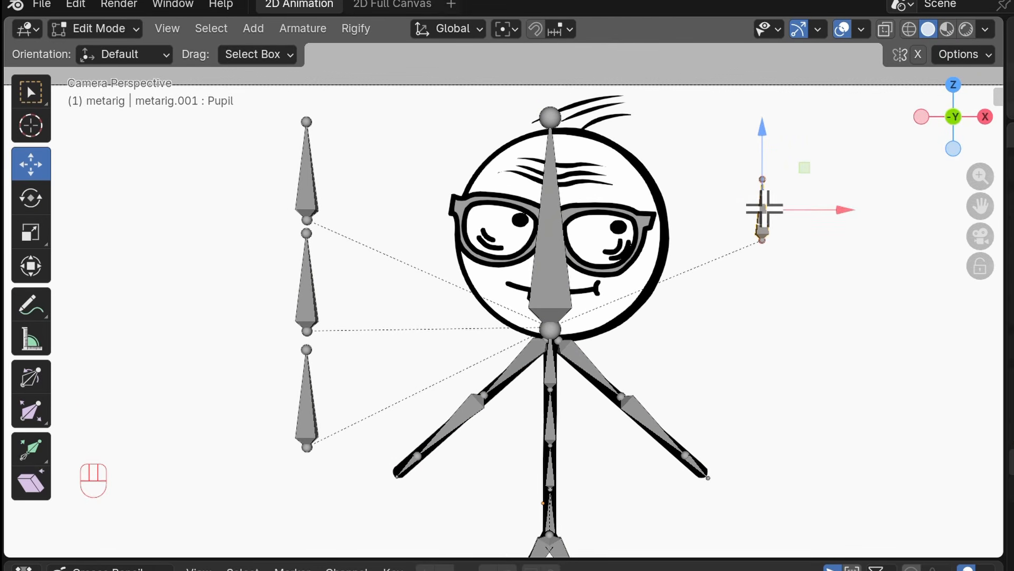
shift+click(545, 214)
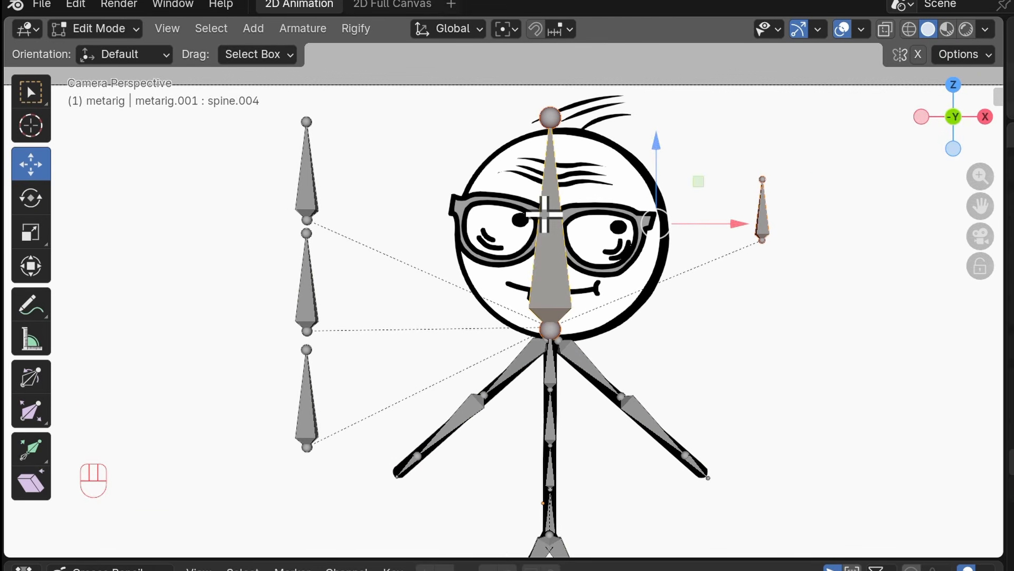
key(ctrl+p)
click(550, 216)
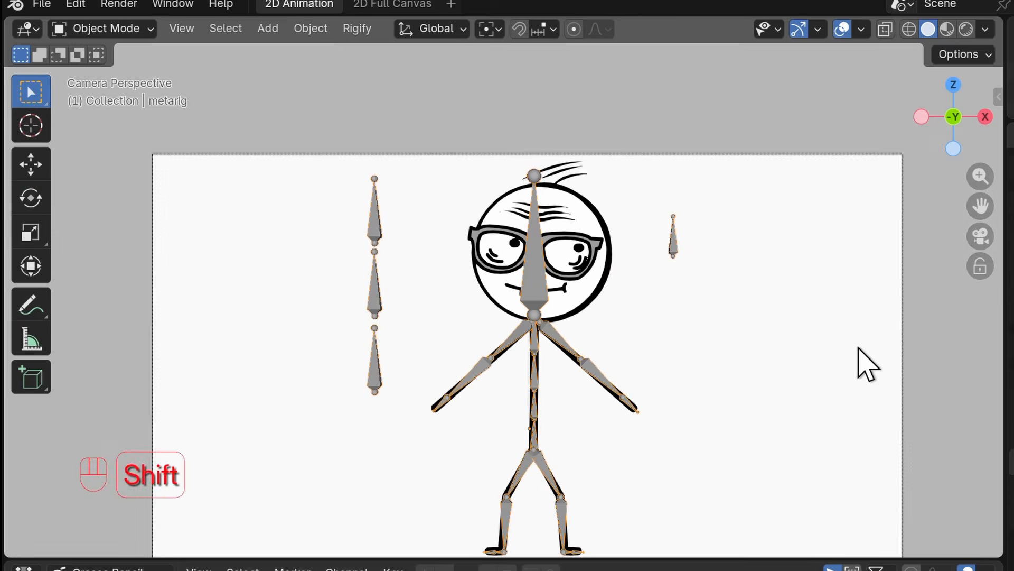
Generate the Rigify control rig from the meta-rig in Object Mode.
shift+scroll(858, 347, down, 3)
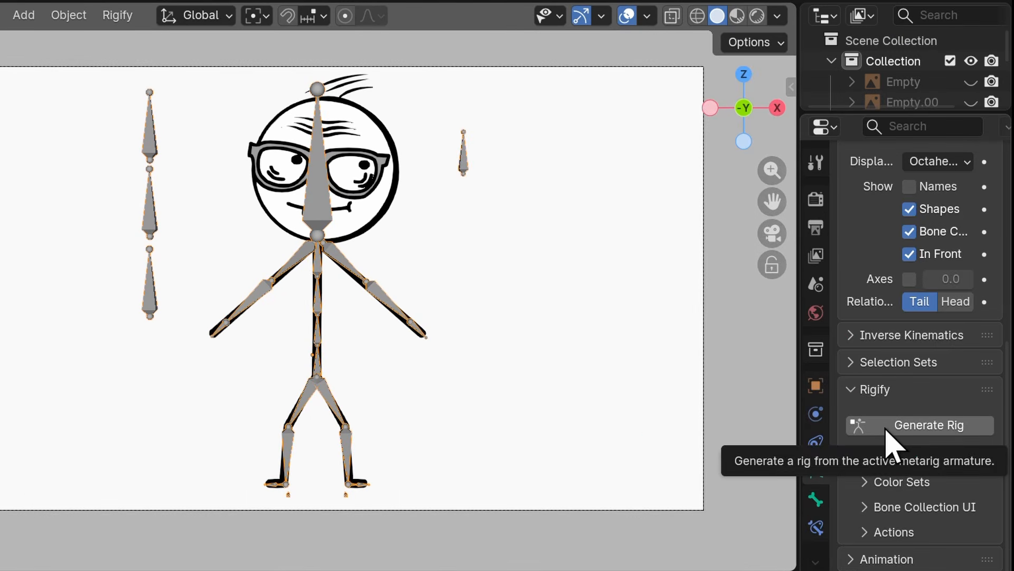
click(886, 426)
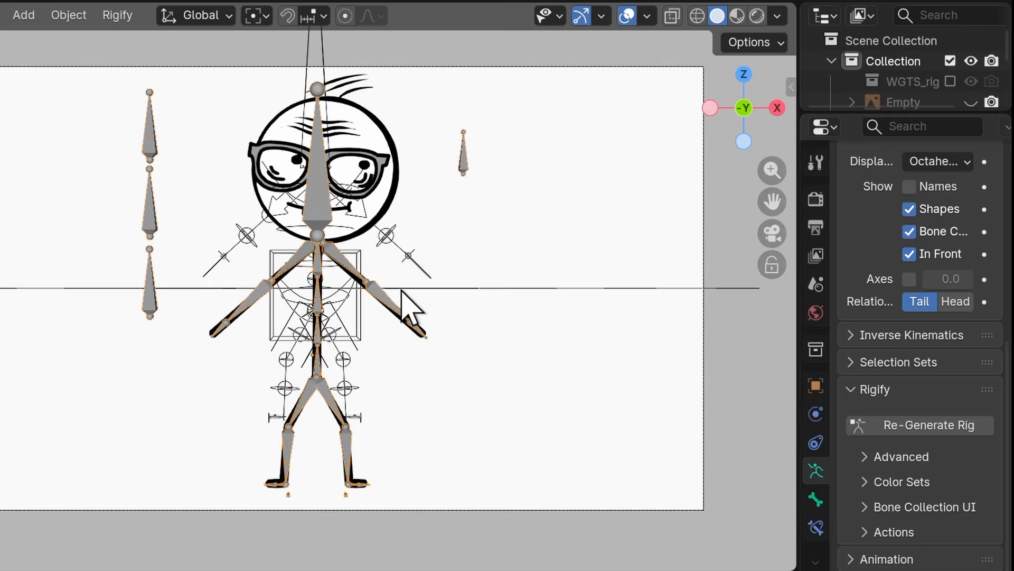
Apply the meta-rig's object transforms and regenerate the rig so its controls line up with the figure.
key(ctrl+a)
click(370, 291)
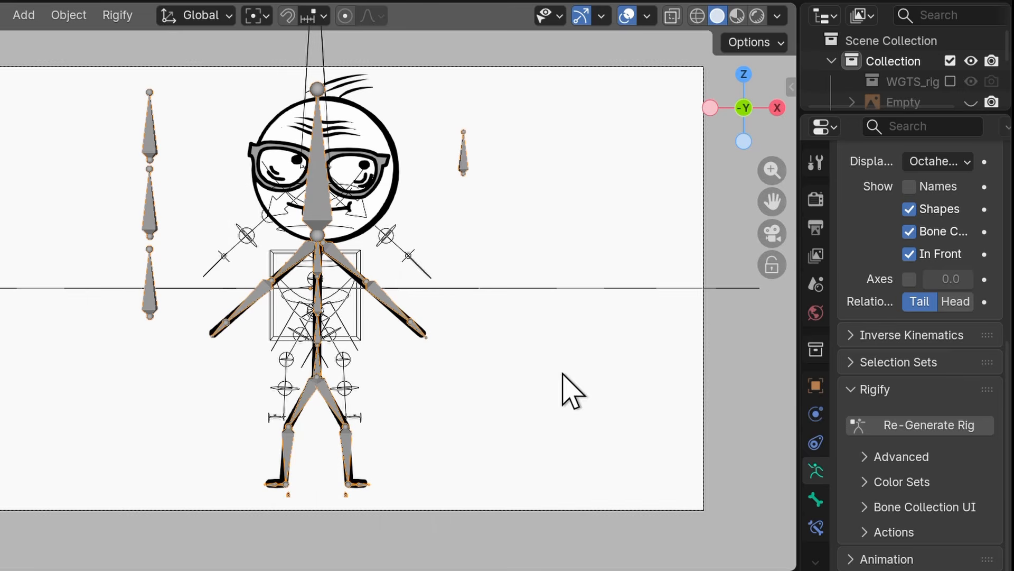
click(898, 425)
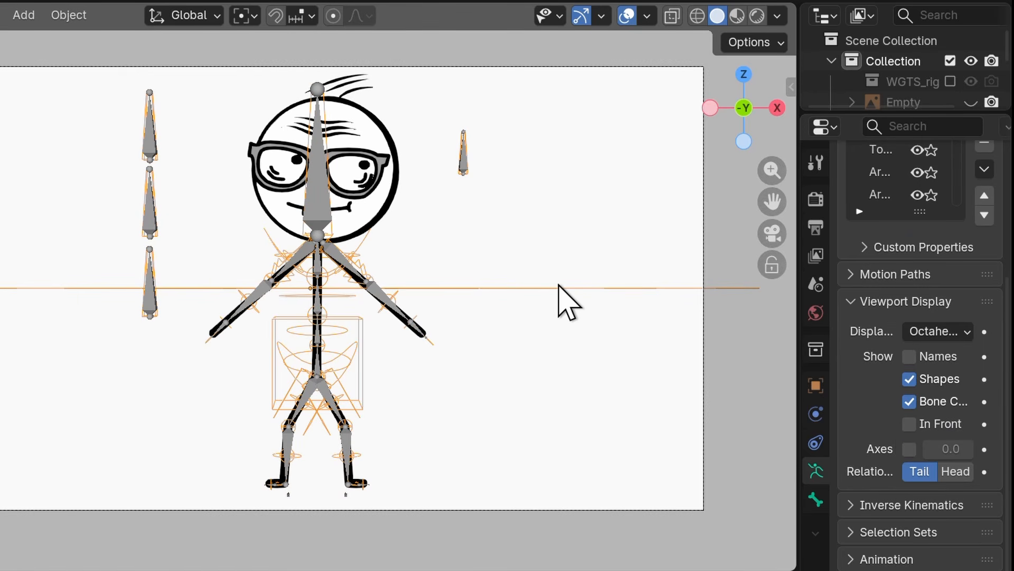
Parent the Grease Pencil stick figure to the generated rig.
scroll(568, 301, up, 3)
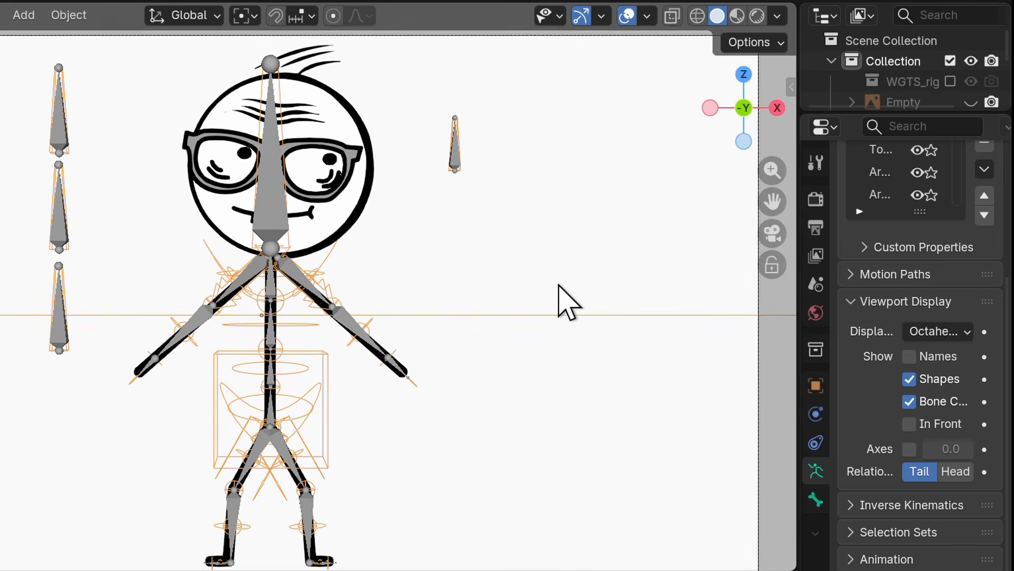
shift+scroll(559, 286, left, 1)
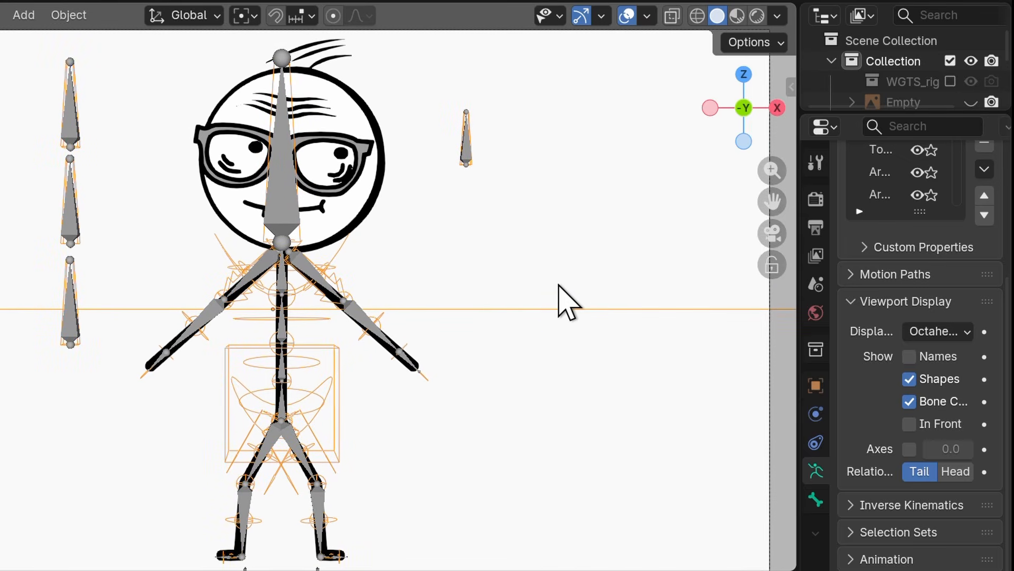
click(469, 154)
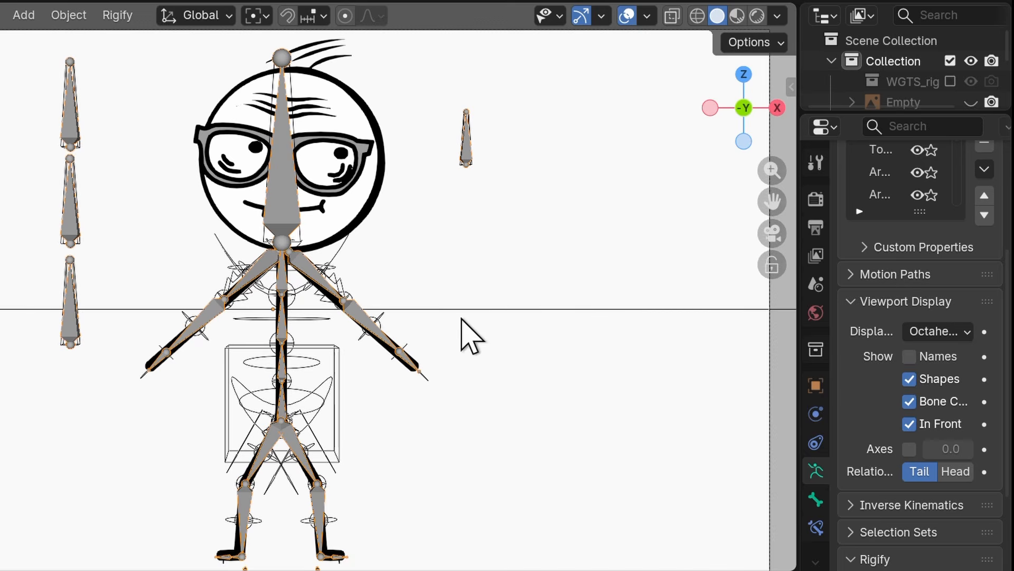
click(381, 109)
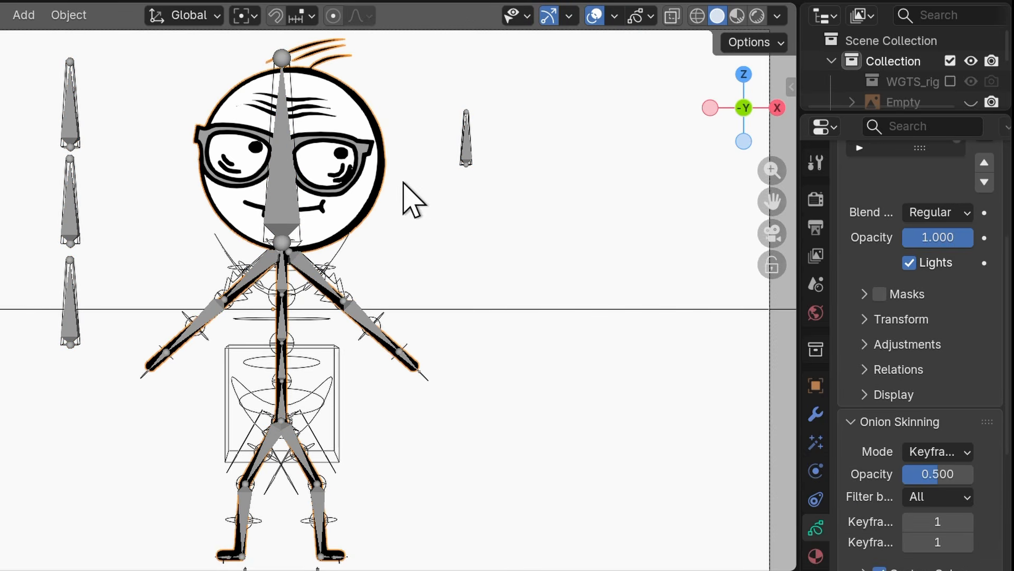
shift+click(476, 309)
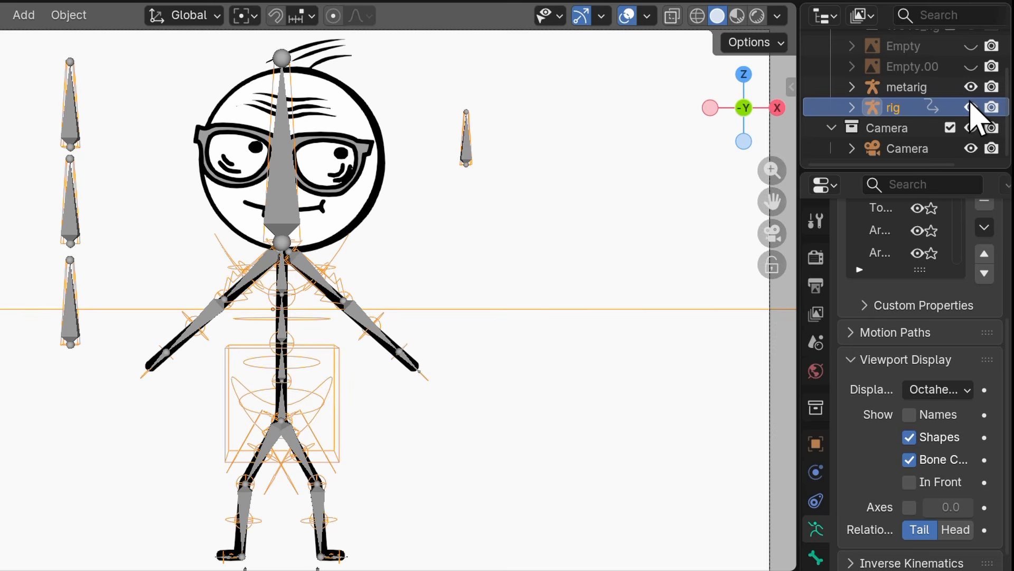
Hide the generated rig and switch the Grease Pencil figure to Weight Paint mode.
click(971, 107)
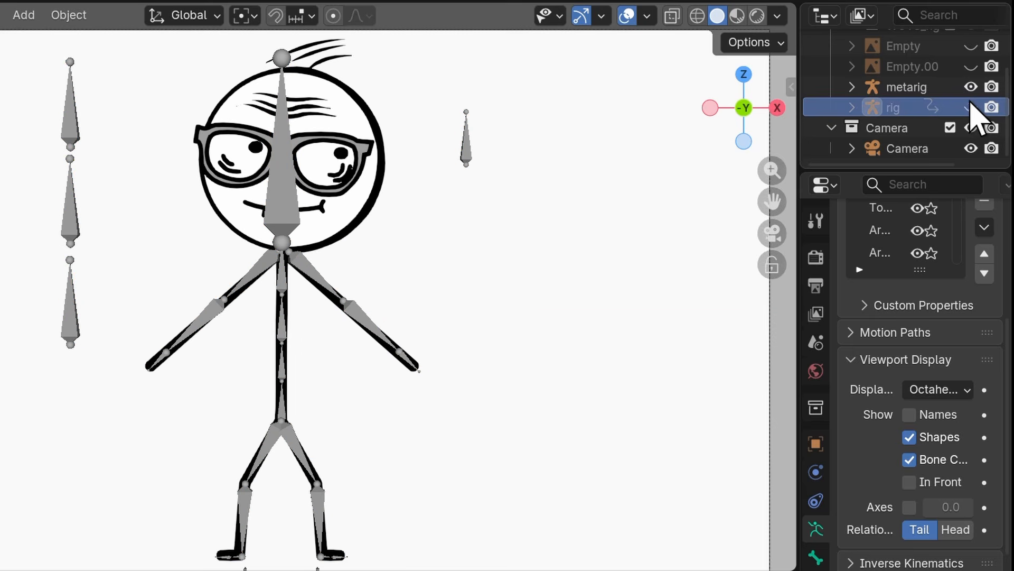
click(349, 195)
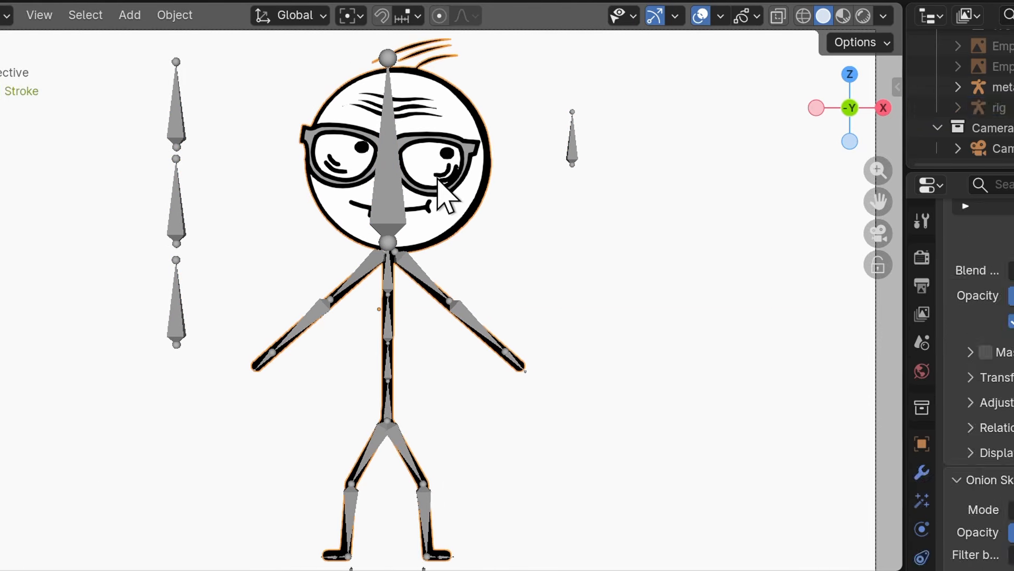
click(115, 21)
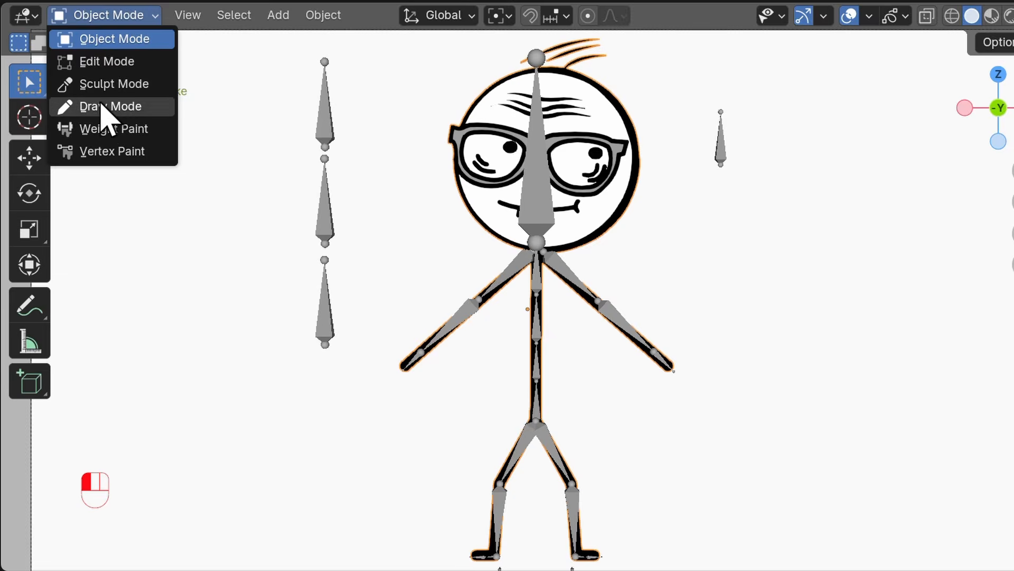
click(108, 130)
ctrl+scroll(639, 164, up, 3)
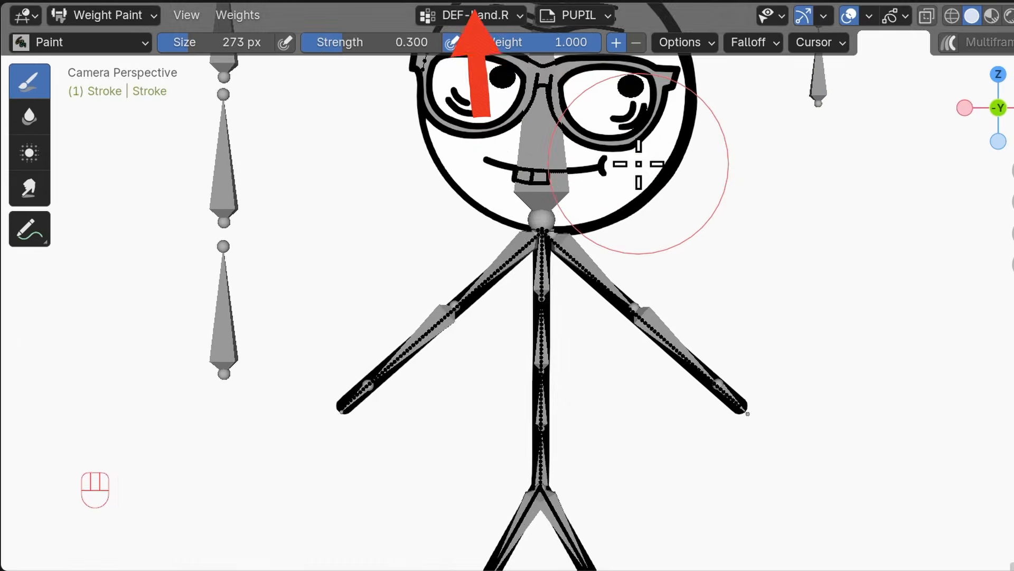
shift+scroll(639, 164, up, 5)
ctrl+scroll(639, 164, up, 2)
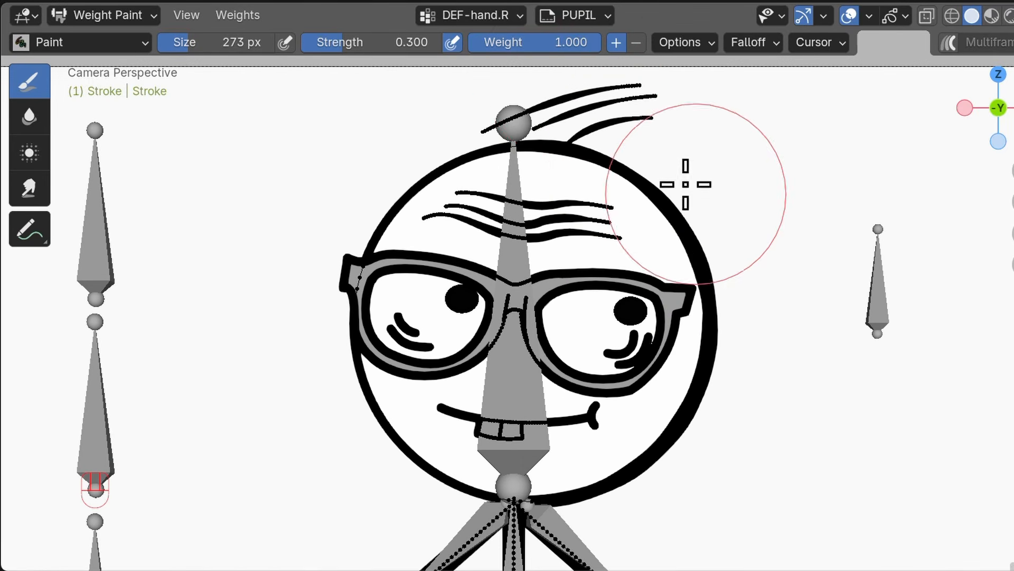
Make DEF-spine.004 the active vertex group and HEAD the active layer, and turn on Autolock Inactive Layers.
click(505, 22)
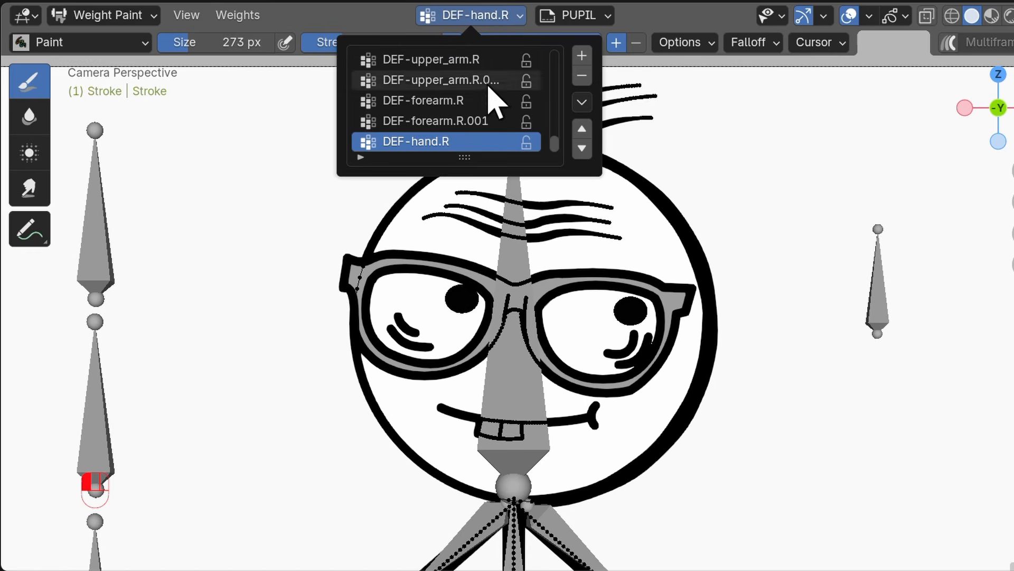
scroll(492, 124, up, 4)
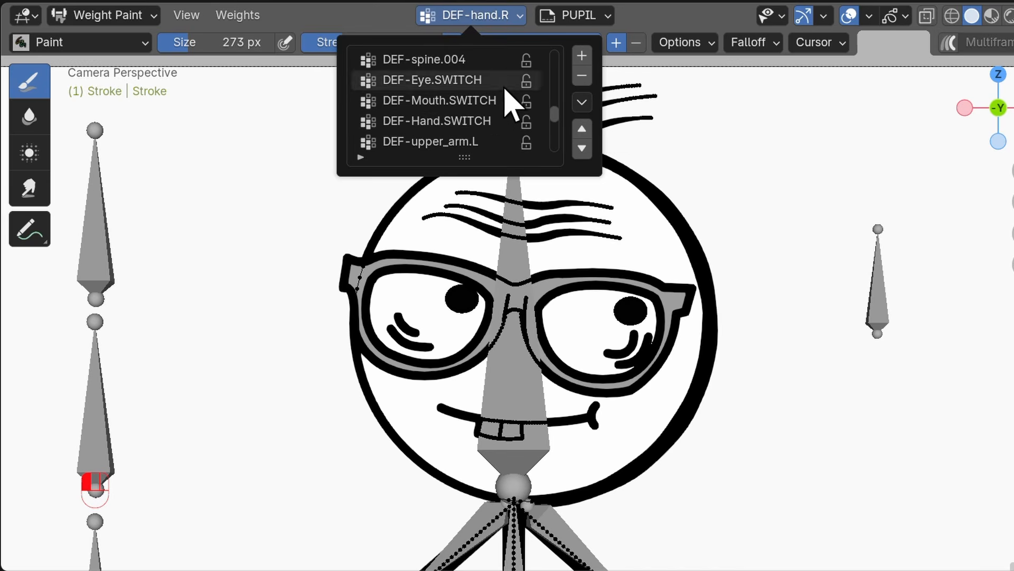
click(492, 60)
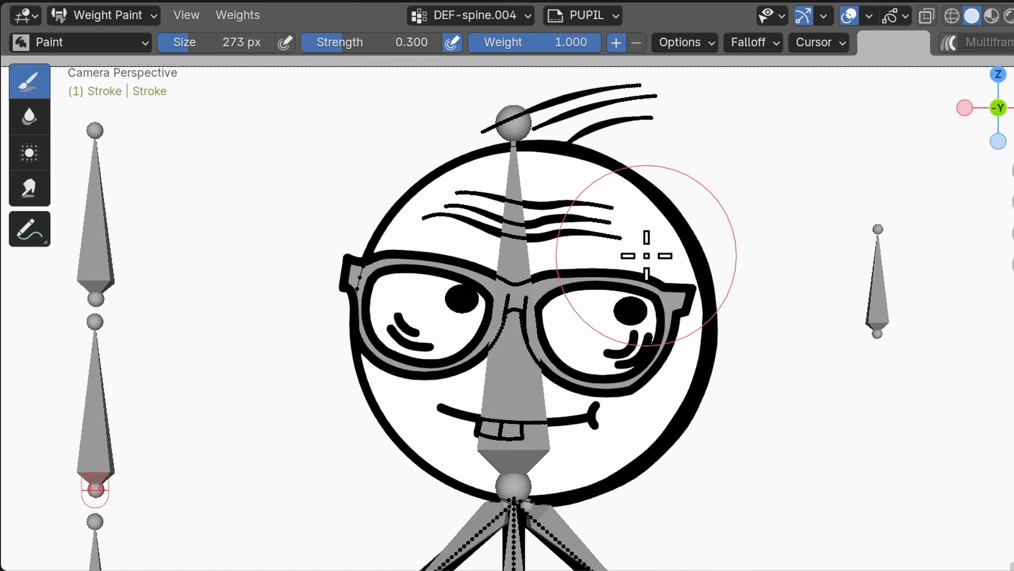
click(608, 17)
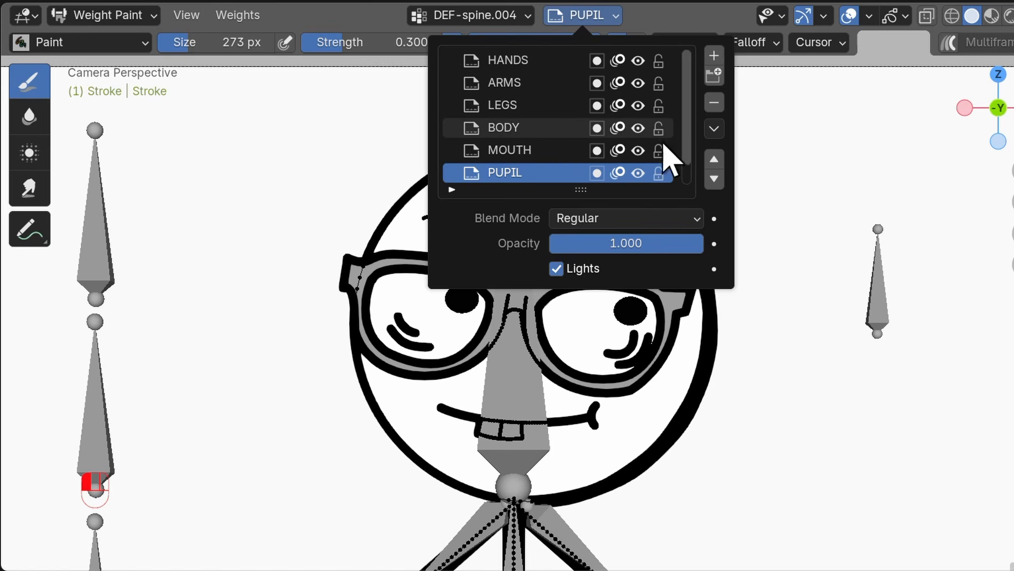
drag(690, 132, 691, 192)
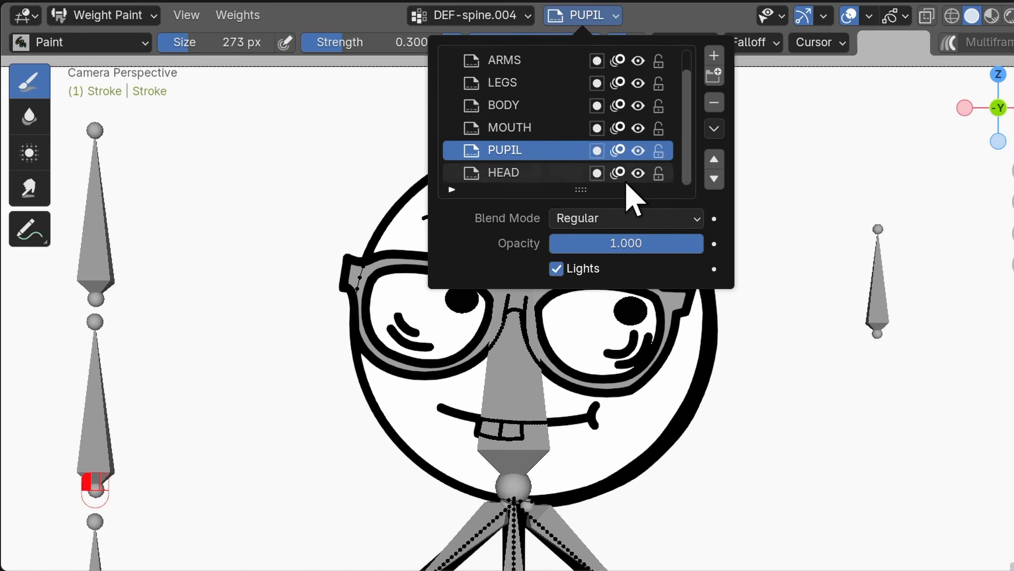
click(562, 171)
click(714, 129)
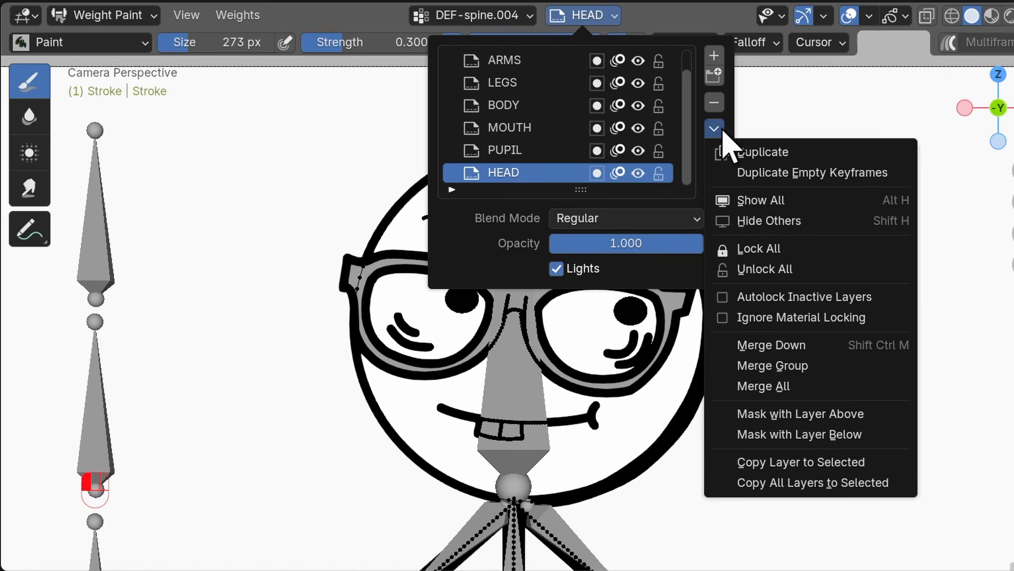
click(725, 299)
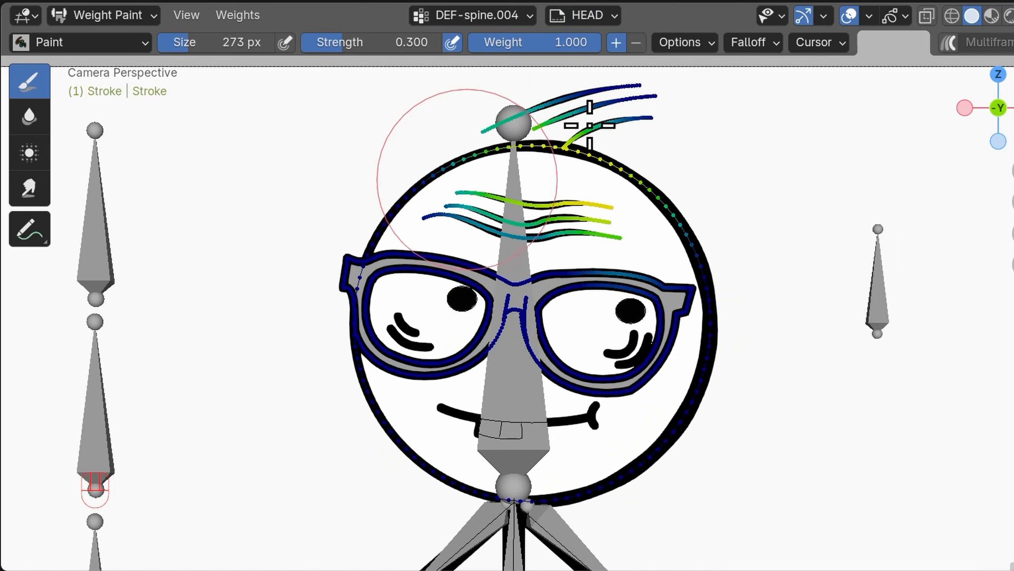
Set the brush strength to 1.000 and paint full DEF-spine.004 weight over the head outline, hair, forehead wrinkles and glasses.
mouse_move(550, 143)
mouse_down()
mouse_move(425, 202)
mouse_move(387, 84)
mouse_up()
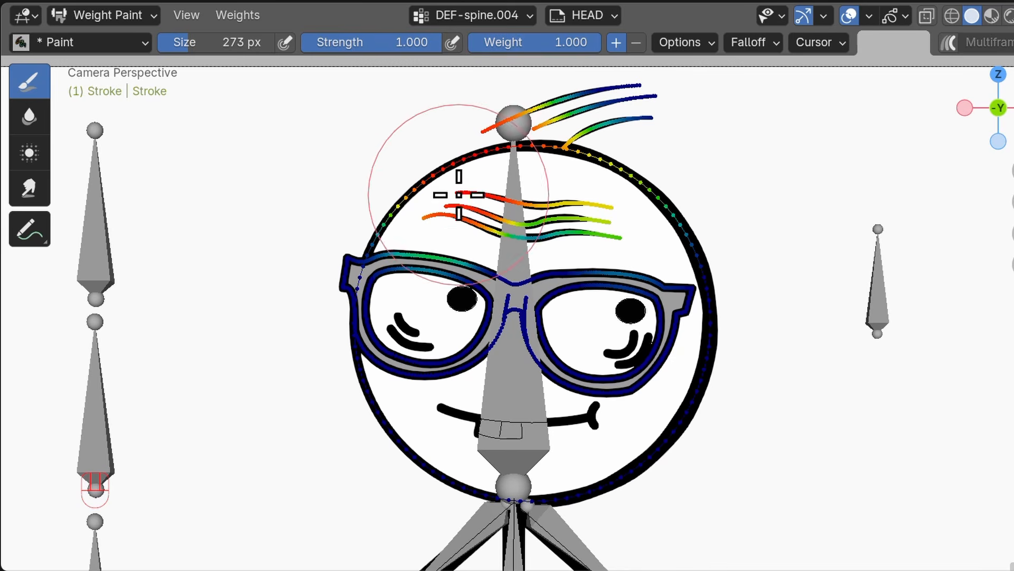
mouse_move(458, 195)
mouse_down()
mouse_move(385, 242)
mouse_move(339, 351)
mouse_move(401, 408)
mouse_move(469, 426)
mouse_move(601, 339)
mouse_move(673, 358)
mouse_move(738, 261)
mouse_up()
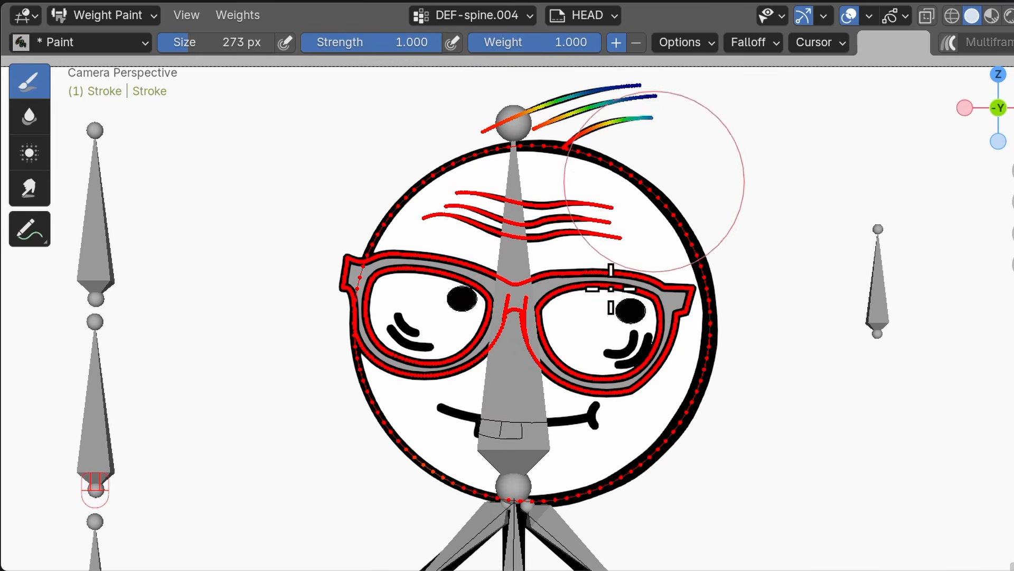
mouse_move(611, 289)
mouse_down()
mouse_move(698, 79)
mouse_move(476, 203)
mouse_up()
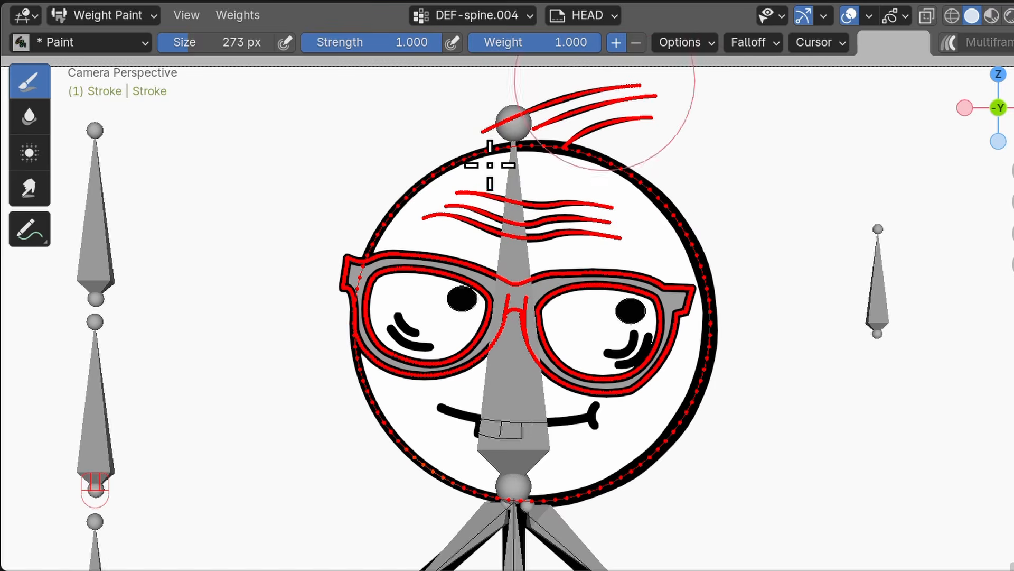
Switch to the MOUTH layer and paint the whole mouth with full DEF-spine.004 weight.
scroll(659, 125, up, 1)
shift+middle_drag(660, 124, 661, 29)
click(600, 13)
scroll(584, 90, down, 1)
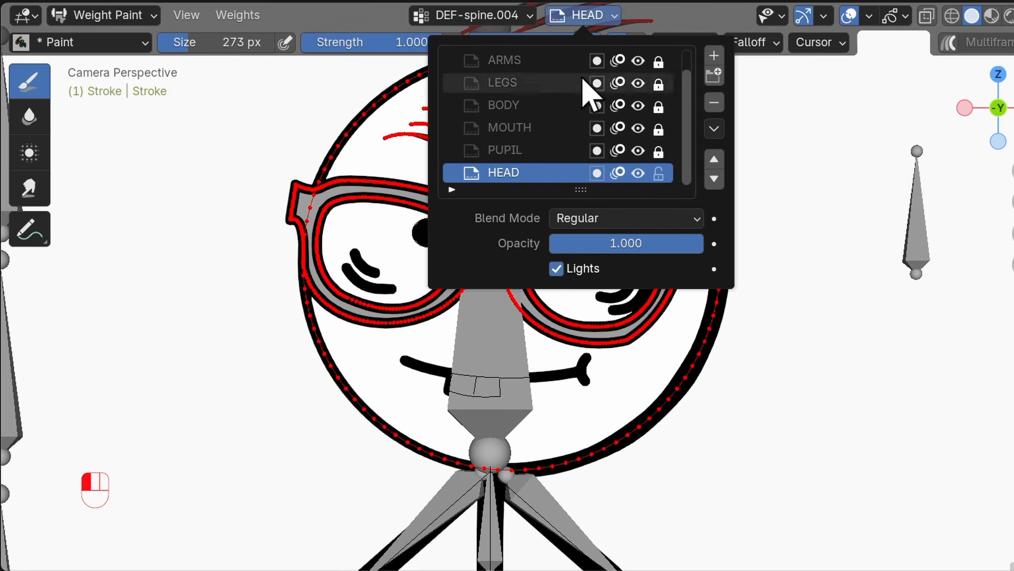
click(560, 132)
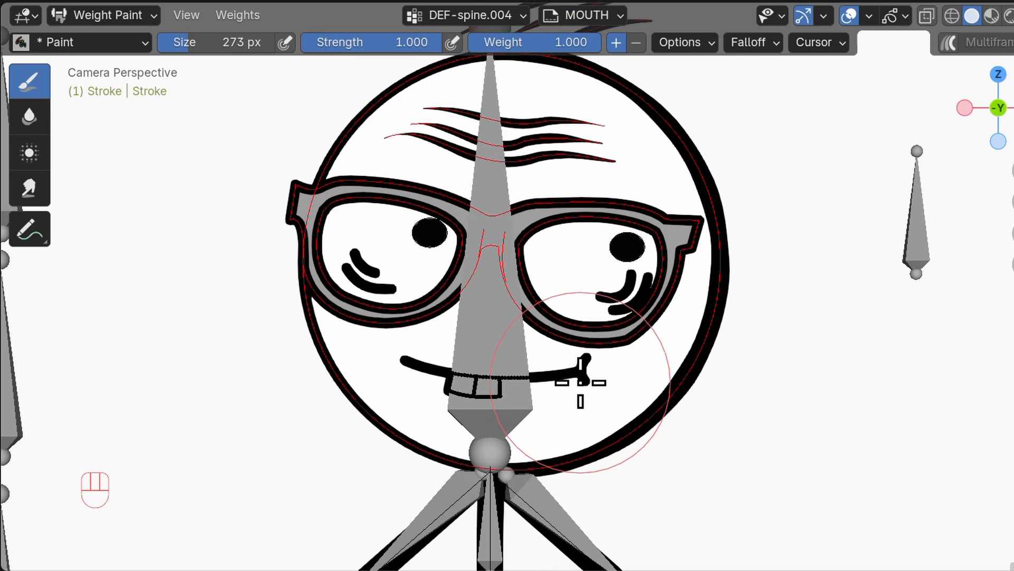
mouse_move(564, 353)
mouse_down()
mouse_move(518, 427)
mouse_move(487, 358)
mouse_move(422, 389)
mouse_move(395, 384)
mouse_up()
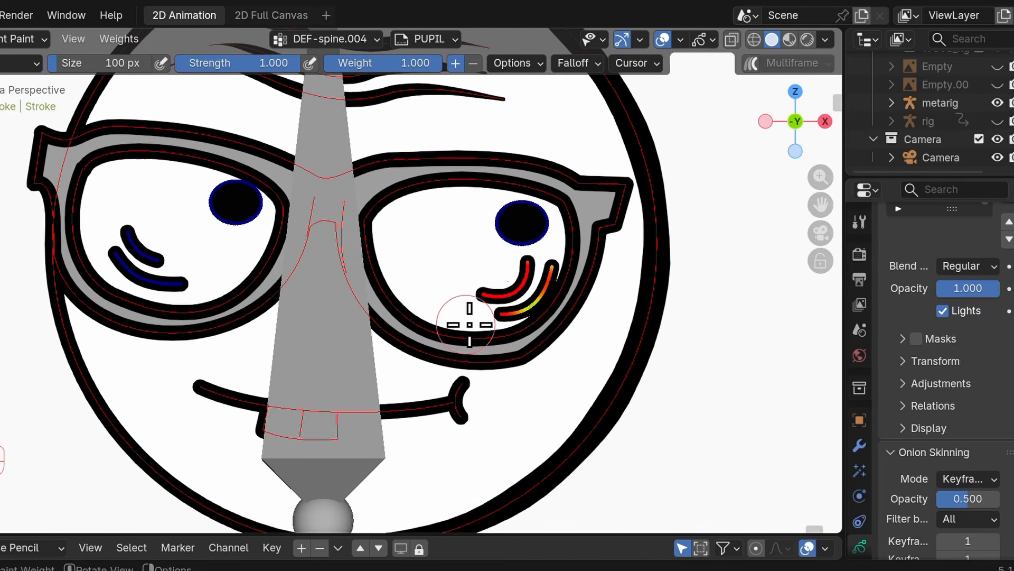
Paint the curved eye strokes under both pupils on the PUPIL layer with full DEF-spine.004 weight, using a 100 px brush.
drag(465, 316, 525, 283)
drag(136, 292, 165, 324)
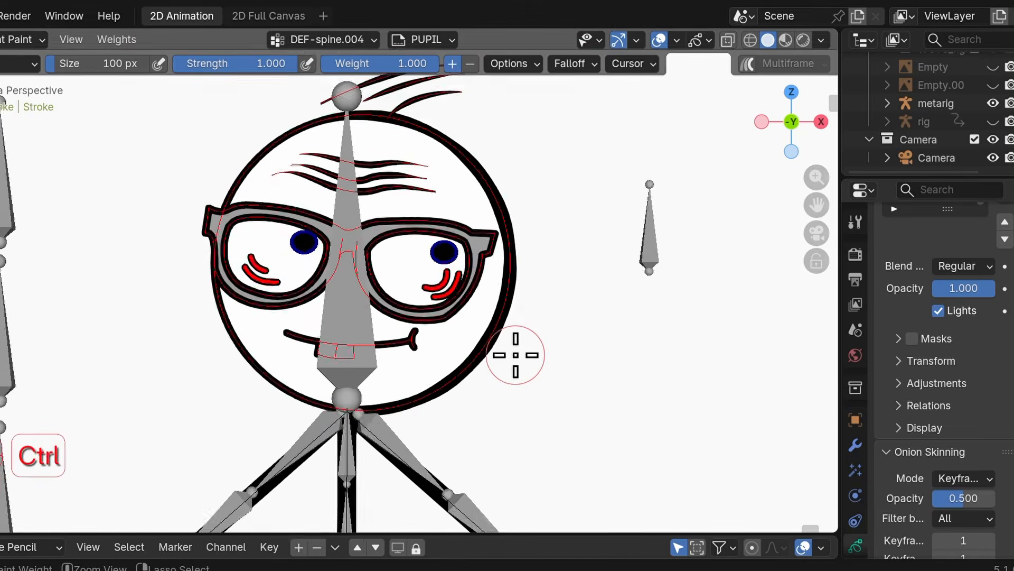
ctrl+middle_drag(515, 355, 514, 354)
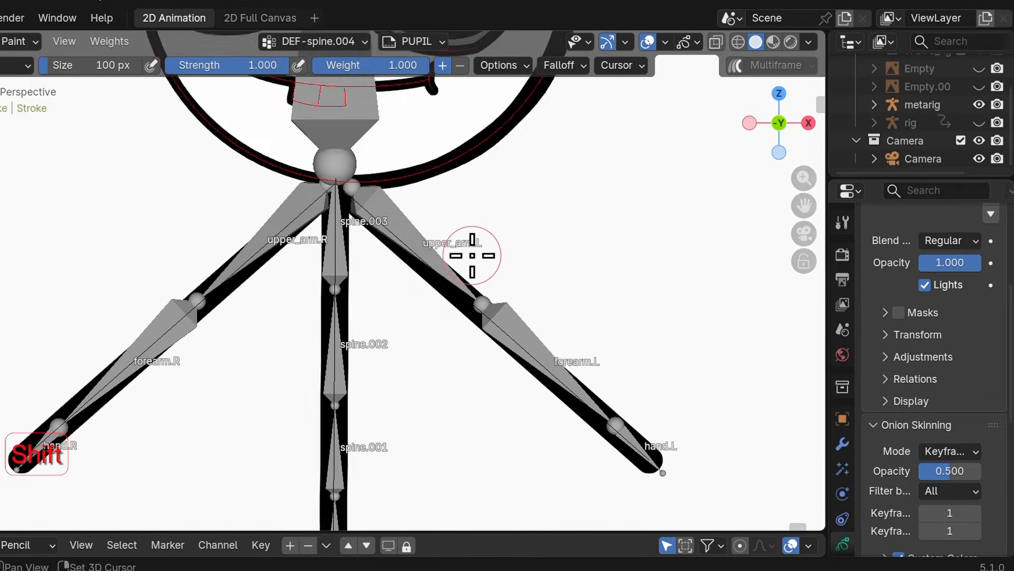
Choose the DEF-spine.003 vertex group and paint full weight on the uppermost section of the body line on the BODY layer.
shift+middle_drag(470, 256, 524, 177)
click(329, 40)
scroll(324, 124, down, 4)
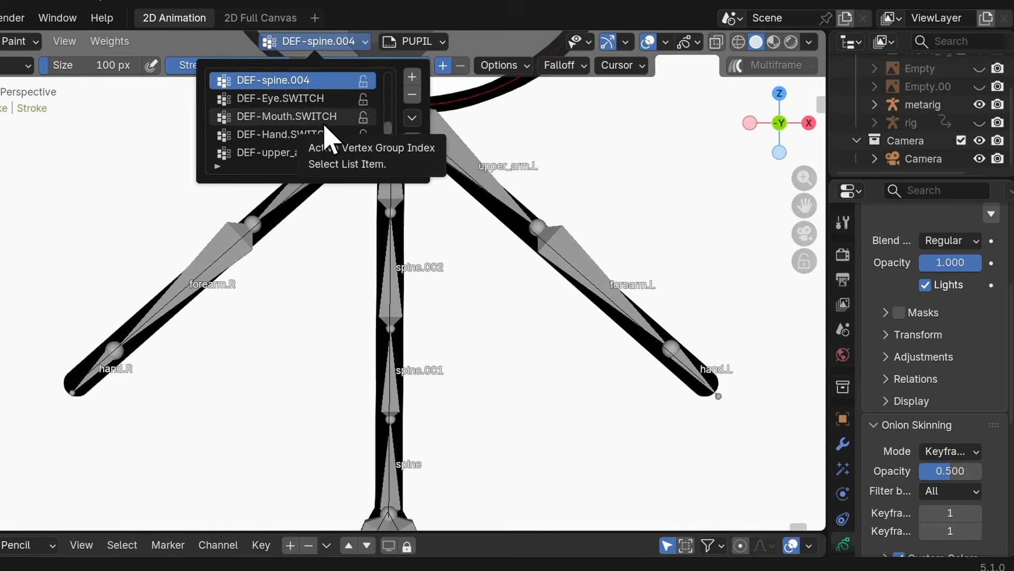
scroll(323, 132, down, 10)
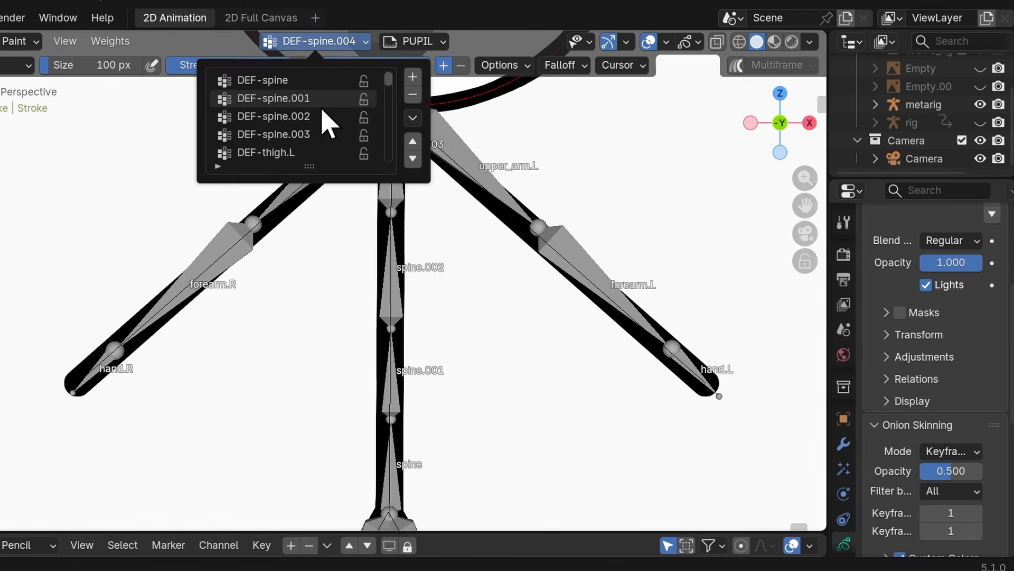
shift+middle_drag(425, 190, 366, 282)
click(346, 40)
scroll(296, 132, down, 12)
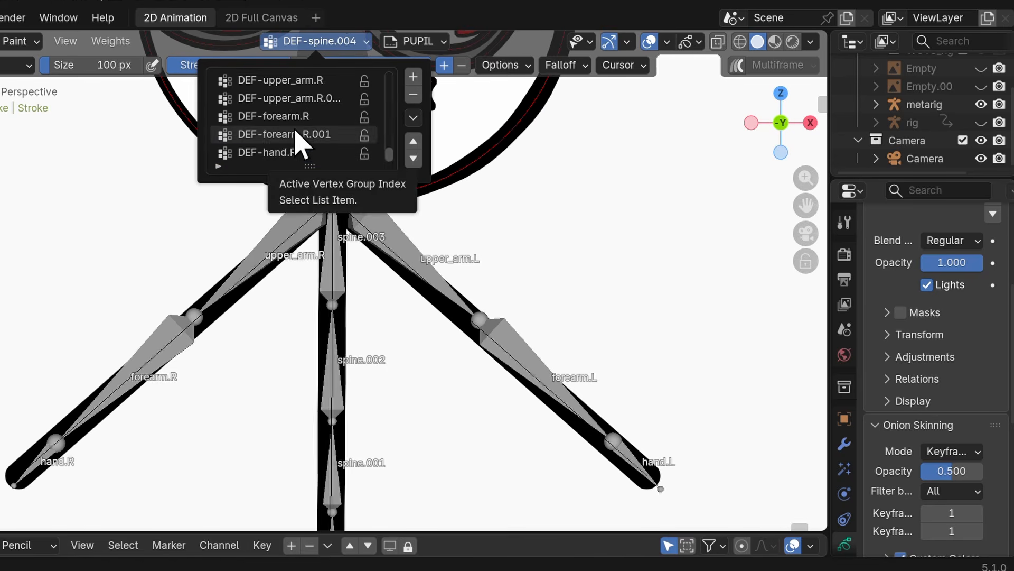
scroll(296, 132, up, 6)
scroll(405, 127, up, 6)
click(319, 135)
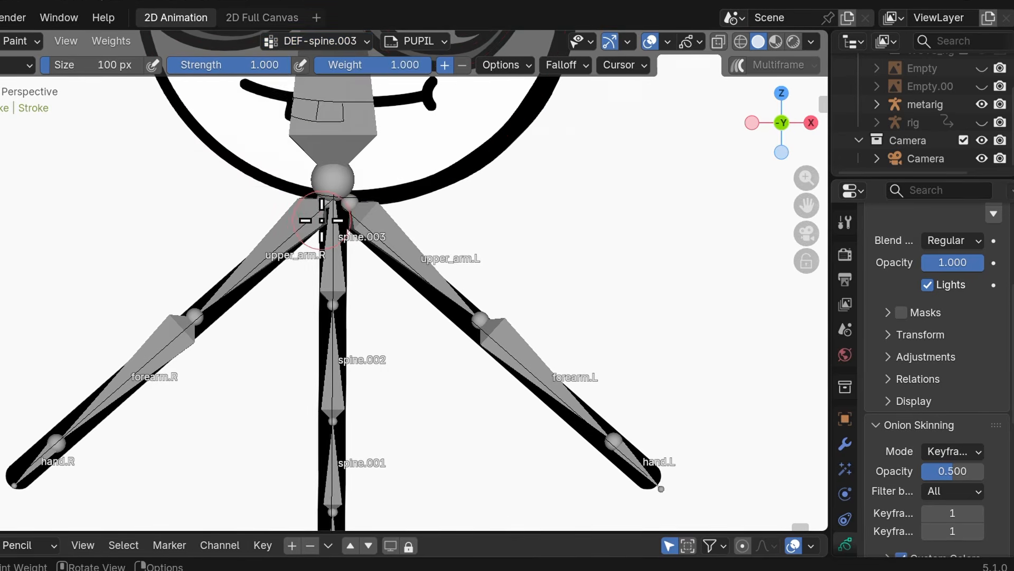
scroll(430, 227, up, 5)
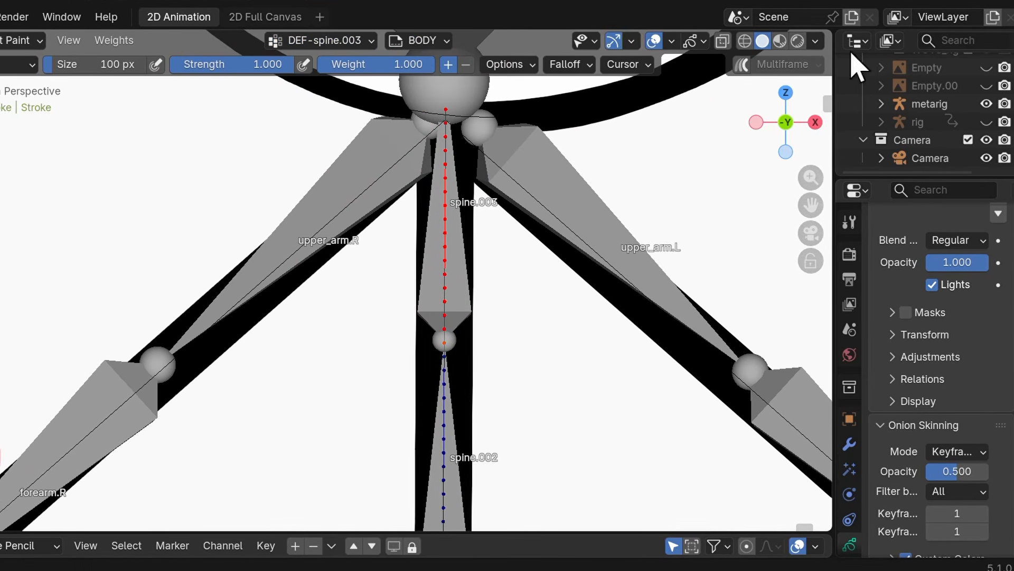
Weight the spine.002 section of the body line fully to DEF-spine.002 with a 323 px brush.
click(524, 66)
shift+middle_drag(533, 469, 533, 220)
click(341, 41)
click(324, 117)
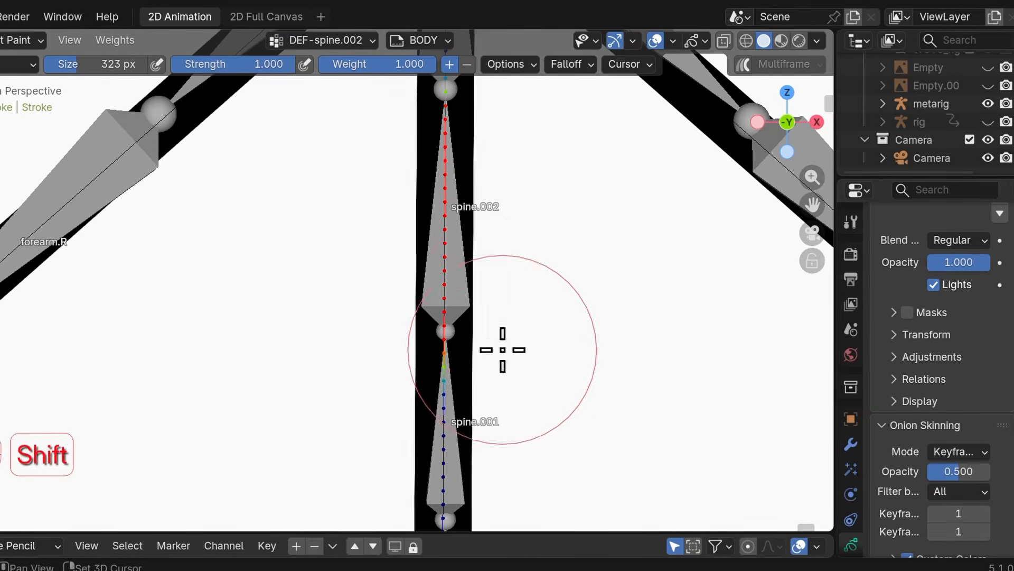
Weight the spine.001 section of the body line fully to the DEF-spine.001 vertex group.
shift+middle_drag(510, 344, 499, 135)
click(369, 40)
click(317, 98)
scroll(479, 317, down, 1)
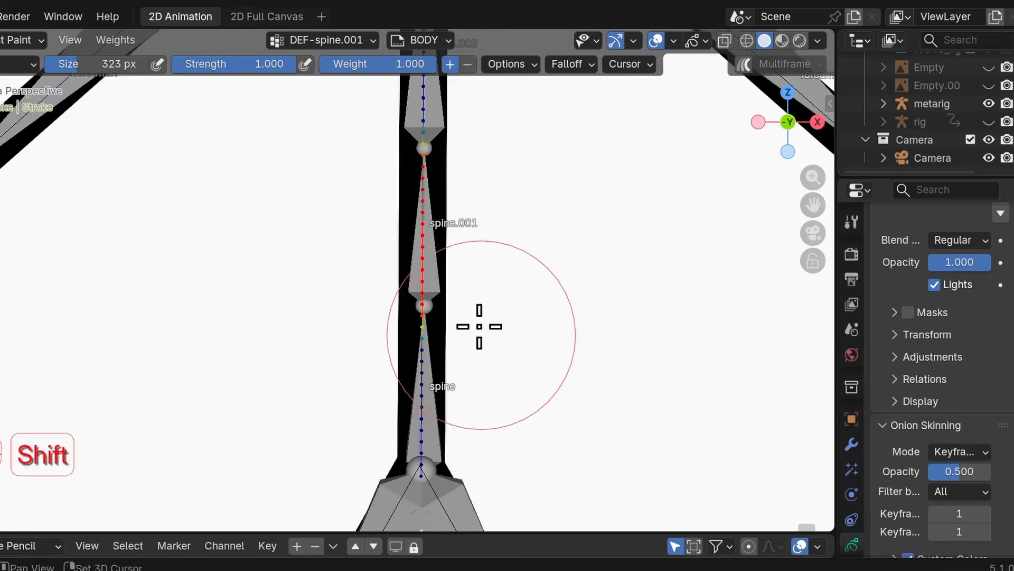
Weight the lowest section of the body line, down to the hips, fully to DEF-spine.
shift+middle_drag(480, 328, 454, 180)
scroll(452, 177, up, 1)
click(328, 42)
click(315, 80)
scroll(419, 279, down, 2)
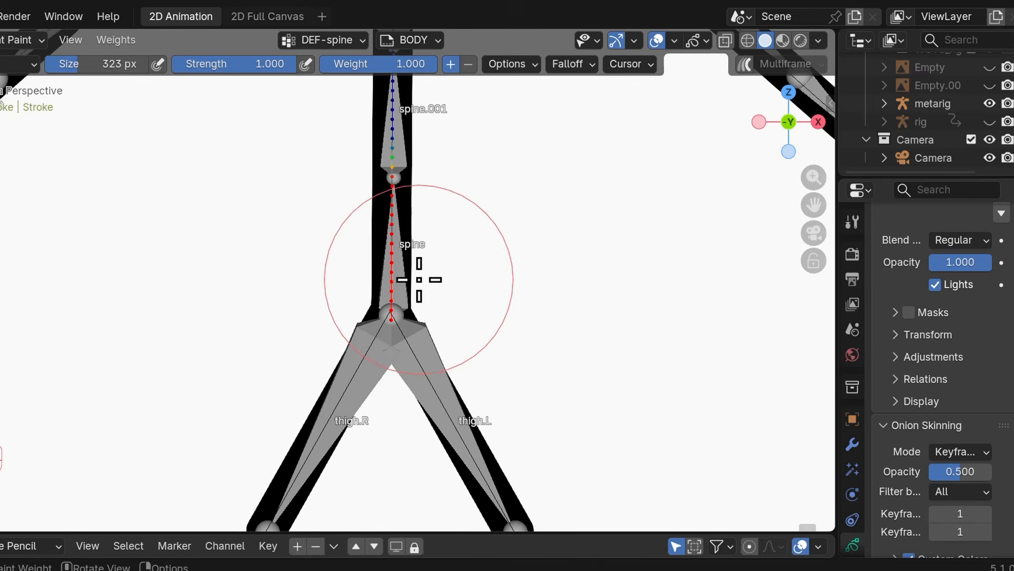
Choose the DEF-thigh.L vertex group and the LEGS layer, and paint full weight along the left thigh.
shift+middle_drag(421, 280, 390, 103)
click(322, 41)
scroll(319, 118, down, 2)
click(318, 119)
click(411, 41)
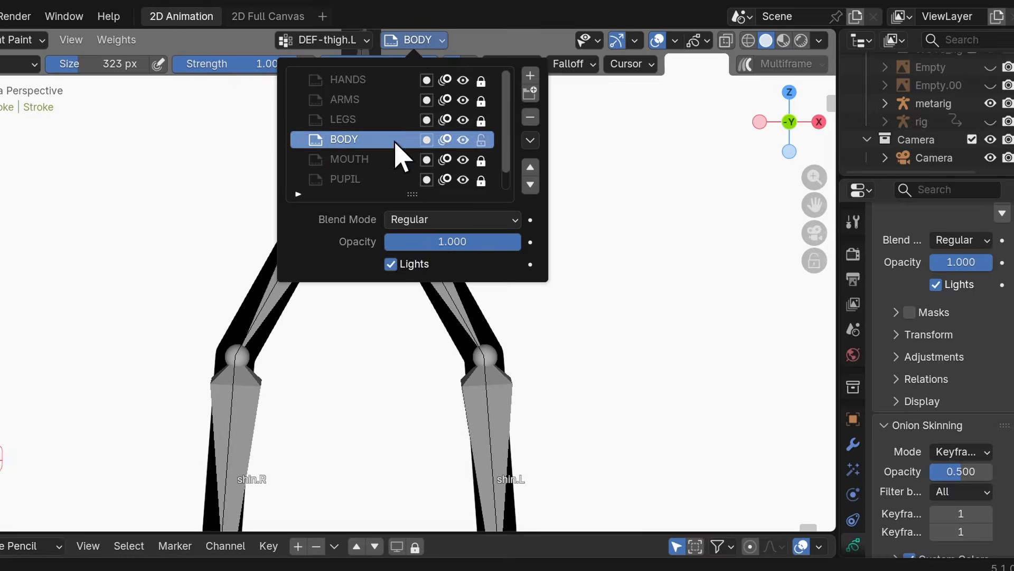
click(394, 120)
scroll(394, 109, up, 4)
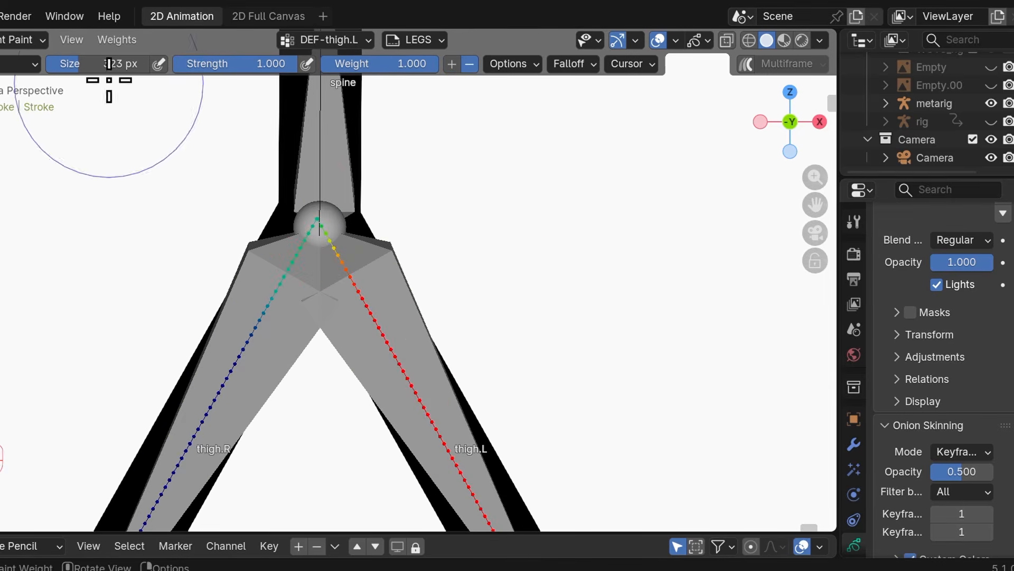
Reduce the brush to 122 px and clean up the DEF-thigh.L weights at the hip and knee, subtracting them from the right thigh and left shin.
scroll(299, 293, up, 9)
scroll(483, 375, up, 1)
shift+middle_drag(483, 376, 321, 371)
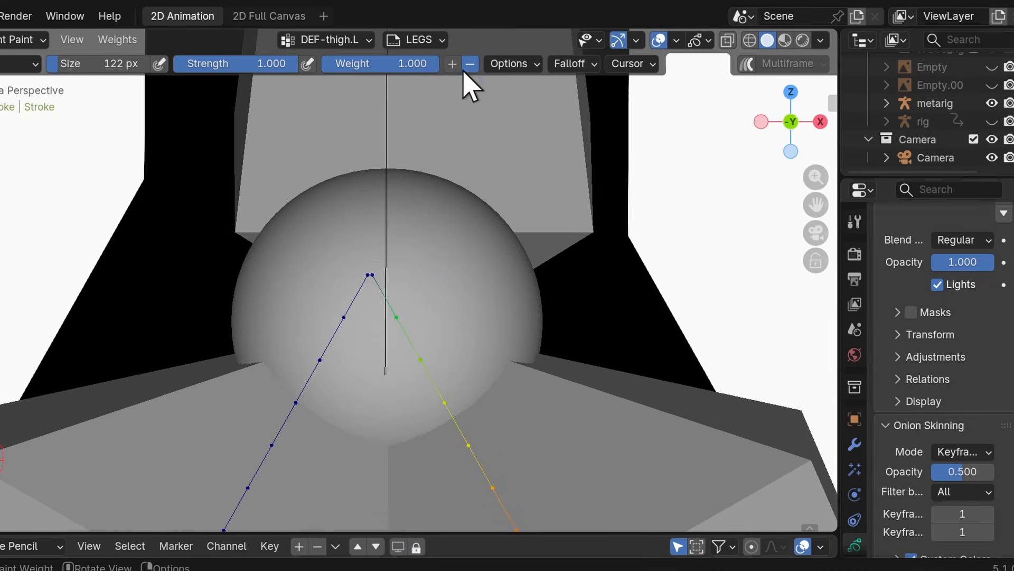
scroll(410, 266, down, 3)
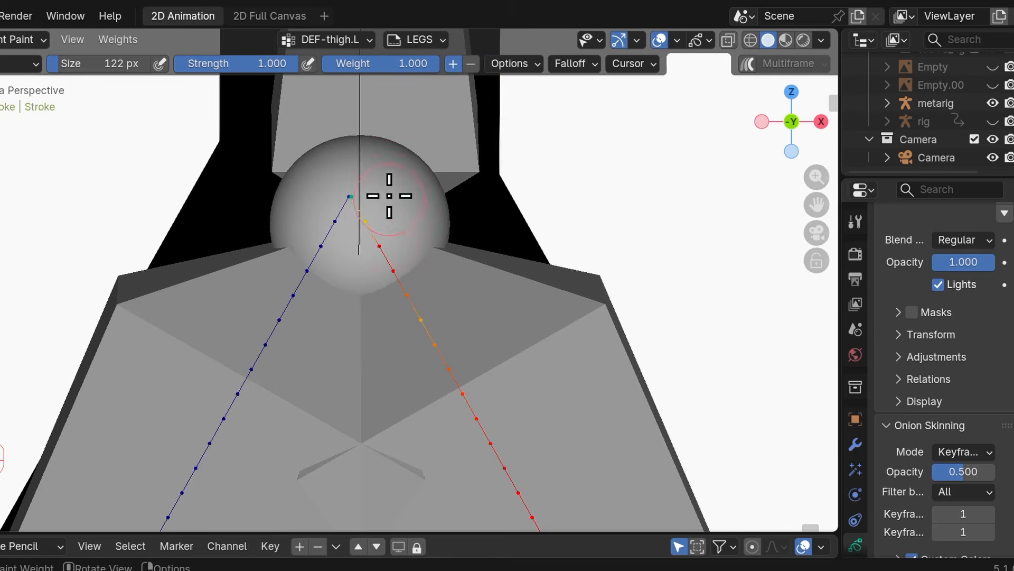
shift+middle_drag(374, 193, 504, 77)
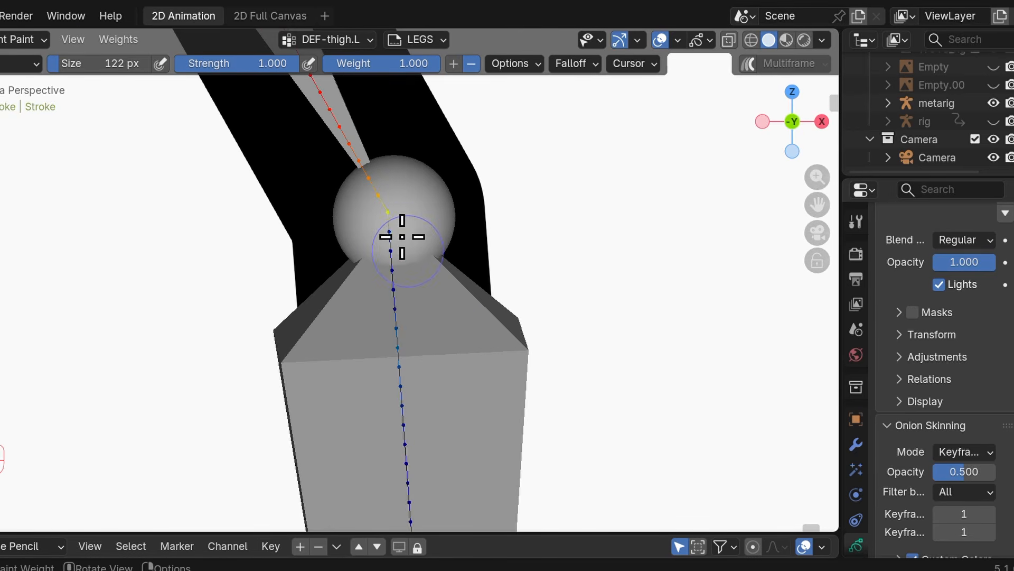
scroll(429, 292, down, 5)
Choose the DEF-shin.L vertex group and paint full weight along the left shin from the knee towards the ankle.
ctrl+click(369, 253)
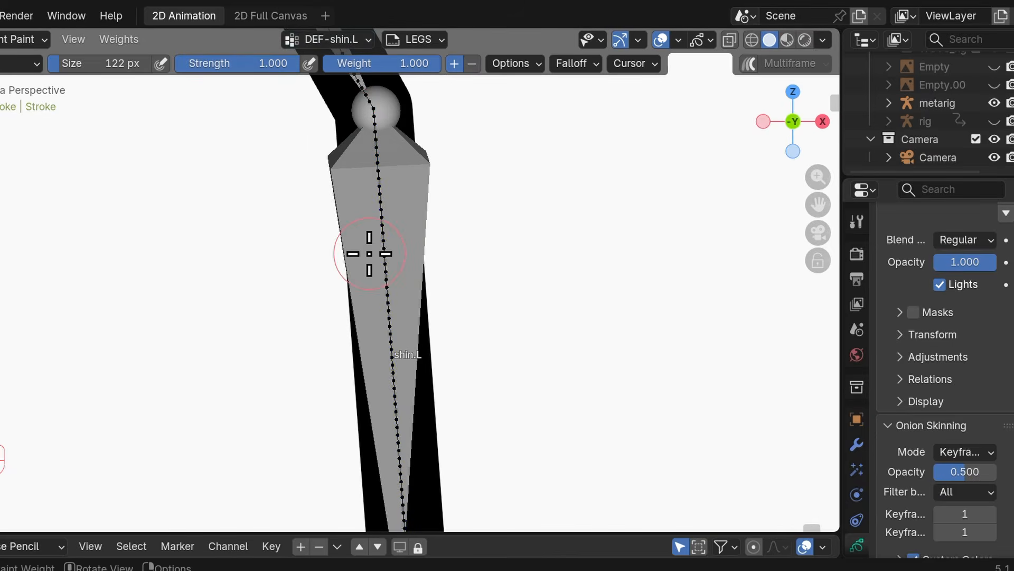
scroll(392, 125, down, 5)
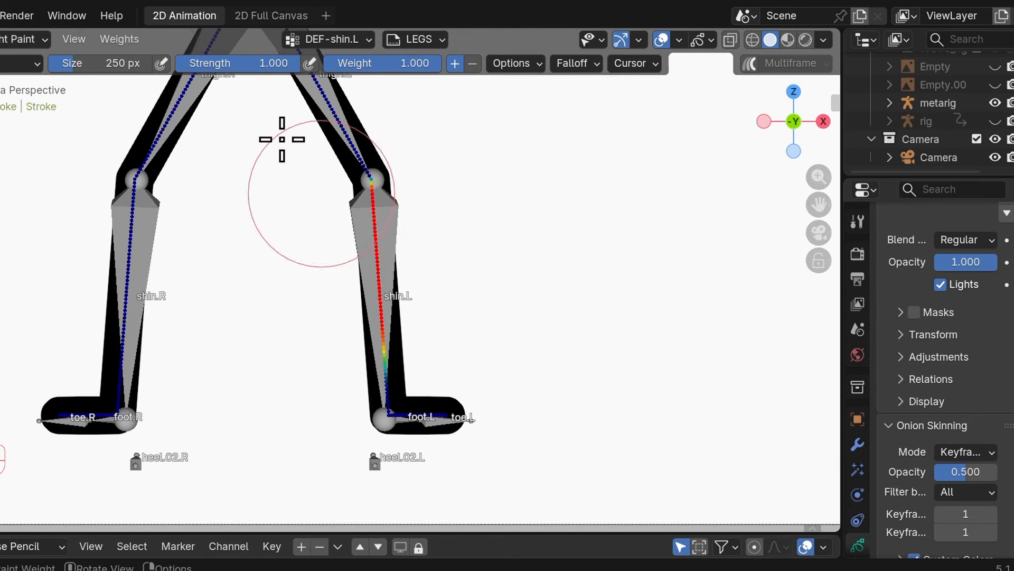
key(f)
click(365, 338)
drag(376, 355, 385, 388)
Refine the DEF-shin.L weights at the left ankle with a 155 px brush, extending full weight to the end of the shin.
scroll(391, 407, up, 7)
drag(333, 308, 334, 343)
scroll(387, 335, up, 6)
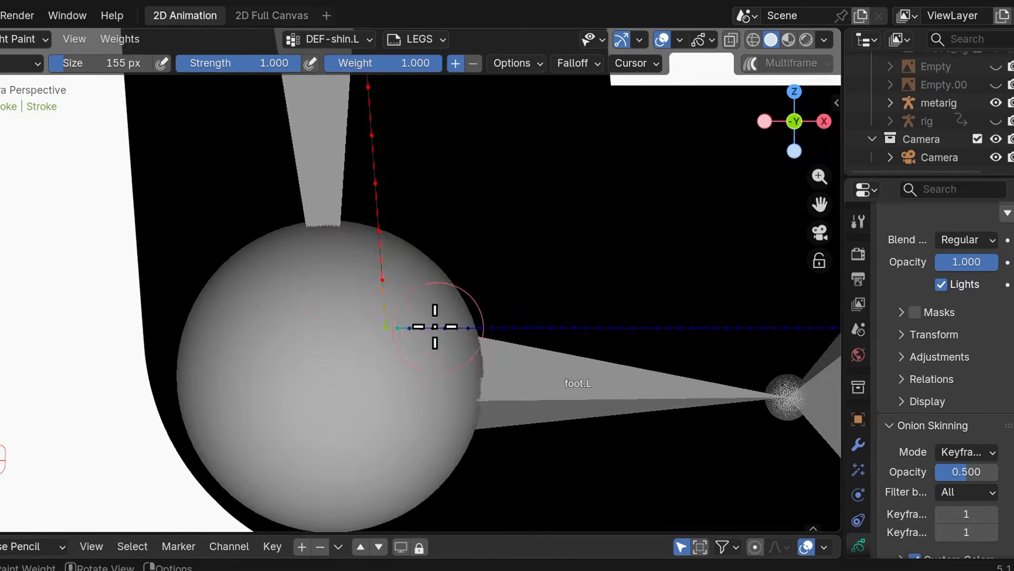
scroll(352, 358, down, 12)
Weight the left foot line from the ankle to the toe joint to DEF-foot.L and subtract that weight from the shin.
shift+middle_drag(407, 244, 453, 190)
scroll(462, 276, up, 8)
click(332, 40)
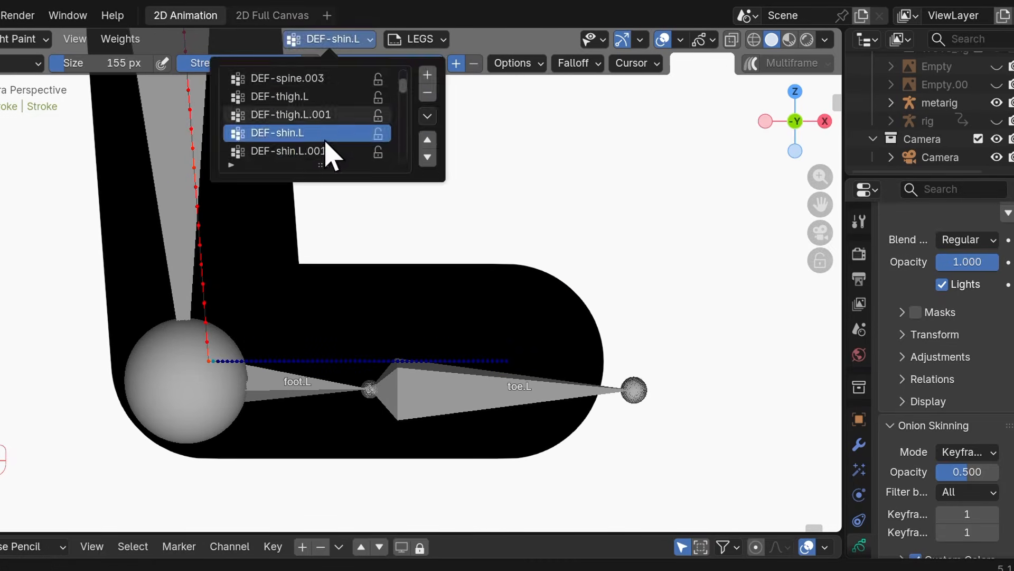
scroll(326, 150, down, 1)
click(326, 152)
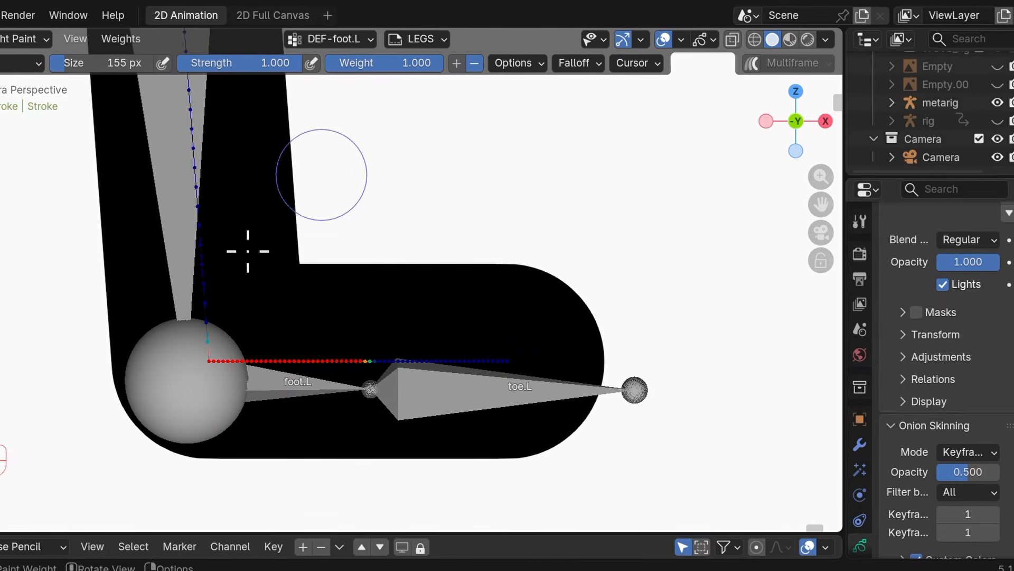
Choose the DEF-toe.L vertex group and paint full weight on the front part of the left foot.
click(332, 41)
click(326, 165)
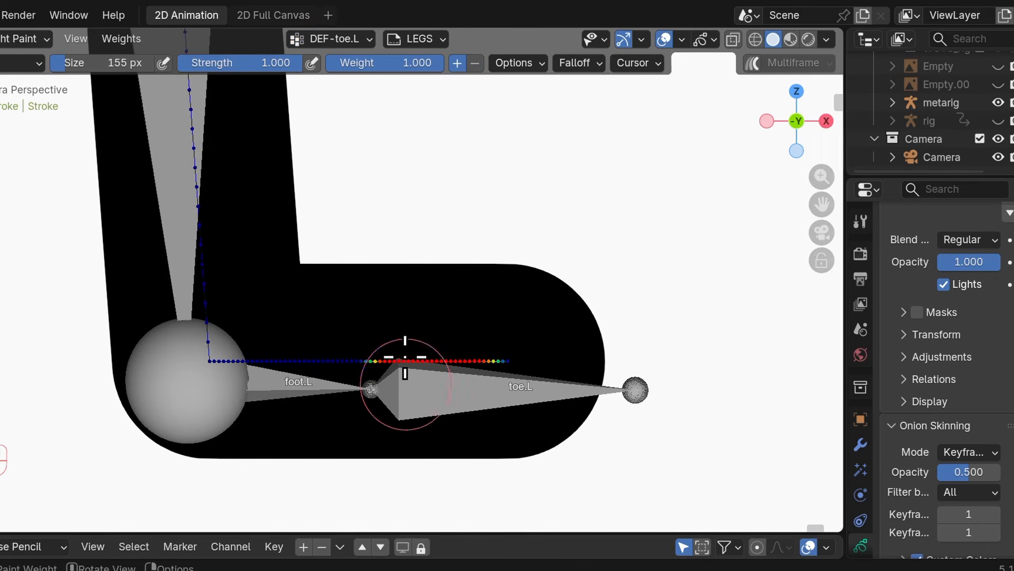
scroll(406, 357, down, 7)
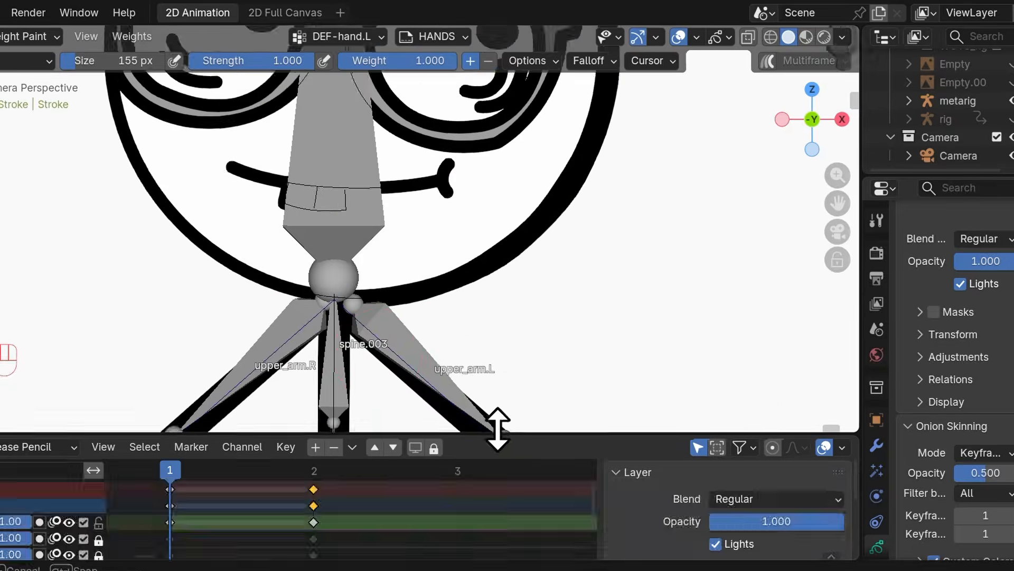
Make ARMS the active layer, choose the DEF-upper_arm.R vertex group and paint full weight along the right arm from shoulder to elbow.
drag(496, 431, 494, 515)
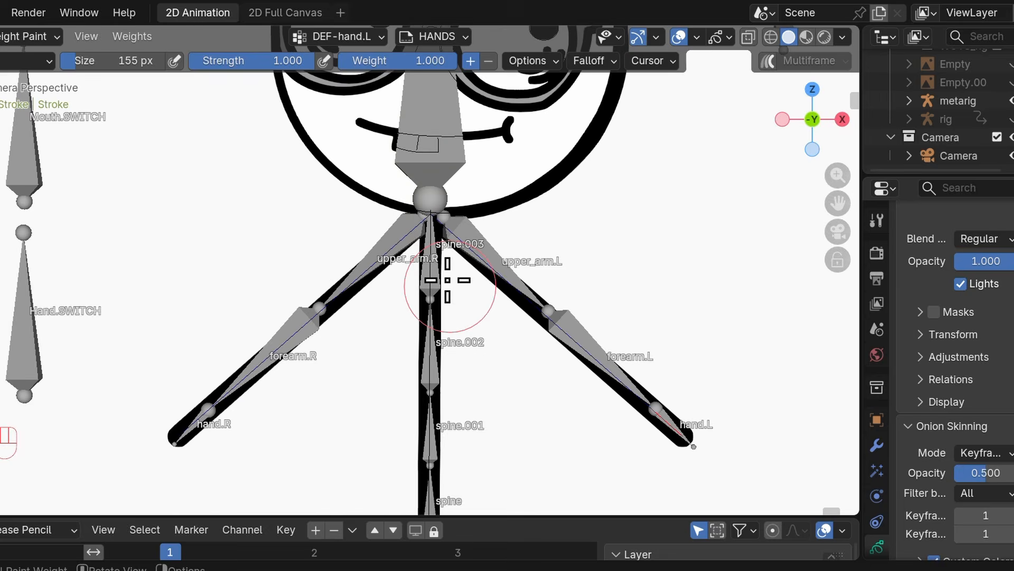
click(378, 36)
click(323, 68)
scroll(430, 220, up, 4)
click(447, 36)
click(475, 106)
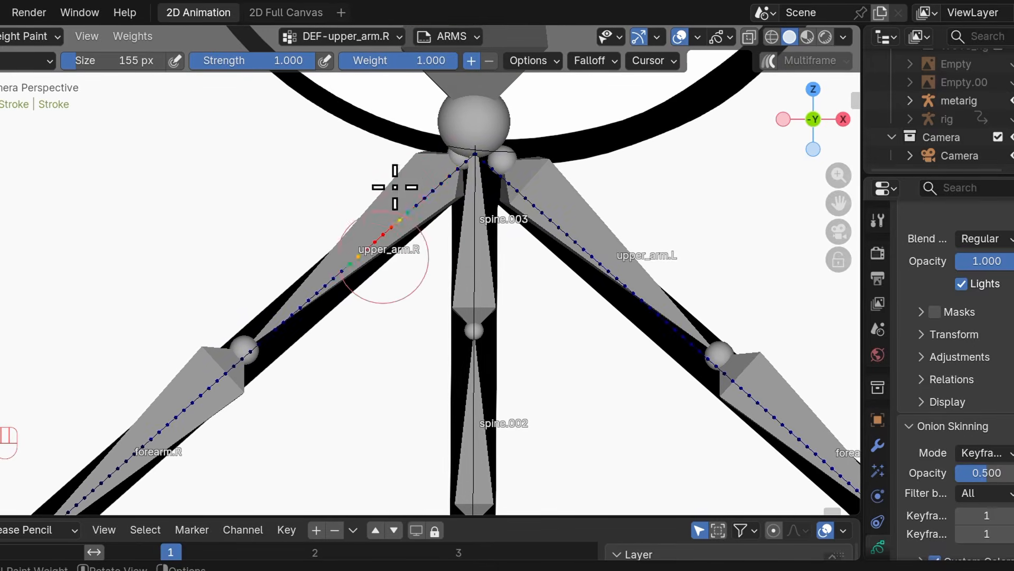
scroll(369, 269, up, 8)
shift+middle_drag(577, 335, 340, 401)
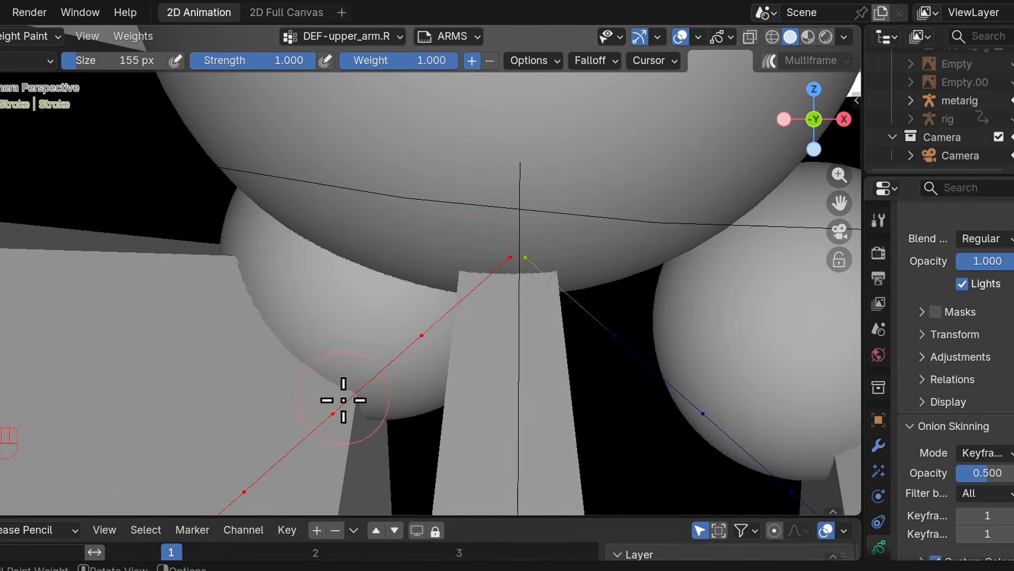
scroll(364, 337, down, 5)
scroll(328, 317, up, 3)
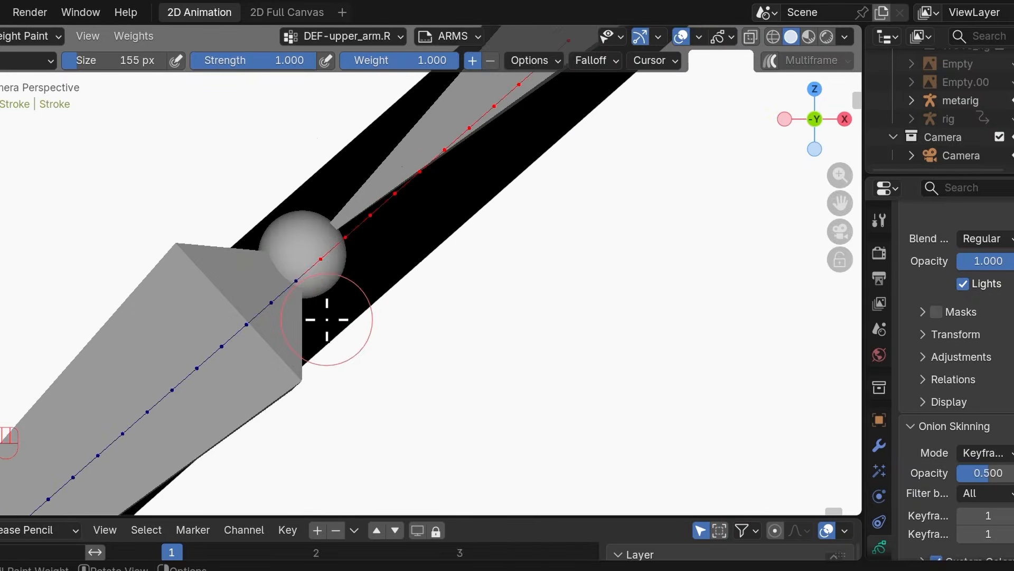
Choose the DEF-forearm.R vertex group and paint full weight along the right forearm from the elbow to the wrist.
click(351, 36)
click(359, 147)
scroll(338, 171, down, 4)
shift+middle_drag(312, 272, 299, 305)
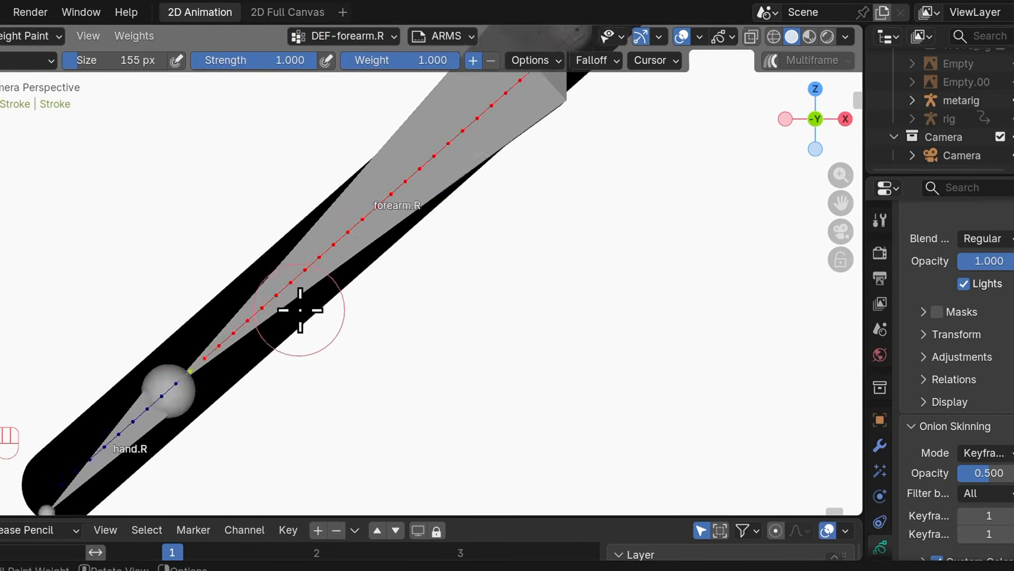
scroll(299, 306, up, 3)
scroll(158, 351, down, 2)
Choose the DEF-hand.R vertex group and paint full weight on the end of the right arm beyond the wrist.
click(344, 36)
scroll(317, 132, down, 1)
click(317, 149)
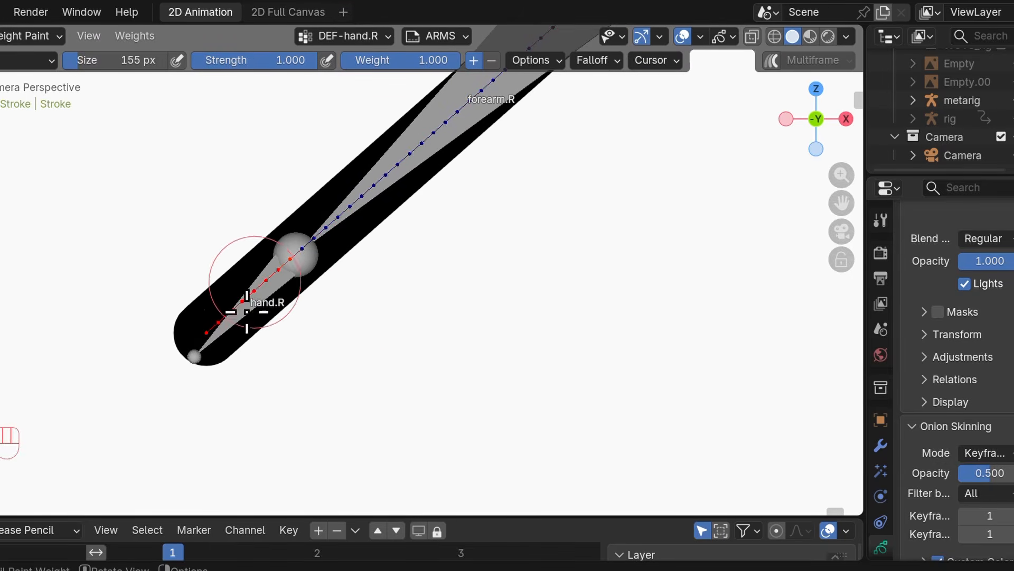
scroll(247, 312, down, 3)
On frame 2, make HANDS the active layer and paint the right thumb with full DEF-hand.R weight.
drag(468, 516, 468, 467)
scroll(324, 340, up, 2)
key(Right)
click(437, 36)
click(402, 75)
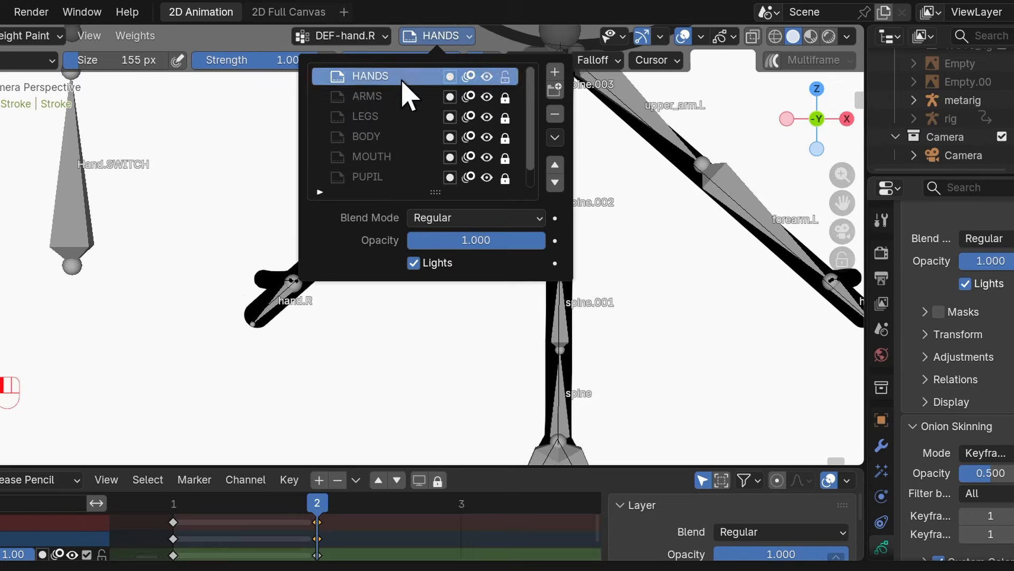
scroll(136, 321, up, 4)
scroll(242, 407, up, 1)
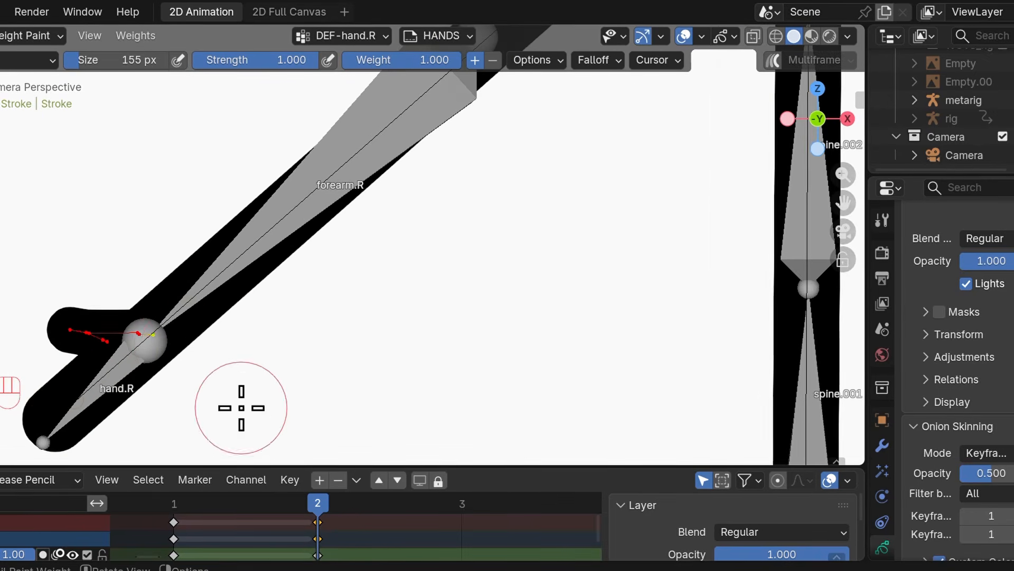
Return to frame 1 and make PUPIL the active Grease Pencil layer for painting the eyes.
scroll(397, 292, down, 10)
shift+middle_drag(420, 259, 478, 367)
key(Left)
scroll(534, 244, up, 8)
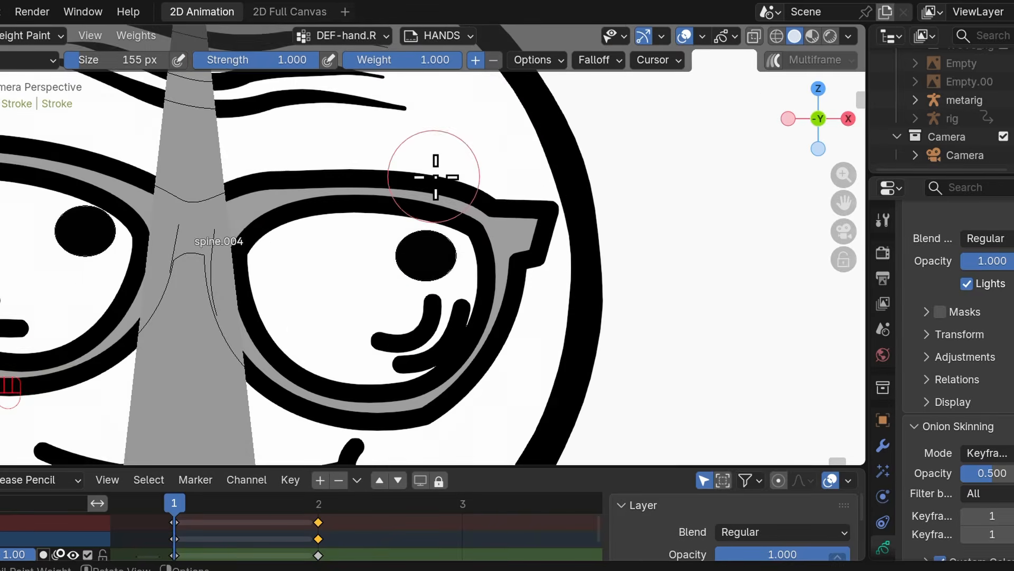
scroll(436, 177, down, 5)
click(437, 36)
click(362, 179)
scroll(389, 294, up, 4)
Choose the DEF-Pupil vertex group and paint full weight on both pupils, leaving out the wrinkle lines beneath them.
click(342, 36)
scroll(338, 101, down, 5)
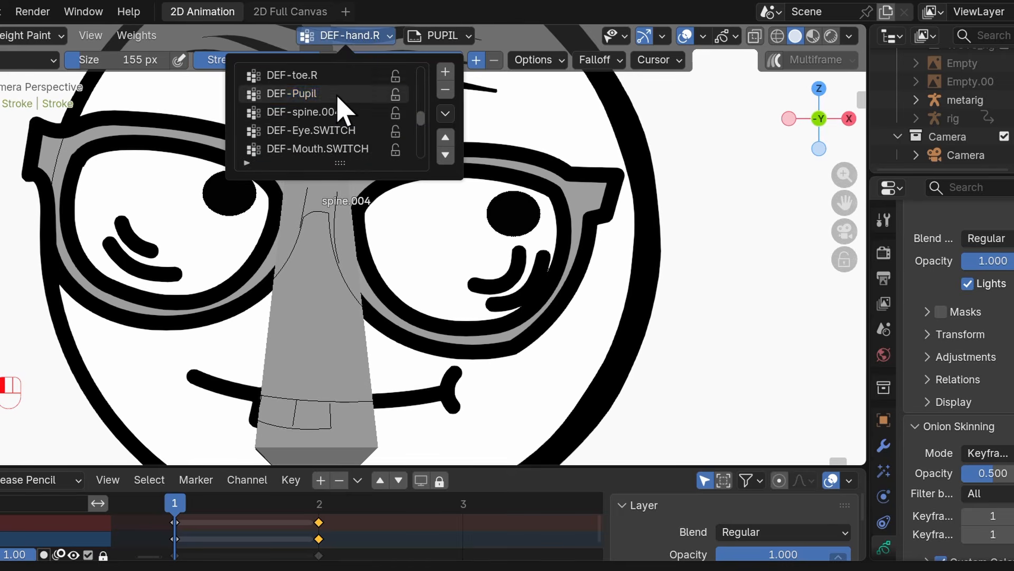
click(291, 93)
click(229, 193)
scroll(412, 210, down, 4)
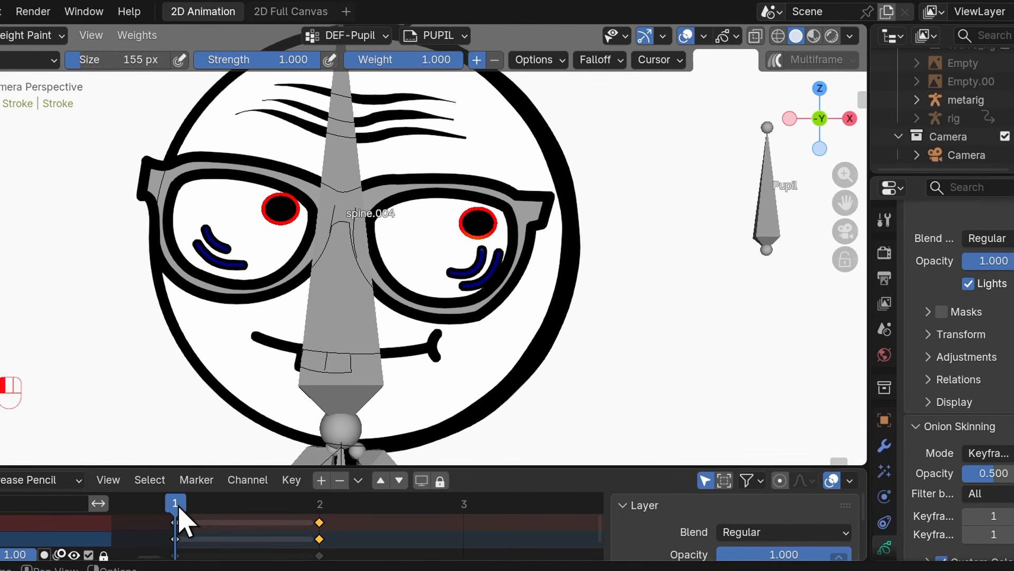
On frame 2, choose the DEF-spine.004 vertex group and paint full weight on the closed-eye and wrinkle lines of the PUPIL layer.
mouse_move(181, 517)
mouse_down()
mouse_move(310, 510)
mouse_move(246, 518)
mouse_up()
key(Right)
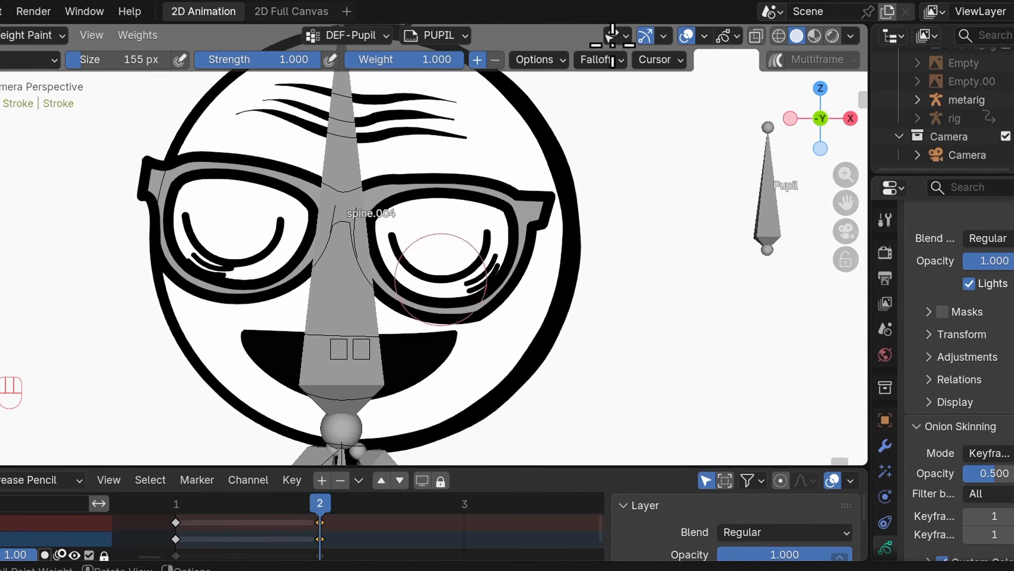
click(348, 36)
scroll(355, 106, down, 8)
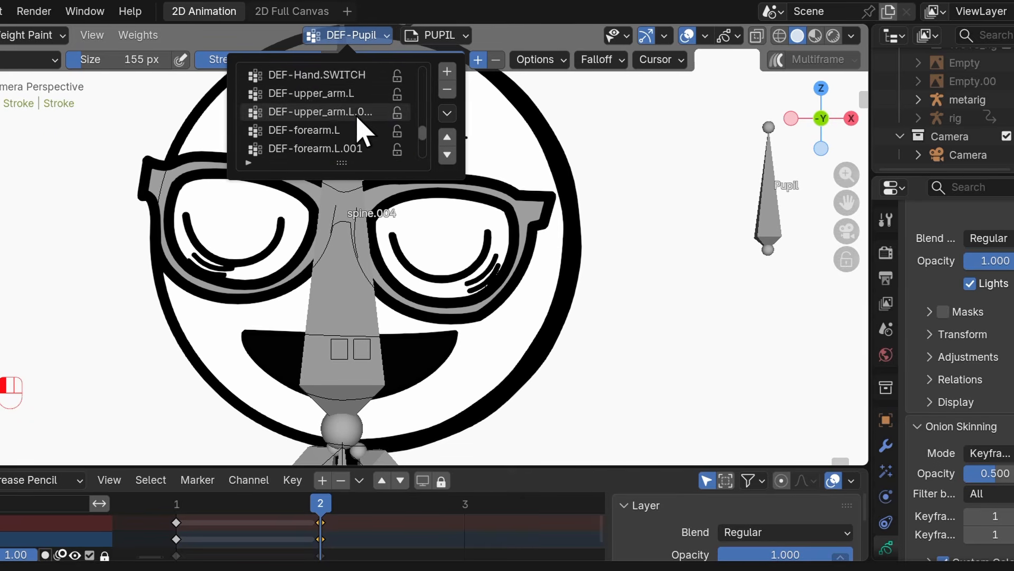
scroll(355, 103, up, 7)
scroll(359, 103, down, 5)
scroll(359, 105, up, 5)
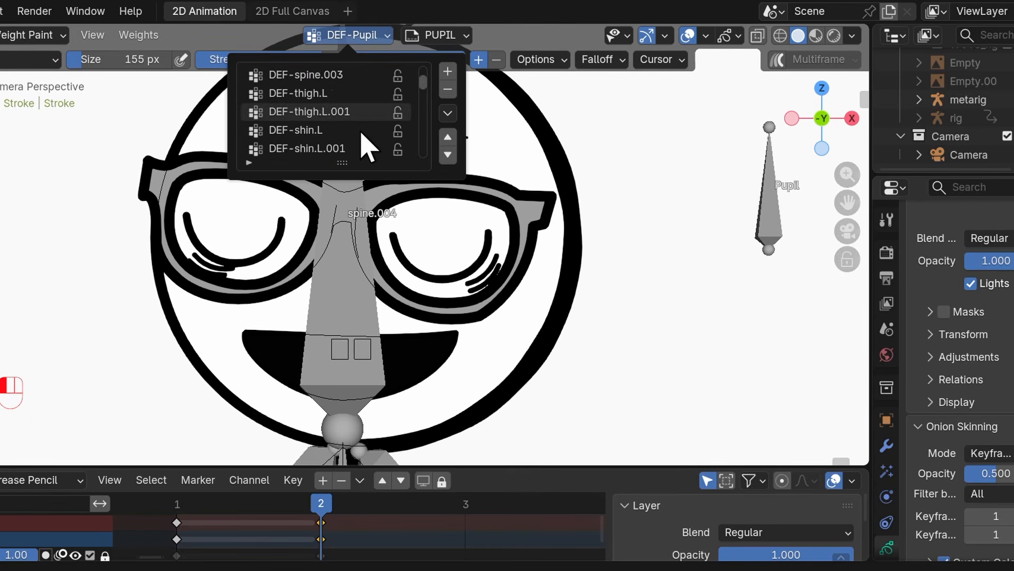
scroll(361, 122, down, 4)
click(363, 131)
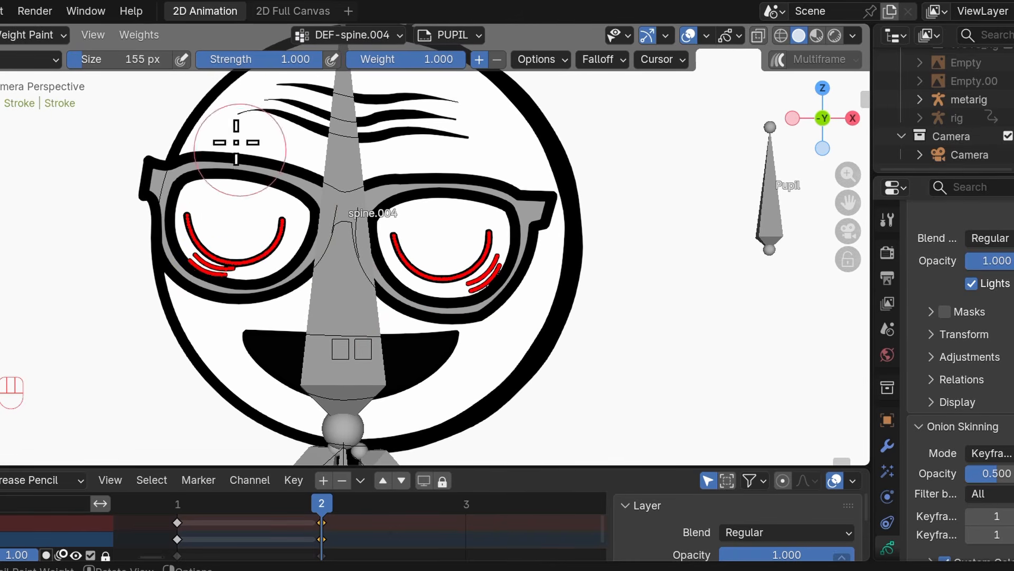
Make MOUTH the active layer and paint the open mouth and teeth with full DEF-spine.004 weight.
click(449, 35)
click(390, 159)
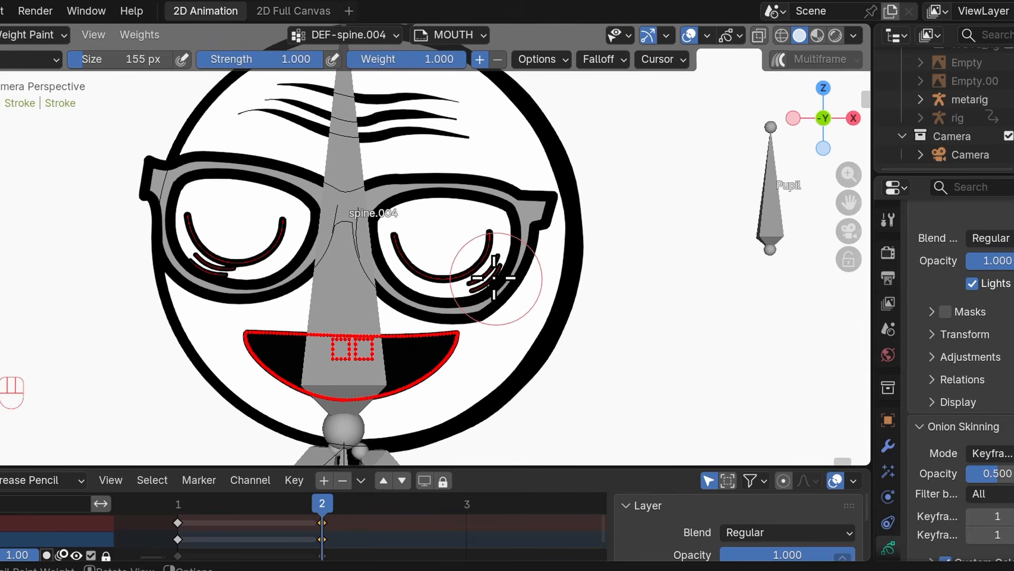
scroll(486, 272, down, 6)
drag(490, 464, 489, 478)
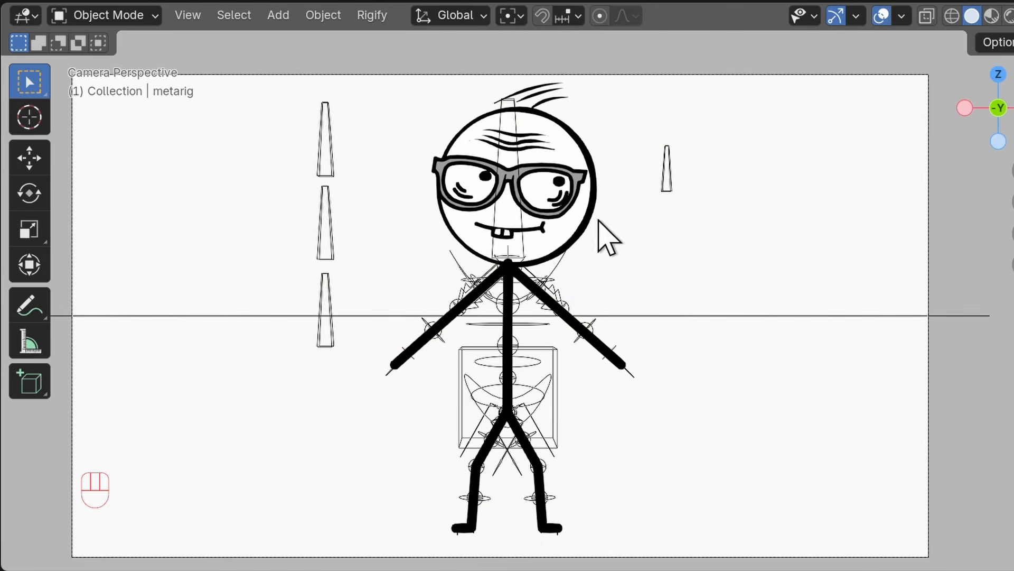
Select the generated rig by its Pupil control and switch it to Pose Mode.
click(669, 187)
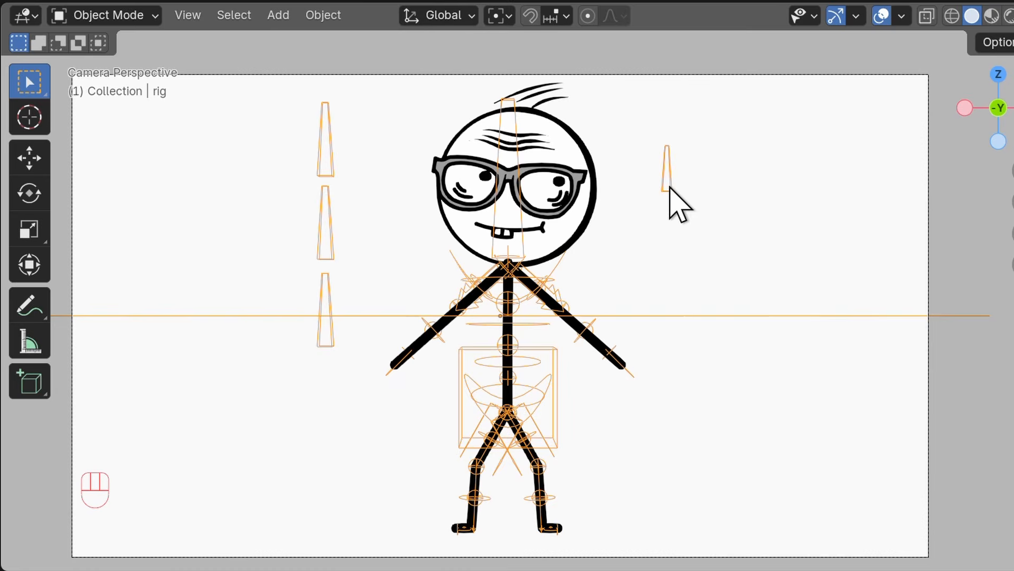
click(154, 15)
click(140, 84)
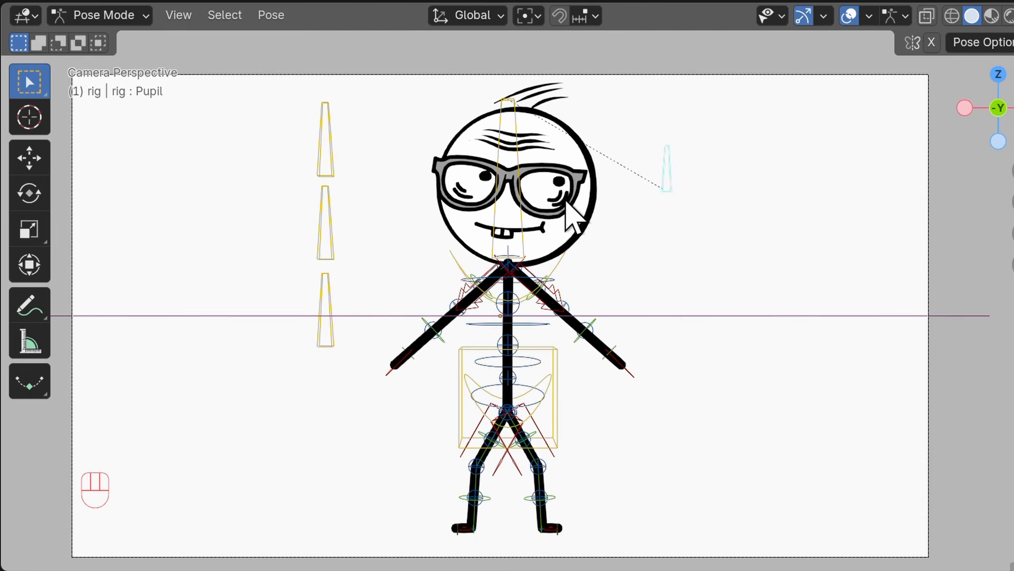
Test the Pupil control by moving it and clear the location changes on the rig.
key(g)
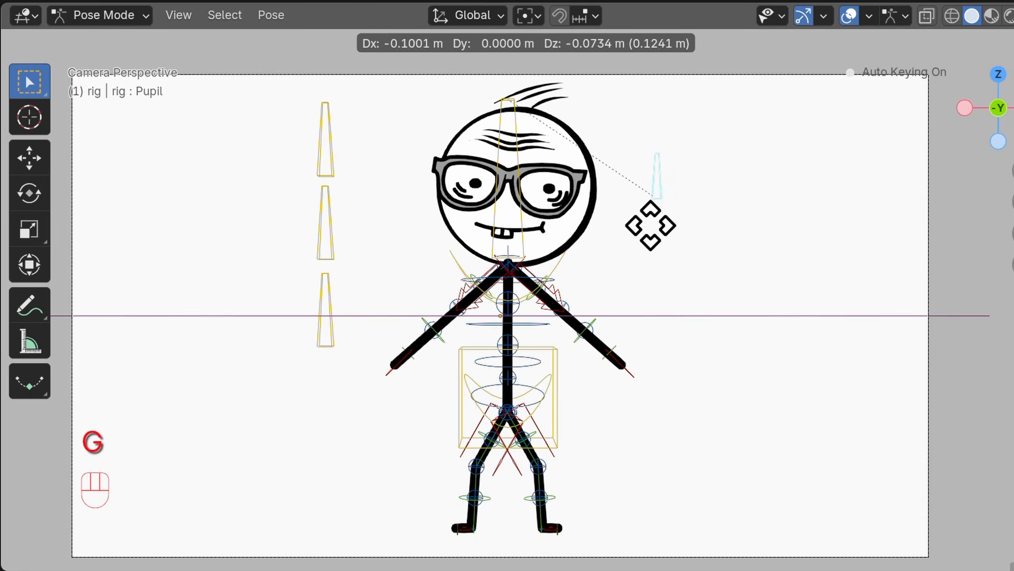
key(alt+g)
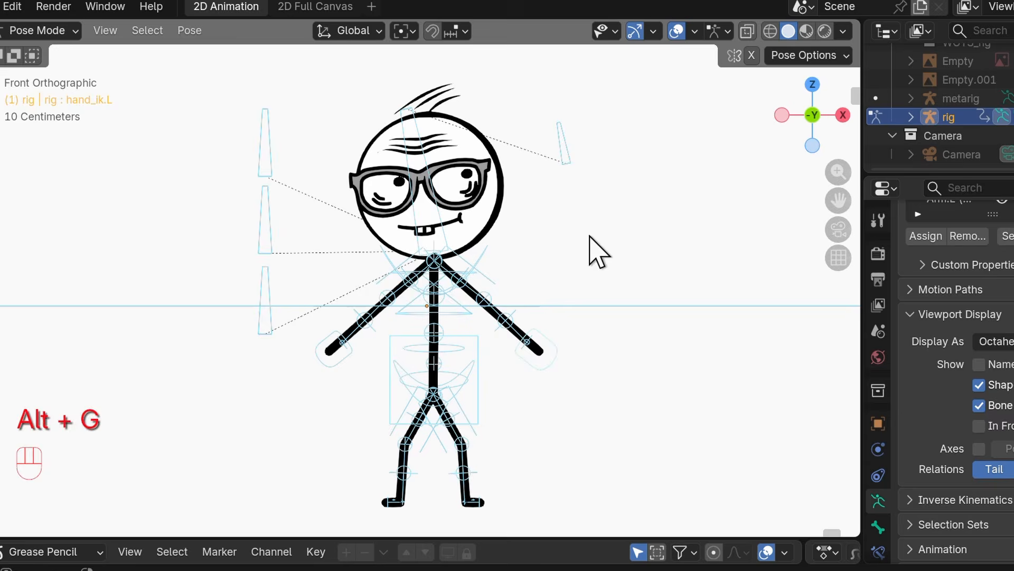
key(r)
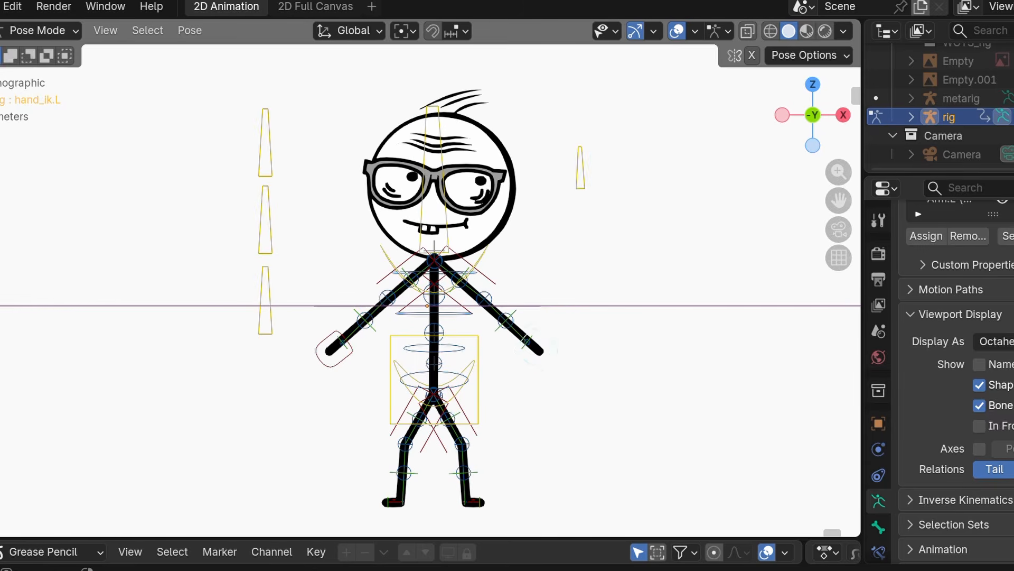
Move the hand_ik.R and hand_ik.L controls inward towards the body so that both arms bend at the elbows.
key(g)
right_click(502, 360)
click(354, 350)
key(g)
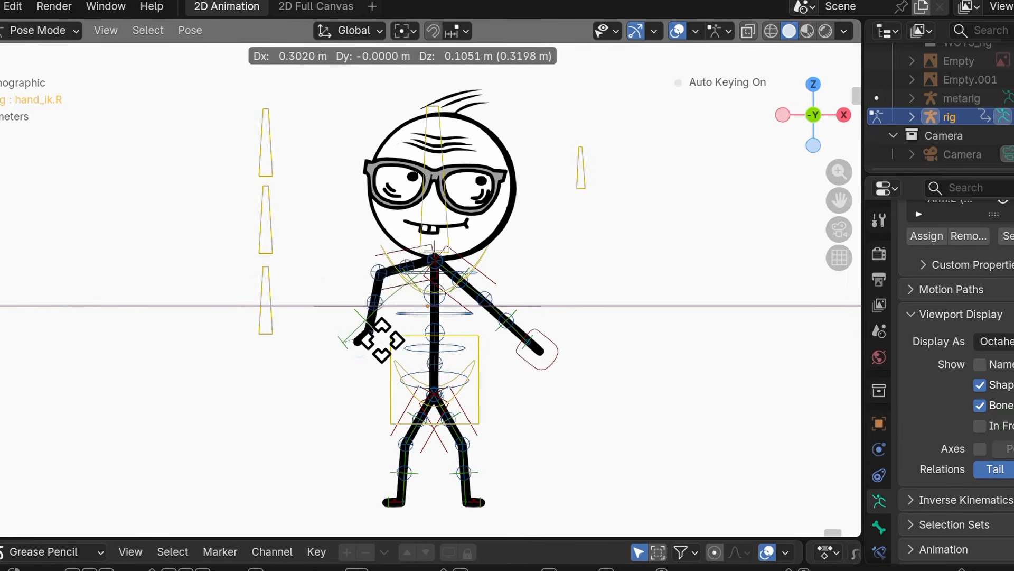
click(381, 340)
click(544, 364)
key(g)
click(521, 353)
Try moving the torso, both foot controls and spine_fk.001 to test how the body and legs deform.
click(479, 394)
key(g)
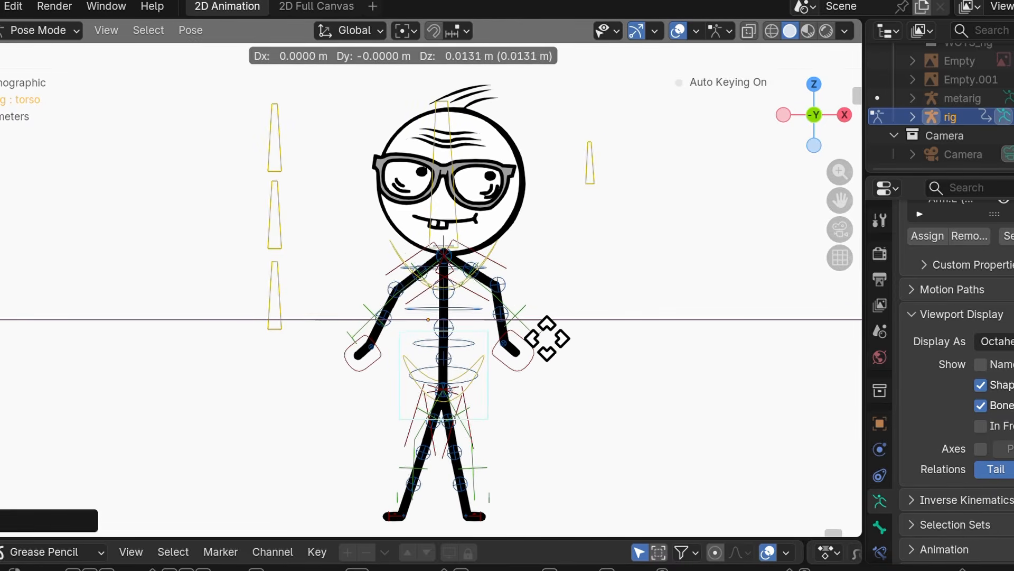
right_click(543, 383)
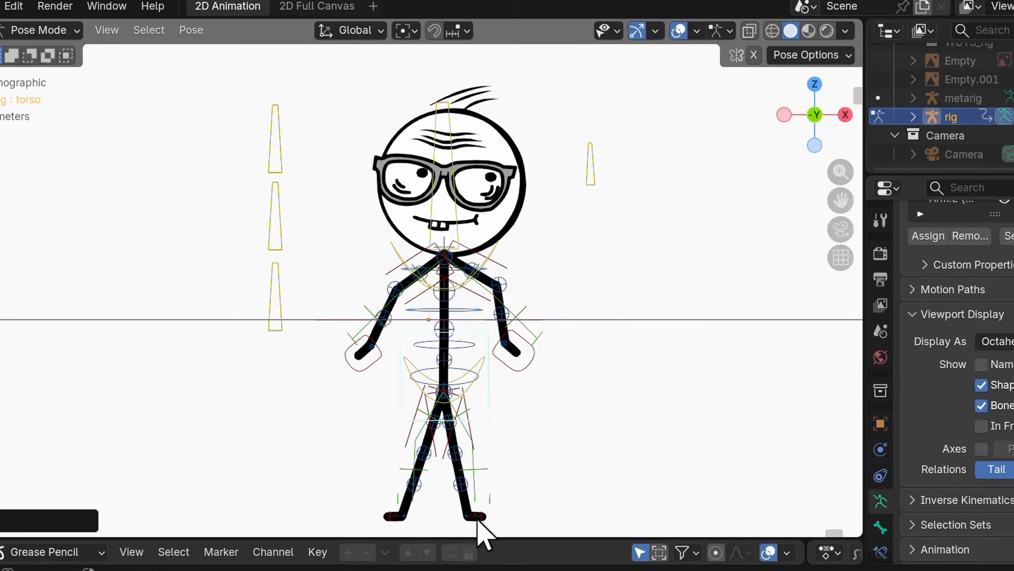
click(476, 521)
key(g)
right_click(503, 435)
click(399, 521)
key(g)
right_click(396, 441)
click(479, 363)
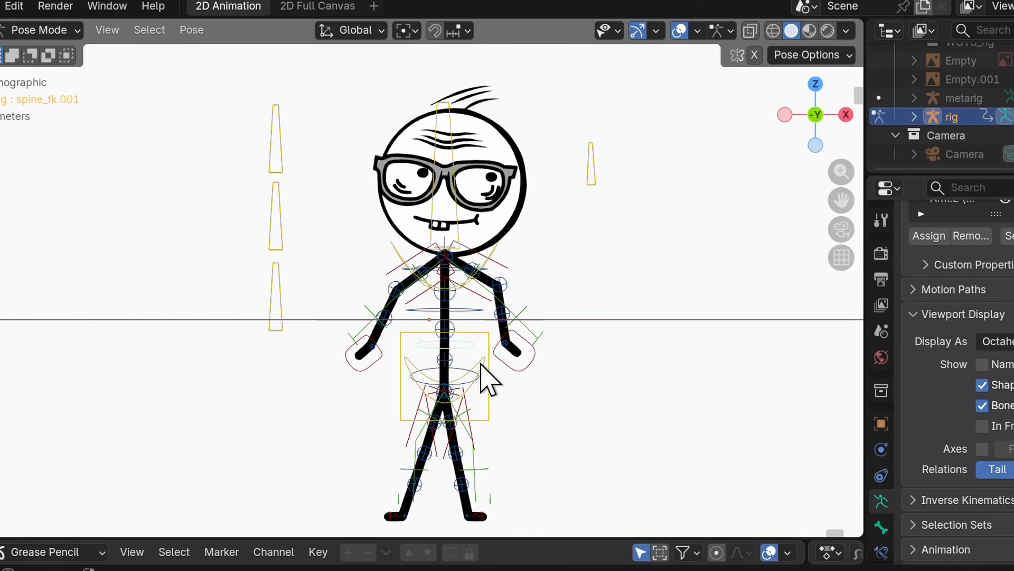
key(g)
right_click(511, 379)
Try rotating the hips control to test the lower body, and clear its rotation.
click(474, 380)
key(r)
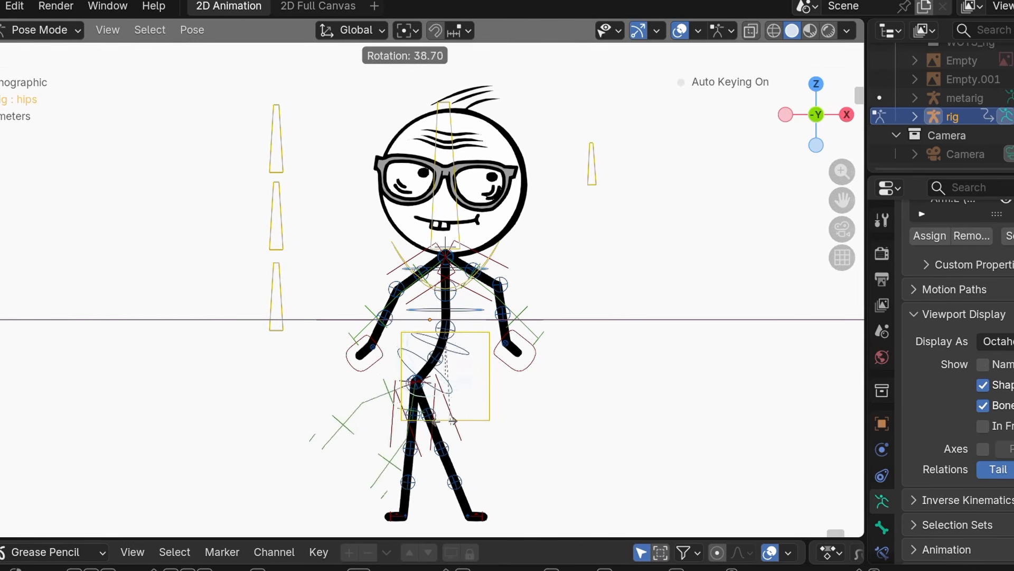
click(495, 392)
key(alt+r)
Return to Object Mode, select the Stroke object and collapse its Armature modifier in the modifier settings.
key(ctrl+Tab)
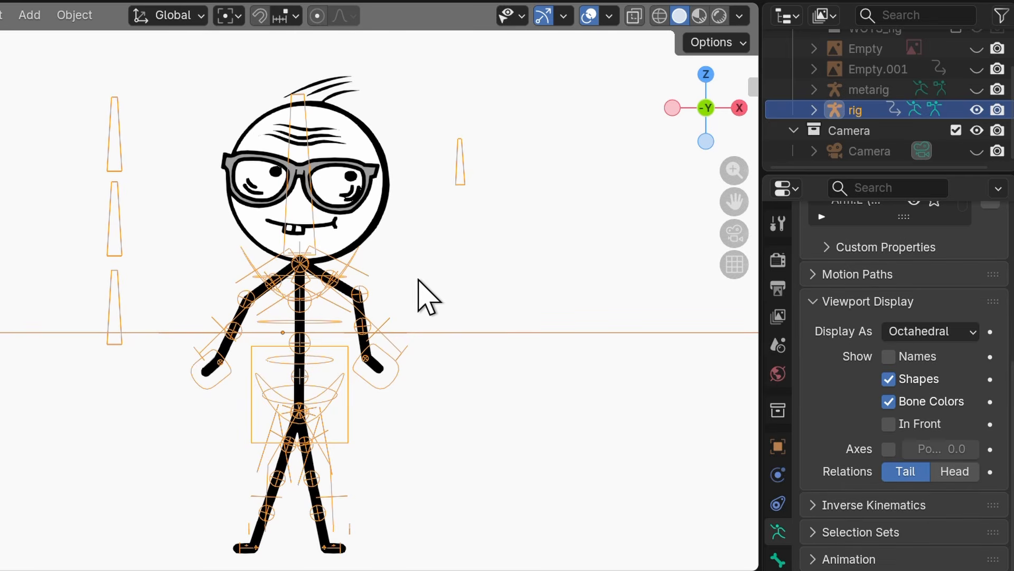
click(385, 211)
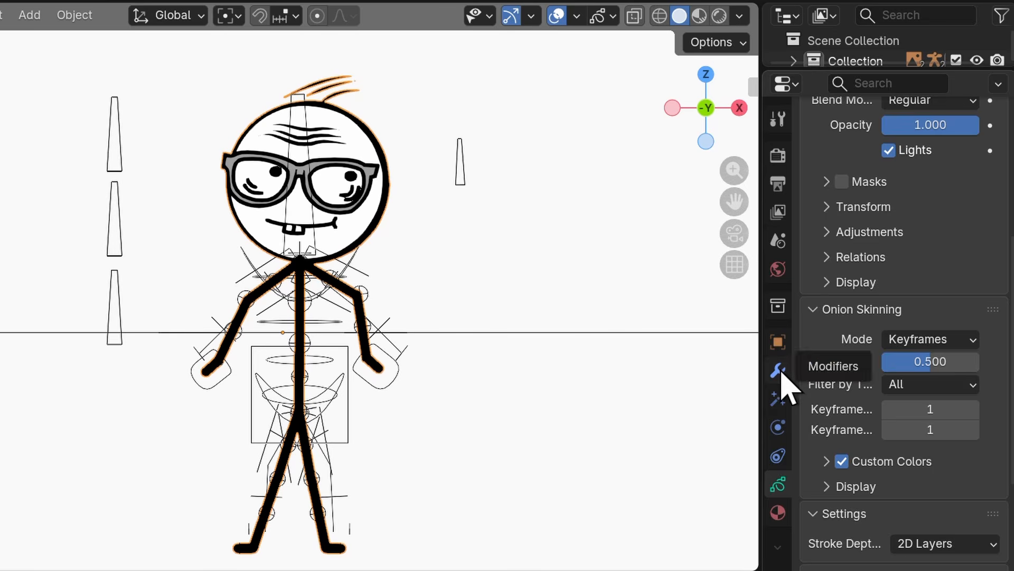
click(779, 371)
click(829, 186)
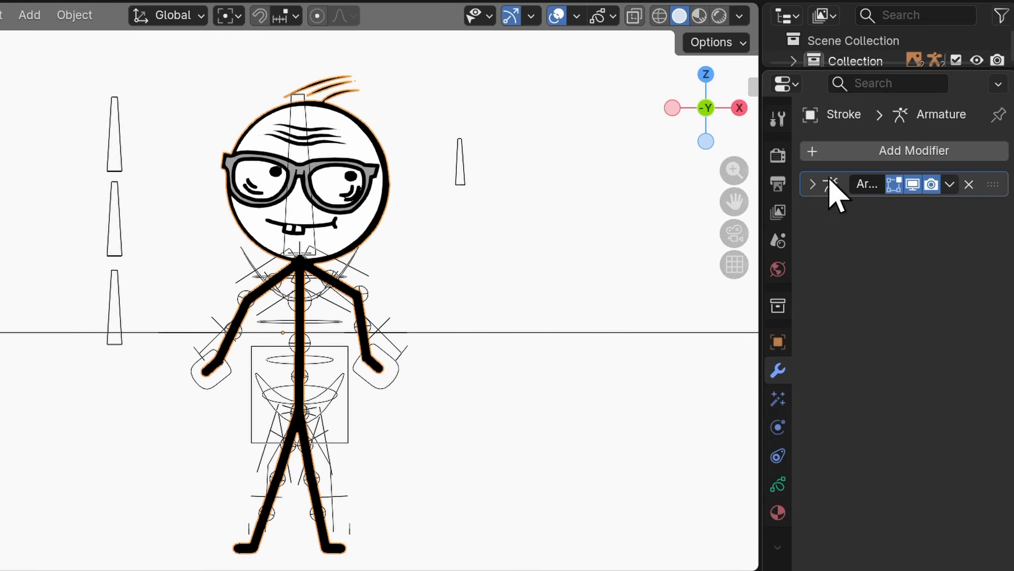
Add a Time Offset modifier to the Stroke object and set its mode to Fixed Frame.
click(861, 153)
mouse_move(774, 191)
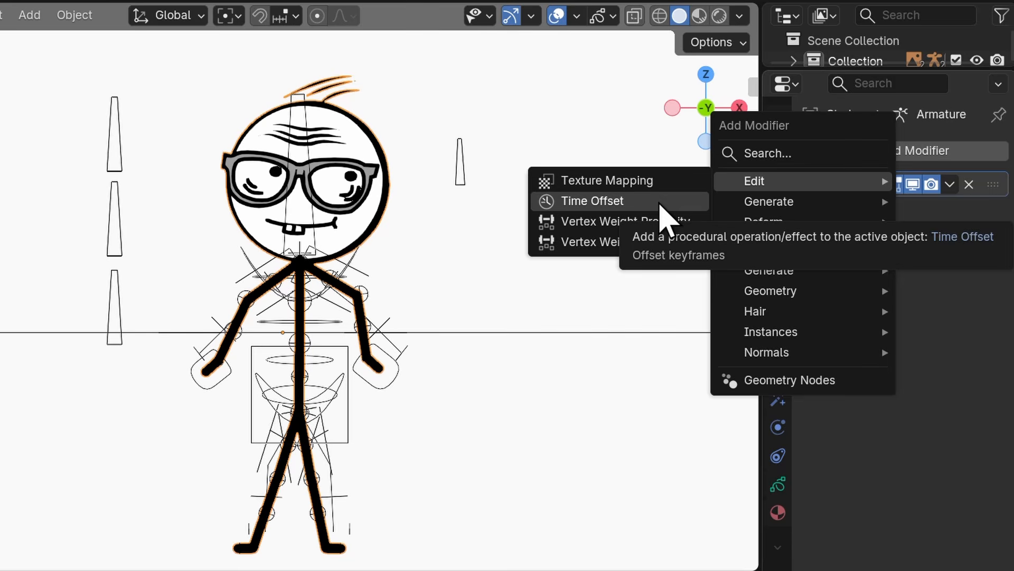
click(662, 203)
click(930, 246)
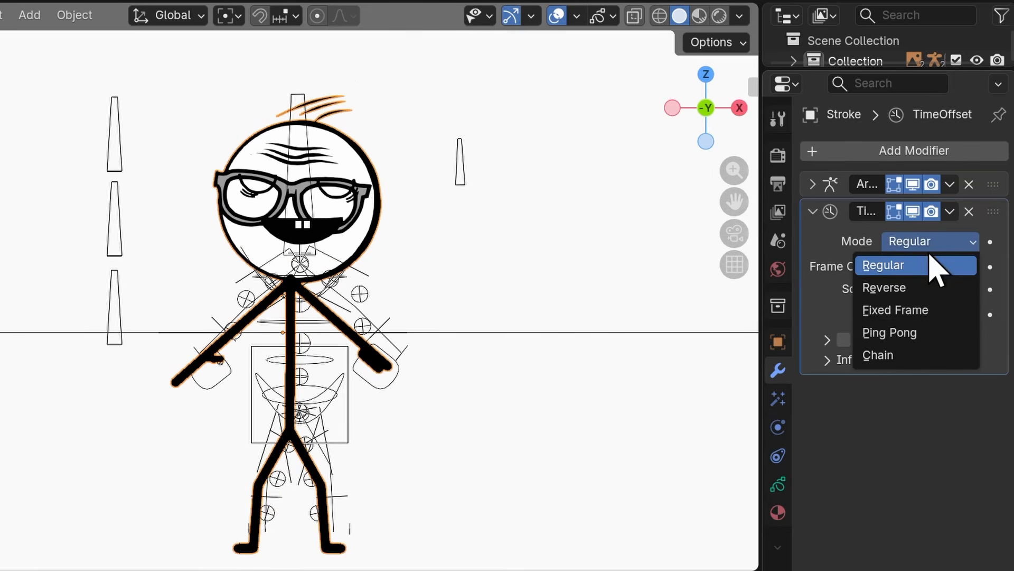
click(895, 311)
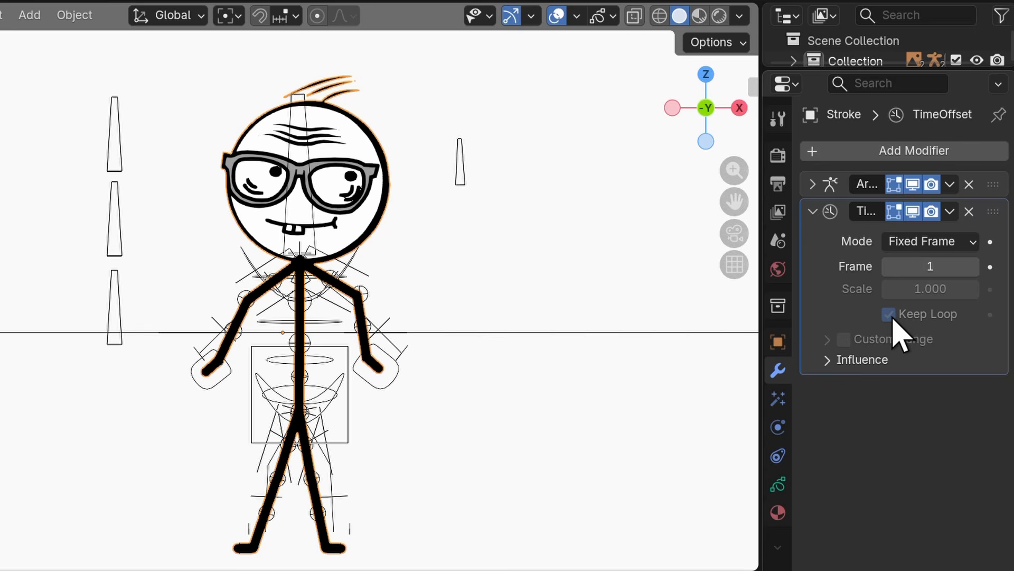
Limit the Time Offset modifier's influence to the PUPIL layer.
click(840, 363)
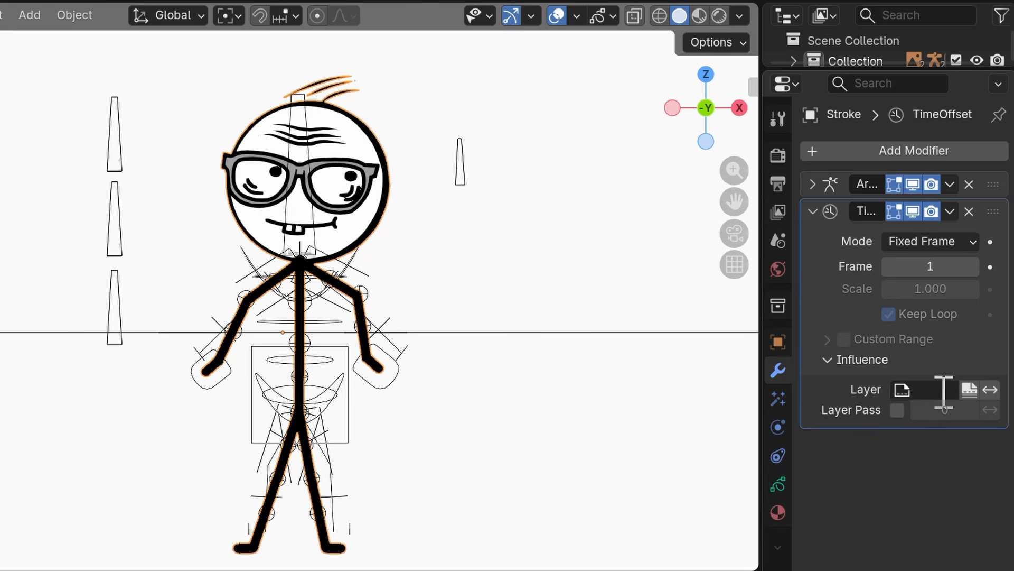
click(944, 391)
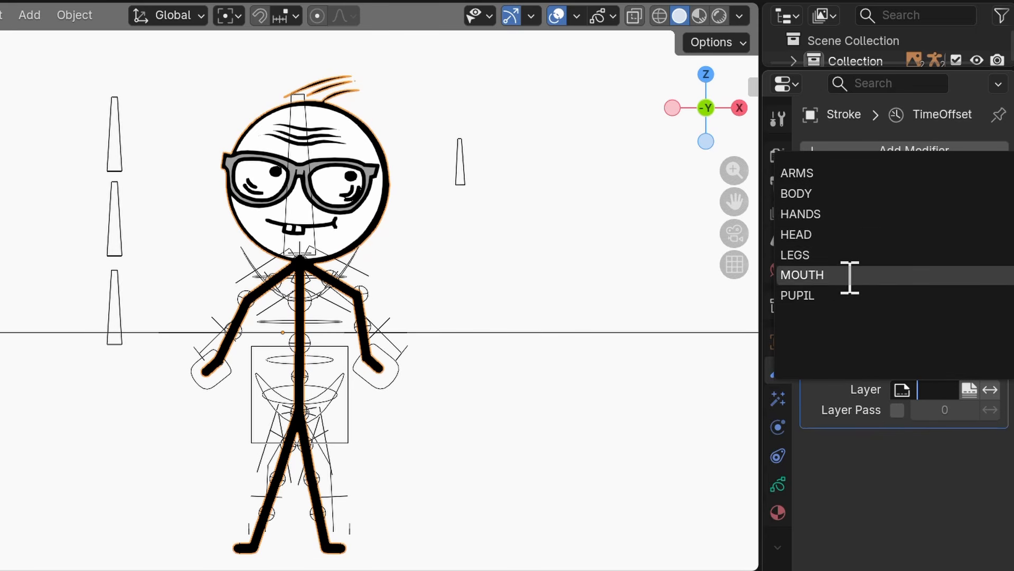
click(856, 296)
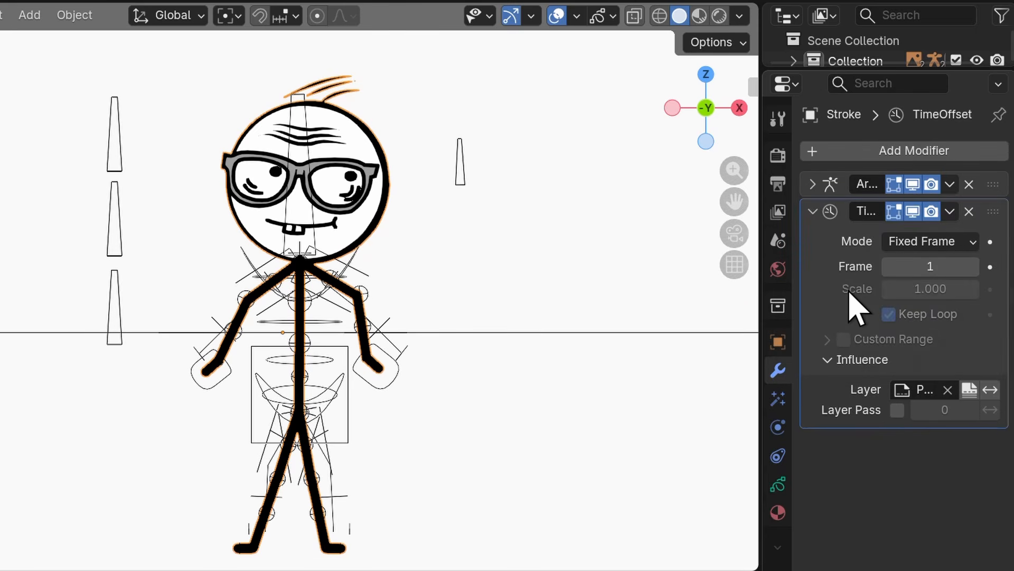
Add a driver to the PUPIL Time Offset modifier's Frame value with the scripted expression var *10.
right_click(930, 271)
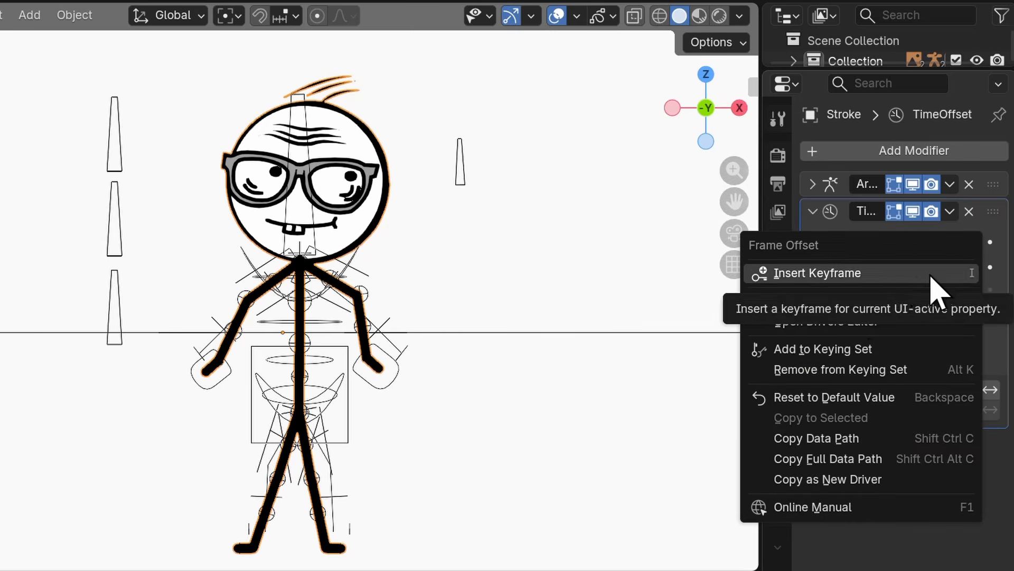
click(858, 300)
click(797, 318)
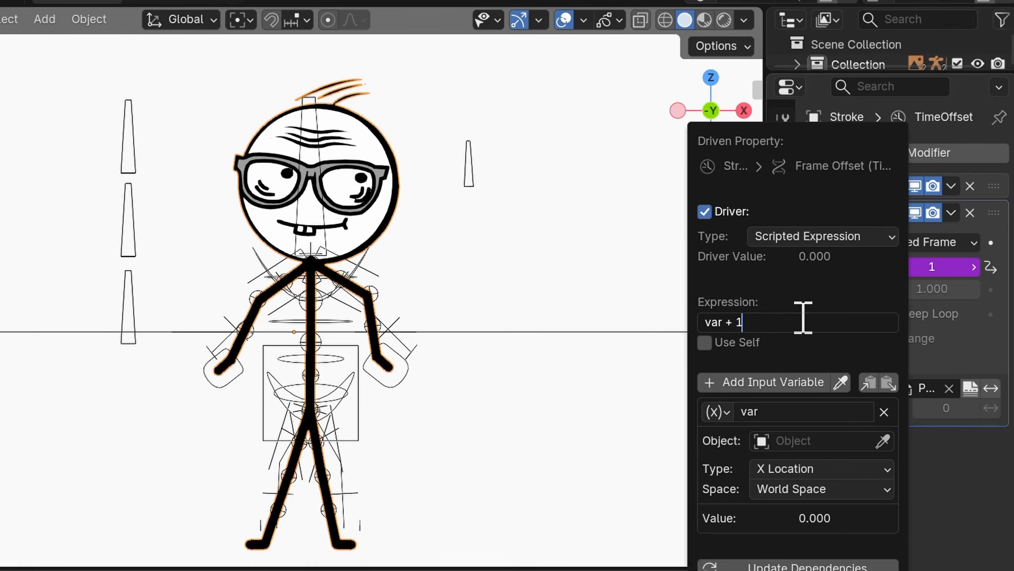
key(BackSpace)
key(BackSpace)
key(BackSpace)
text(*10)
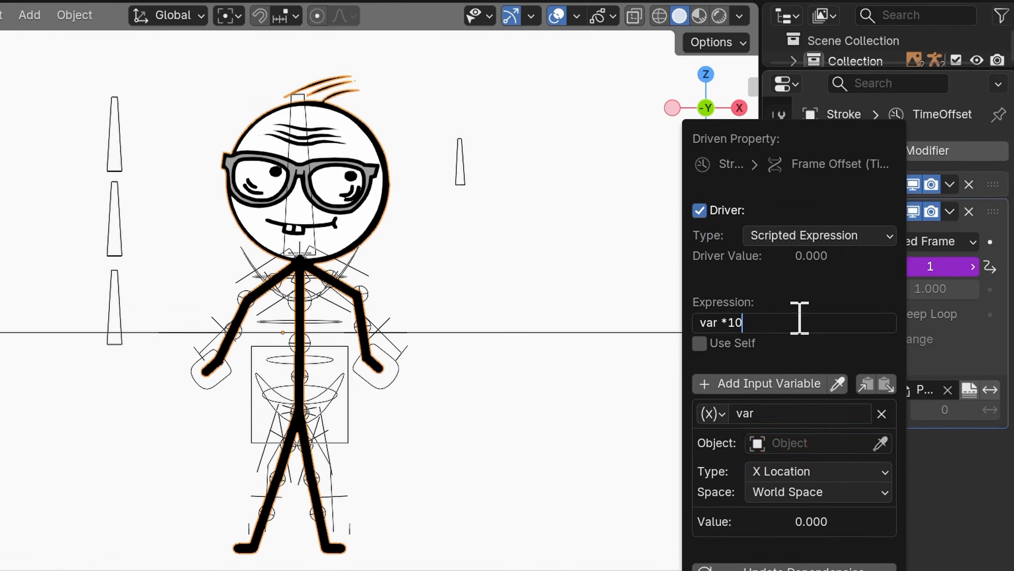
Point the driver variable at the rig's Eye.SWITCH bone, reading its X Location in Local Space.
click(826, 442)
click(826, 443)
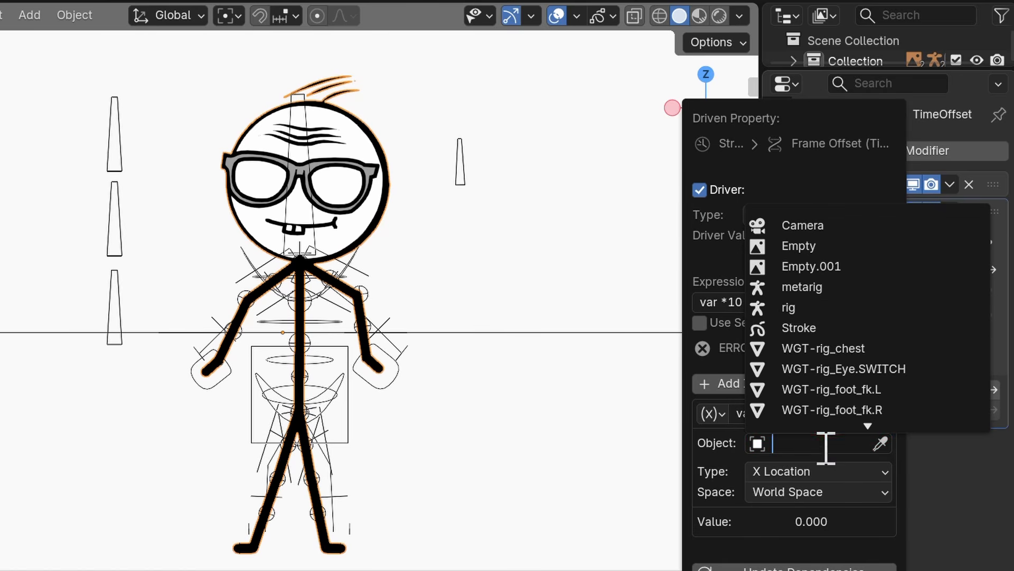
click(822, 305)
click(815, 443)
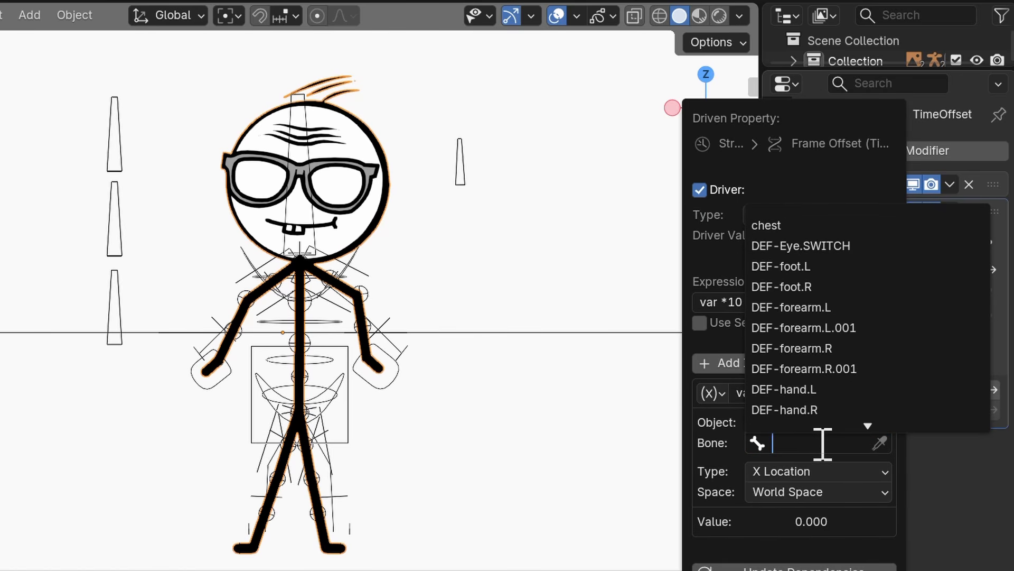
text(e)
click(813, 224)
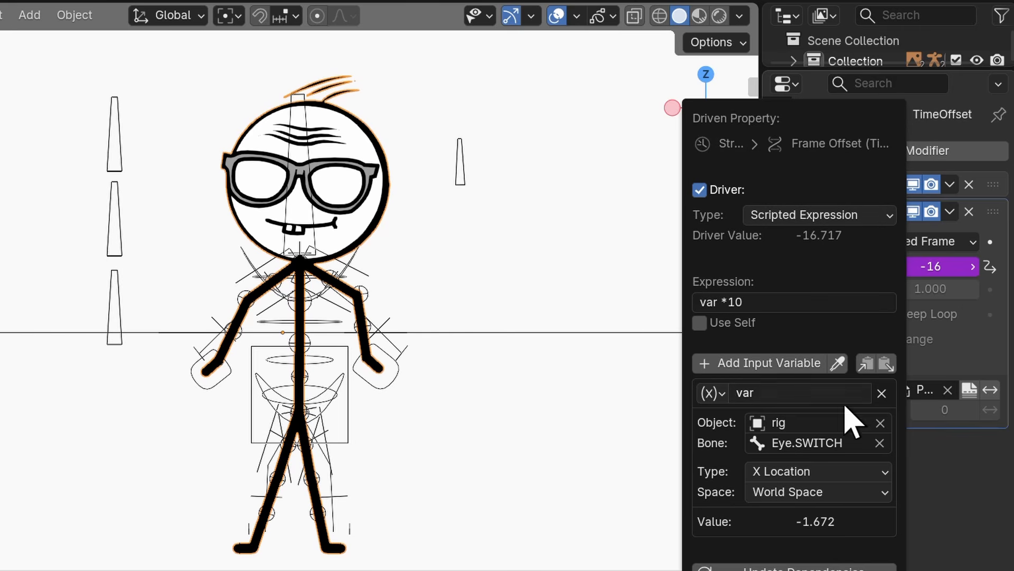
click(822, 492)
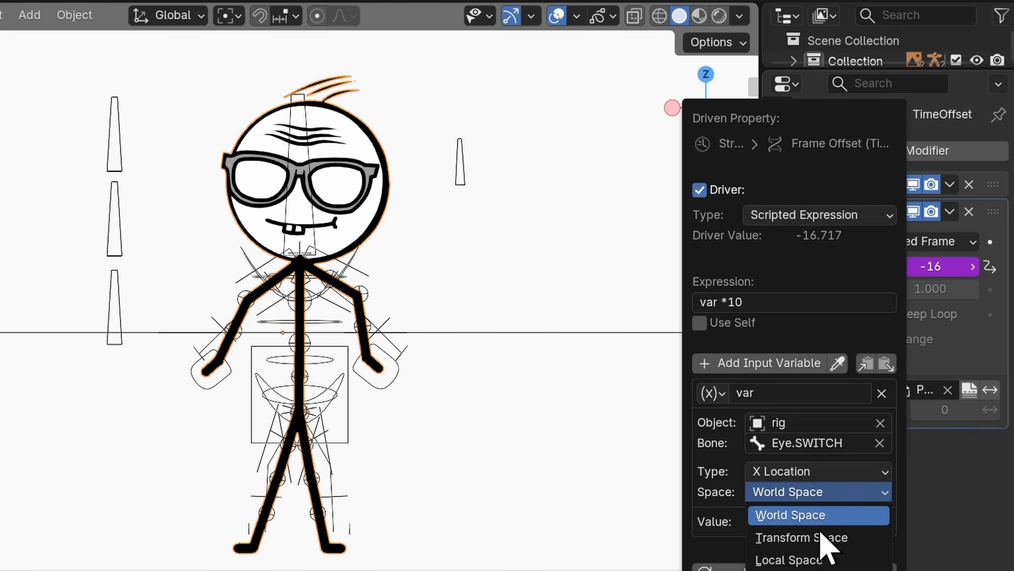
click(819, 560)
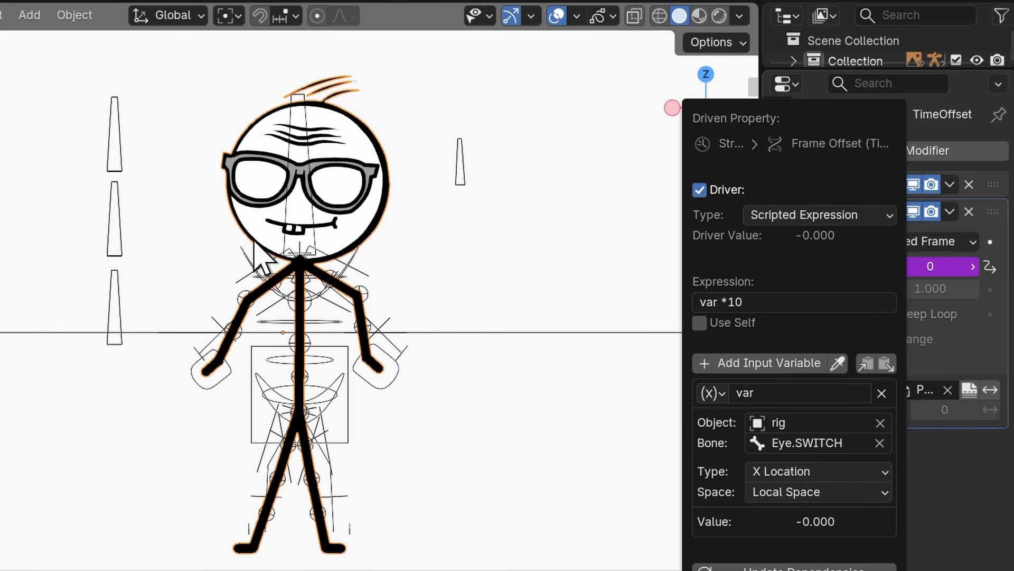
Select the rig, enter Pose Mode and move the Eye.SWITCH bone along X to test the pupil switching.
click(111, 159)
key(ctrl+Tab)
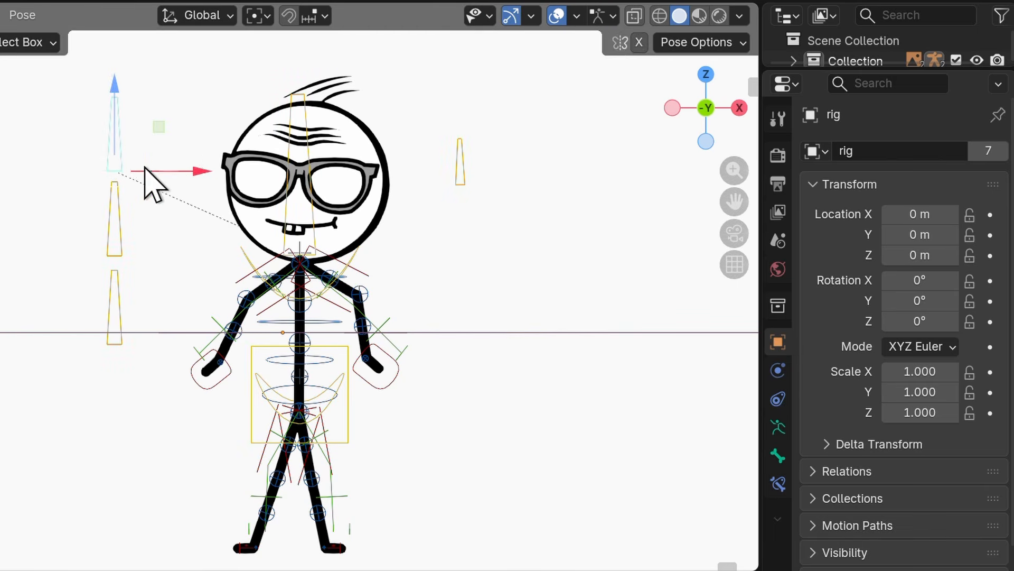
mouse_move(144, 167)
mouse_down()
mouse_move(186, 172)
mouse_move(158, 172)
mouse_up()
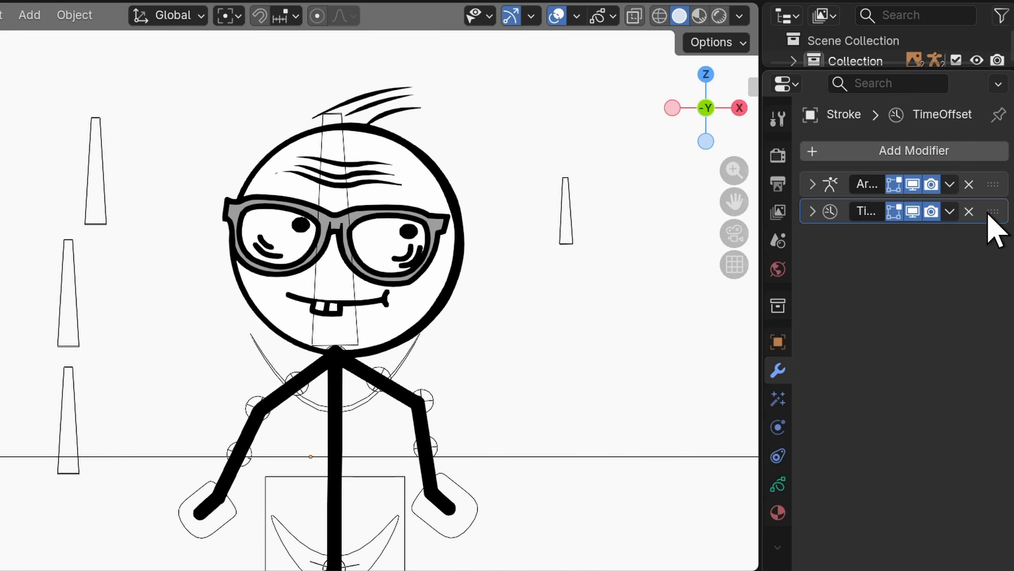
Duplicate the PUPIL Time Offset modifier on the Stroke object and set the copy's influence layer to MOUTH.
key(shift+d)
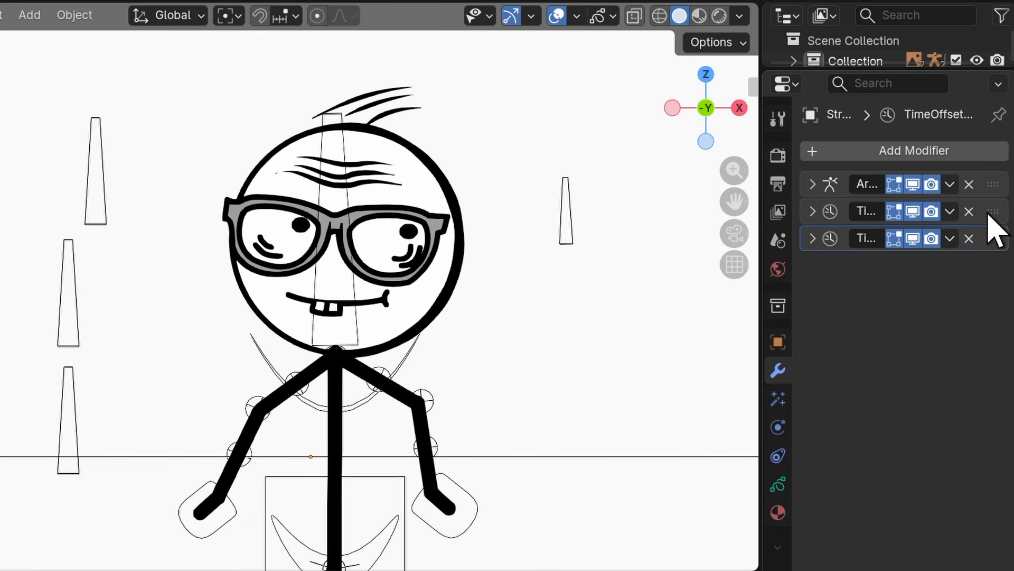
click(813, 238)
click(828, 387)
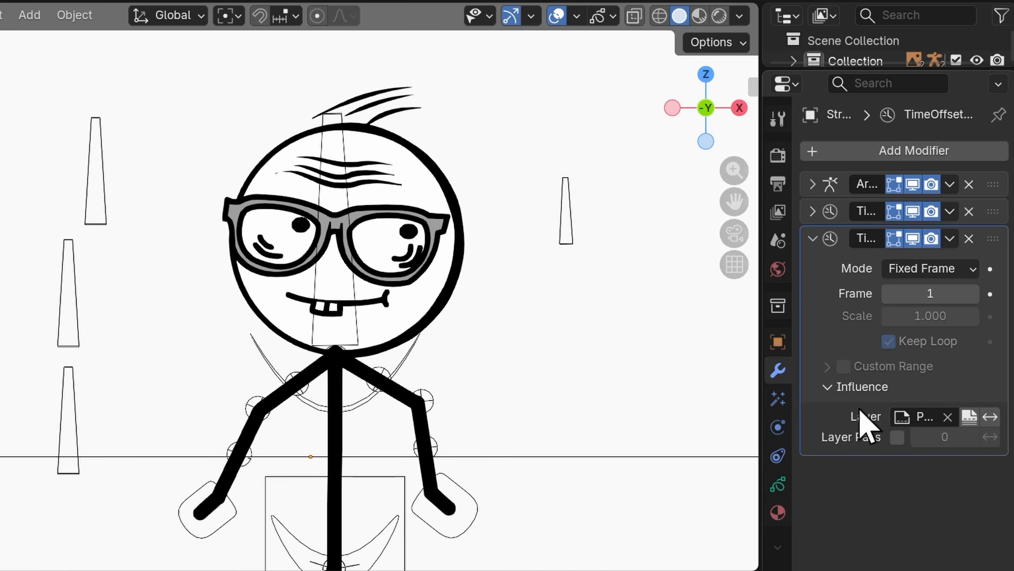
click(932, 417)
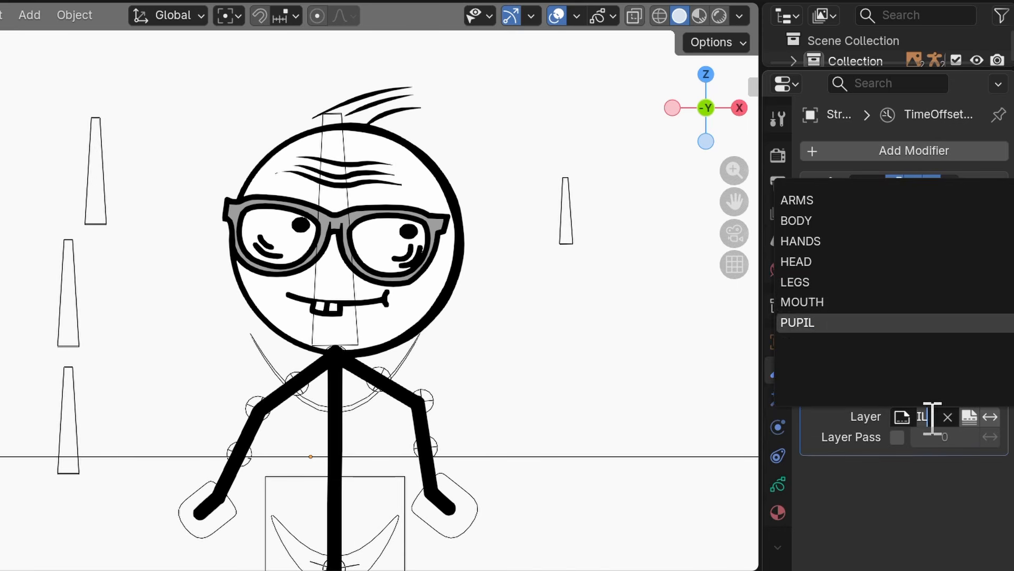
click(845, 302)
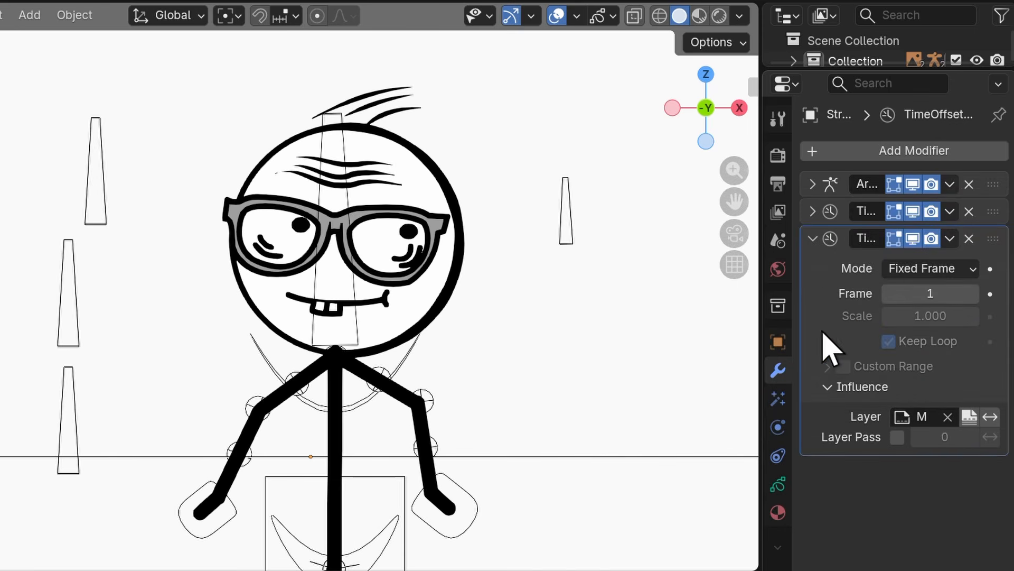
Add a driver to the MOUTH modifier's Frame value, using the rig's Mouth.SWITCH bone X Location in Local Space.
right_click(922, 296)
click(799, 298)
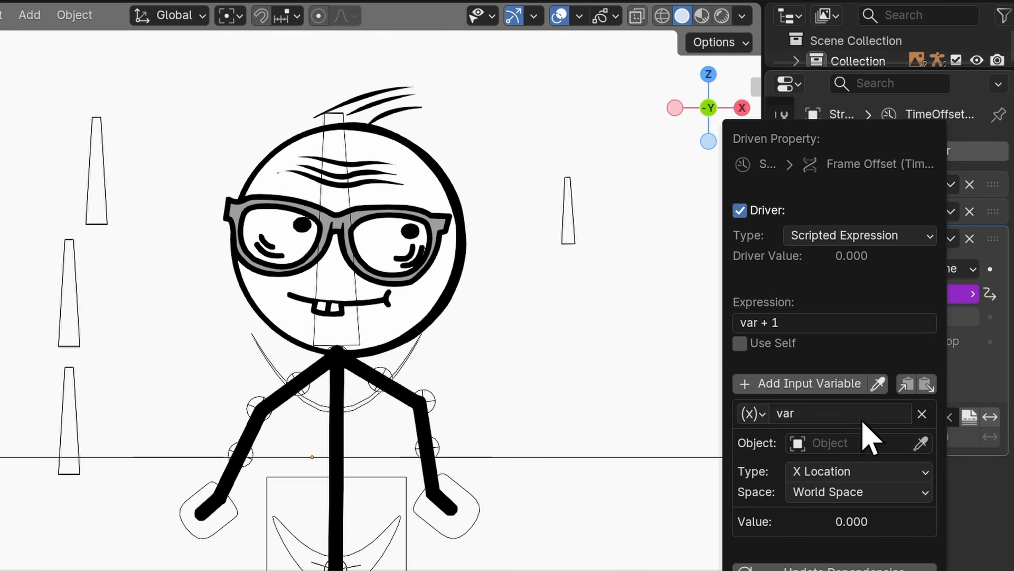
click(866, 443)
click(841, 309)
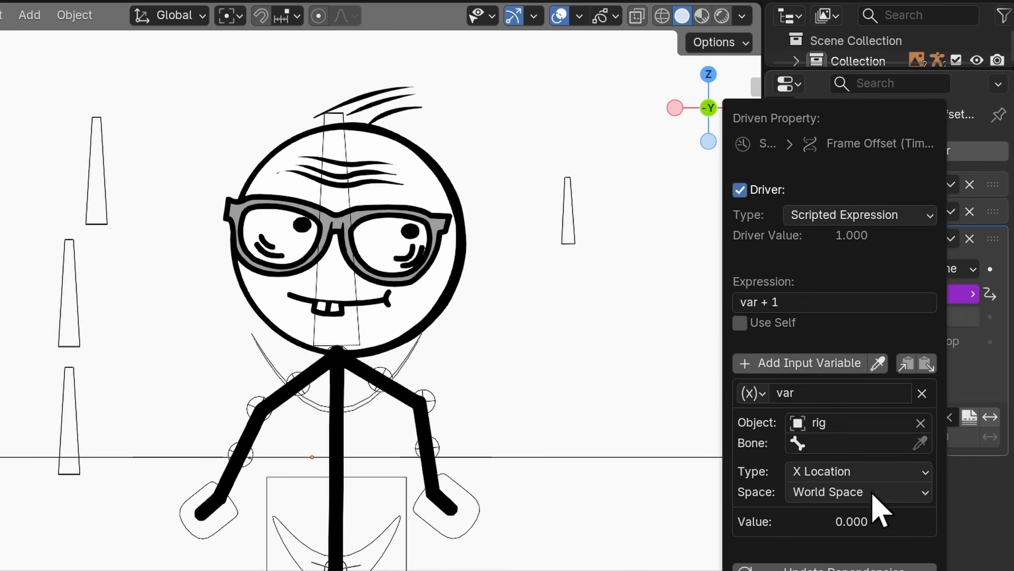
click(870, 493)
click(854, 442)
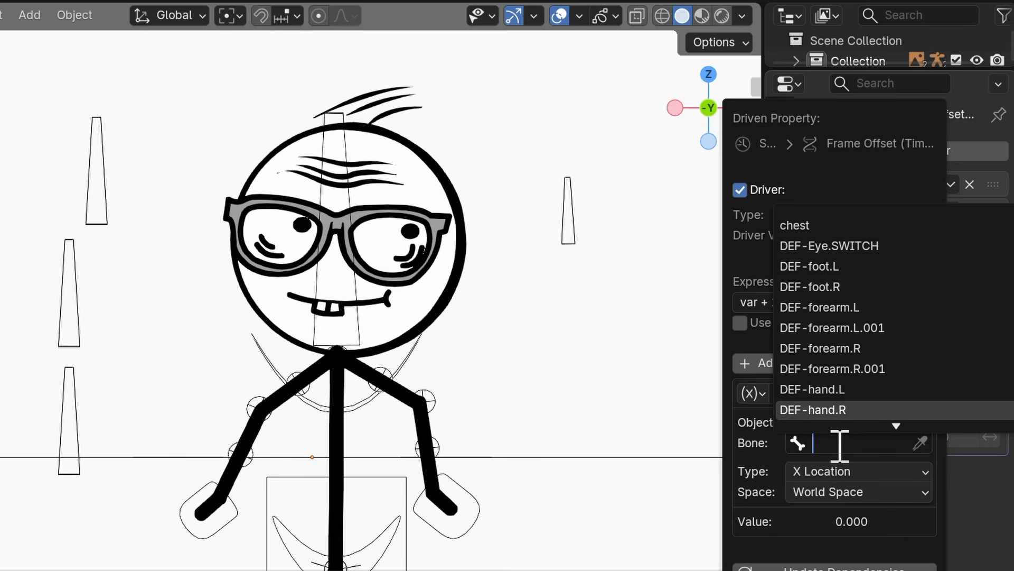
text(m)
click(840, 226)
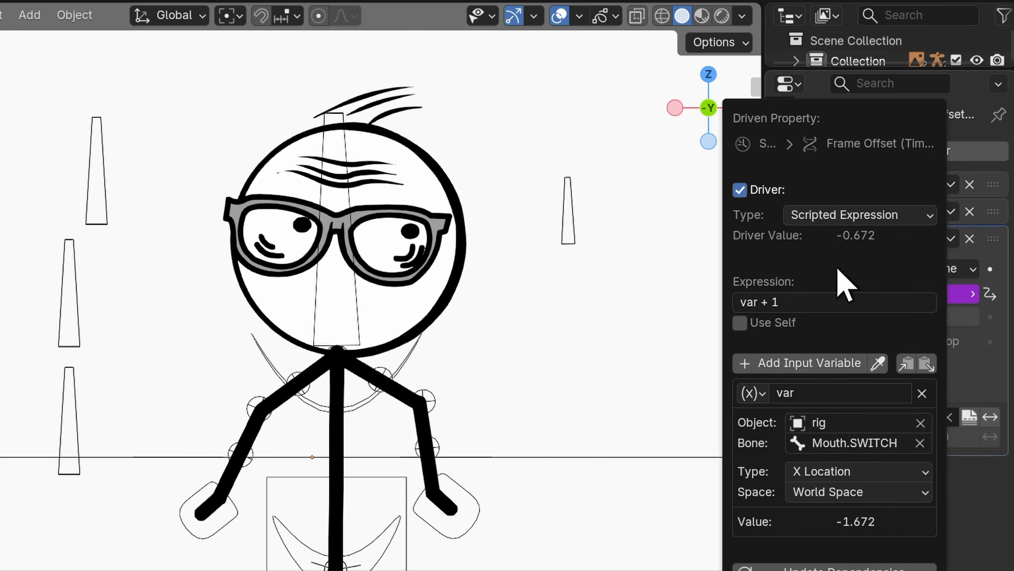
click(855, 494)
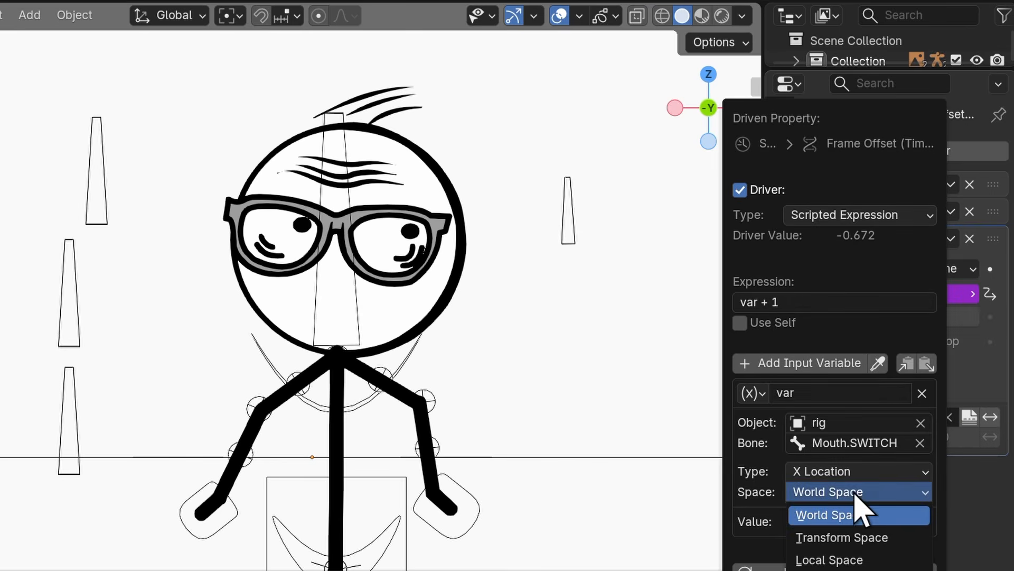
click(852, 558)
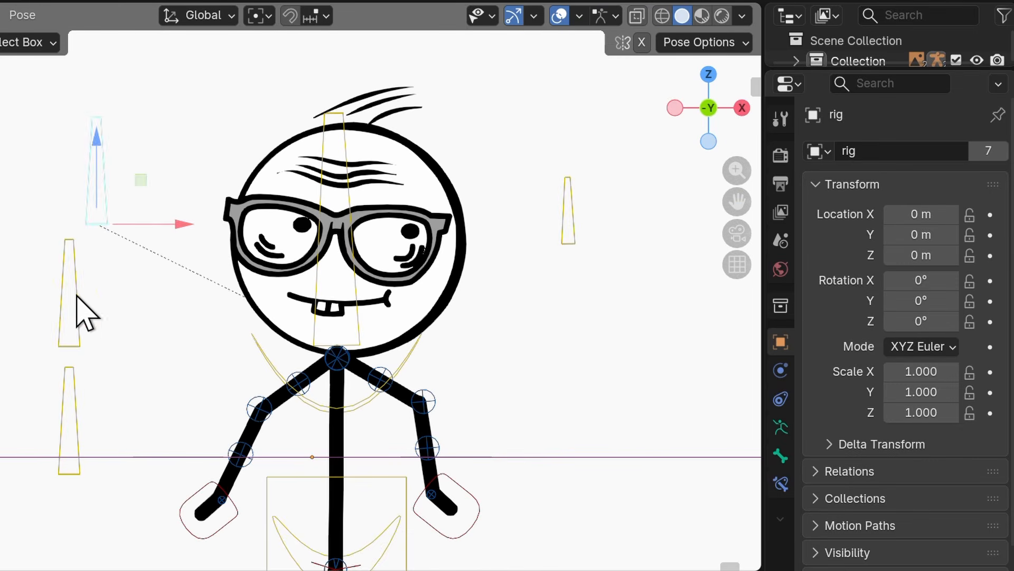
Move the Mouth.SWITCH bone along X in Pose Mode to test the mouth switching.
click(77, 300)
key(g)
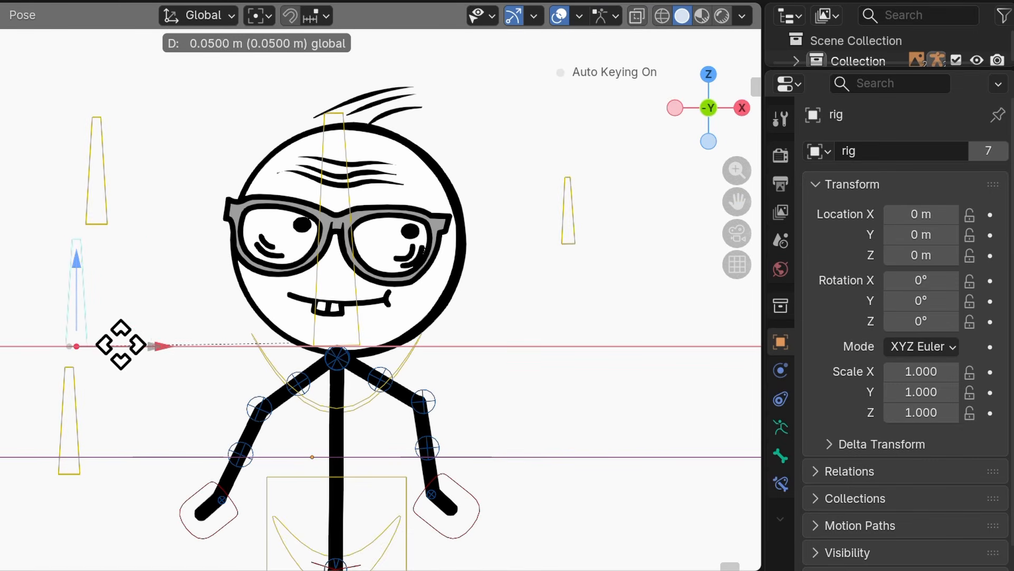
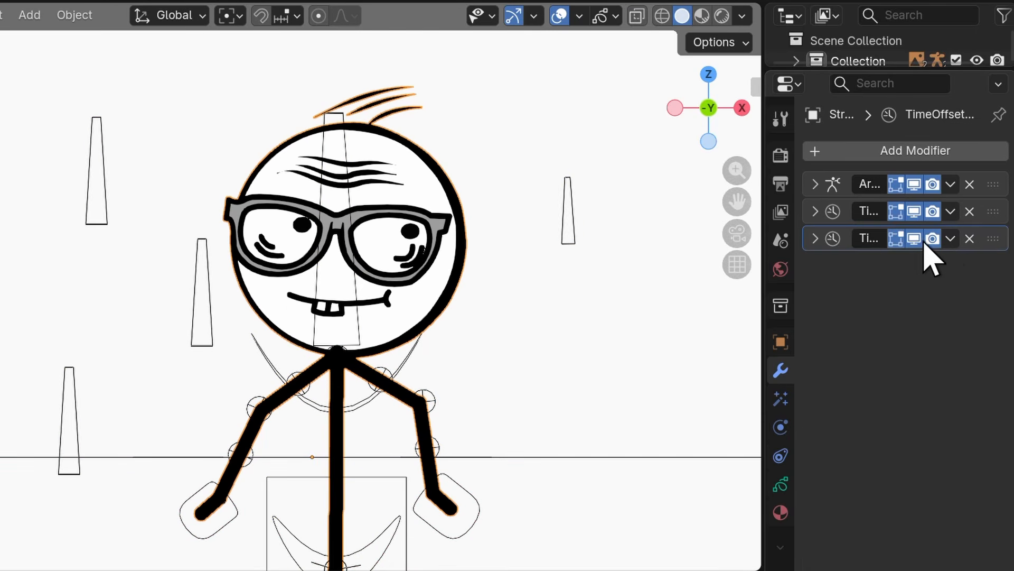
Duplicate the MOUTH Time Offset modifier on the Stroke object and set the copy's influence layer to HANDS.
key(shift+d)
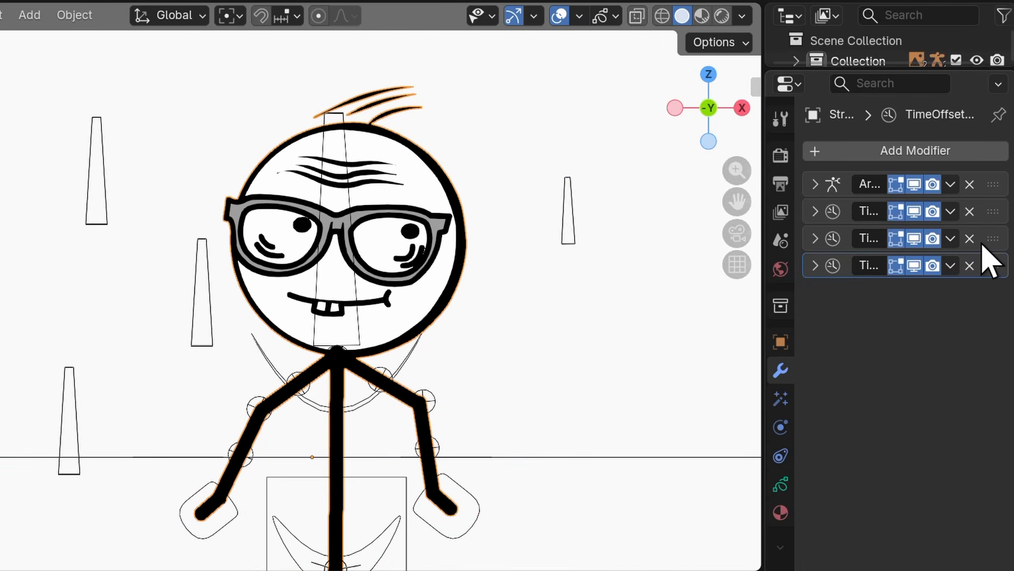
click(816, 266)
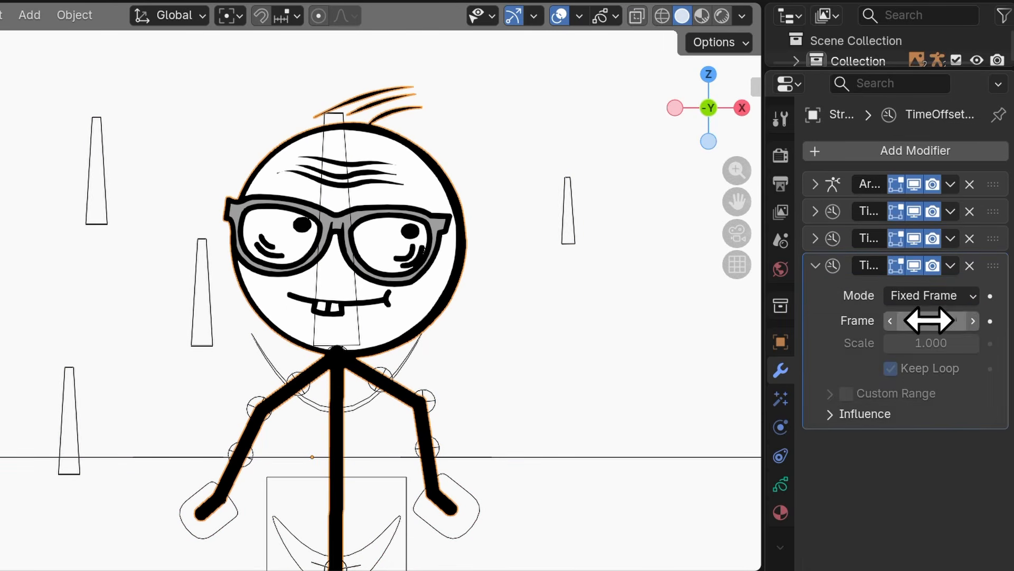
click(853, 412)
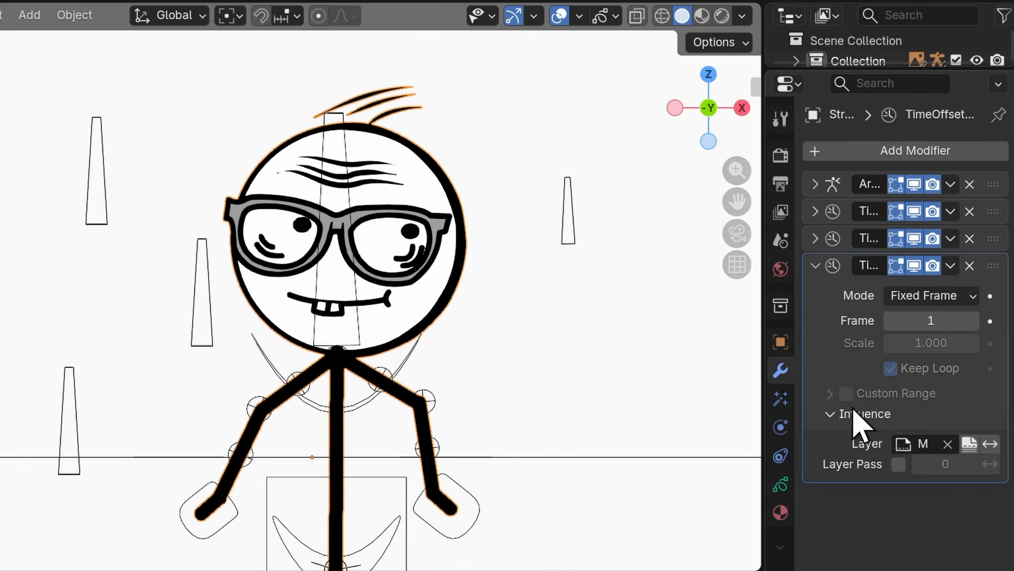
click(951, 444)
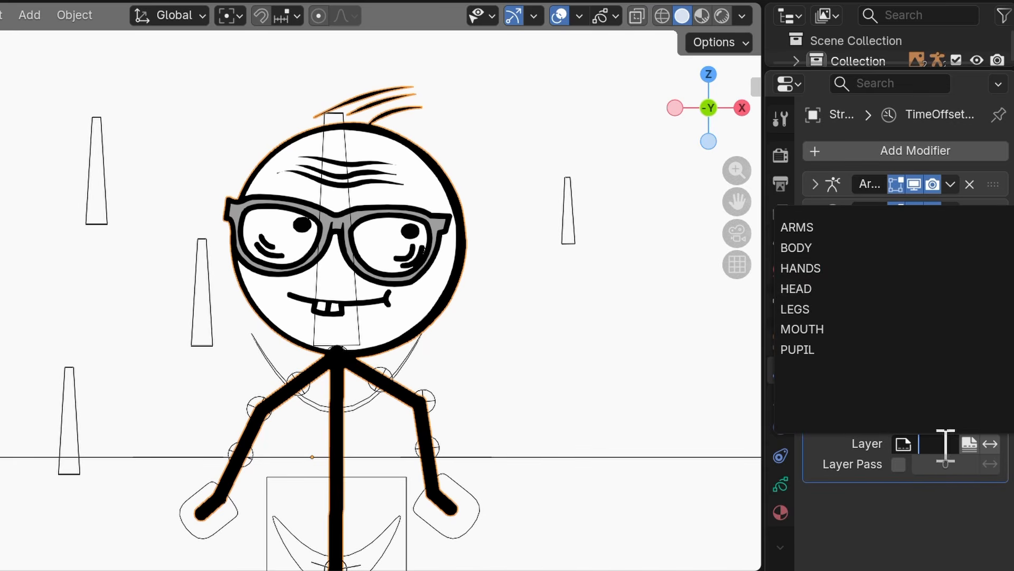
click(842, 269)
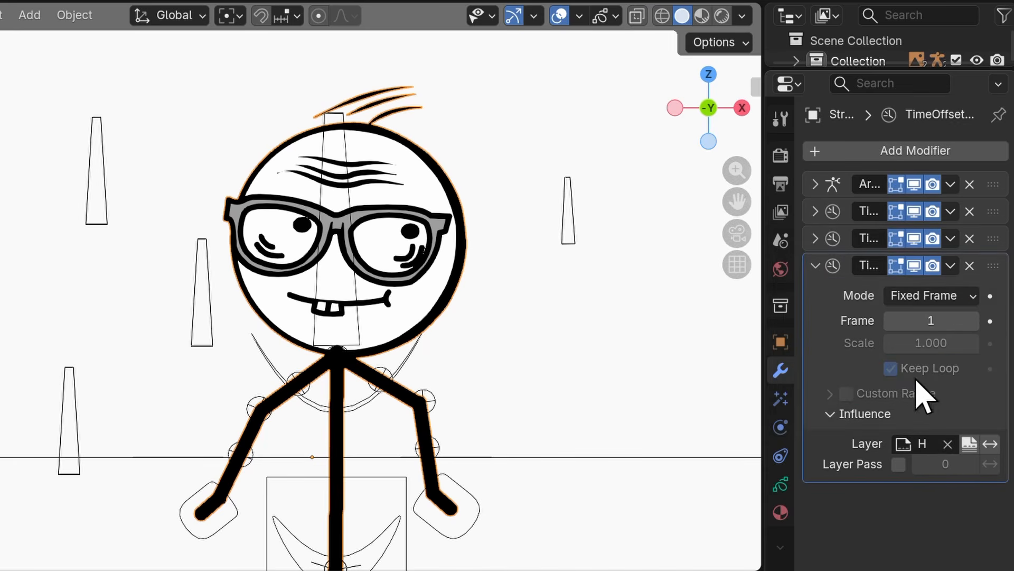
Add a driver to the HANDS modifier's Frame value, using the rig's Hand.SWITCH bone X Location in Local Space.
right_click(943, 324)
click(889, 321)
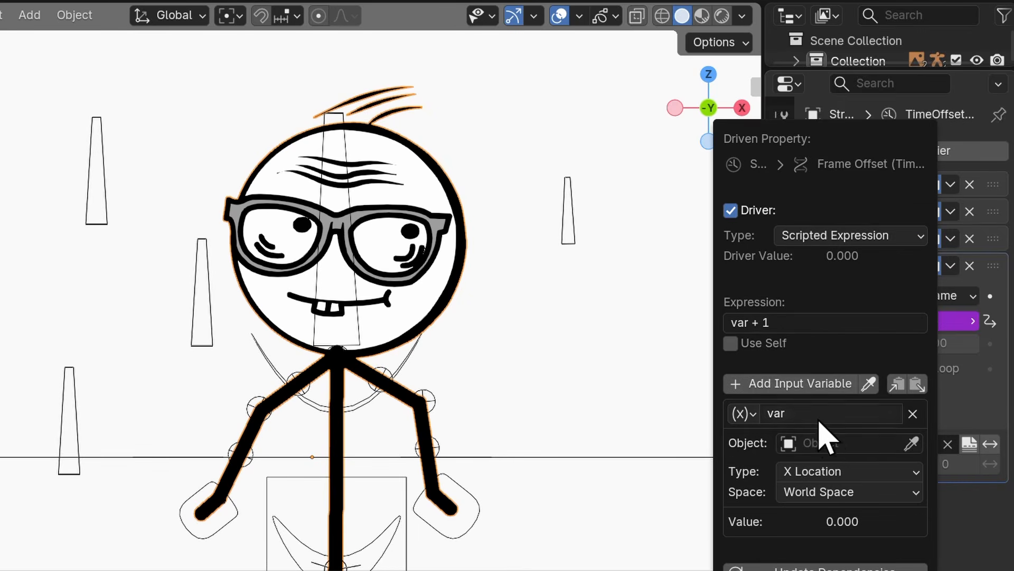
scroll(839, 441, down, 1)
click(843, 446)
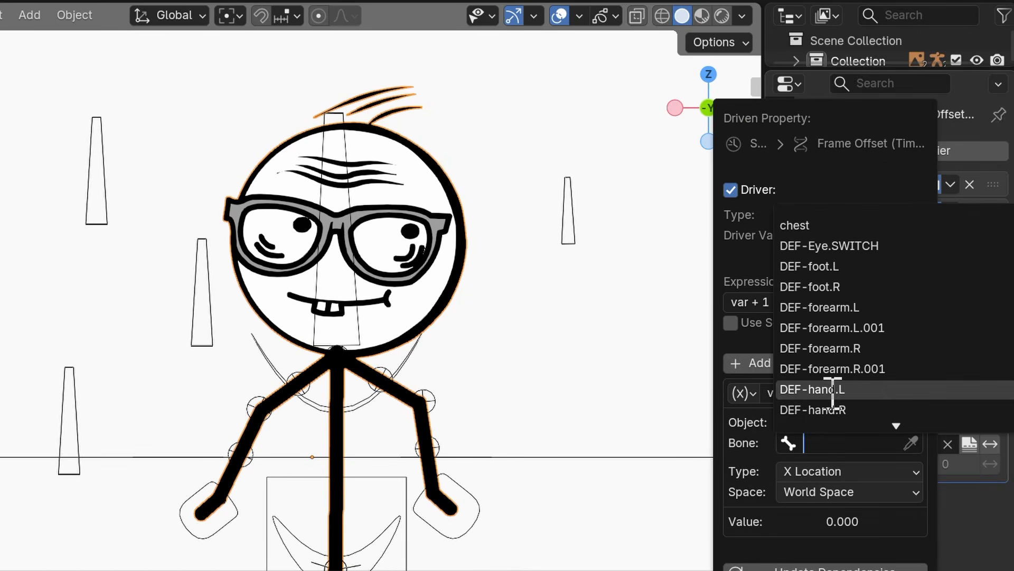
text(h)
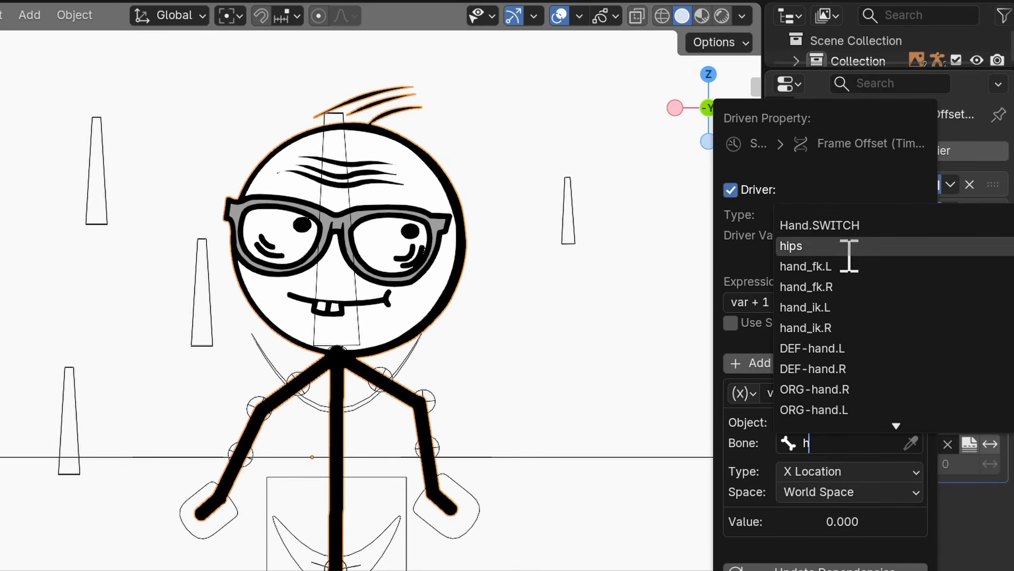
click(845, 226)
click(854, 491)
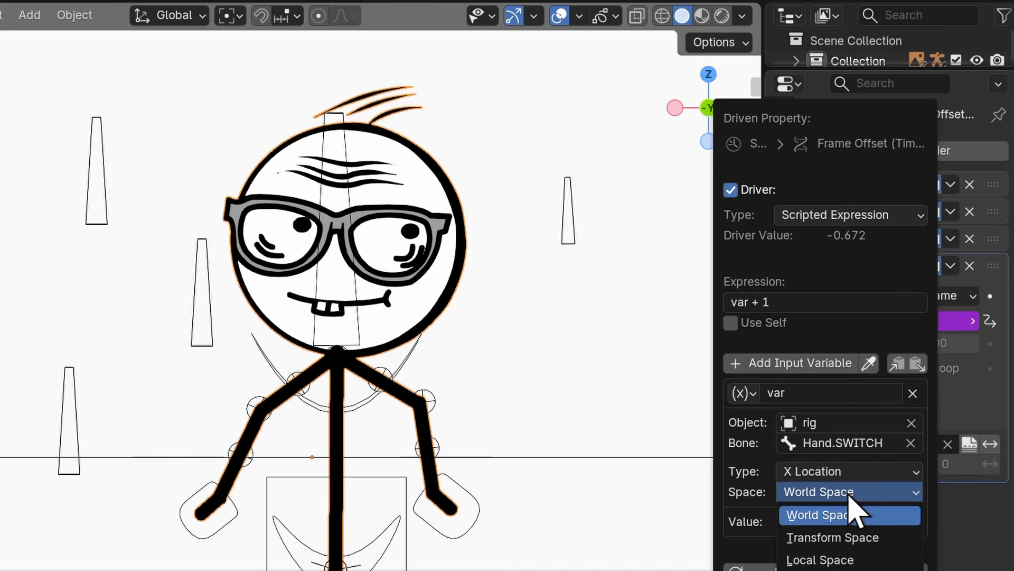
click(848, 558)
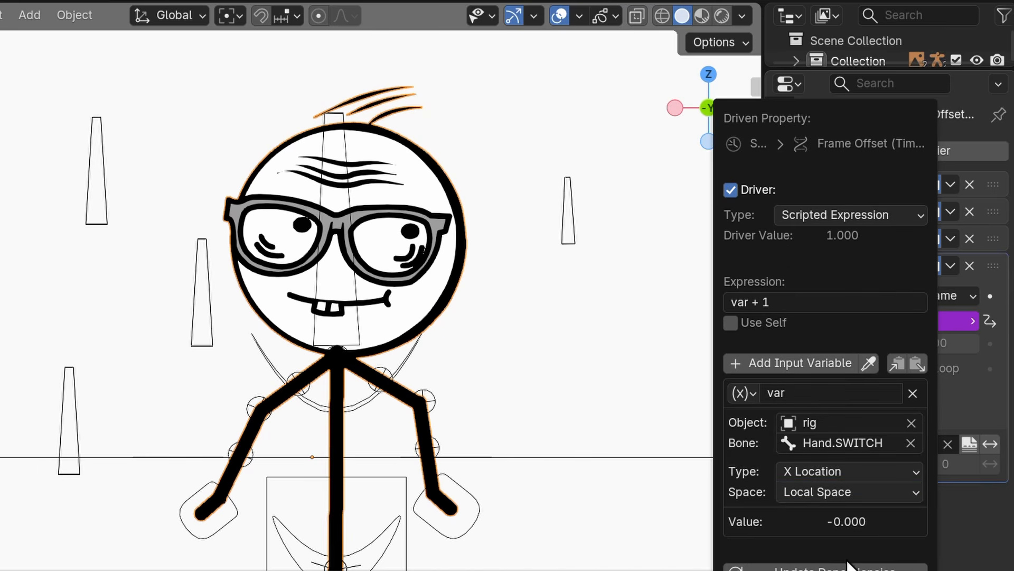
Move the Hand.SWITCH bone in Pose Mode to test the hand switching.
click(977, 523)
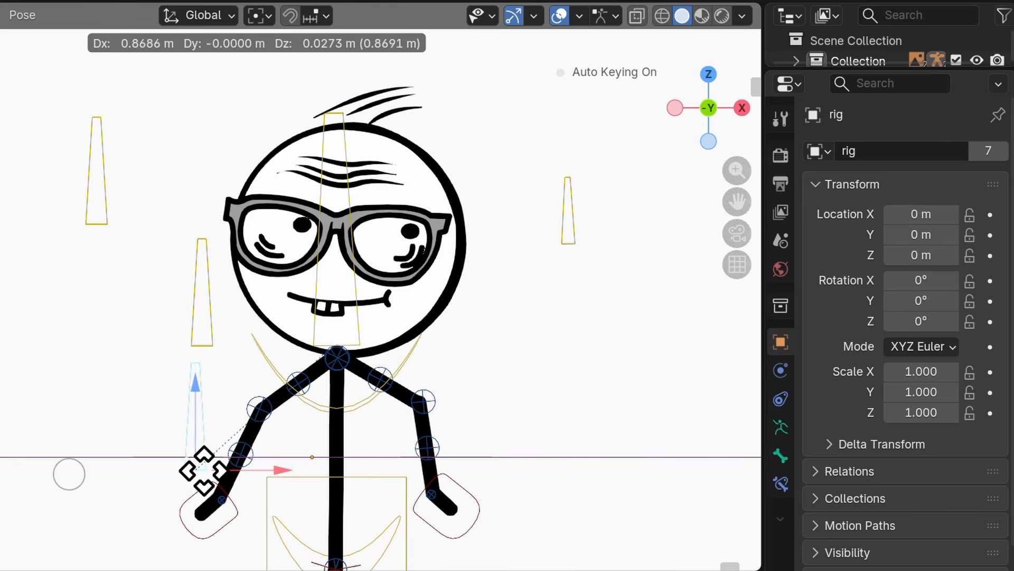
drag(200, 471, 142, 423)
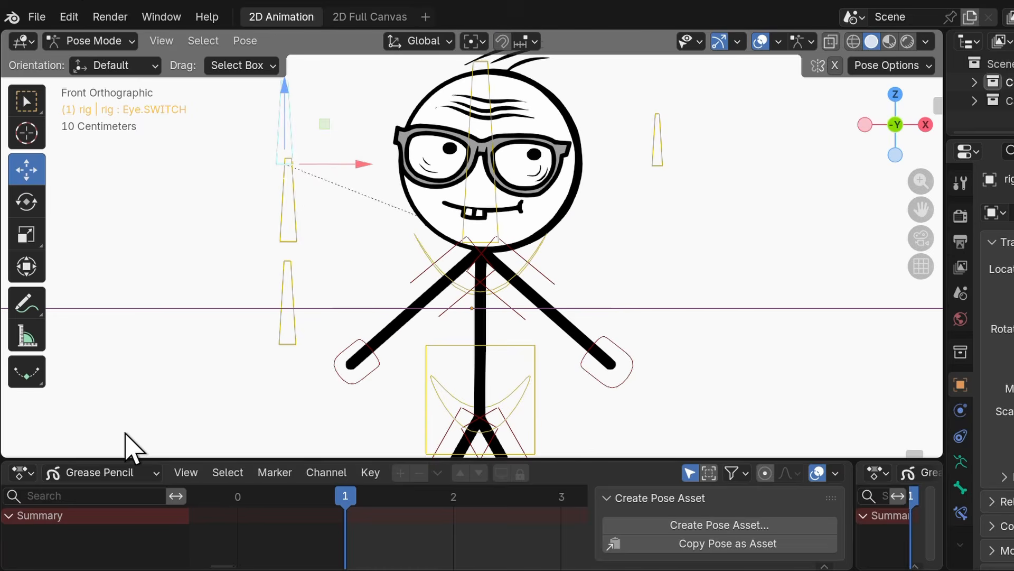
Change the Dope Sheet area to the Graph Editor and nudge the Mouth.SWITCH bone along X.
click(23, 478)
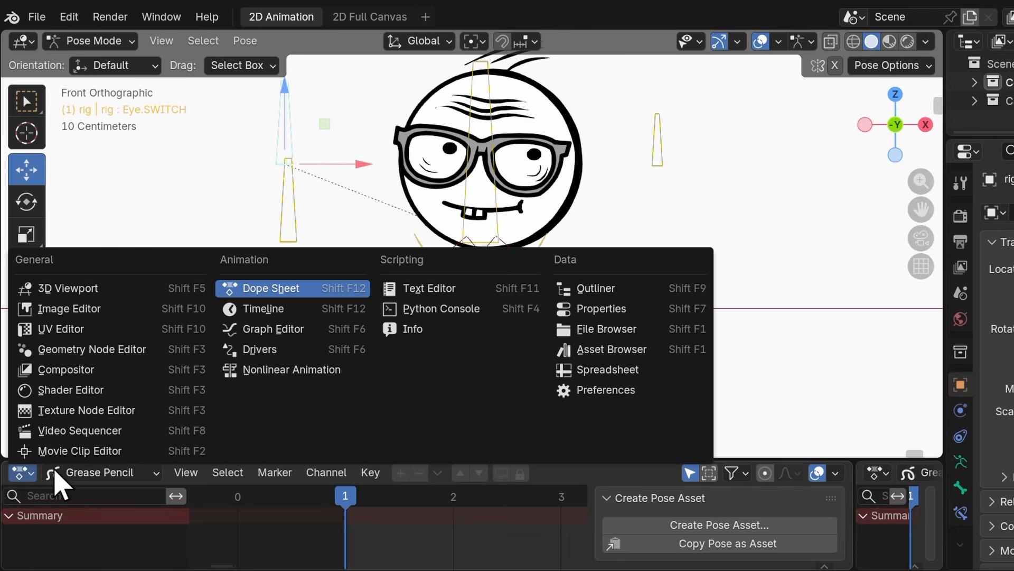
click(280, 330)
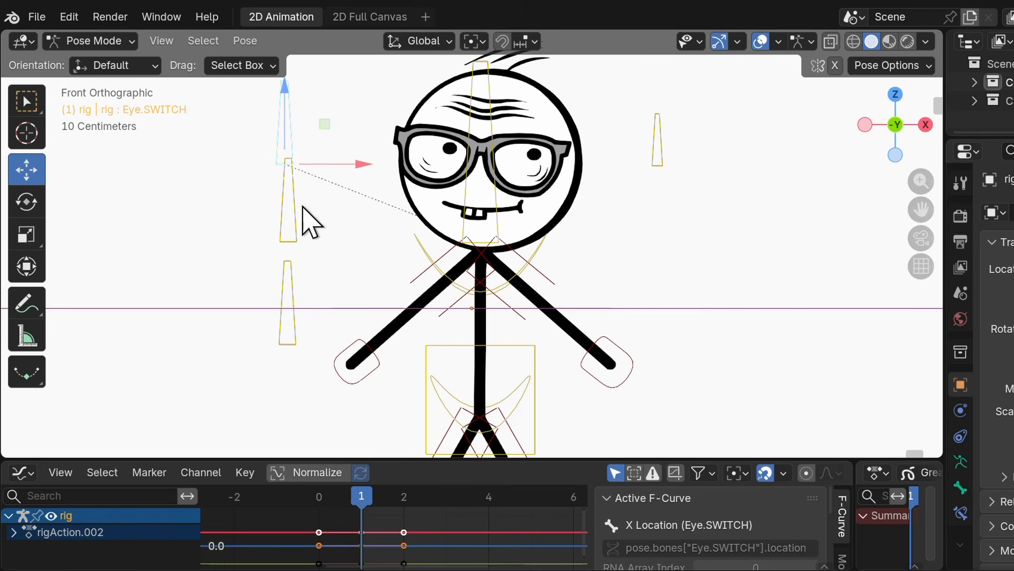
click(296, 222)
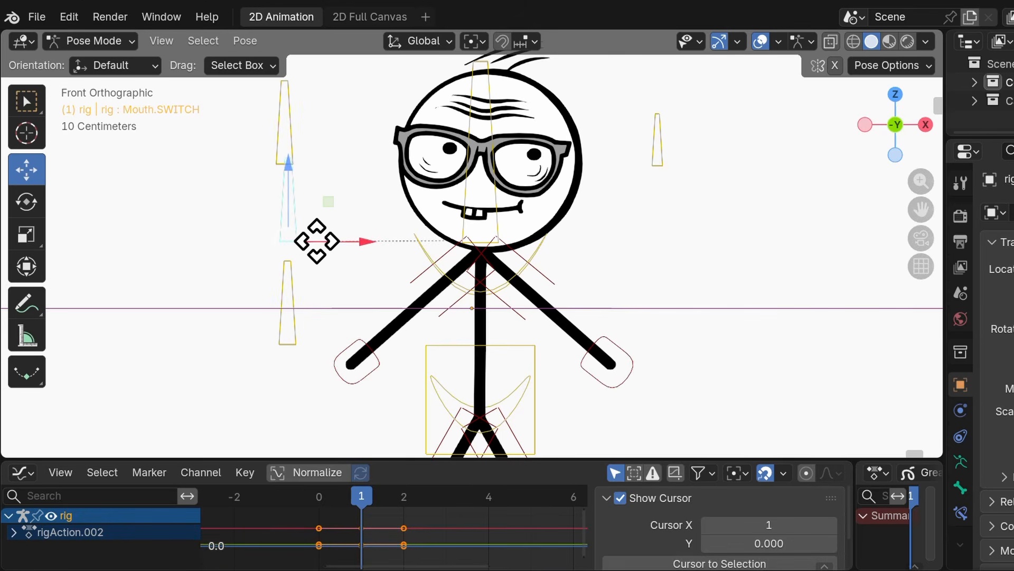
drag(317, 241, 323, 240)
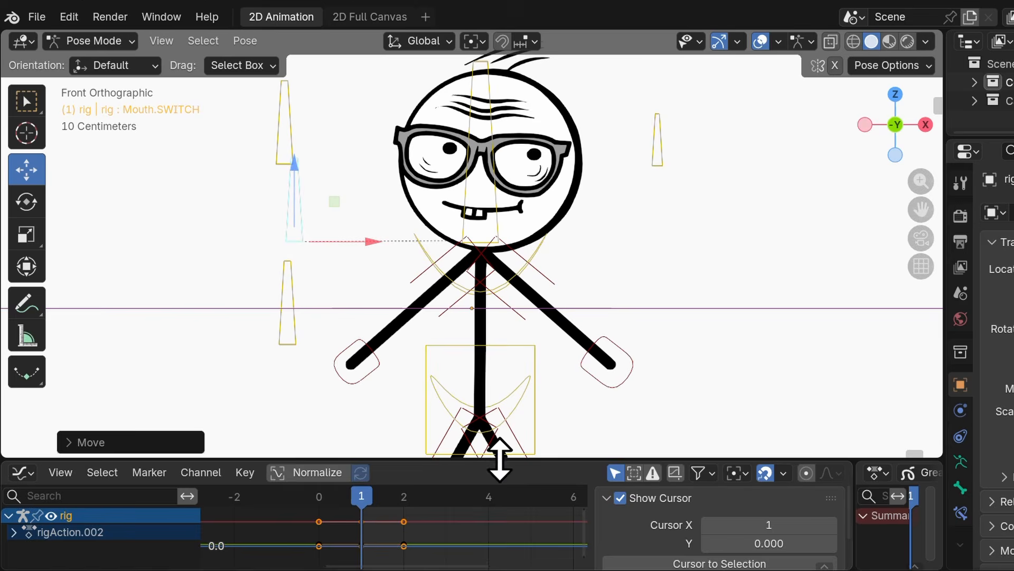
Enlarge the animation editor area and change it to the Video Sequencer.
drag(500, 457, 478, 418)
click(24, 428)
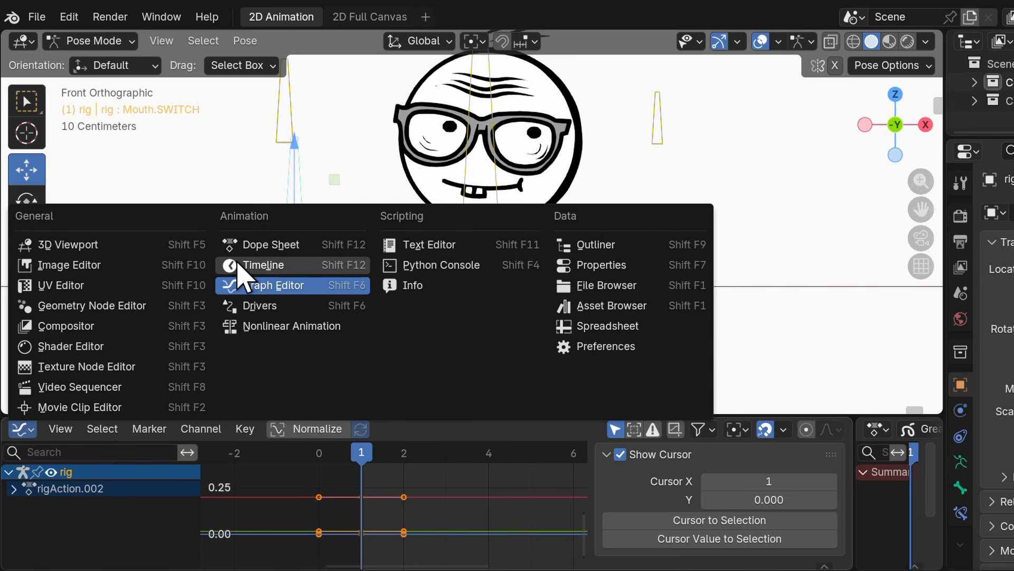
click(116, 396)
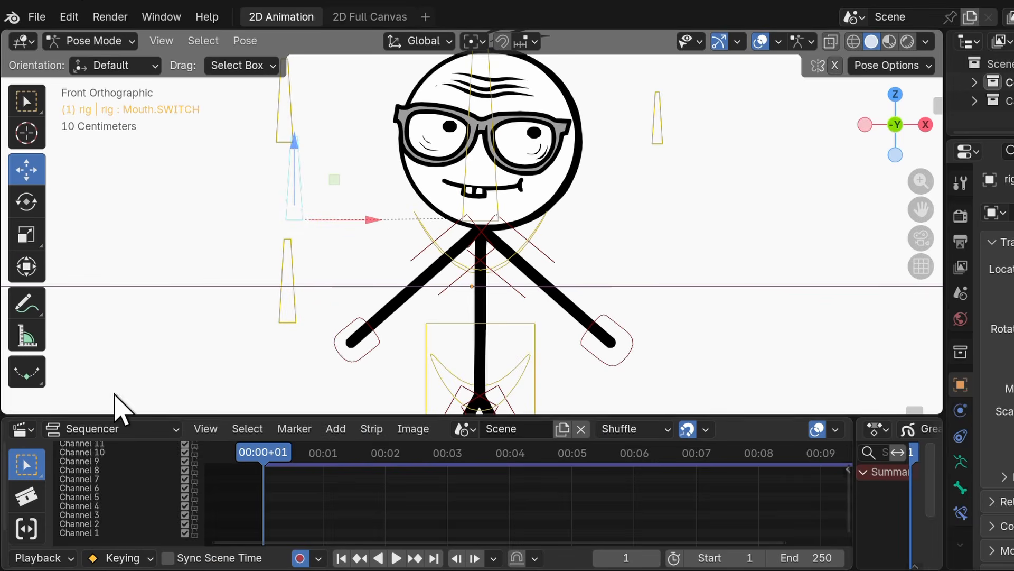
Add the ElevenLabs_2026-06-20 mp3 from Downloads as a sound strip on Channel 1, starting at frame 1.
click(338, 429)
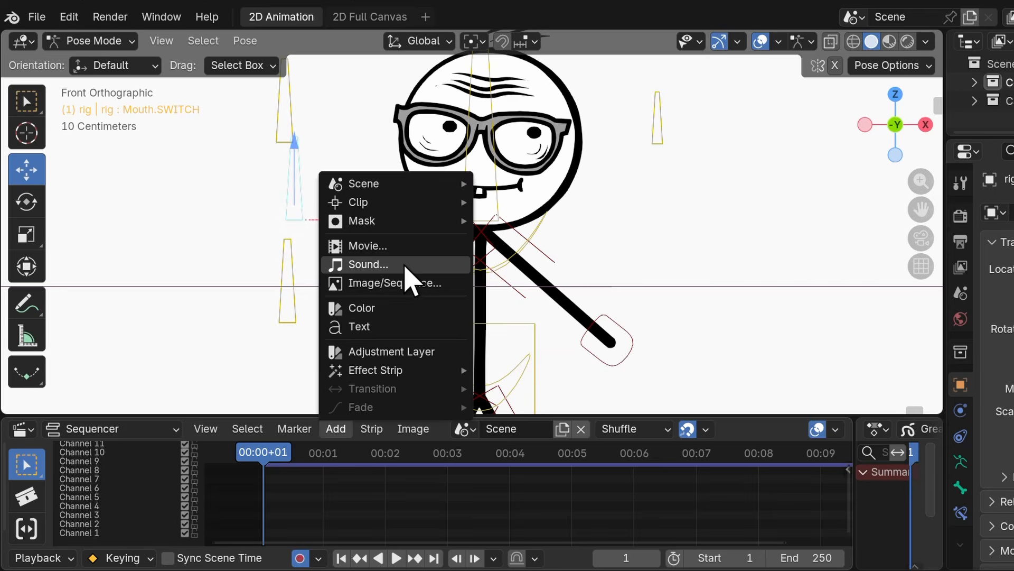
click(370, 264)
click(505, 280)
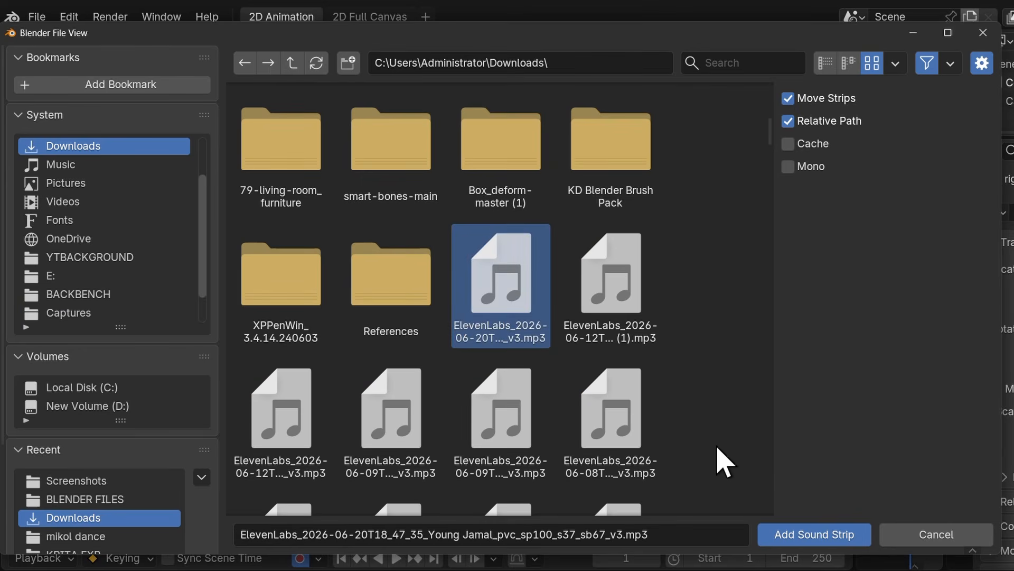
click(819, 535)
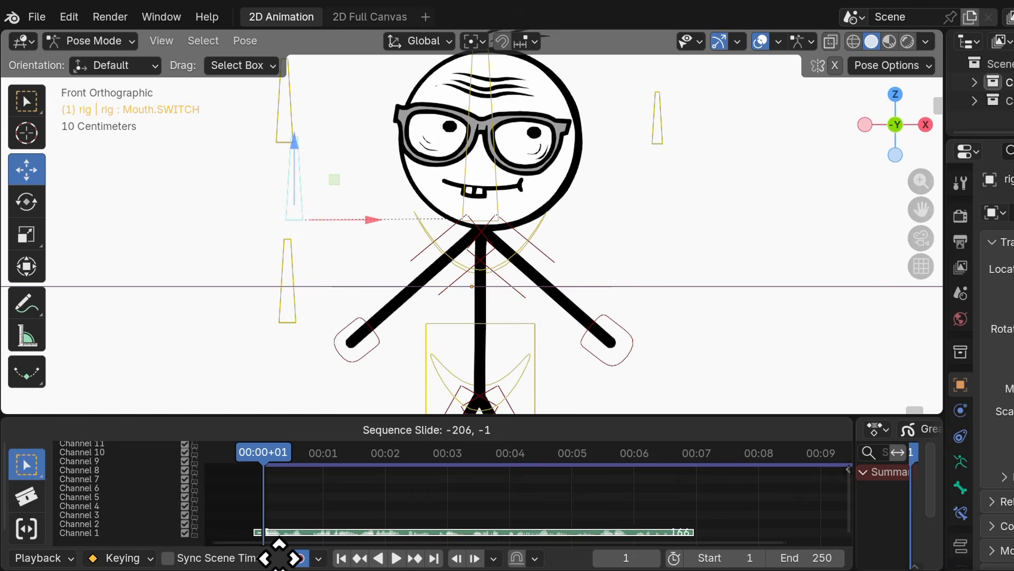
click(297, 552)
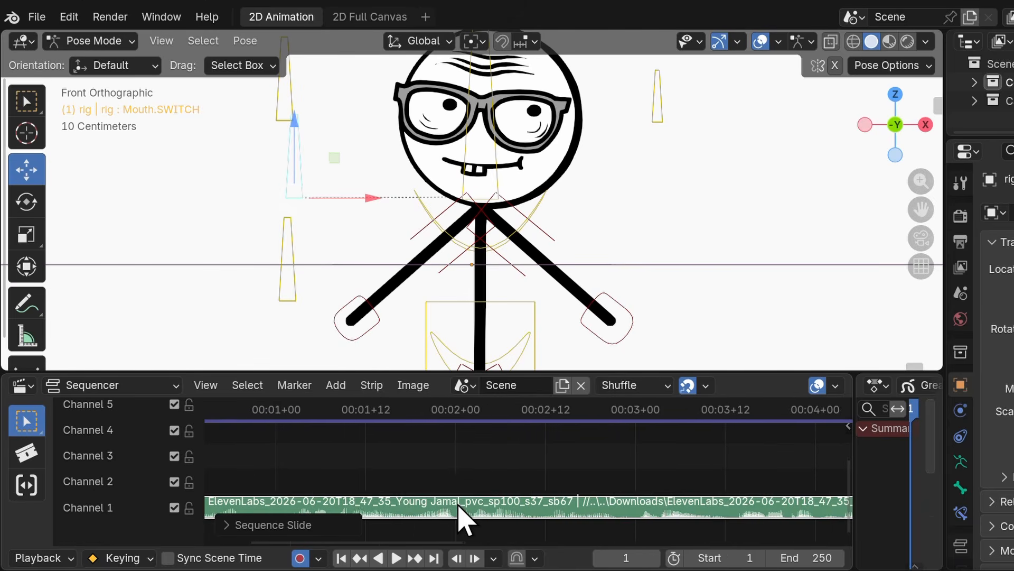
Play the timeline briefly from frame 1 to check the voice-over strip.
ctrl+scroll(459, 521, left, 10)
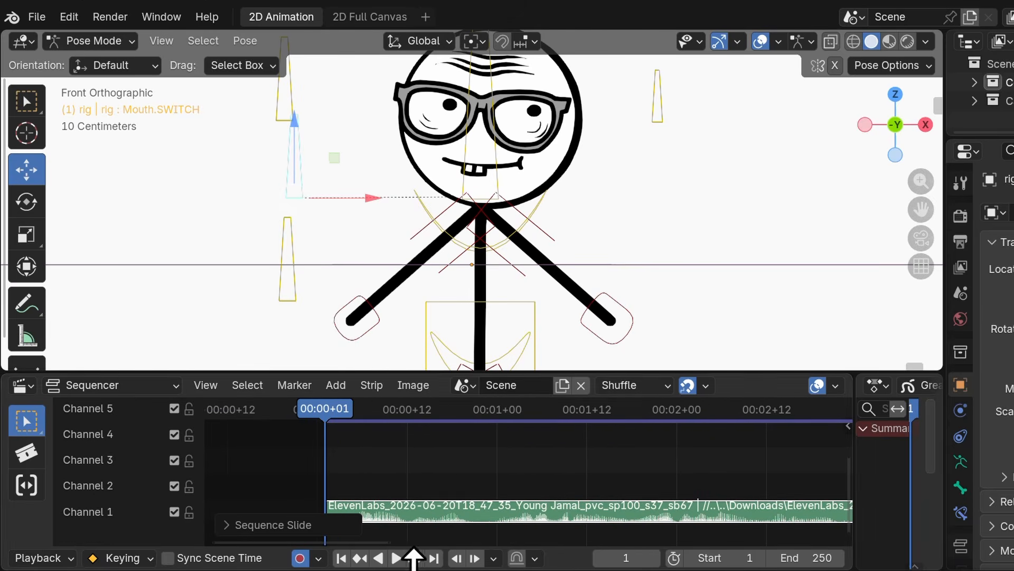
click(400, 563)
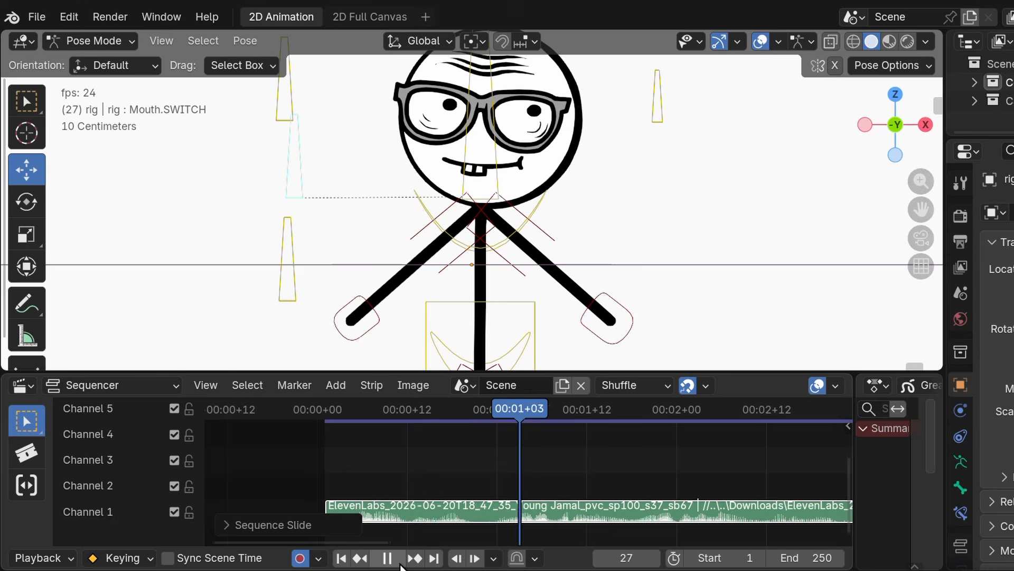
key(Escape)
Return the area to the Graph Editor and apply Sound to Samples with the ElevenLabs_2026-06-20 mp3 to the Mouth.SWITCH curves.
click(22, 386)
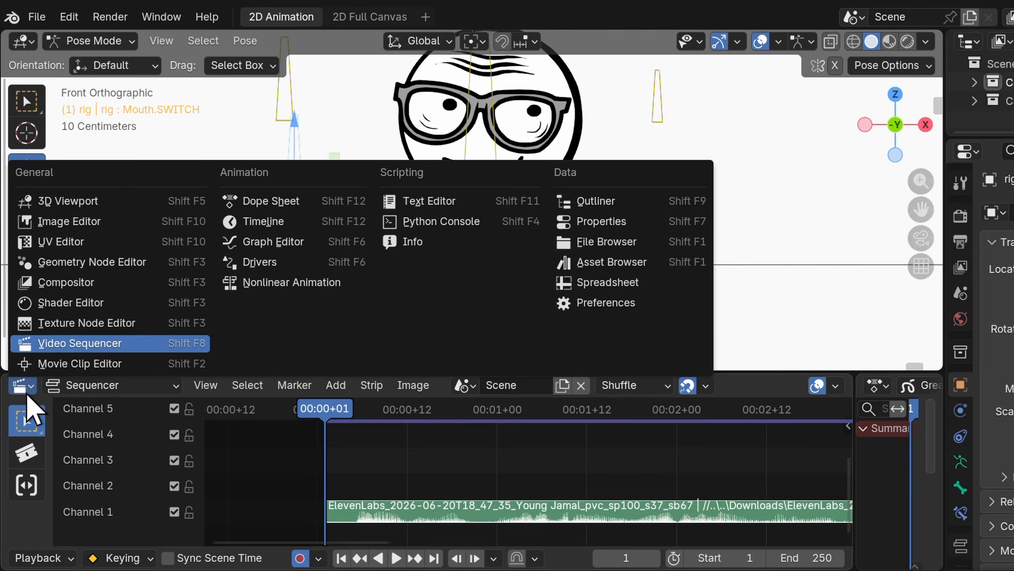
click(266, 243)
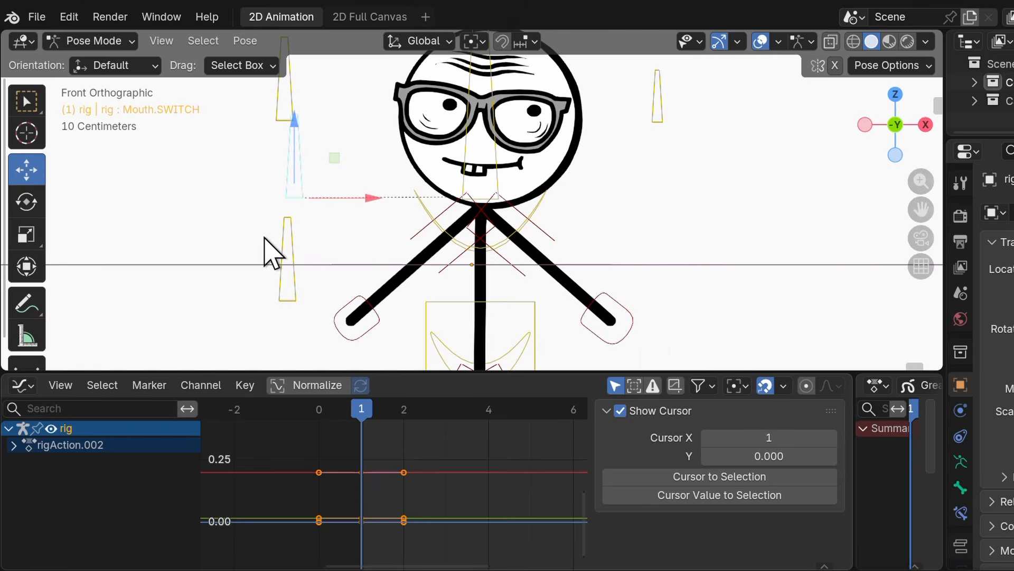
click(202, 385)
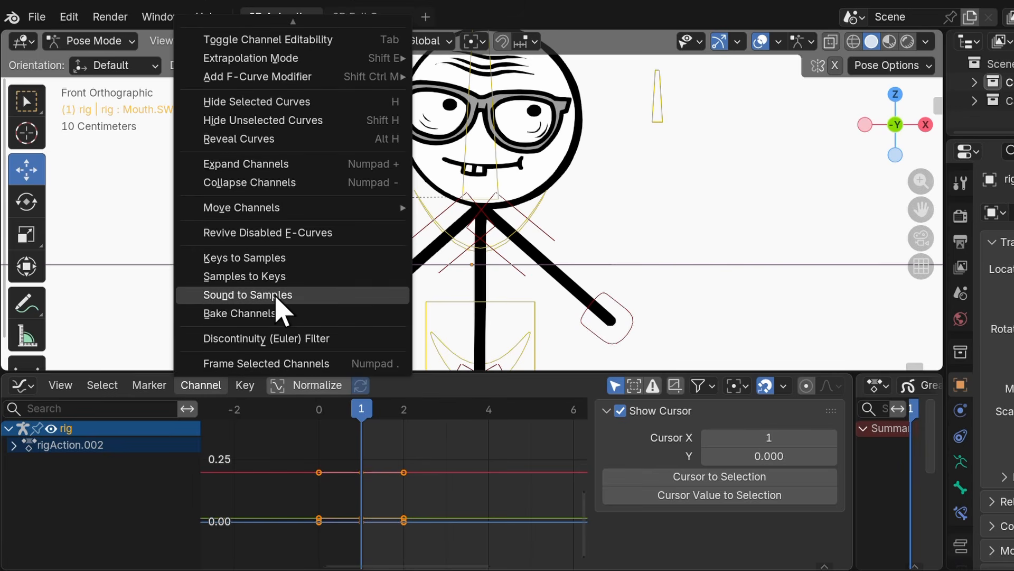
click(275, 295)
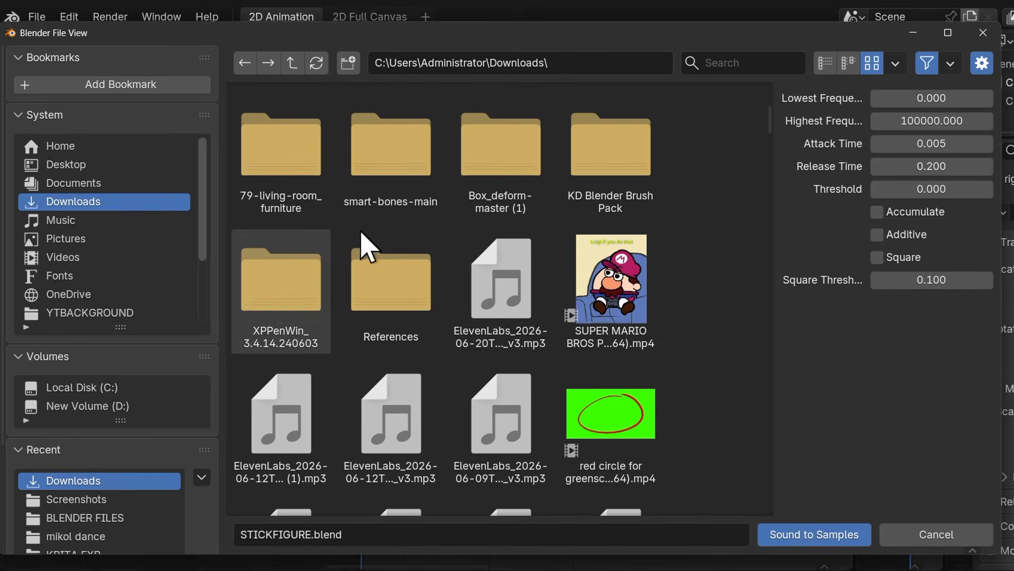
click(541, 273)
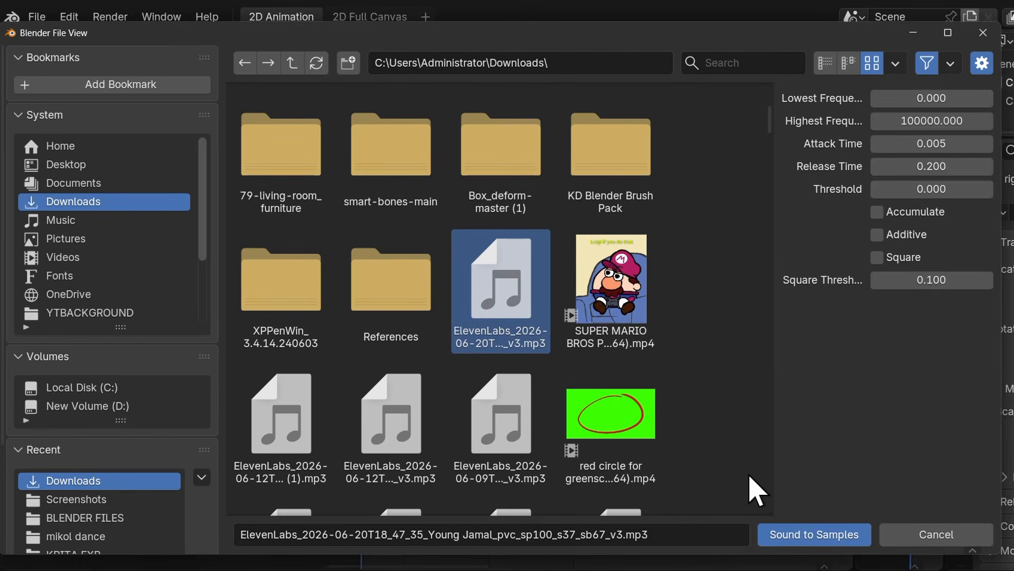
click(810, 536)
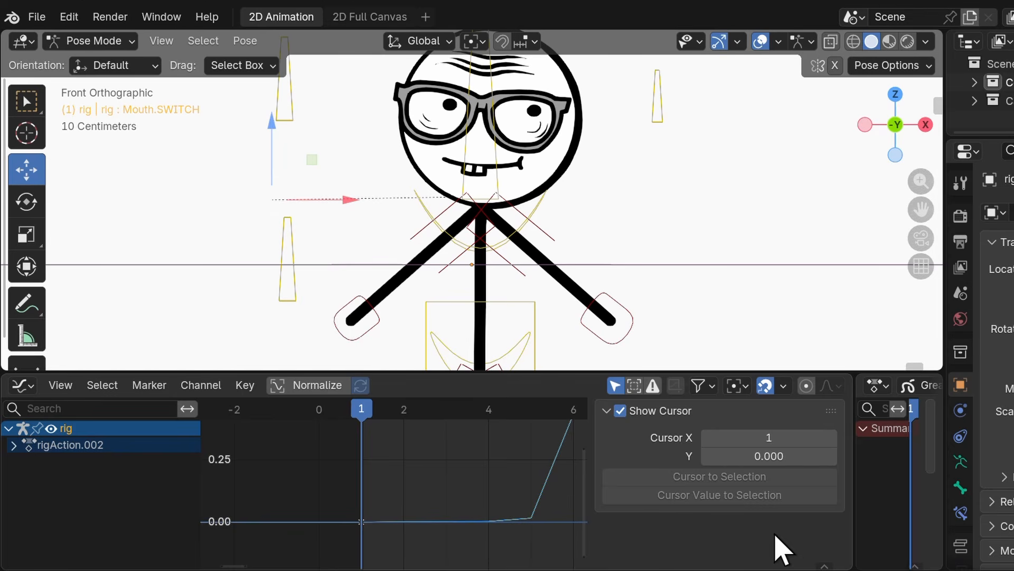
Play the animation to check the mouth movement against the sampled sound curve.
scroll(503, 534, down, 7)
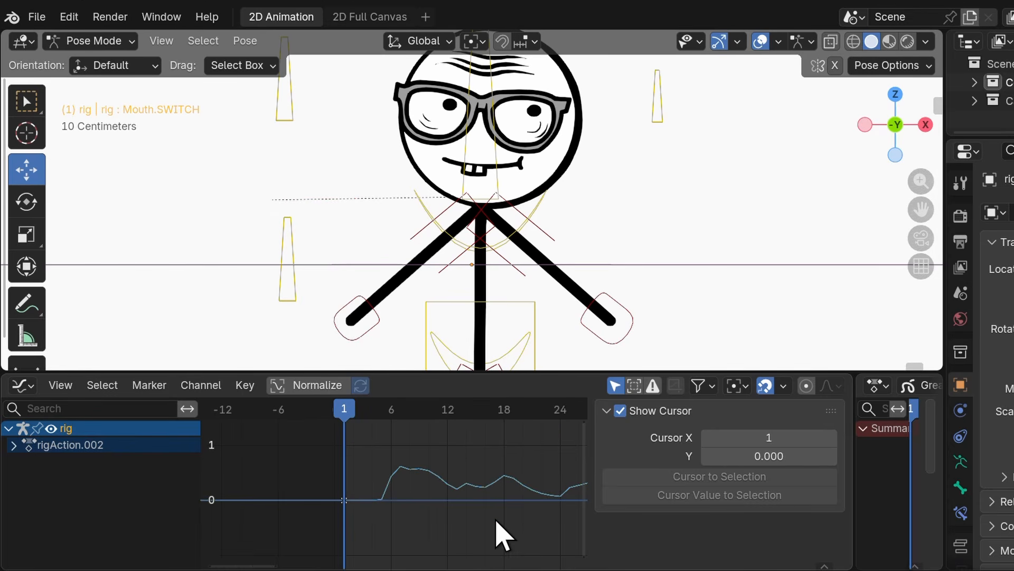
key(space)
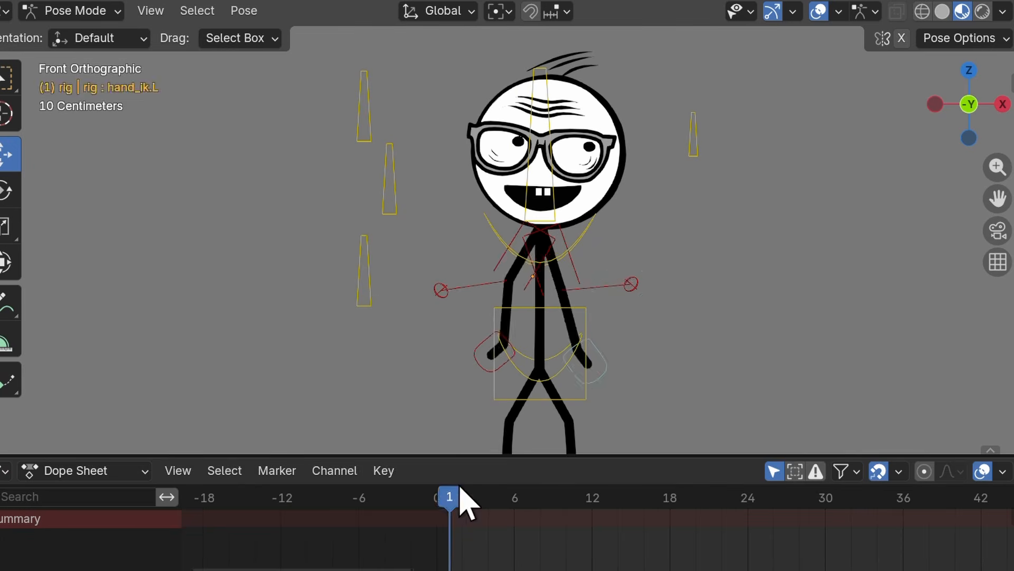
Go to frame 32 and move the hand_ik.L bone down so the left arm extends.
drag(460, 498, 709, 498)
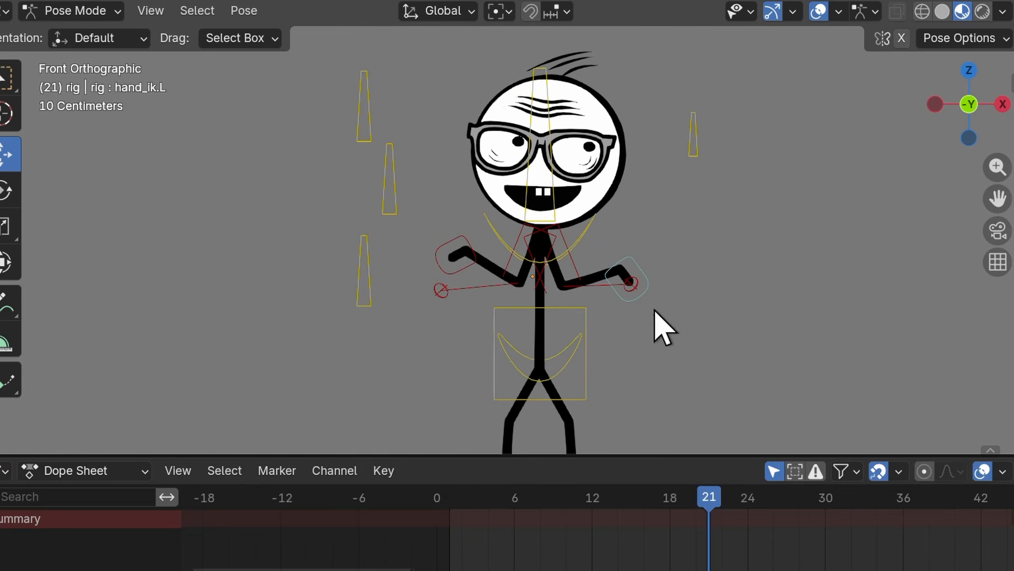
click(627, 286)
click(852, 497)
key(g)
click(640, 343)
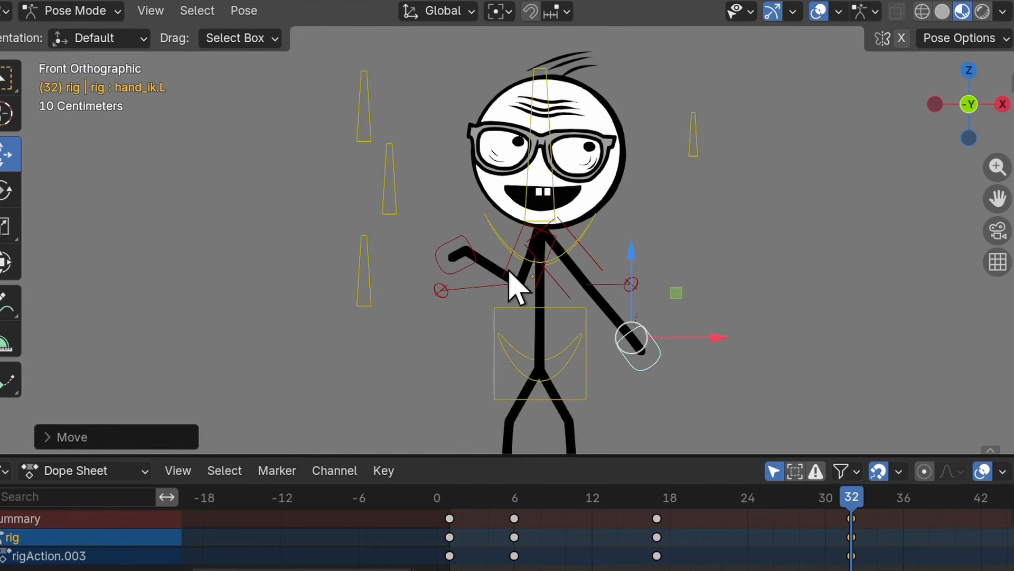
Rotate the hand_ik.R bone and move it across the body toward the left hand at frame 32.
click(467, 254)
key(g)
click(510, 355)
key(g)
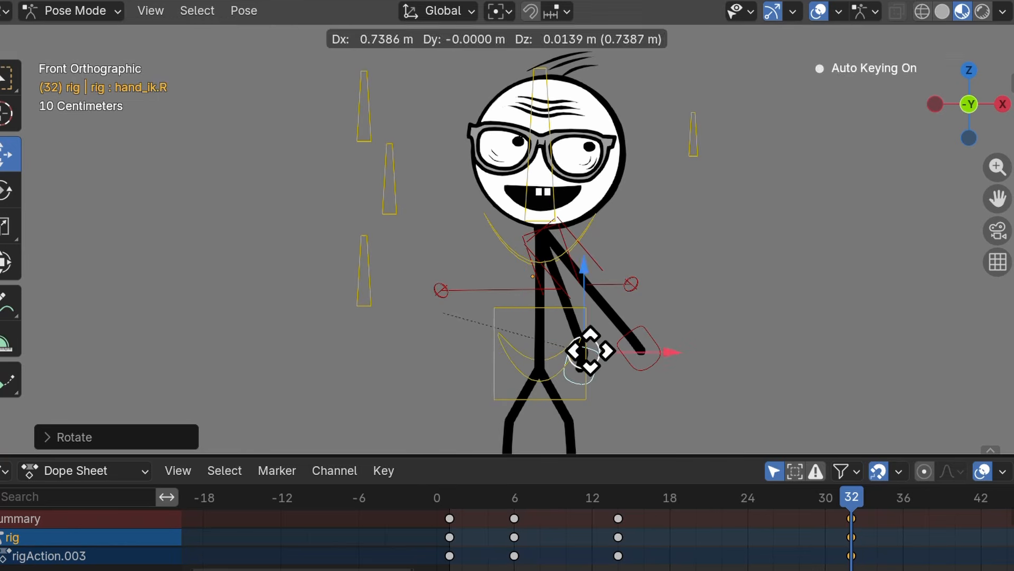
click(584, 352)
Move the left elbow's pole target in toward the body, turn hand_ik.L downward and raise it.
click(634, 360)
click(633, 291)
click(634, 341)
key(g)
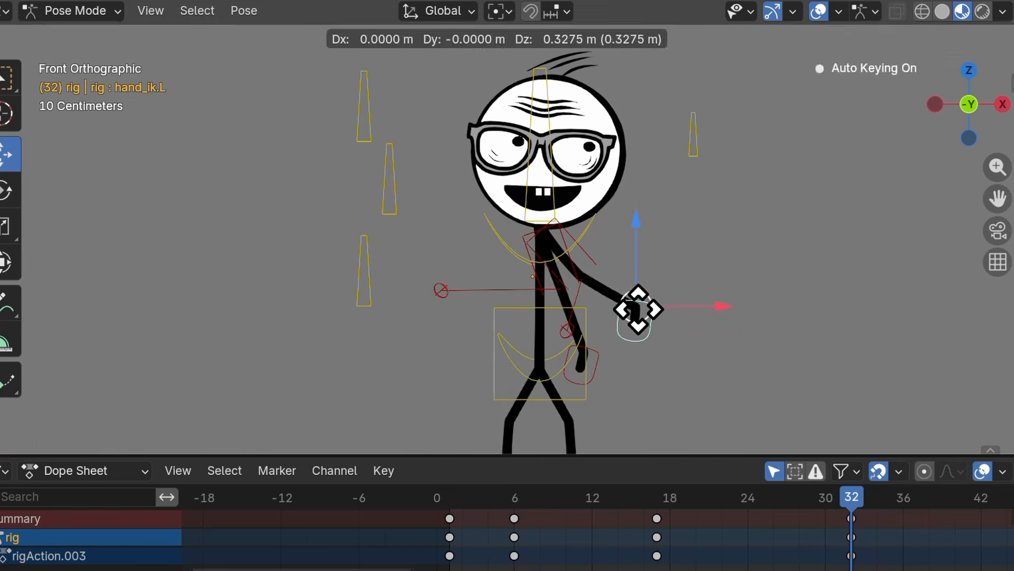
click(634, 315)
Nudge the hand_ik.R bone slightly up and outward to bend the right arm.
click(593, 361)
key(g)
click(595, 349)
mouse_move(588, 349)
mouse_down()
mouse_move(602, 353)
mouse_move(591, 350)
mouse_up()
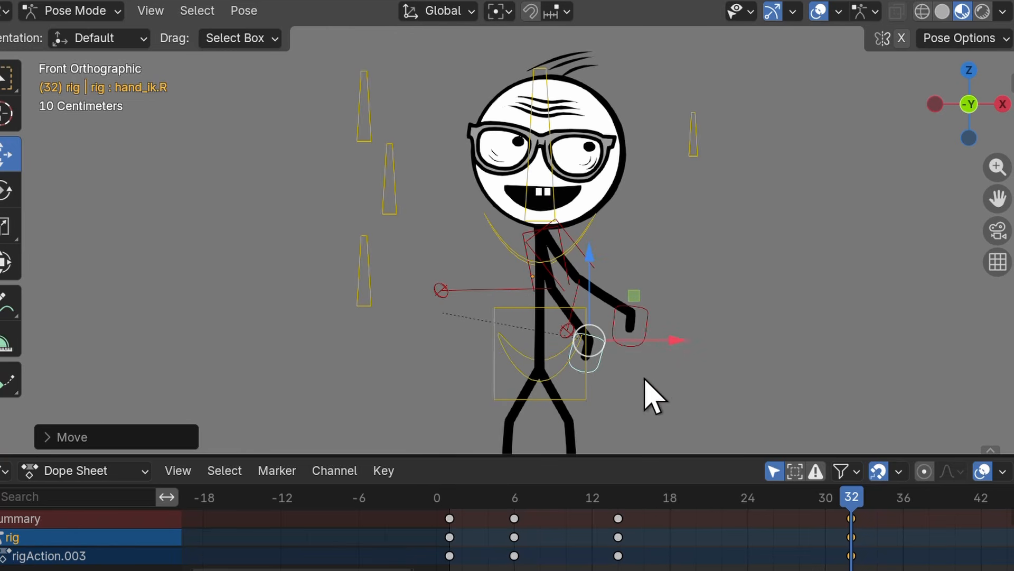
Show the tweak controls of both arms and adjust the left elbow with its tweak bone.
key(n)
click(816, 319)
click(912, 319)
key(n)
click(580, 279)
click(598, 361)
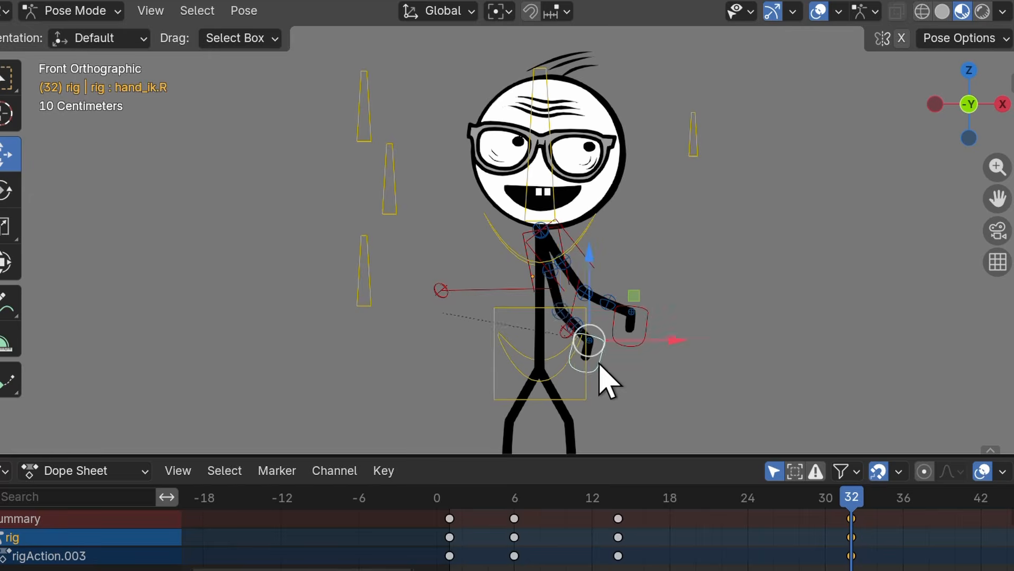
Lower the hand_ik.L bone and adjust the right elbow with forearm_tweak.R to finish the frame 32 pose.
click(623, 337)
key(g)
click(628, 346)
click(564, 322)
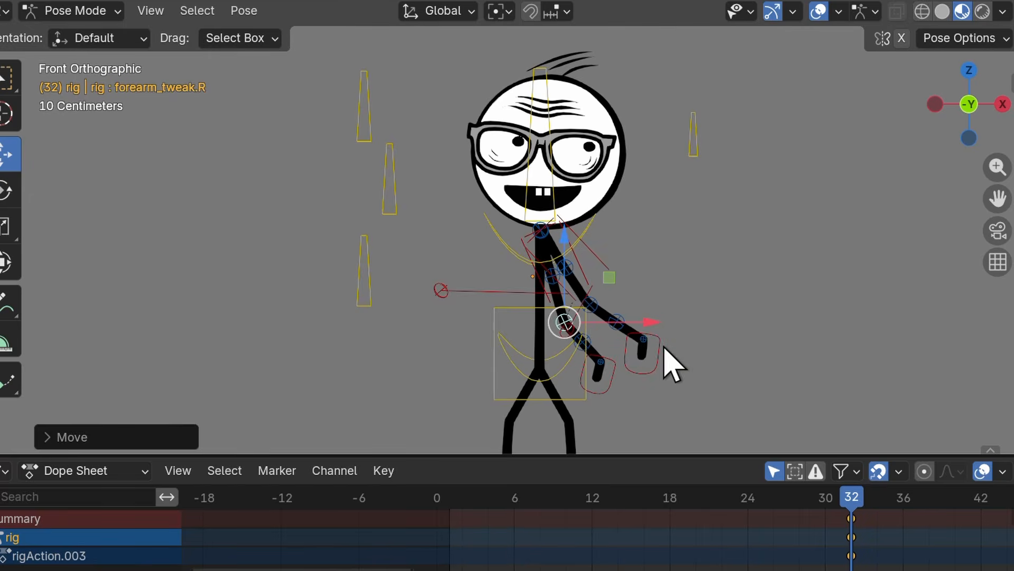
Select all rig bones and their keyframes and set the keyframe interpolation mode to Constant.
key(a)
drag(904, 561, 346, 517)
click(384, 470)
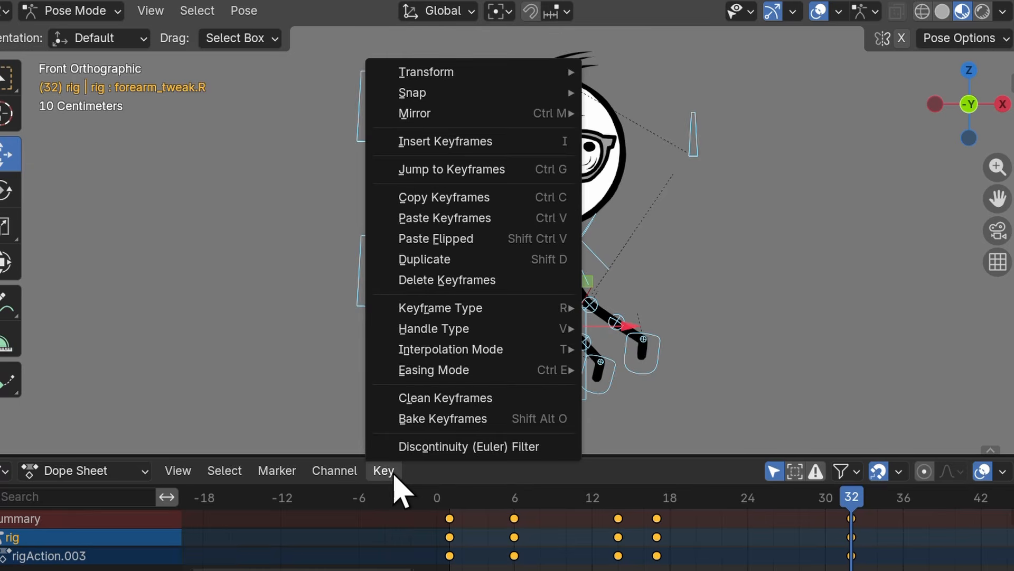
mouse_move(494, 337)
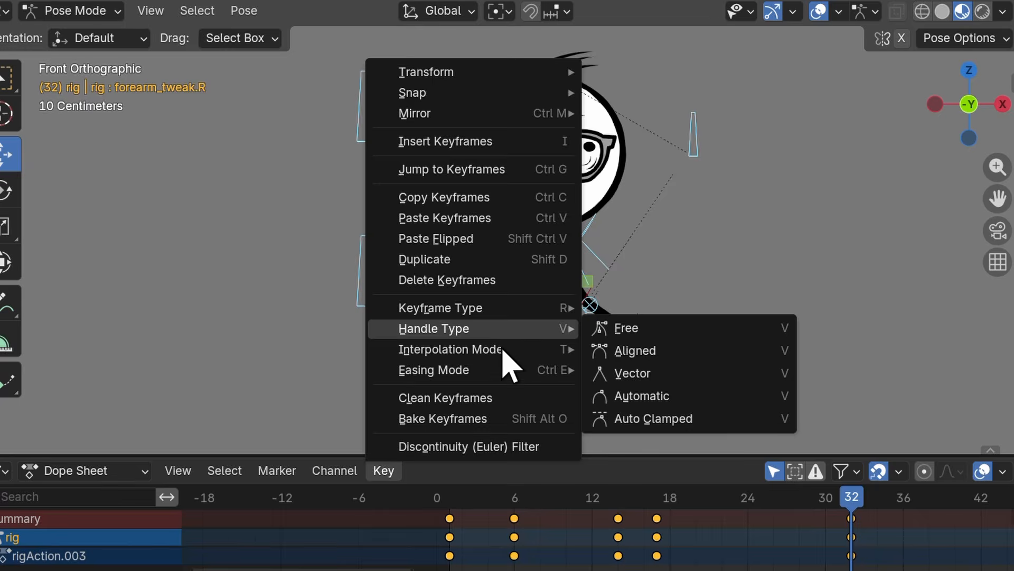
click(607, 383)
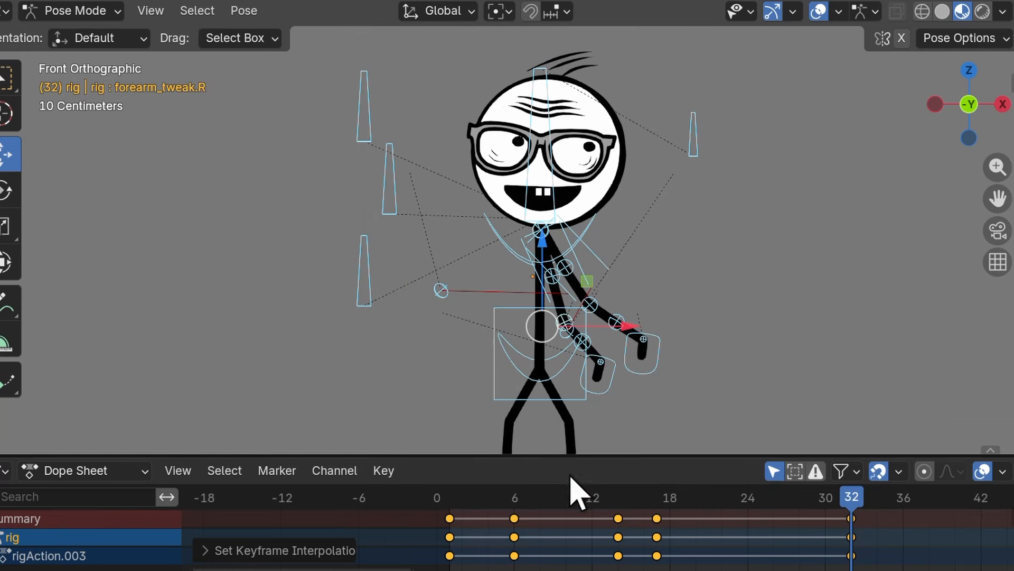
Play the animation from the first keyframes to check how the arm poses switch.
click(466, 499)
key(space)
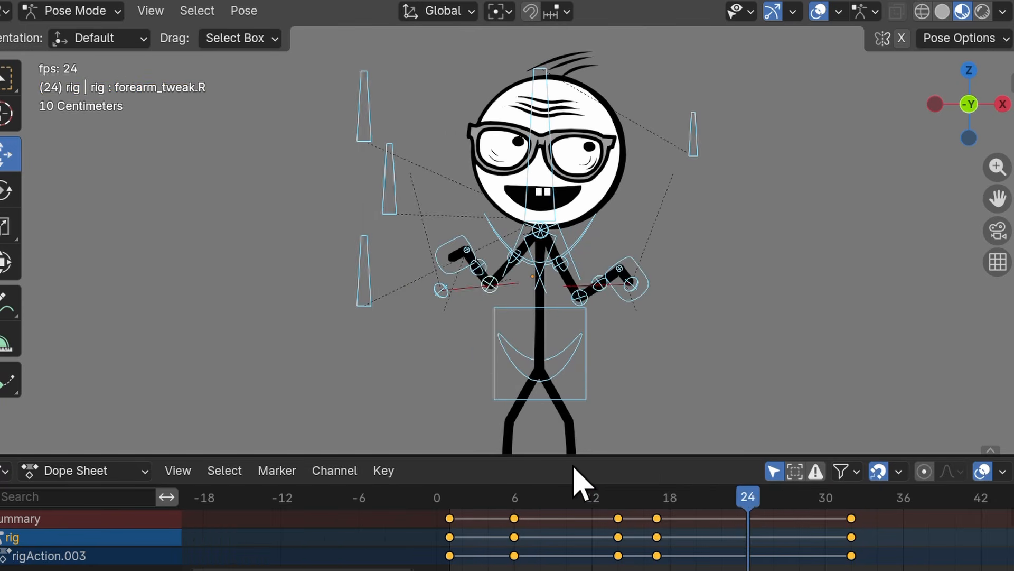
key(space)
scroll(674, 537, down, 3)
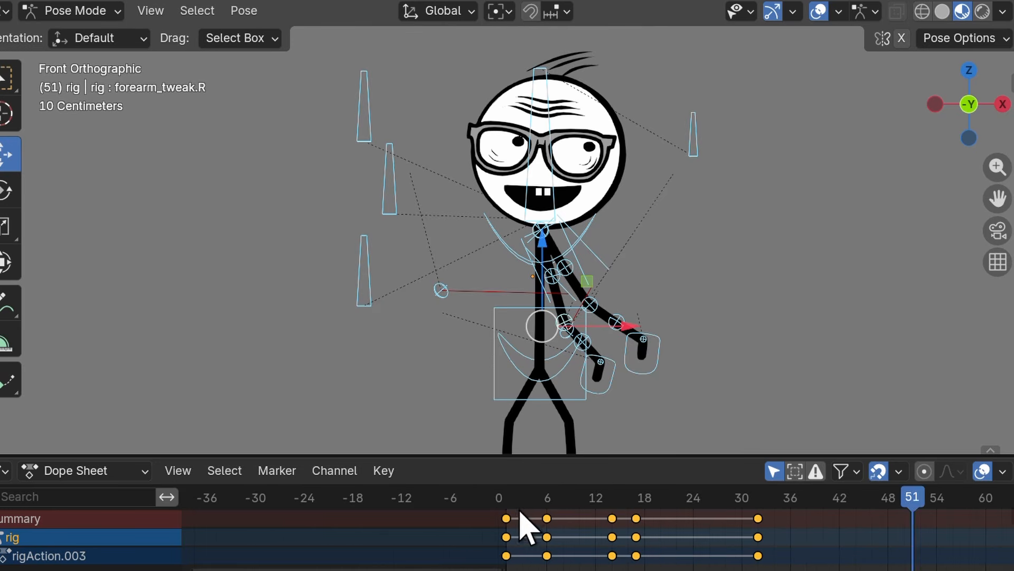
click(518, 499)
key(space)
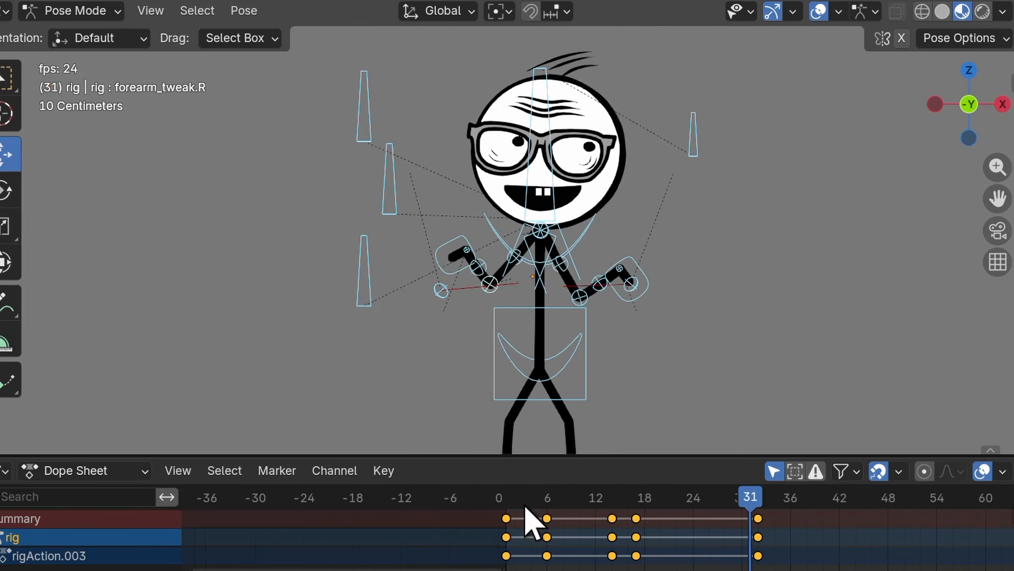
Adjust the right elbow by moving the forearm_tweak.R bone at frame 67.
key(space)
middle_drag(797, 554, 652, 555)
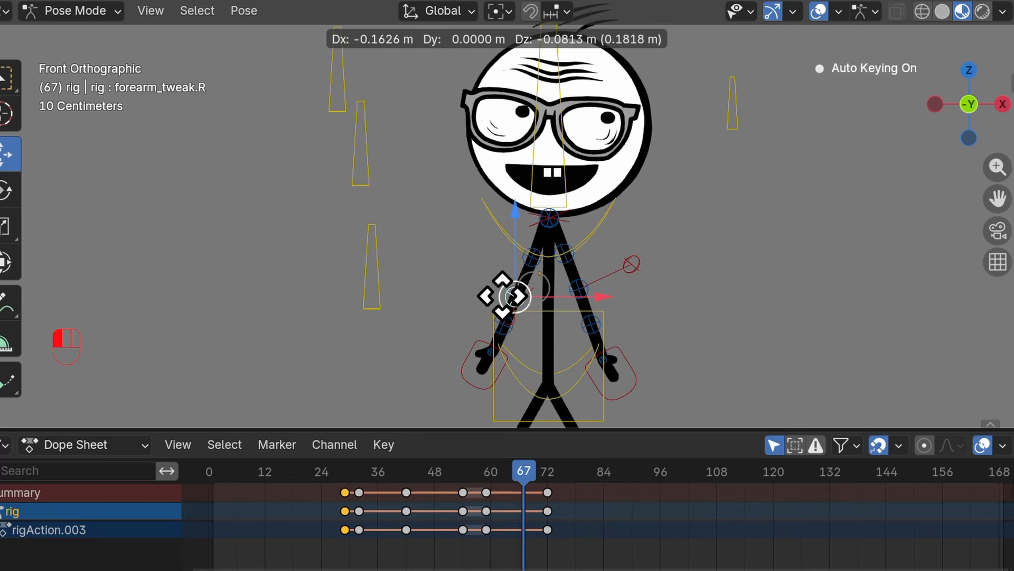
click(502, 295)
Play the arm animation from before the first keyframe to the last pose to check how the poses switch.
click(344, 475)
key(space)
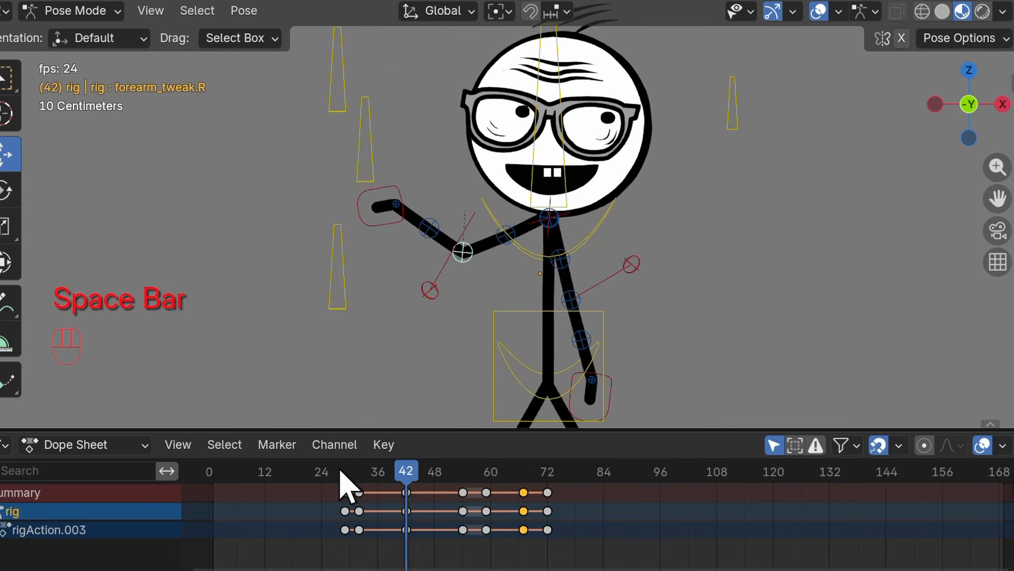
key(space)
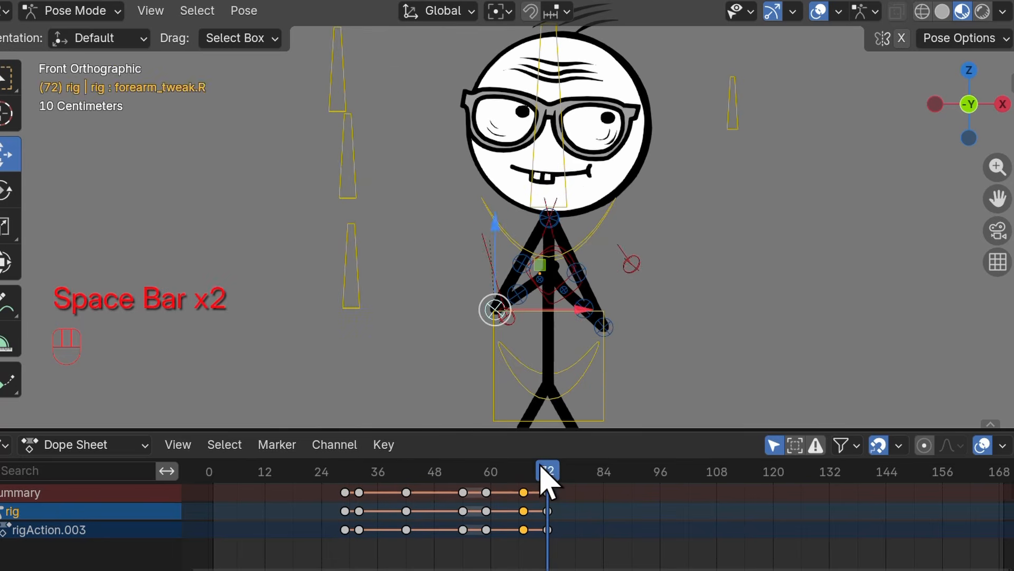
click(523, 468)
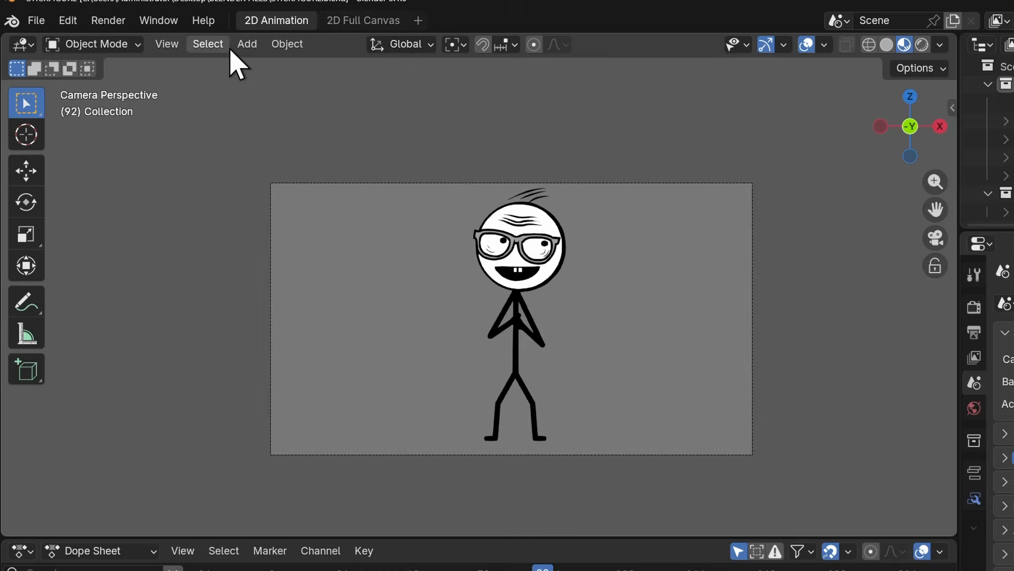
Import the Serene Japanese Shrine (1).png image from Downloads as a mesh plane with an Emission shader.
click(246, 44)
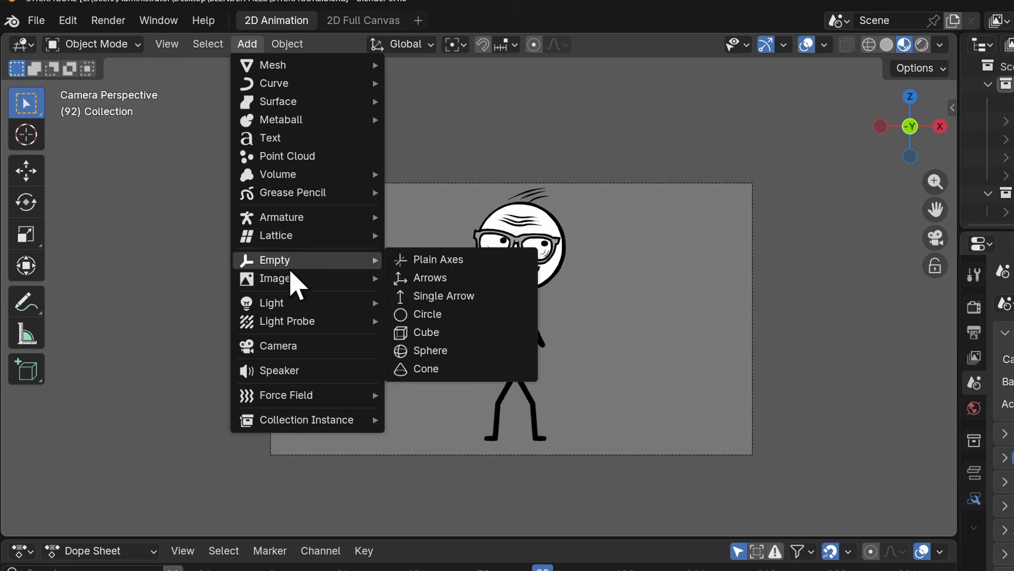
mouse_move(299, 285)
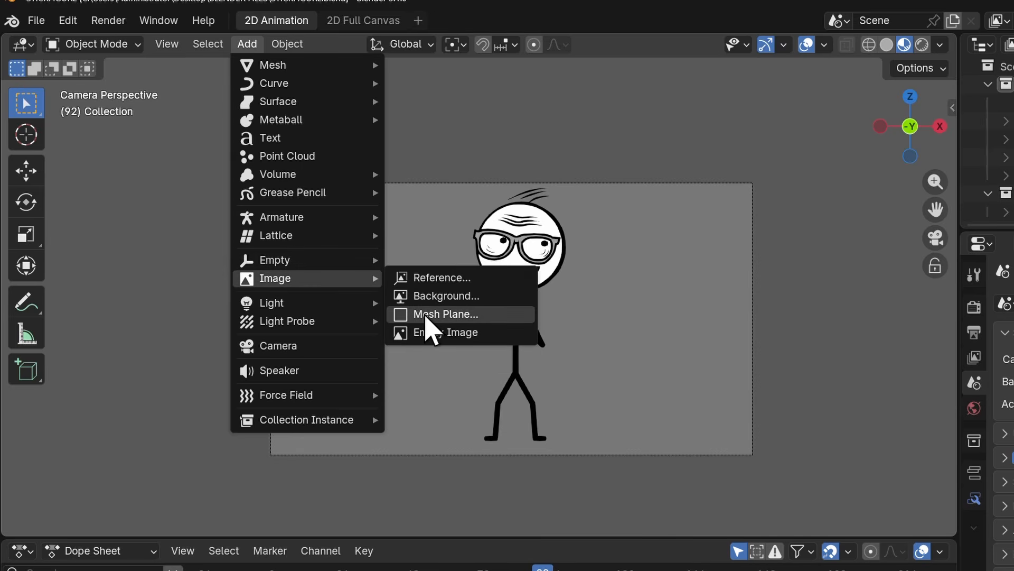
click(423, 315)
scroll(389, 269, down, 5)
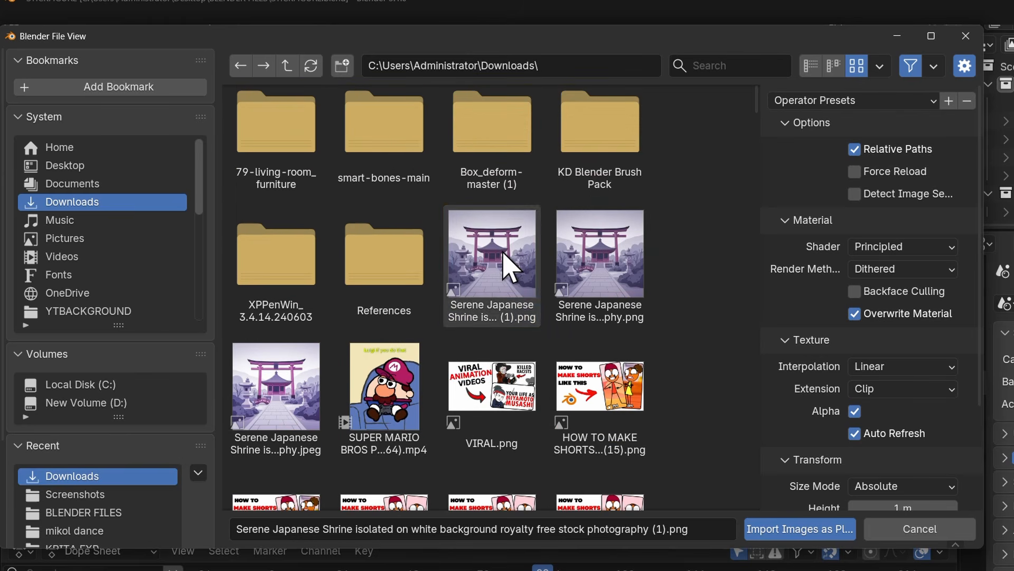
click(505, 265)
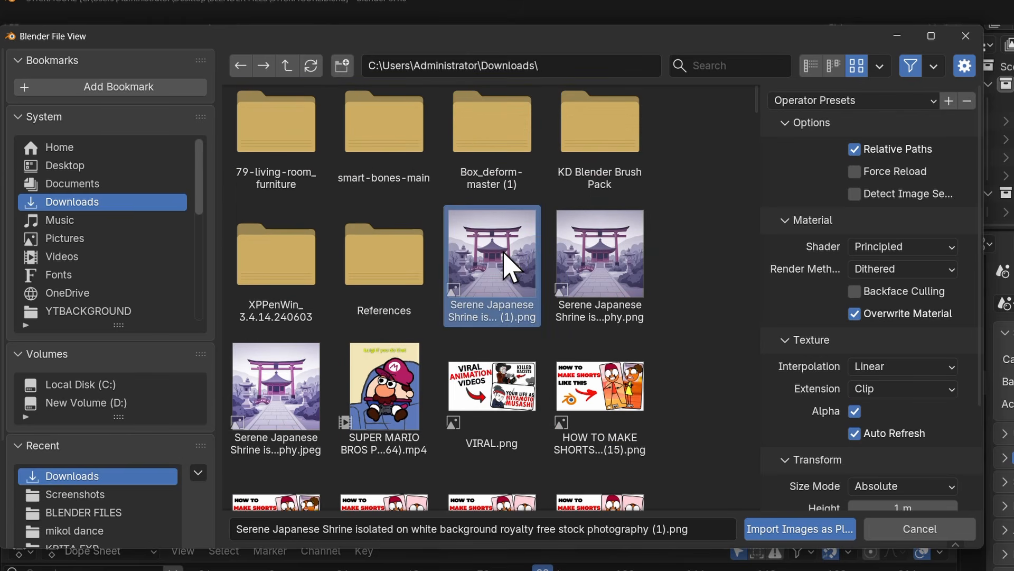
click(871, 258)
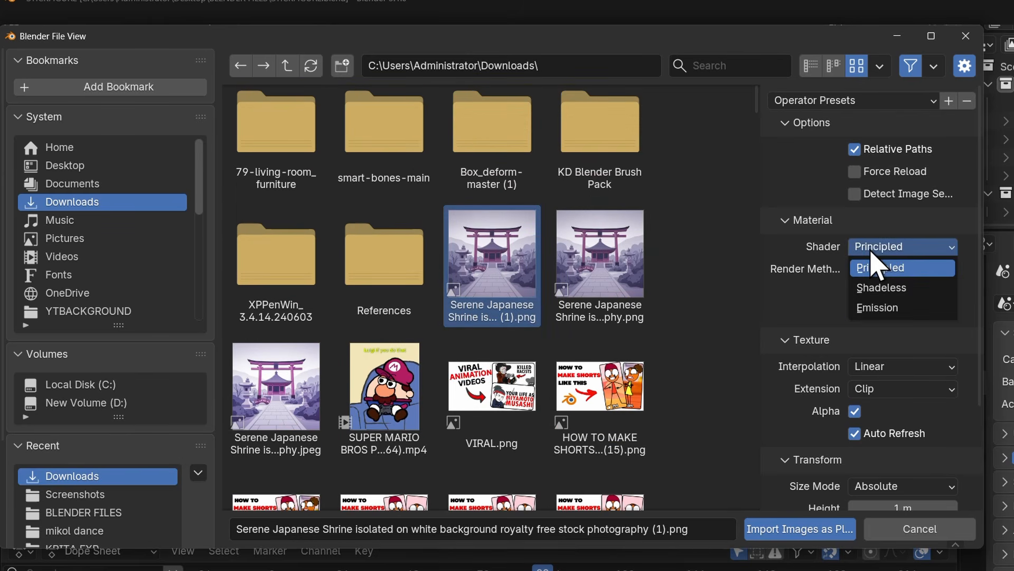
click(879, 309)
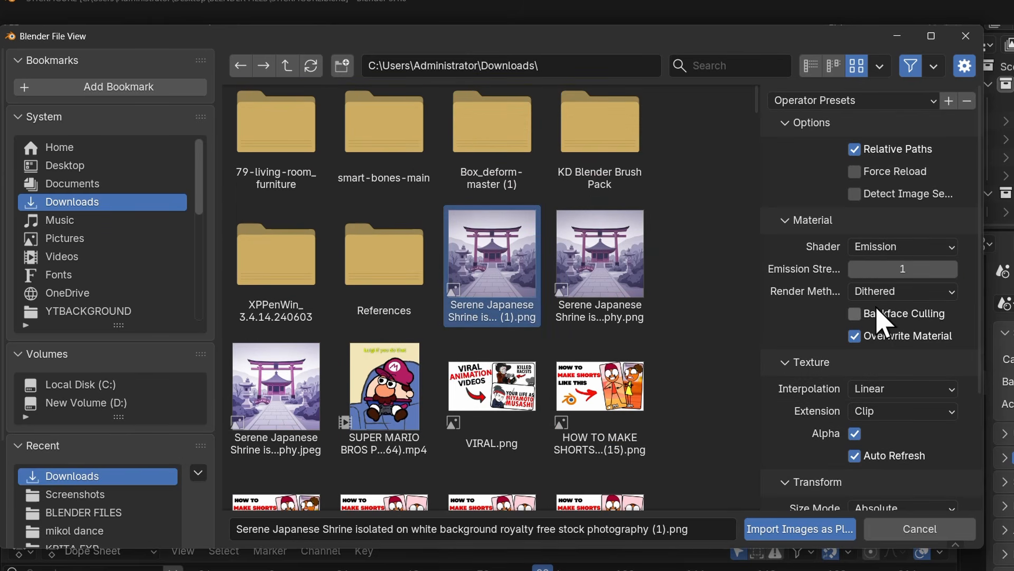
click(803, 529)
Scale up and reposition the shrine background plane until it fills the camera frame, and render the current frame.
key(s)
click(753, 368)
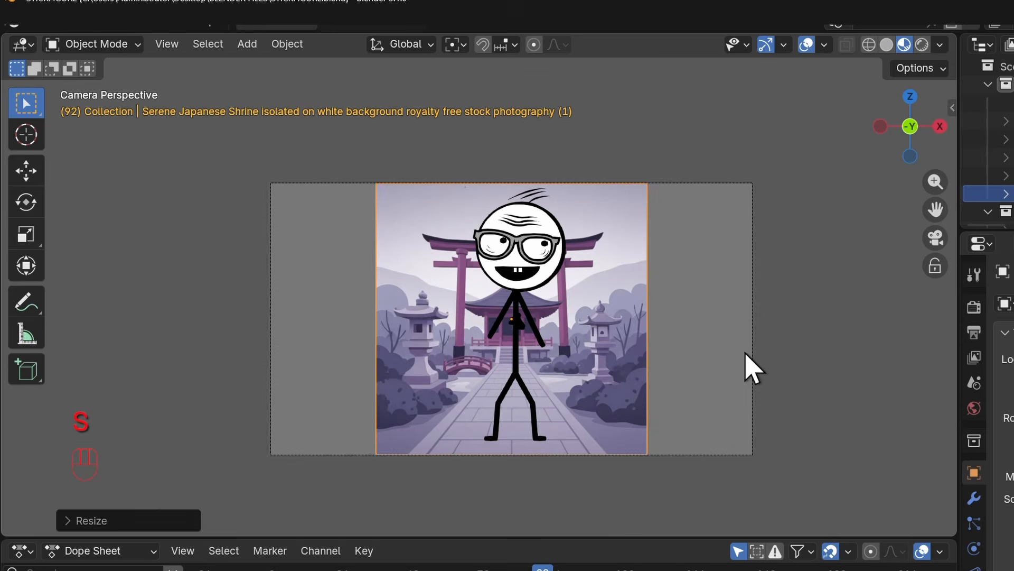
key(s)
click(842, 360)
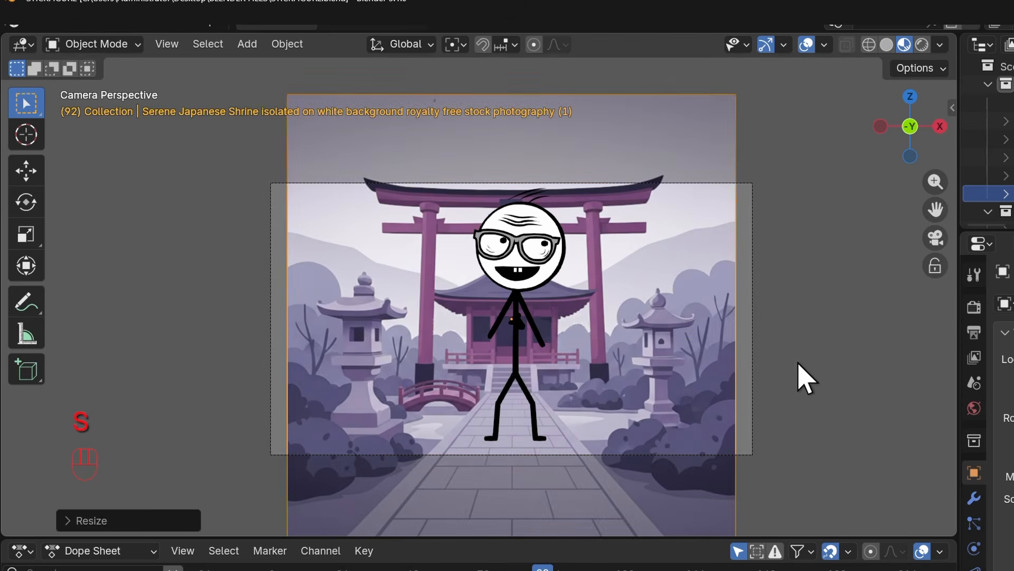
key(s)
click(840, 362)
key(g)
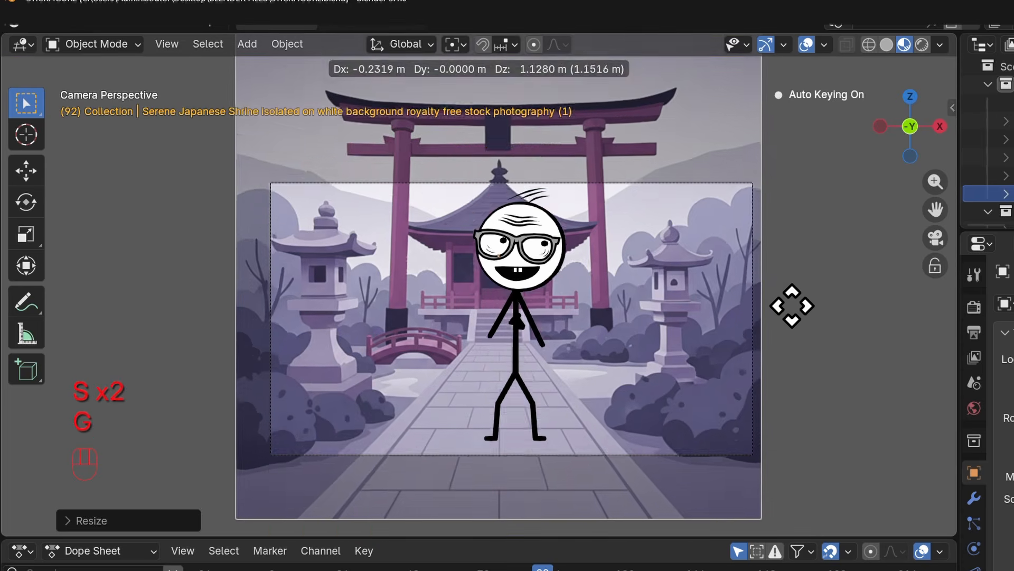
click(820, 274)
key(F12)
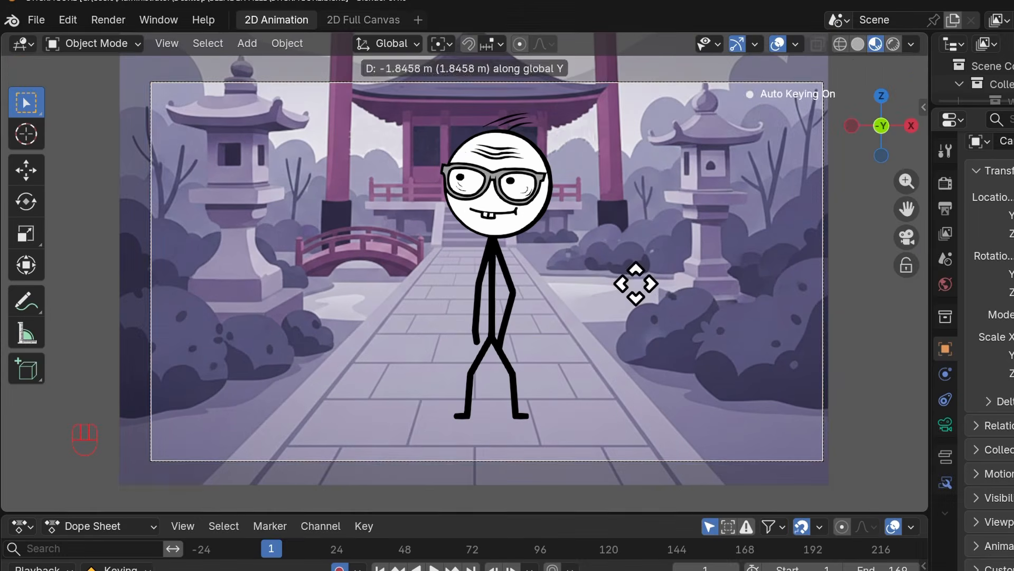
Move the camera about -1.85 m along Y at frame 1, and move it closer to the character along Y at frame 31.
click(634, 283)
drag(640, 522, 641, 483)
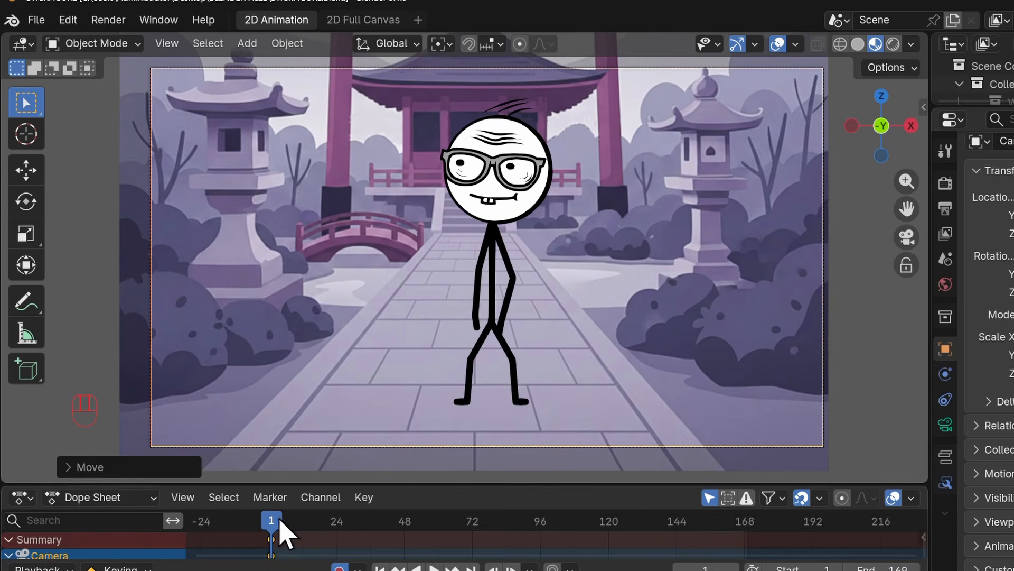
key(space)
key(space)
key(g)
key(y)
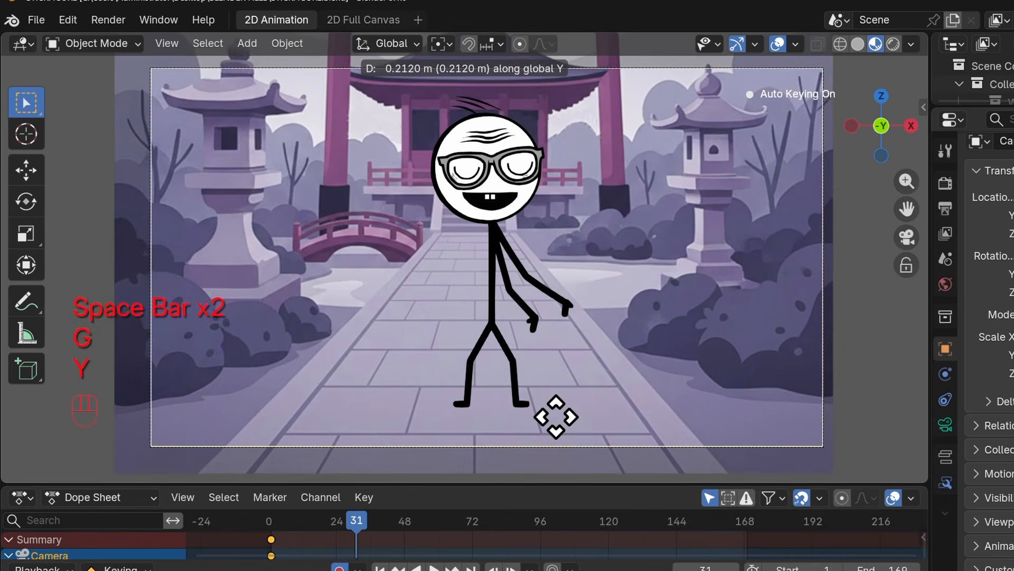
click(563, 55)
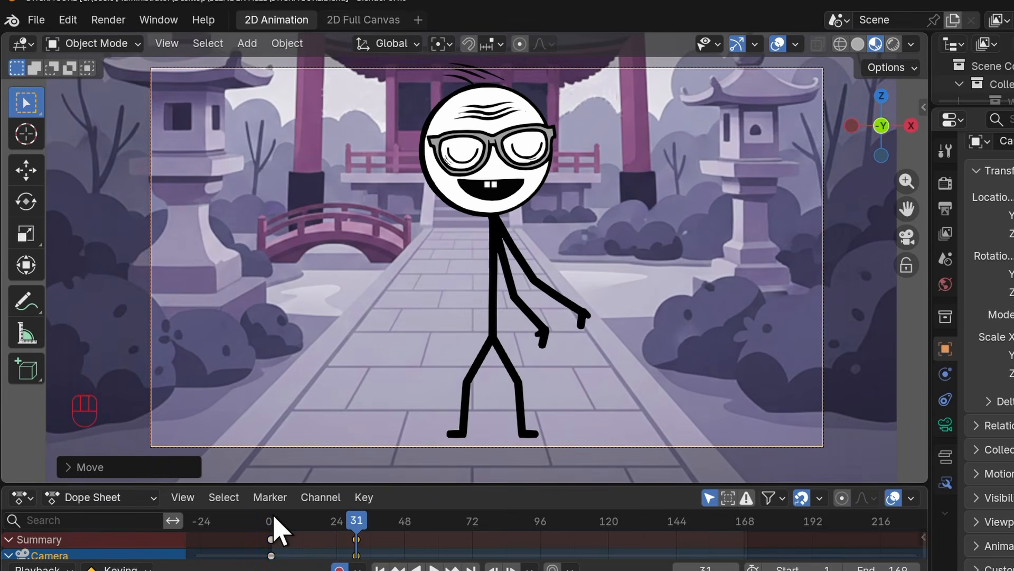
Pull the camera back about 2.54 m along Y at frame 77 and shift it slightly along X.
key(space)
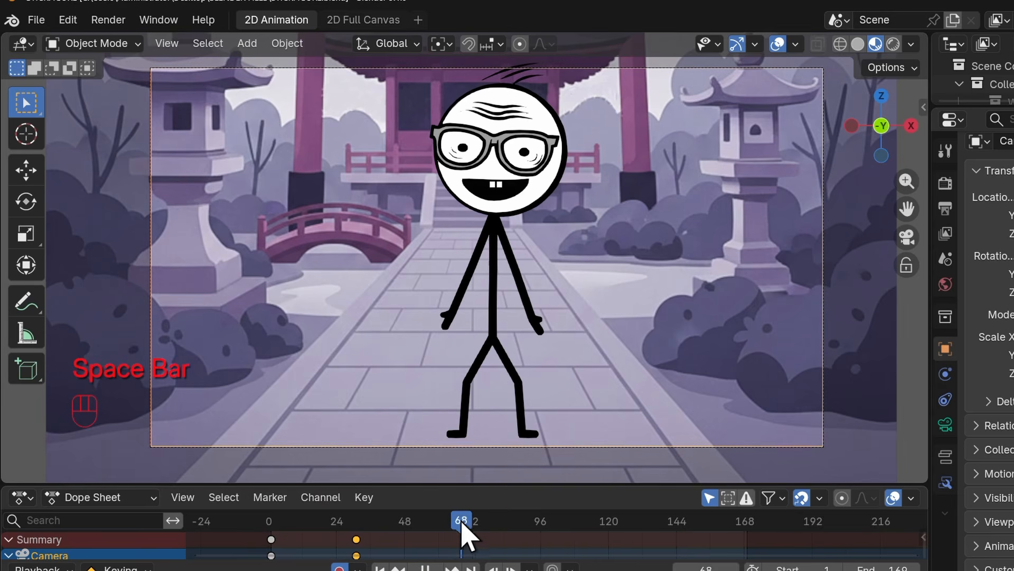
key(space)
key(g)
key(y)
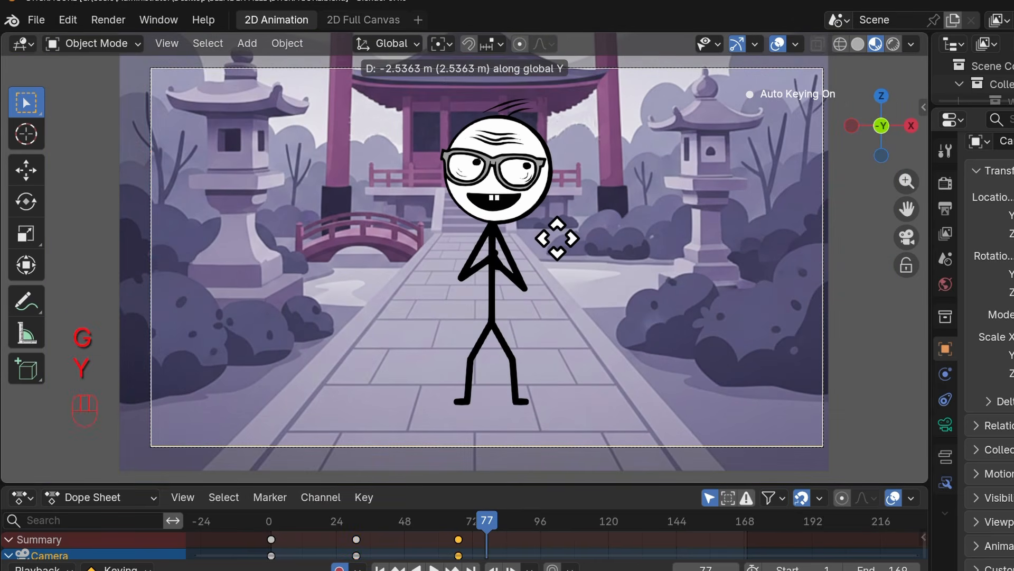
click(558, 239)
key(g)
key(x)
click(569, 297)
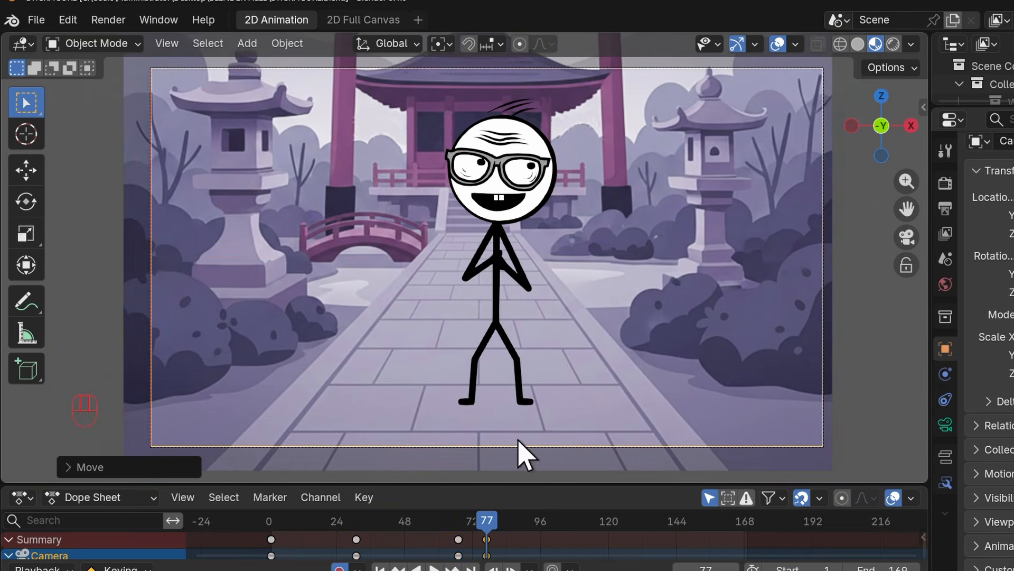
Play the animation onward from frame 77 to review the timing of the camera moves.
key(space)
key(space)
key(space)
key(space)
key(space)
key(space)
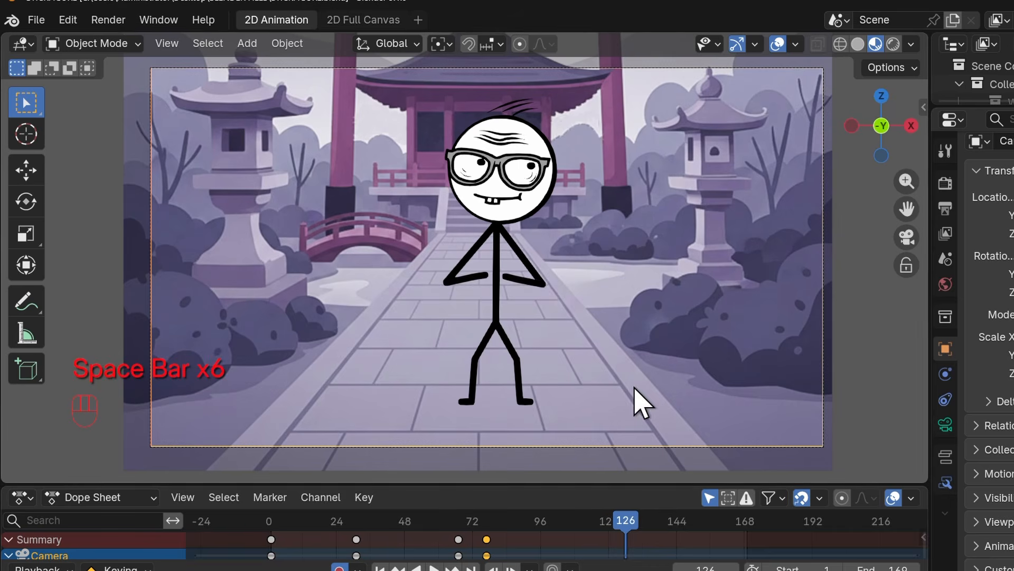
key(space)
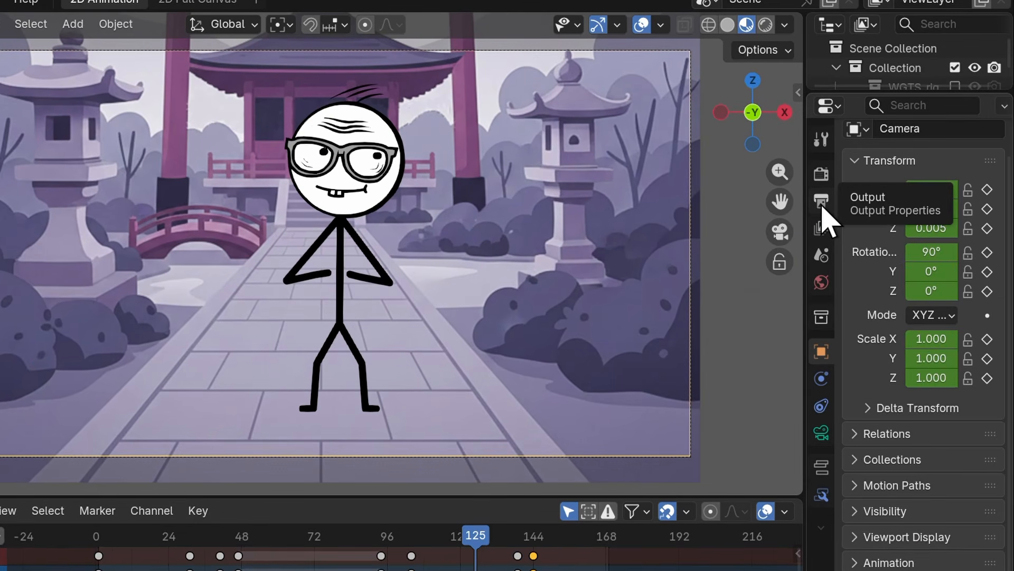
Set the render output folder to the Blenderr folder inside Videos.
click(824, 207)
scroll(904, 301, down, 5)
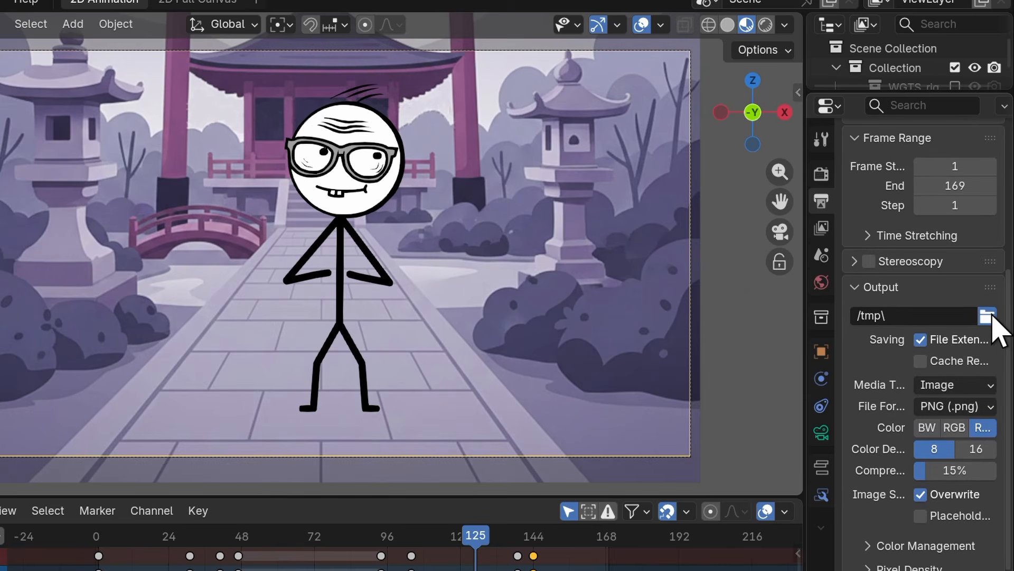
click(986, 316)
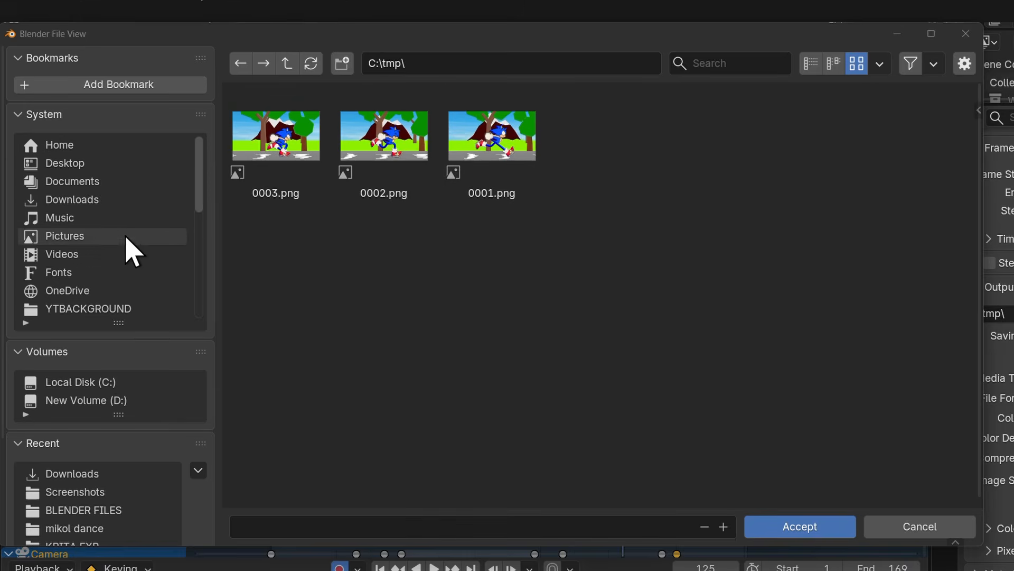
click(132, 252)
double_click(421, 316)
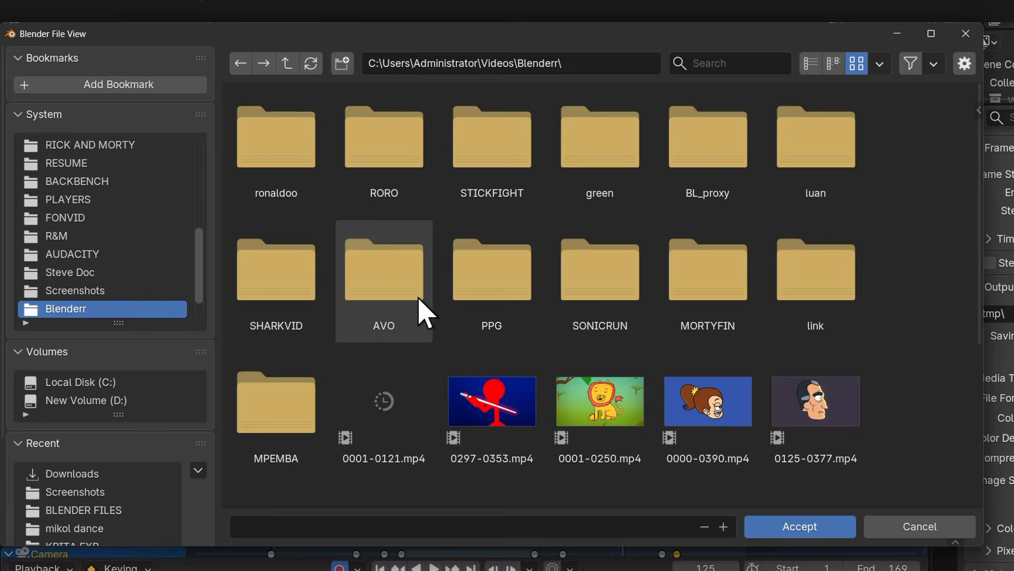
click(828, 534)
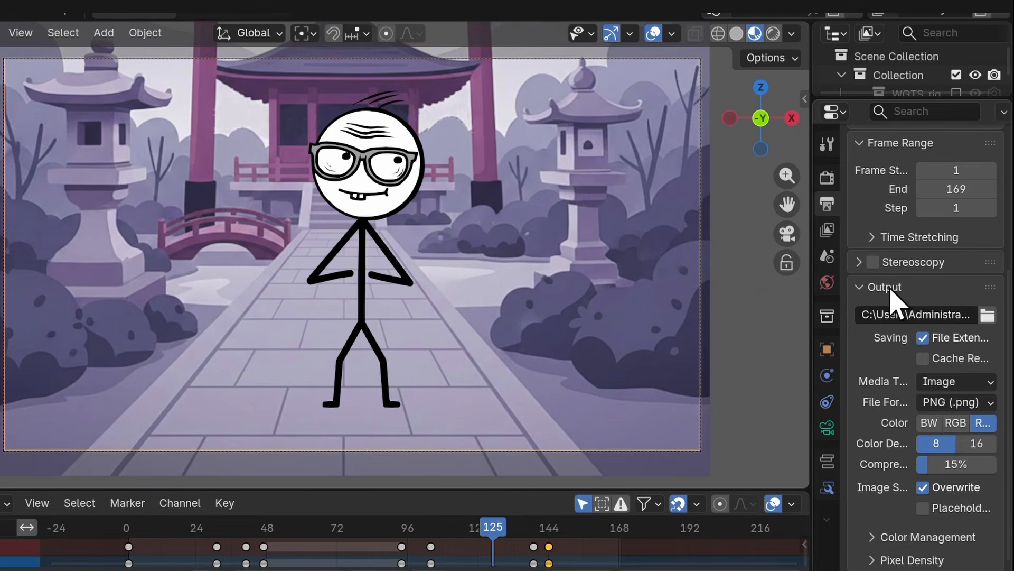
Set the output media type to Video and choose MPEG-4 as the encoding container.
scroll(943, 350, down, 2)
click(953, 364)
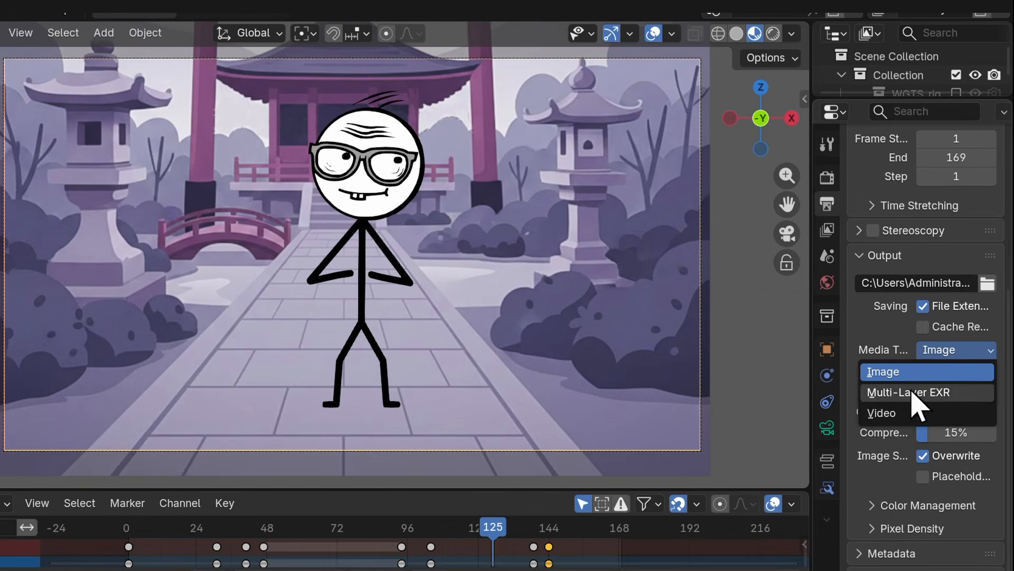
click(893, 414)
click(913, 528)
scroll(920, 416, down, 8)
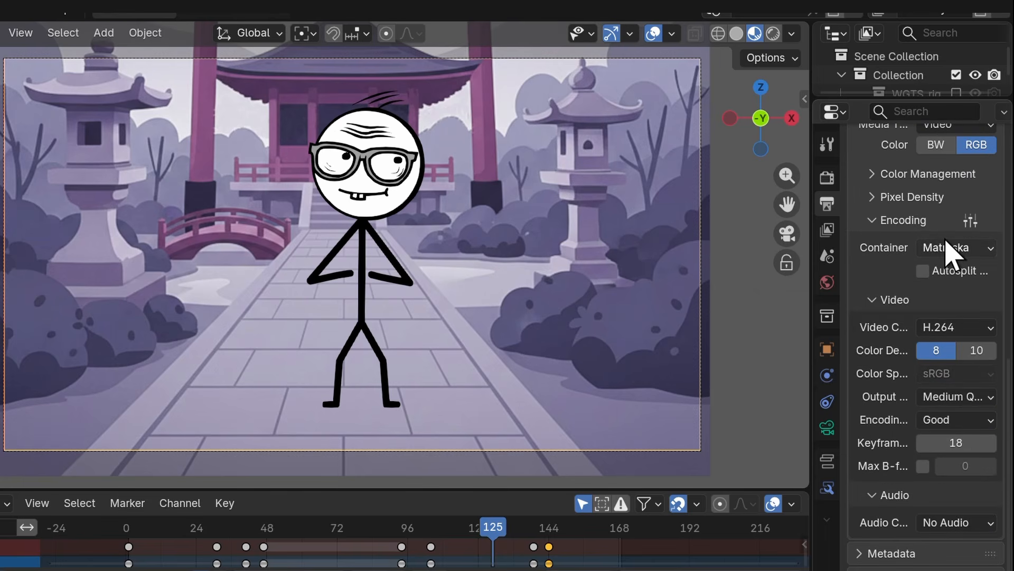
click(949, 249)
click(946, 270)
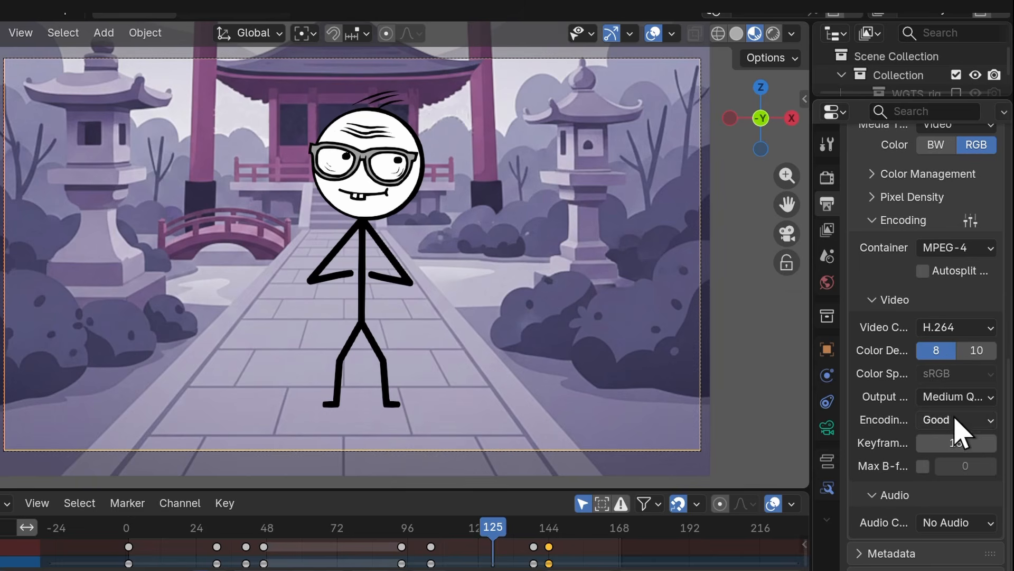
Set the audio codec to MP3 and render the full animation.
click(971, 520)
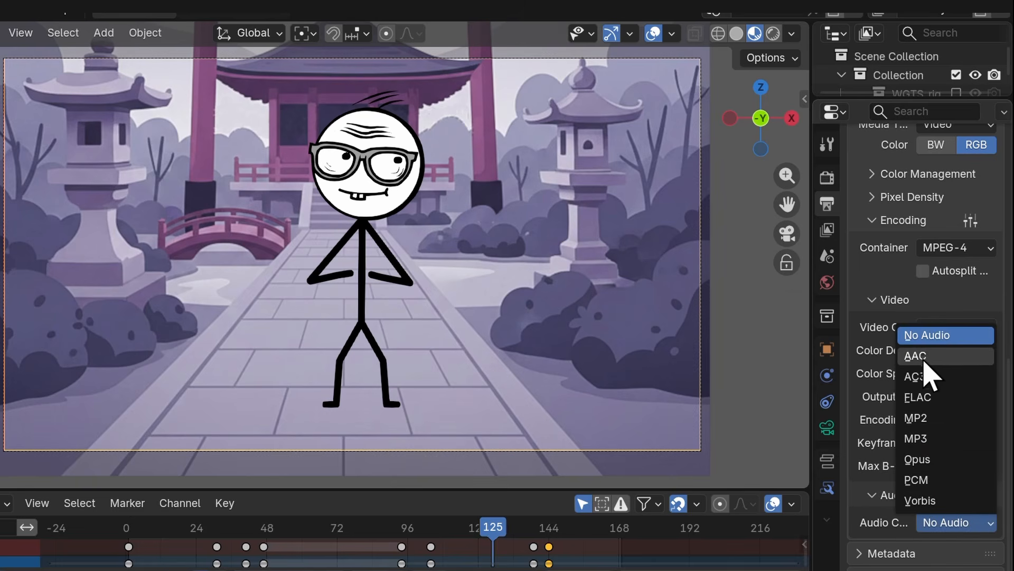
click(916, 439)
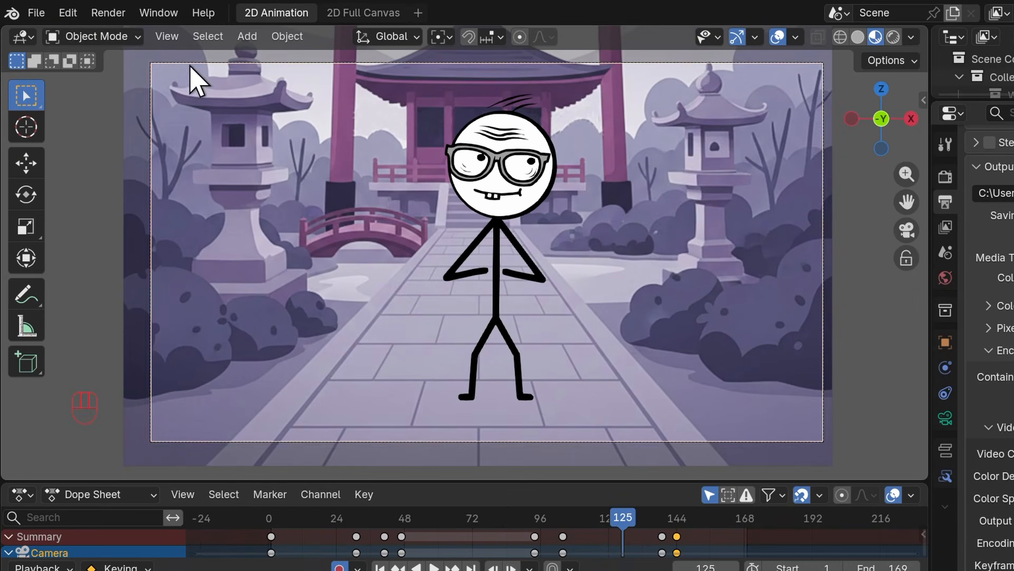
click(109, 13)
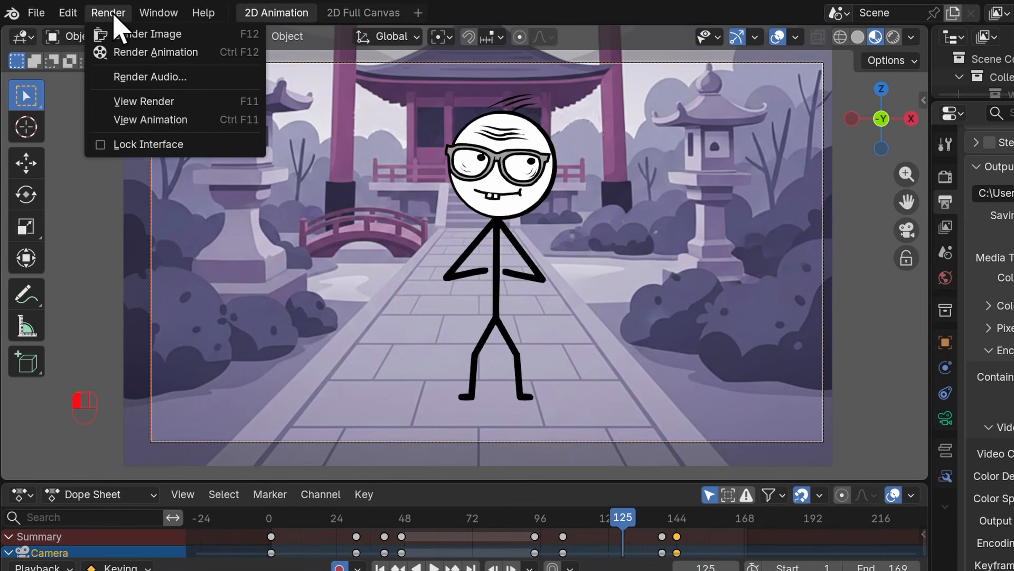
click(130, 58)
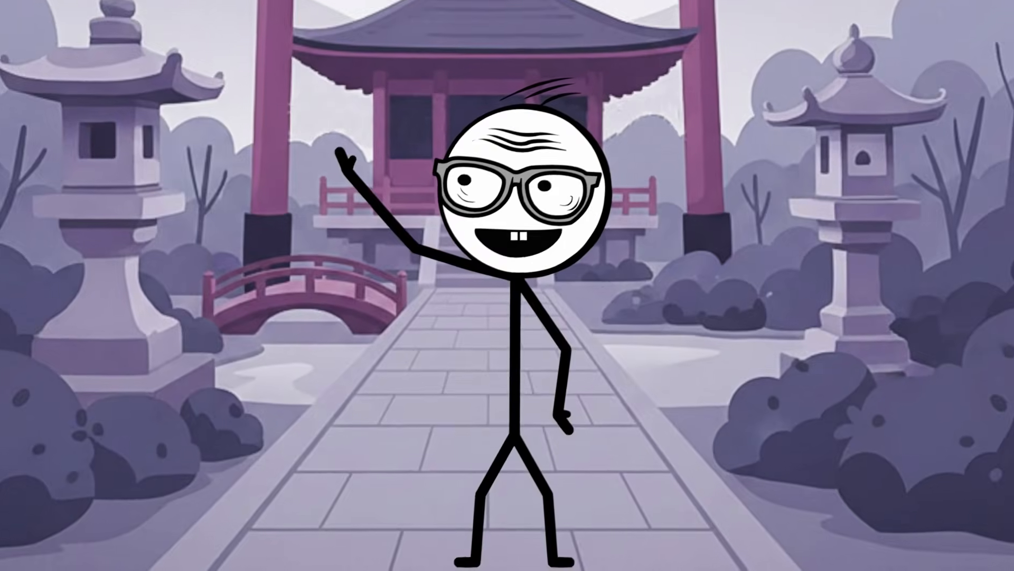